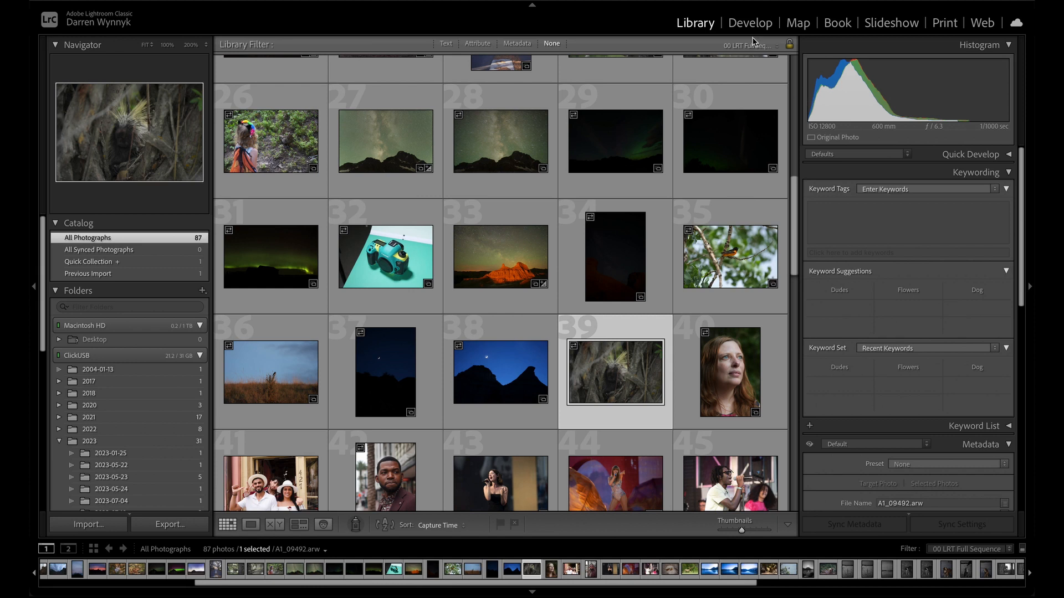
Step: Open the porcupine photo A1_09492.arw in Develop, fit it in view and start AI Denoise on it
{"action": "left_click", "coordinate": [750, 22]}
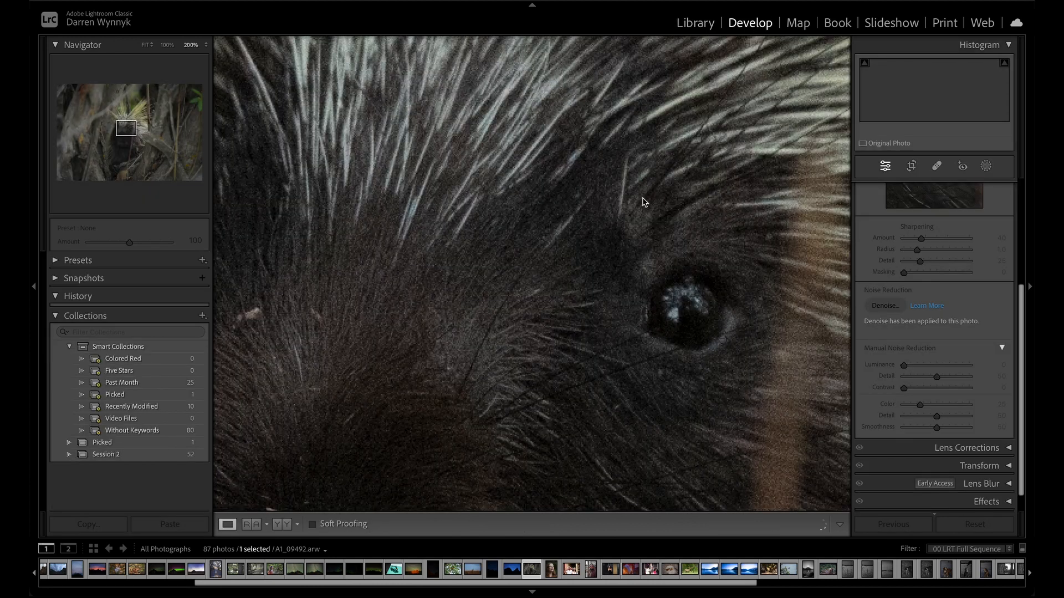
{"action": "left_click", "coordinate": [504, 307]}
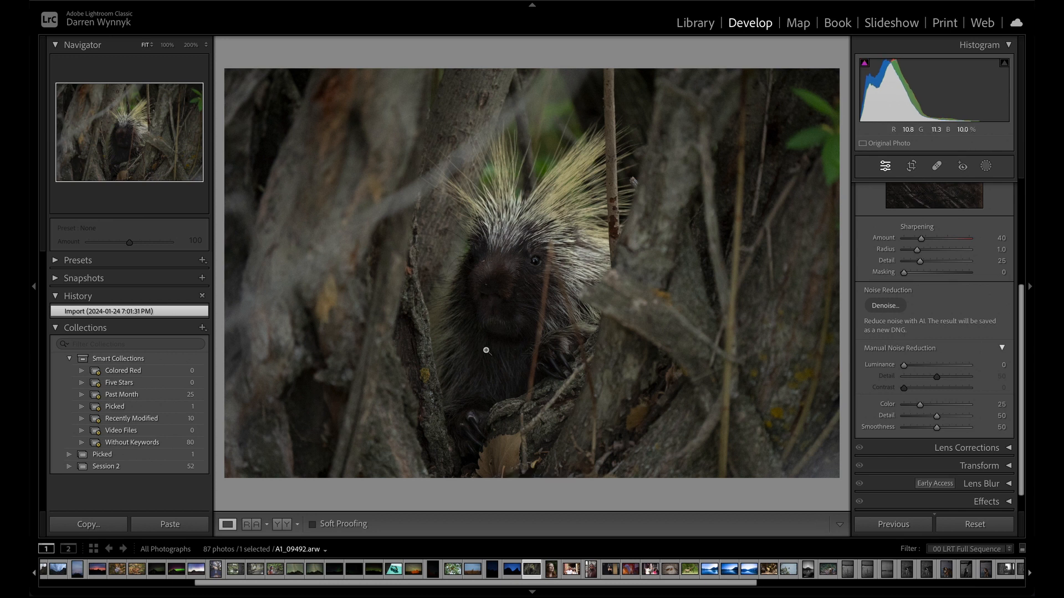
{"action": "left_click", "coordinate": [891, 308]}
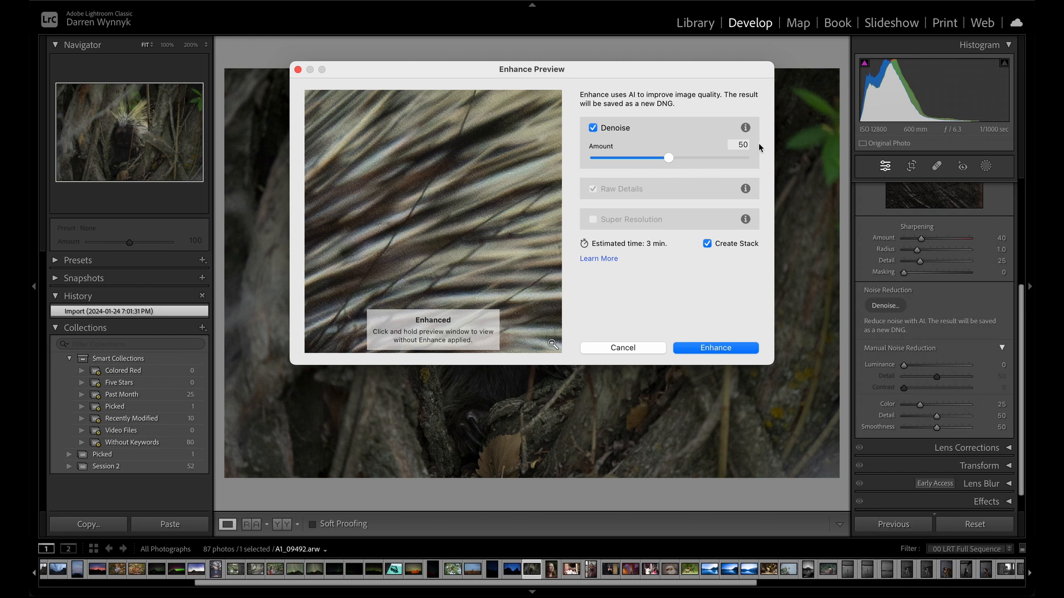
Step: Compare the preview with and without enhancement, and apply Denoise at amount 50 with the result stacked with the original
{"action": "left_click_drag", "start_coordinate": [528, 176], "coordinate": [531, 174]}
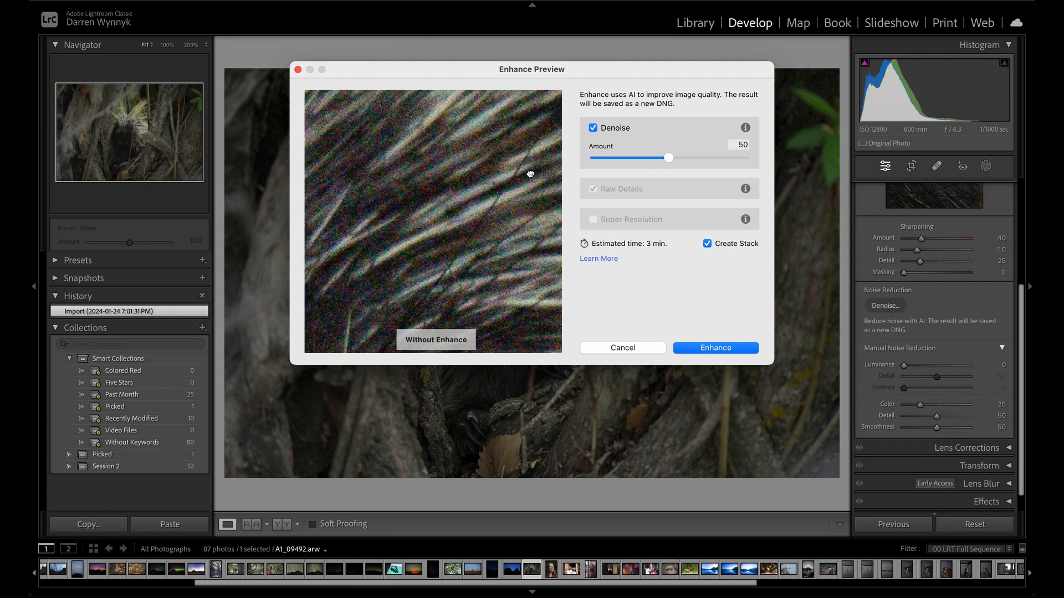
{"action": "left_click_drag", "start_coordinate": [530, 174], "coordinate": [477, 238]}
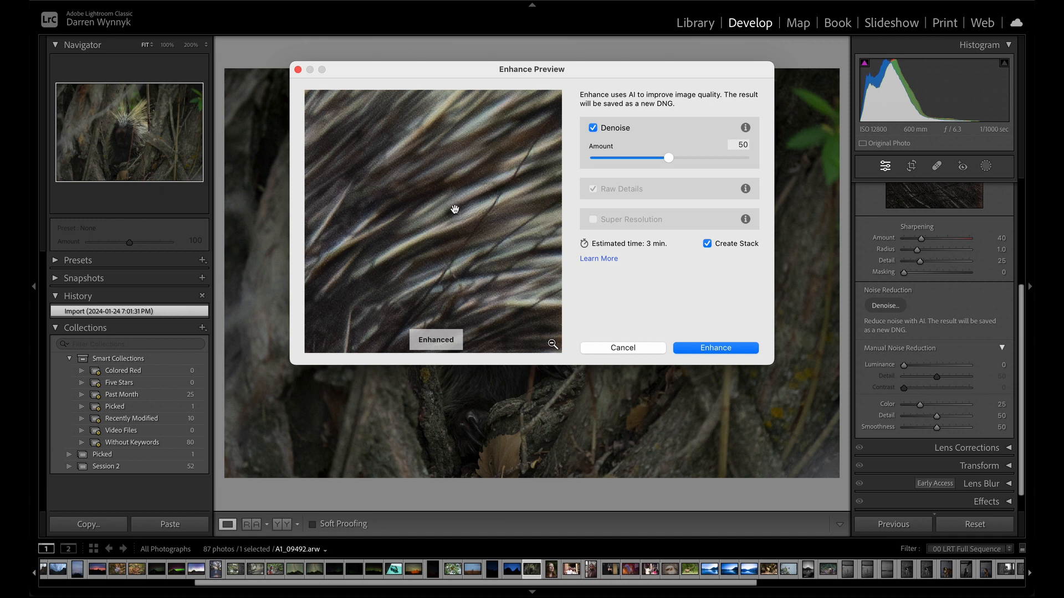
{"action": "left_click", "coordinate": [455, 210]}
{"action": "left_click", "coordinate": [454, 210]}
{"action": "left_click", "coordinate": [715, 349]}
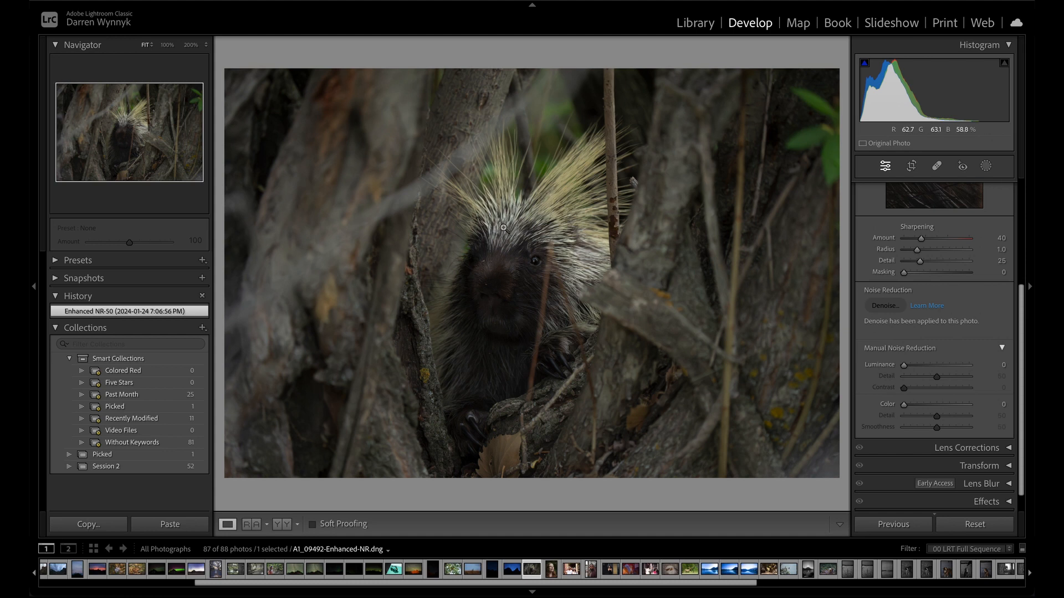
Step: Examine the denoised porcupine photo's eye, snout and fur detail at 200% zoom
{"action": "left_click", "coordinate": [511, 252]}
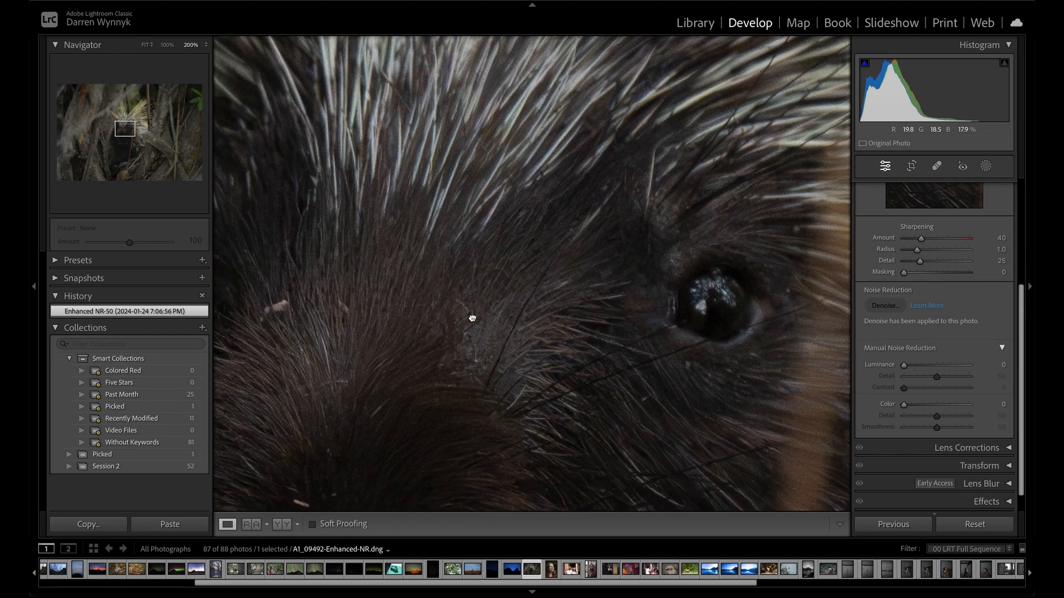
{"action": "left_click_drag", "start_coordinate": [470, 316], "coordinate": [546, 111]}
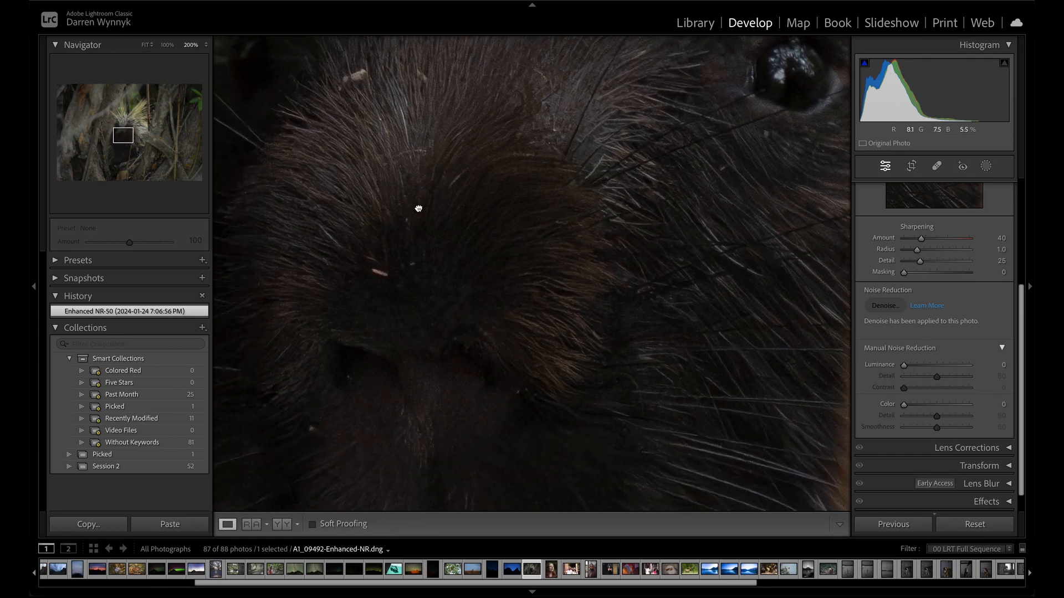
{"action": "left_click_drag", "start_coordinate": [418, 209], "coordinate": [399, 344]}
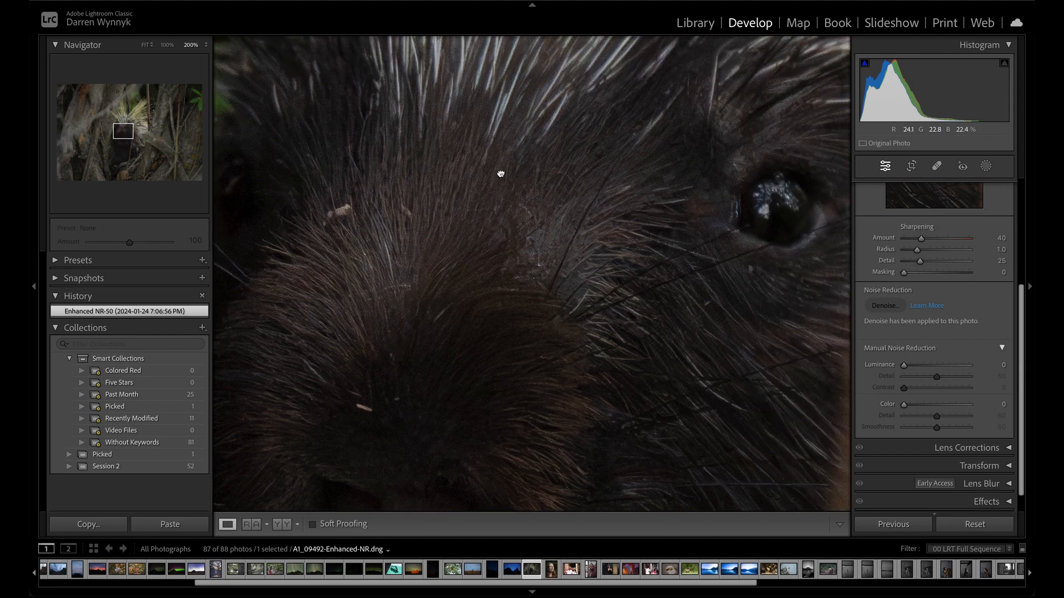
{"action": "left_click_drag", "start_coordinate": [499, 171], "coordinate": [373, 375]}
{"action": "left_click_drag", "start_coordinate": [456, 228], "coordinate": [460, 76]}
{"action": "left_click_drag", "start_coordinate": [492, 201], "coordinate": [503, 121]}
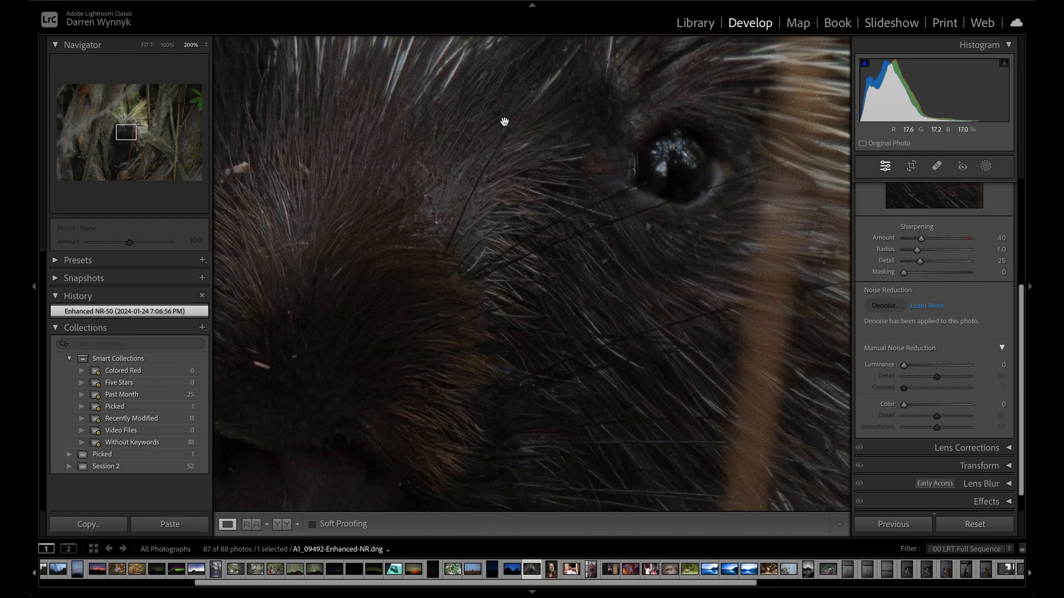
{"action": "left_click_drag", "start_coordinate": [584, 161], "coordinate": [533, 164]}
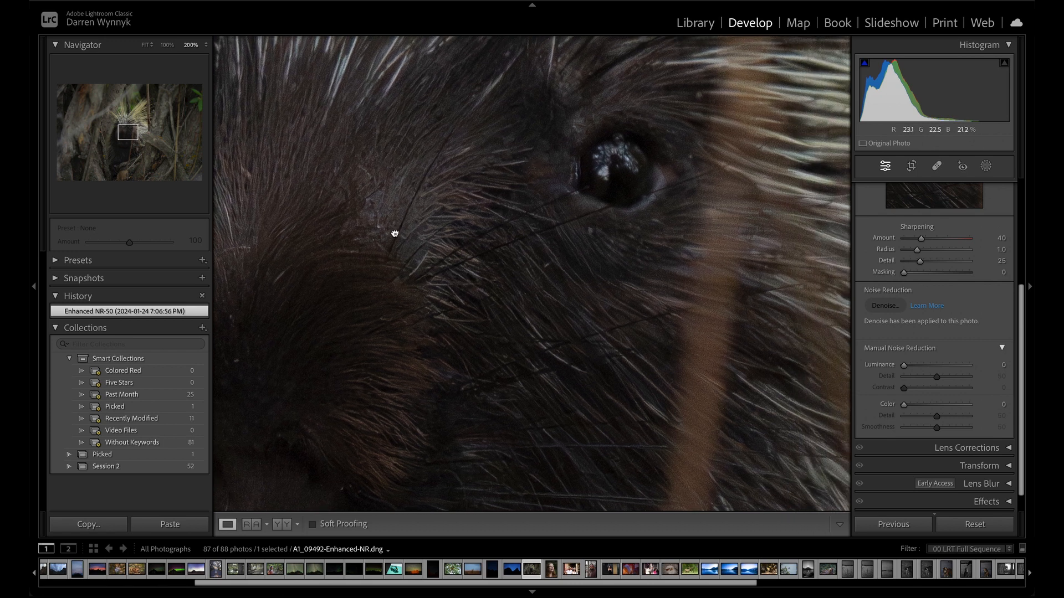
{"action": "left_click_drag", "start_coordinate": [394, 233], "coordinate": [445, 182]}
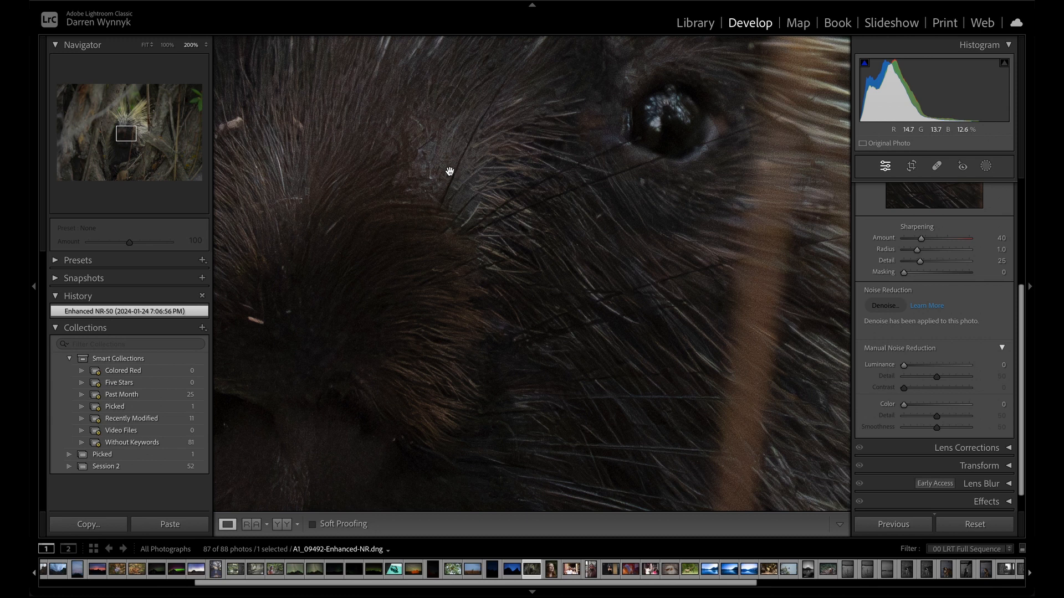
{"action": "mouse_move", "coordinate": [430, 294]}
{"action": "left_mouse_down"}
{"action": "mouse_move", "coordinate": [541, 171]}
{"action": "mouse_move", "coordinate": [430, 275]}
{"action": "left_mouse_up"}
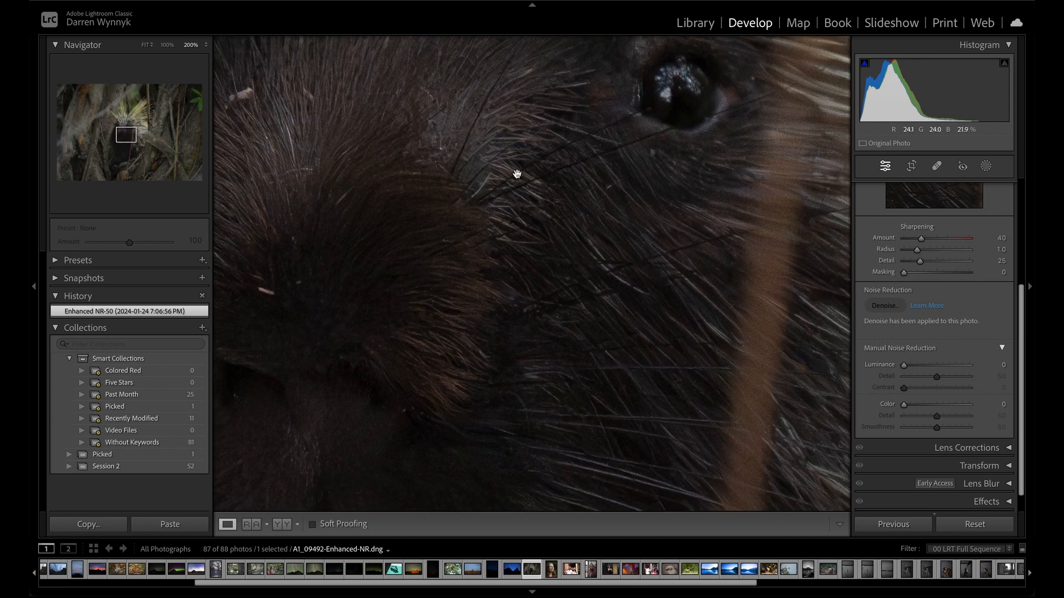
{"action": "left_click_drag", "start_coordinate": [524, 164], "coordinate": [446, 193]}
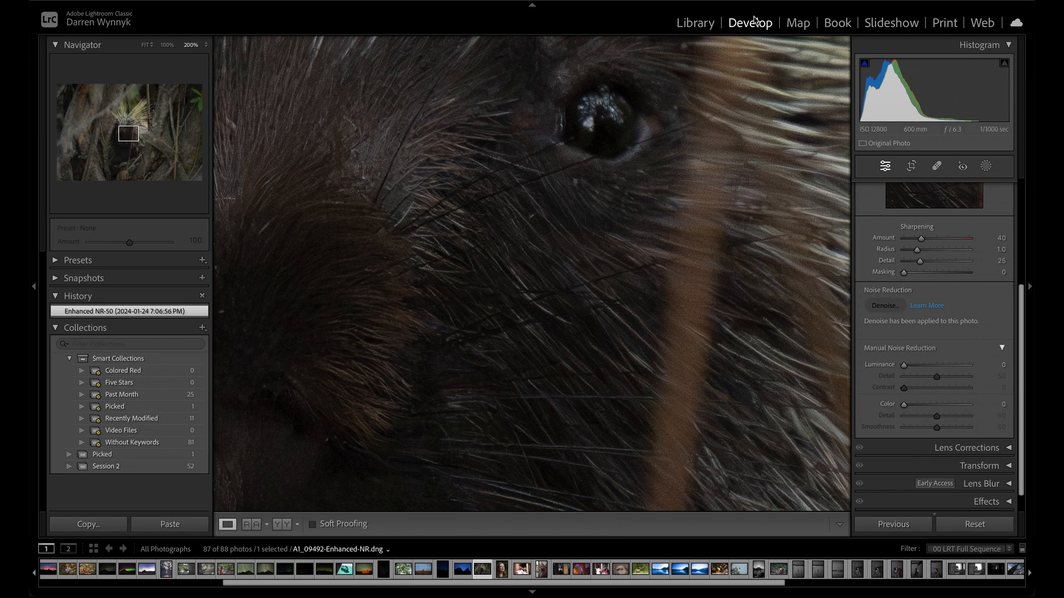
Step: Expand the porcupine photo's stack in the Library and compare the metadata of the enhanced DNG and the original raw file
{"action": "left_click", "coordinate": [695, 24]}
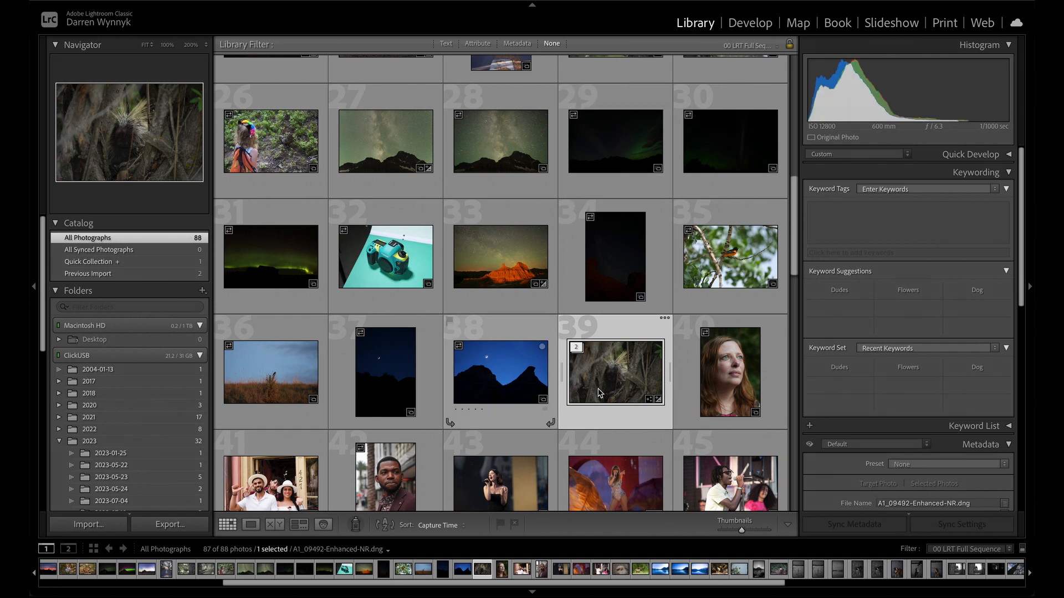
{"action": "left_click", "coordinate": [581, 349]}
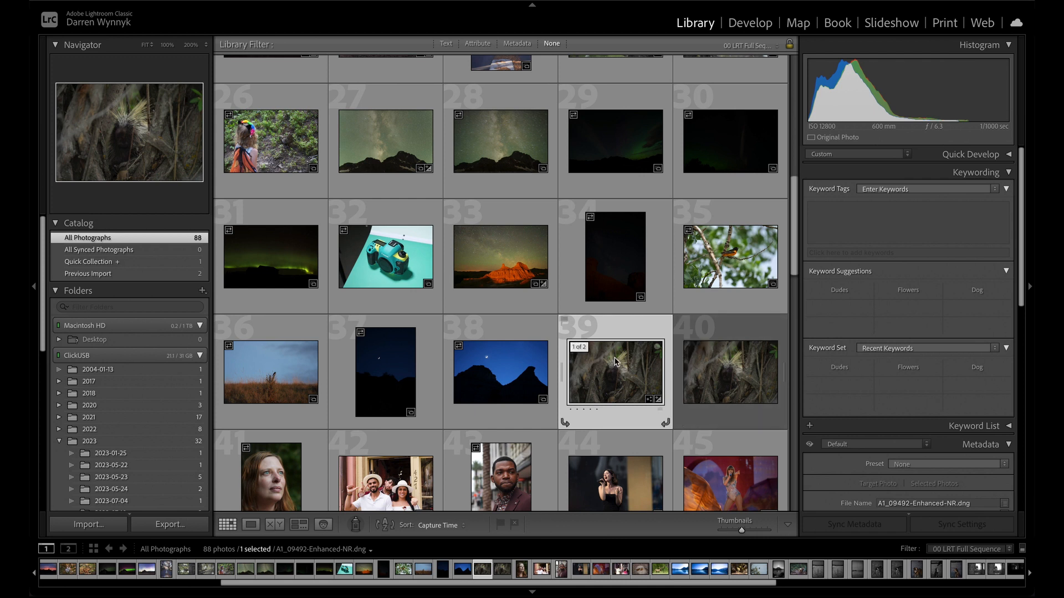
{"action": "scroll", "coordinate": [874, 325], "scroll_direction": "down", "scroll_amount": 5}
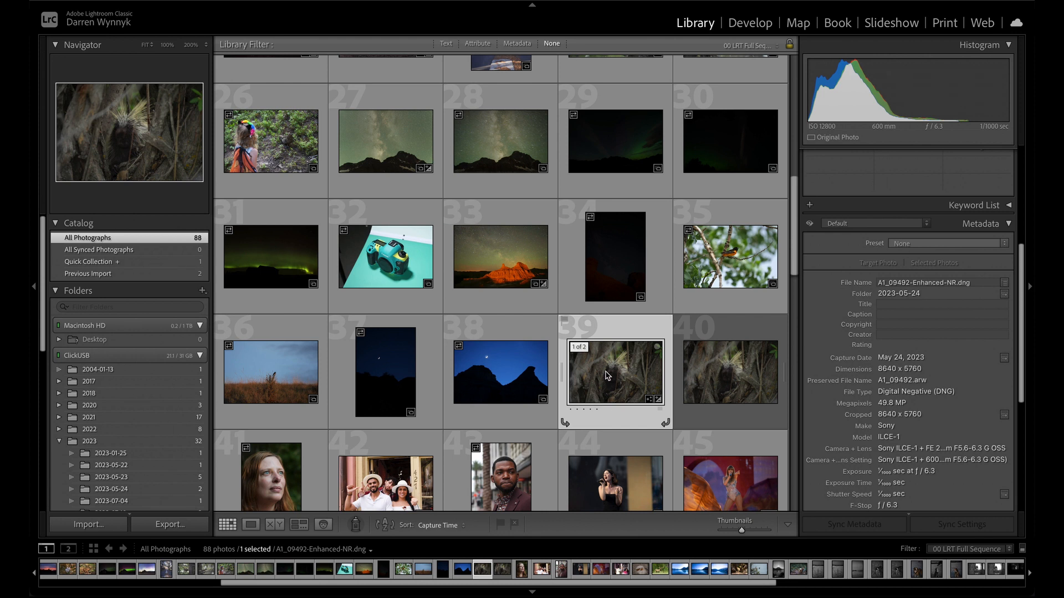
{"action": "left_click", "coordinate": [749, 381]}
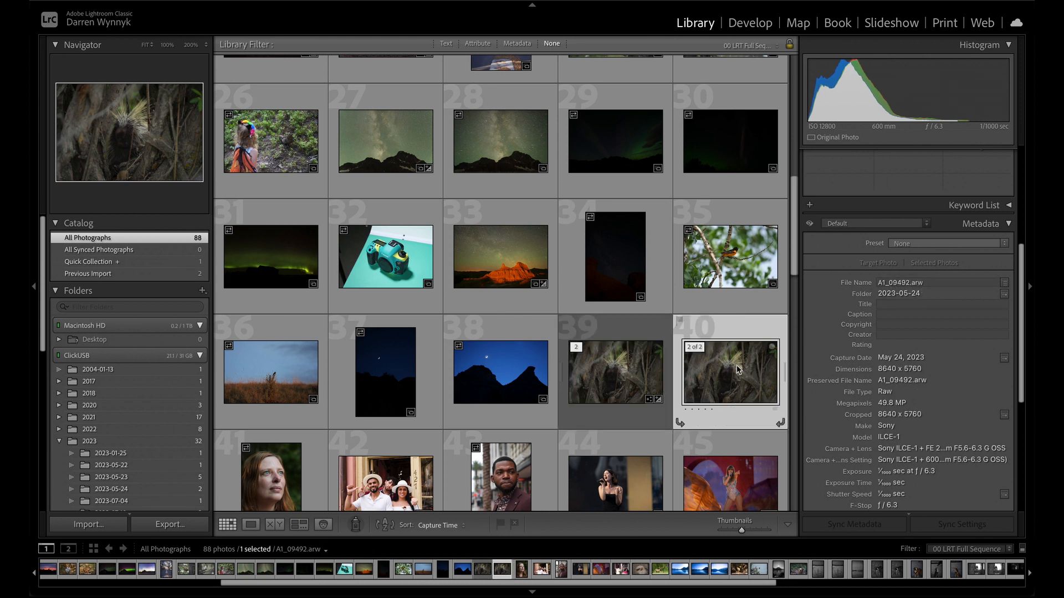
Step: Compare the noise in the original raw and the enhanced DNG by alternating between them at 200% zoom
{"action": "double_click", "coordinate": [722, 379]}
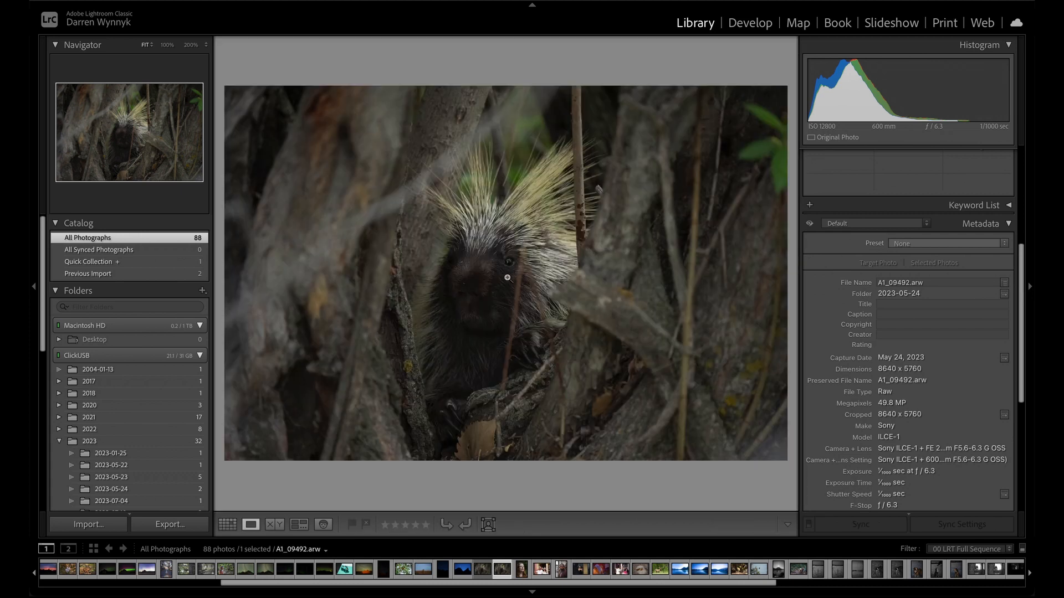
{"action": "left_click", "coordinate": [500, 280]}
{"action": "left_click_drag", "start_coordinate": [424, 178], "coordinate": [544, 315]}
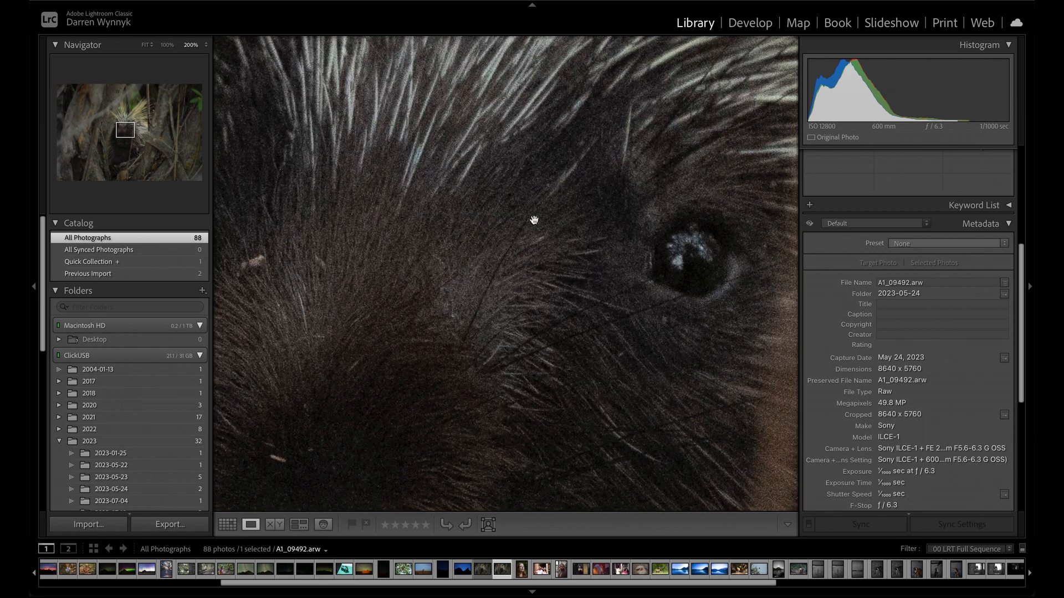
{"action": "left_click", "coordinate": [481, 571]}
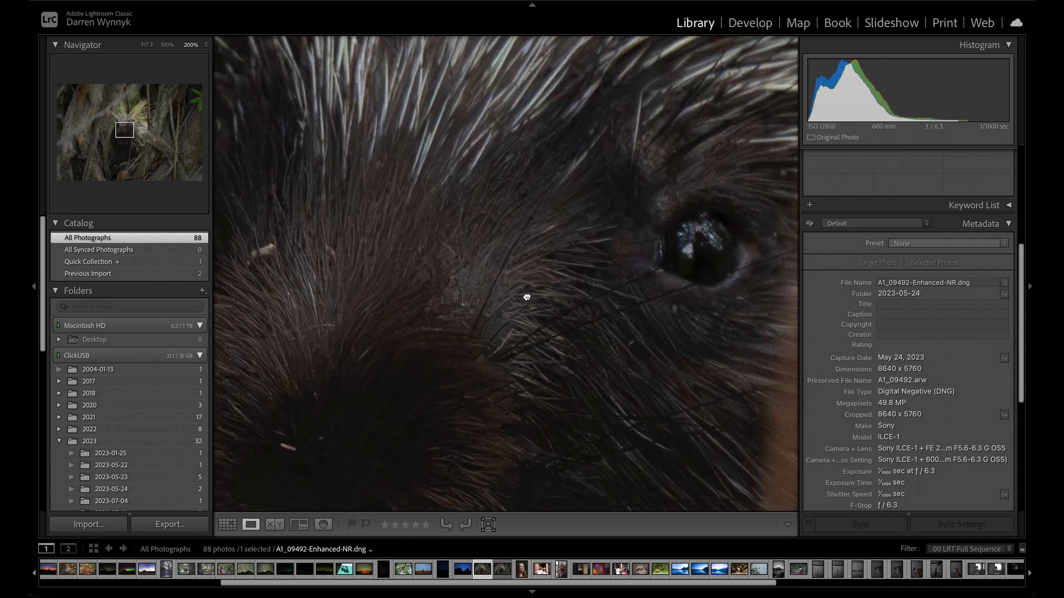
{"action": "left_click", "coordinate": [502, 571]}
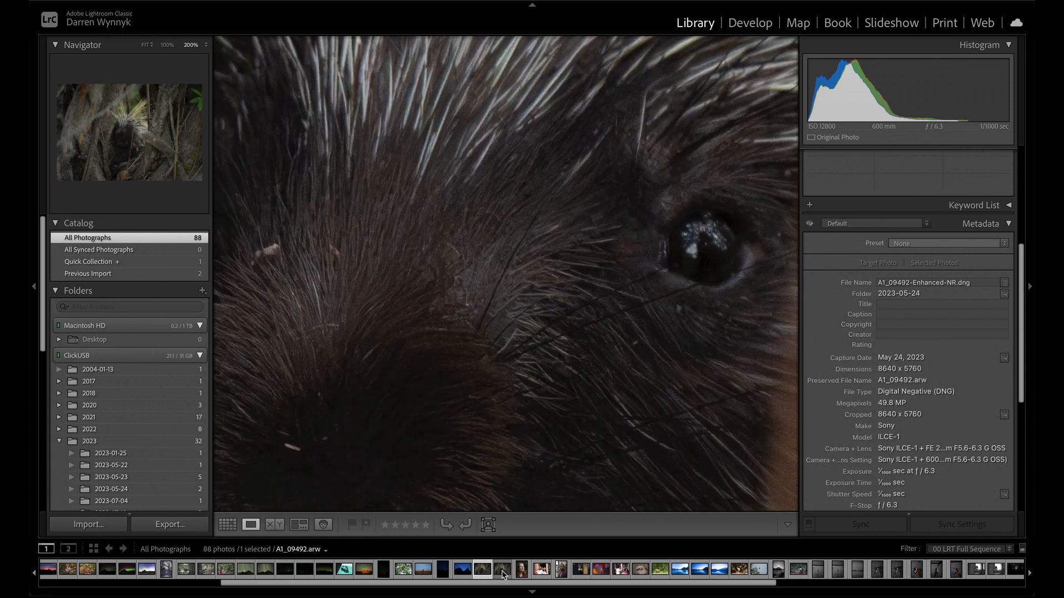
{"action": "left_click", "coordinate": [489, 575]}
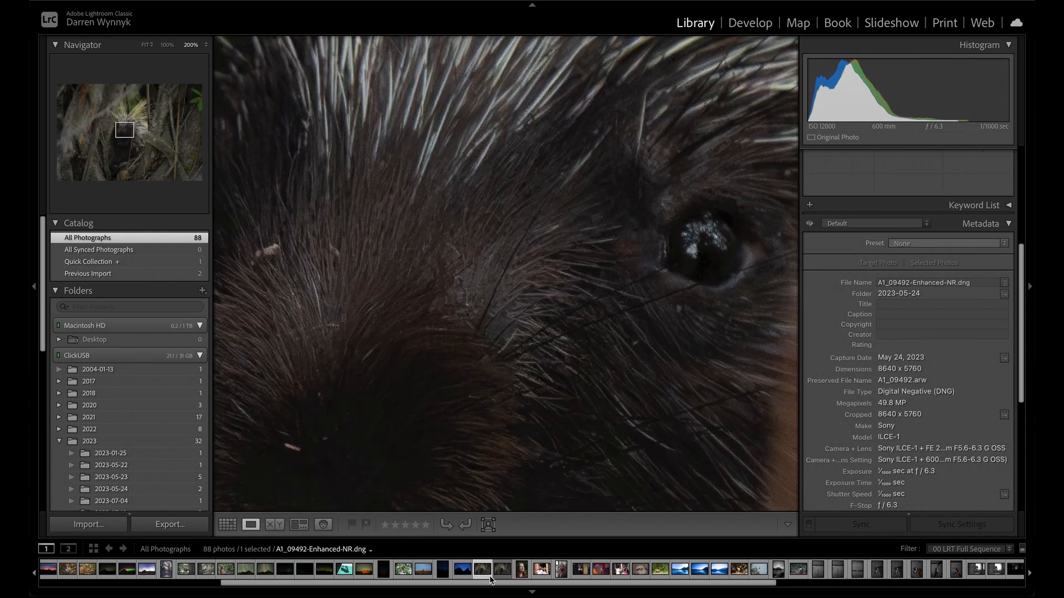
{"action": "left_click", "coordinate": [498, 576]}
{"action": "left_click", "coordinate": [490, 576]}
{"action": "left_click", "coordinate": [499, 577]}
Step: Check the Lens Corrections profile settings of the original porcupine raw photo in Develop, and return to the Library grid
{"action": "key", "text": "d"}
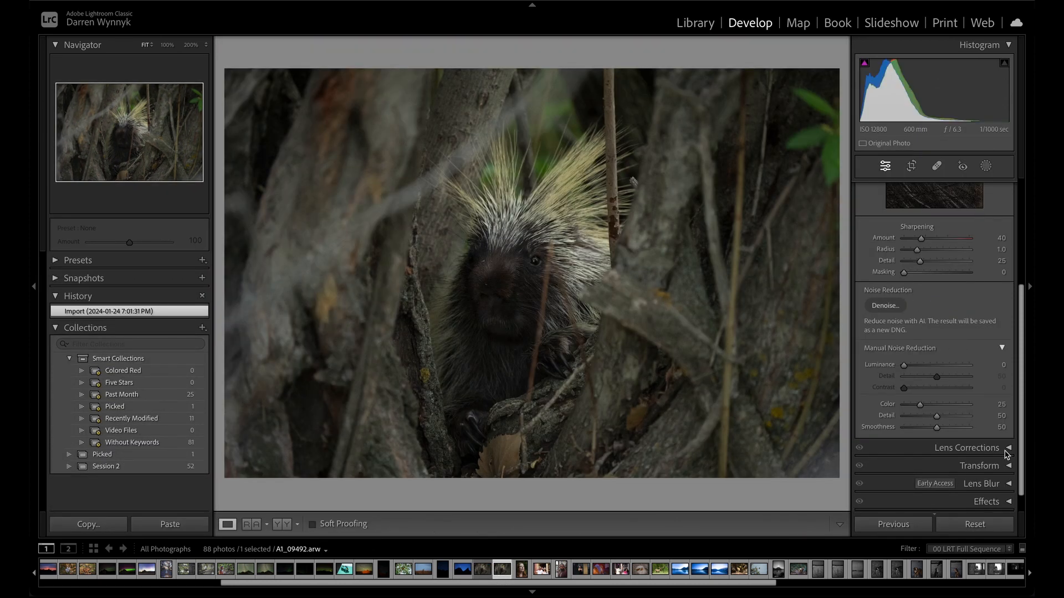
{"action": "left_click", "coordinate": [972, 448]}
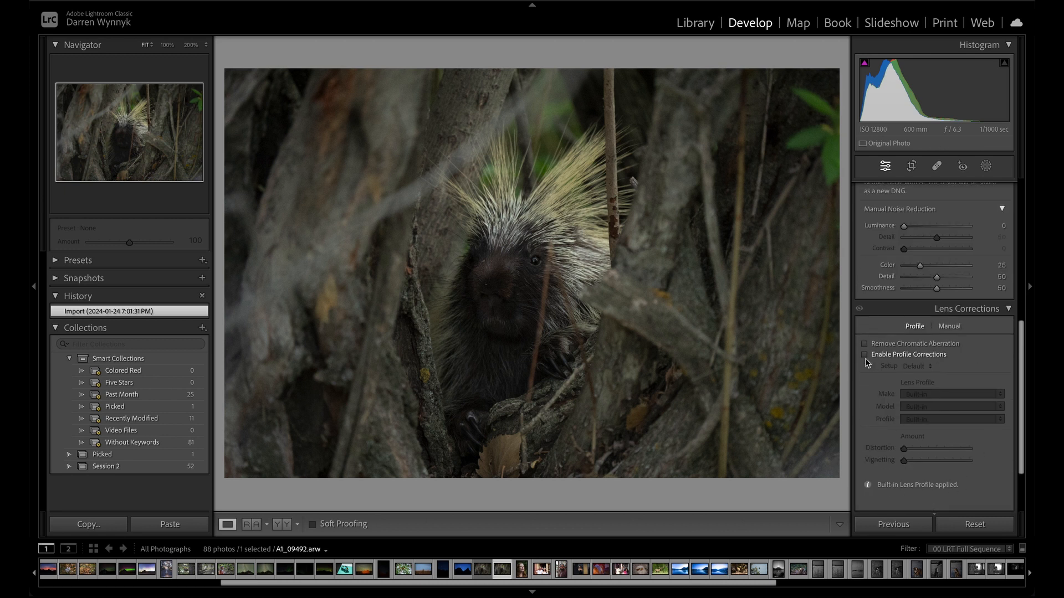
{"action": "key", "text": "e"}
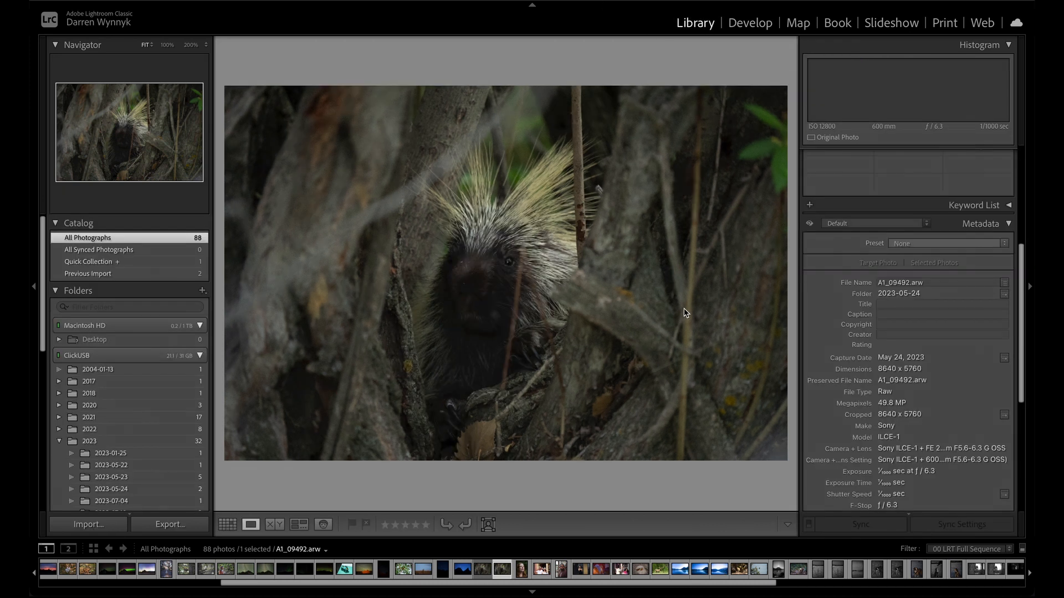
{"action": "key", "text": "g"}
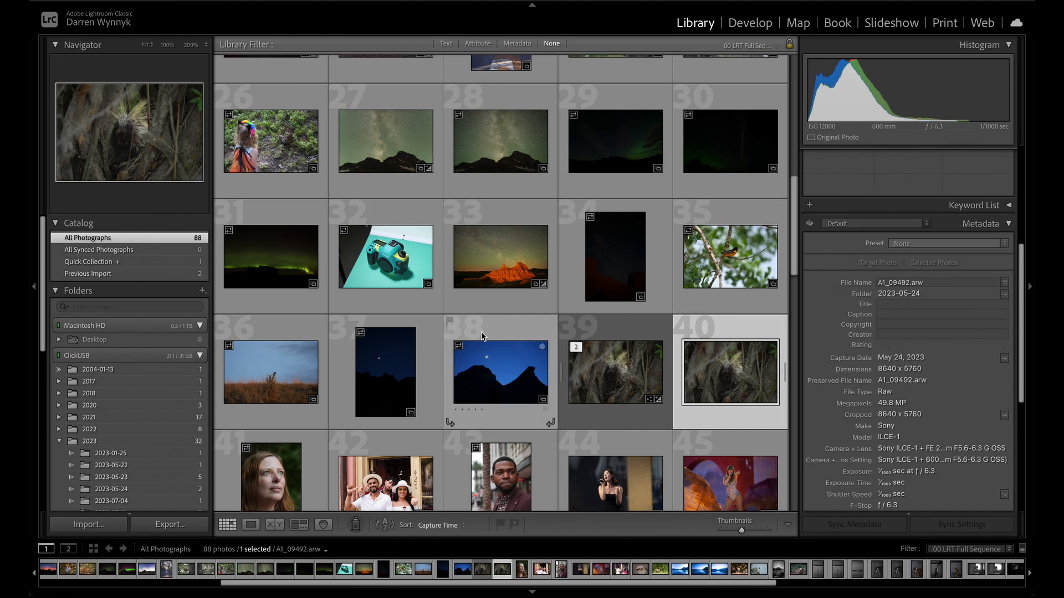
Step: Open the brown and white dog photo NZF_0010.NEF in Develop and reset its develop settings
{"action": "scroll", "coordinate": [577, 305], "scroll_direction": "down", "scroll_amount": 4}
{"action": "scroll", "coordinate": [577, 304], "scroll_direction": "down", "scroll_amount": 9}
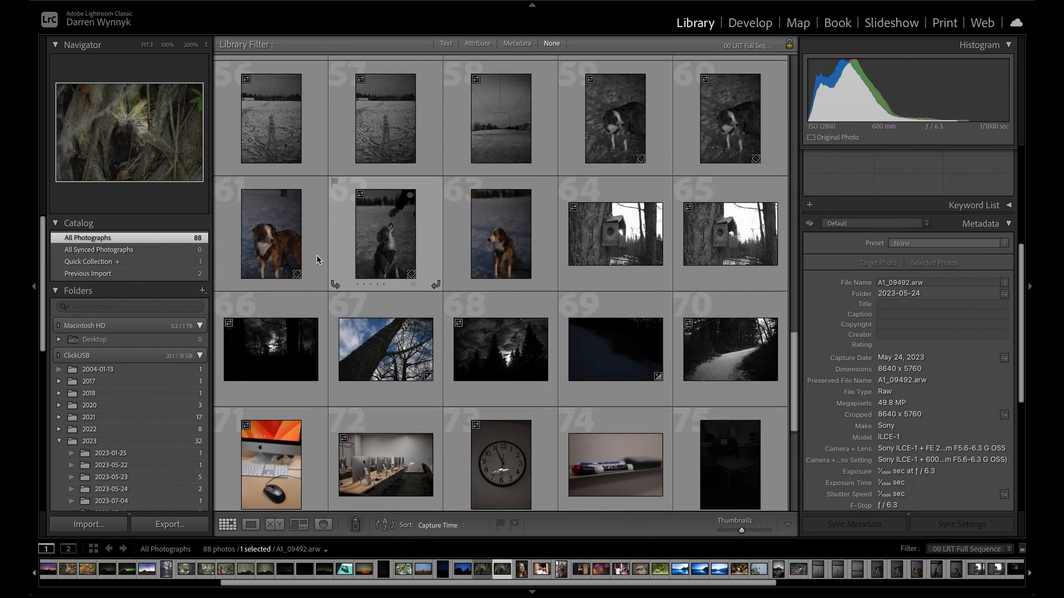
{"action": "left_click", "coordinate": [318, 277]}
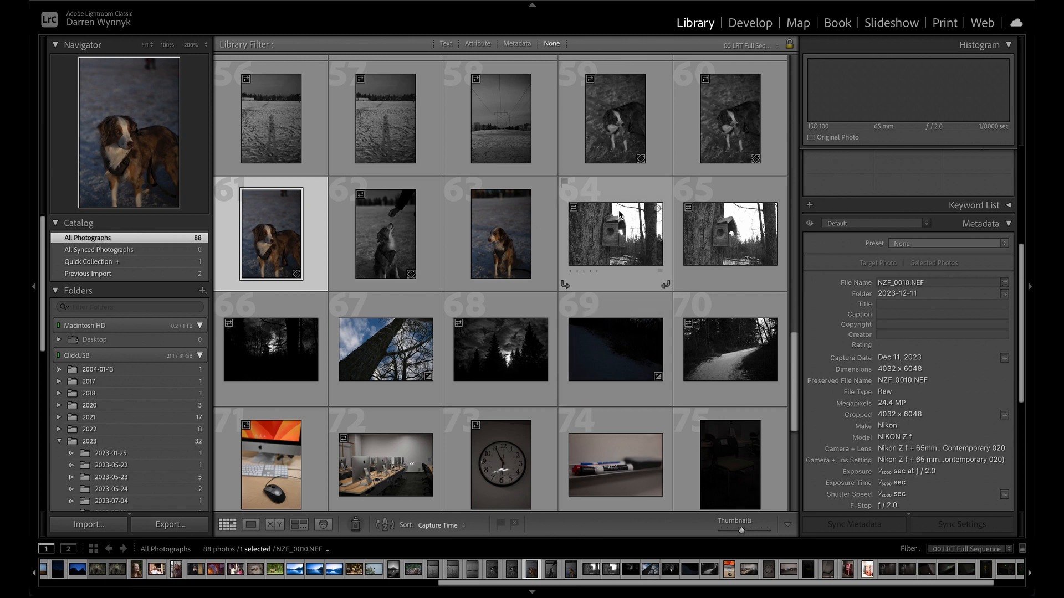
{"action": "key", "text": "d"}
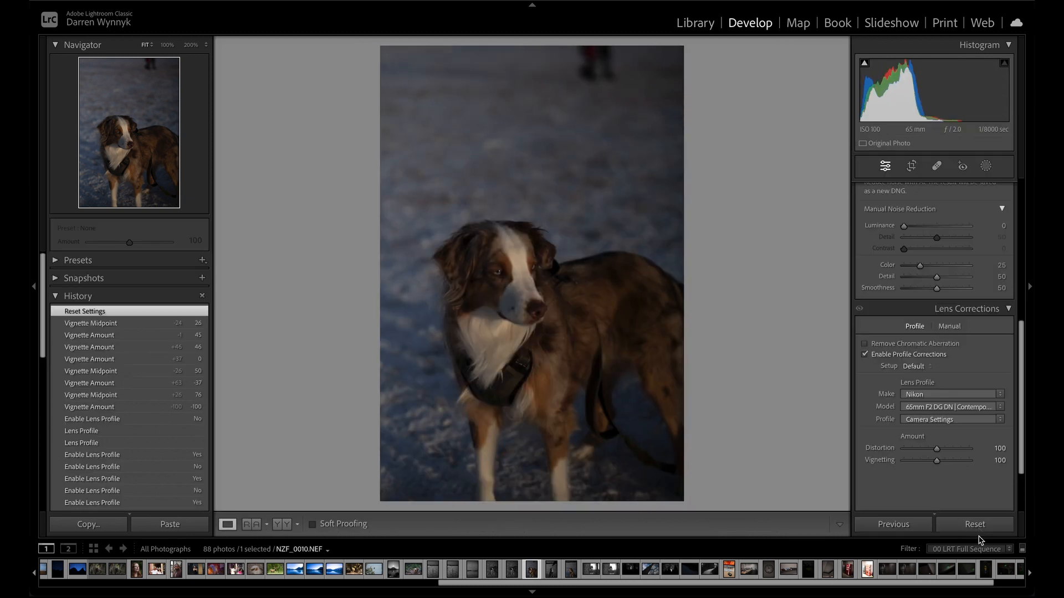
{"action": "left_click", "coordinate": [979, 526]}
{"action": "left_click", "coordinate": [980, 525]}
{"action": "left_click", "coordinate": [979, 525]}
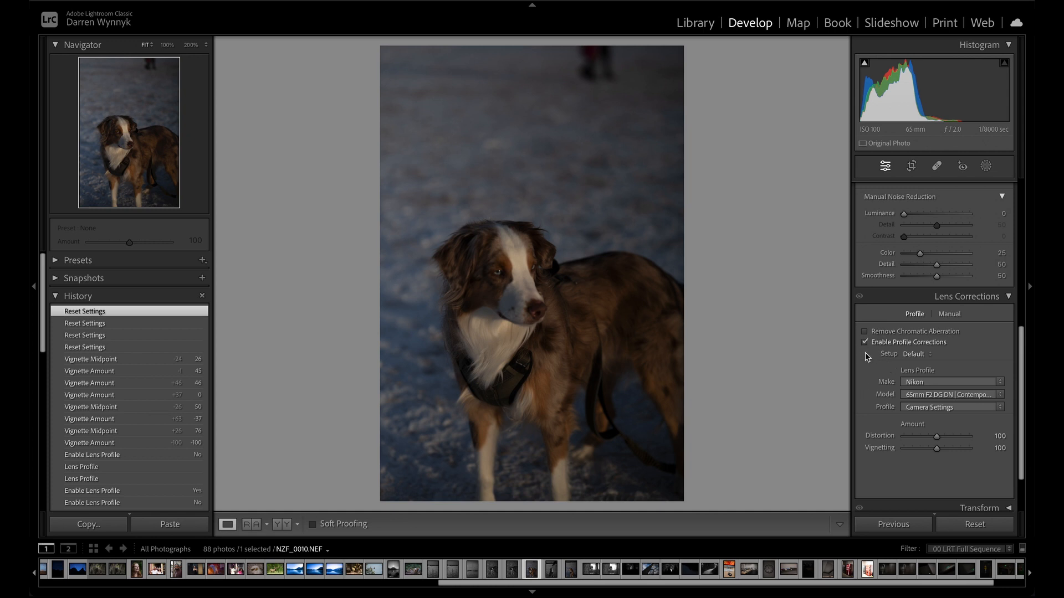
Step: Collapse the Detail settings and disable lens profile corrections for the dog photo
{"action": "scroll", "coordinate": [946, 336], "scroll_direction": "up", "scroll_amount": 1}
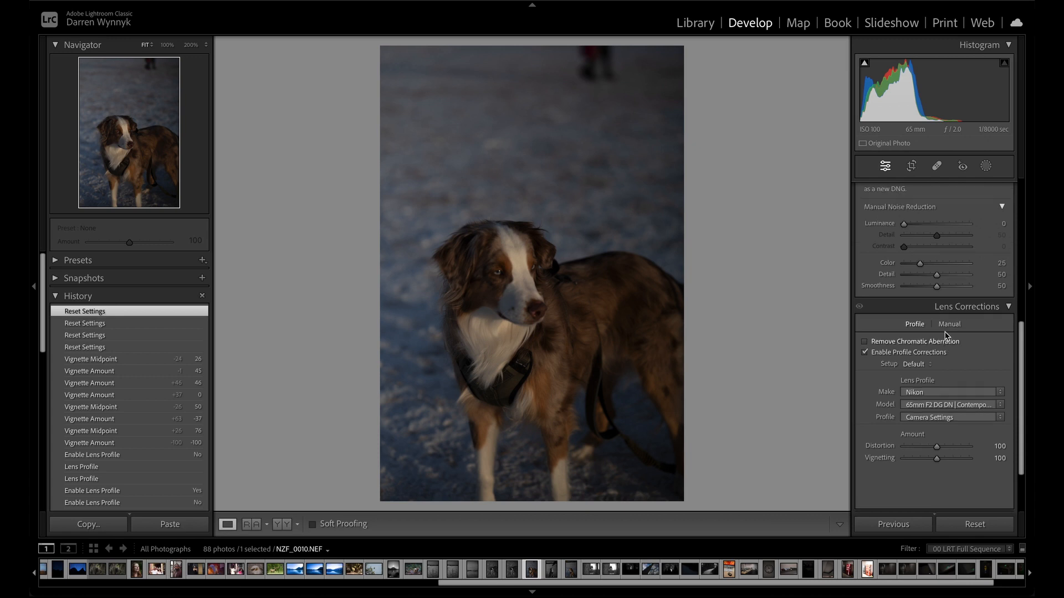
{"action": "scroll", "coordinate": [946, 337], "scroll_direction": "up", "scroll_amount": 10}
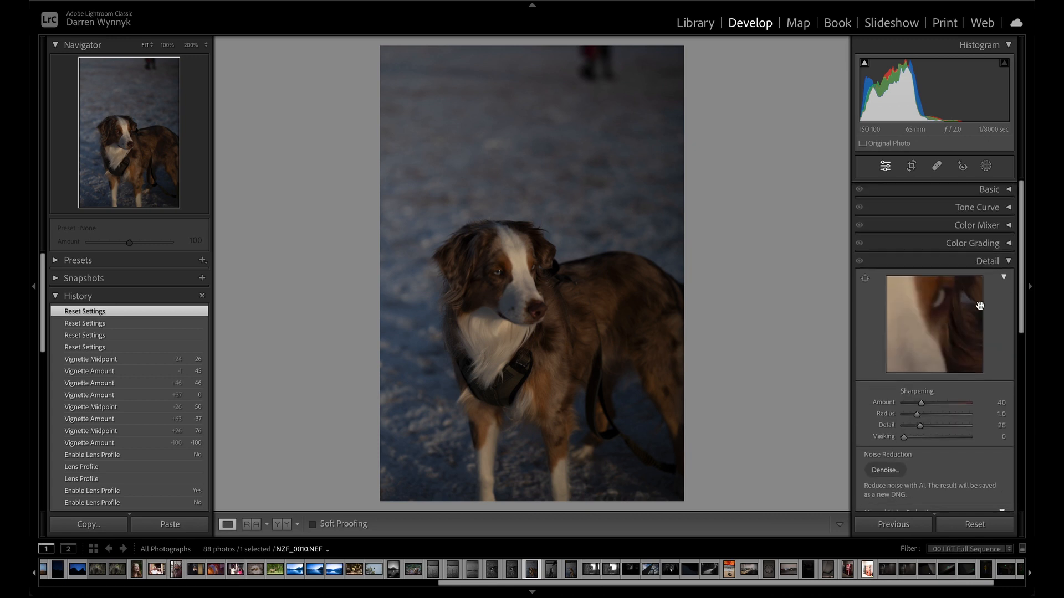
{"action": "left_click", "coordinate": [988, 261]}
{"action": "scroll", "coordinate": [954, 277], "scroll_direction": "down", "scroll_amount": 3}
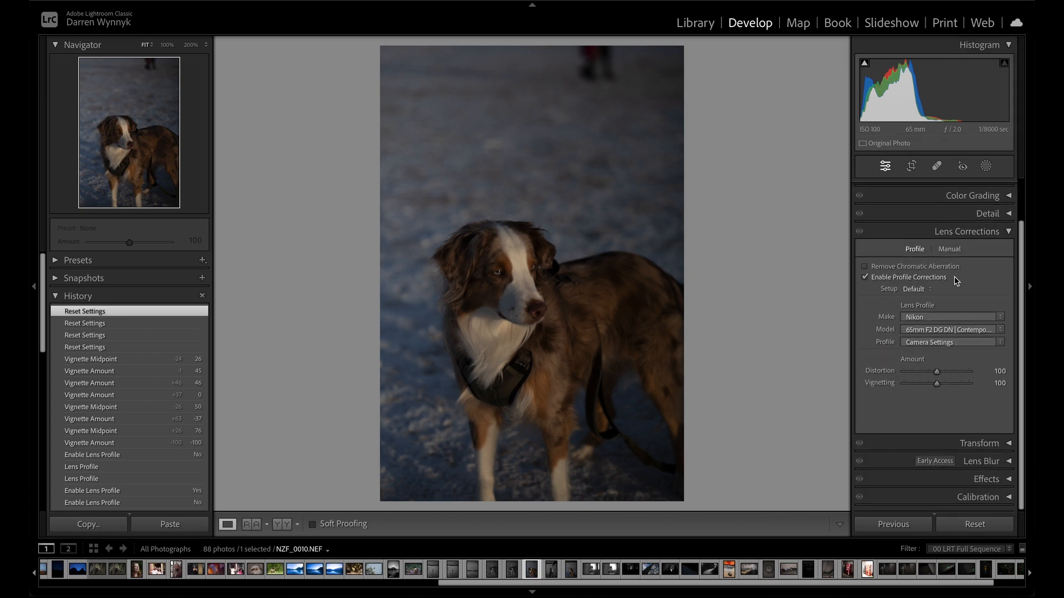
{"action": "left_click", "coordinate": [883, 280]}
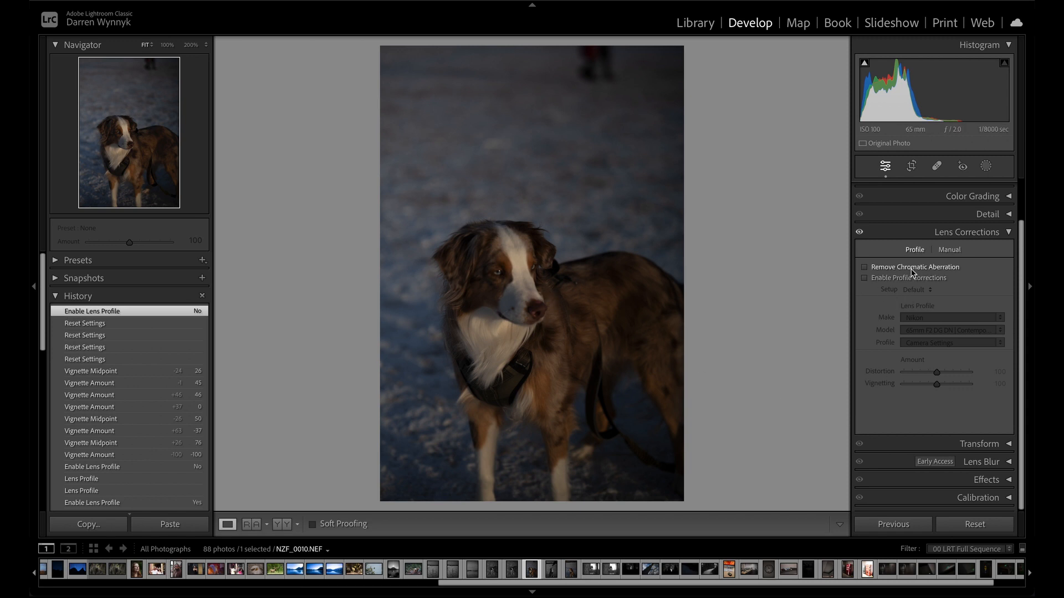
Step: Enable lens profile corrections for the dog photo and look through the available lens makes, keeping Nikon selected
{"action": "left_click", "coordinate": [864, 279]}
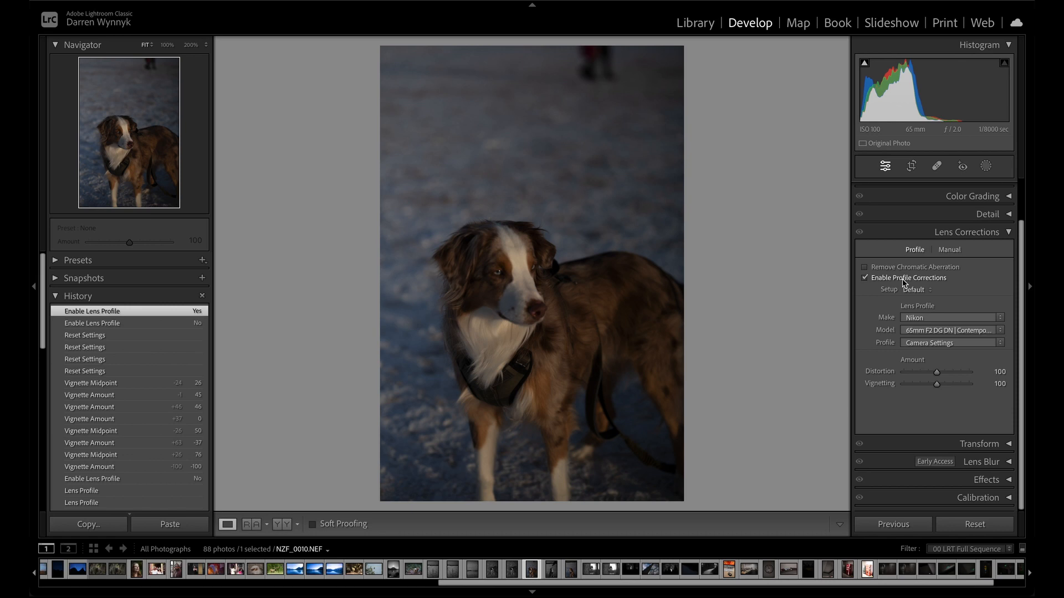
{"action": "left_click", "coordinate": [922, 319]}
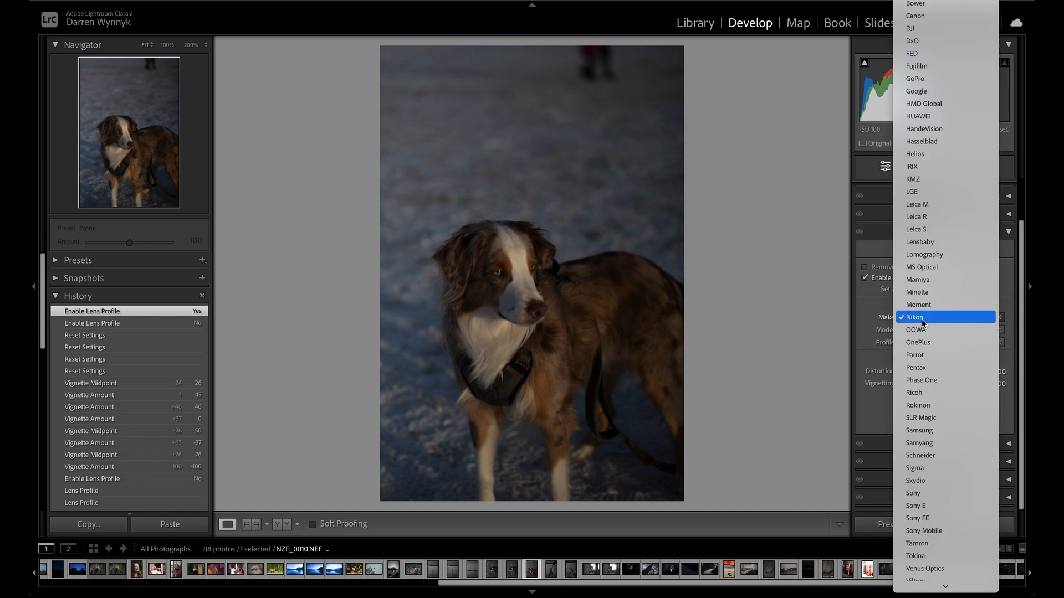
{"action": "left_click", "coordinate": [922, 319]}
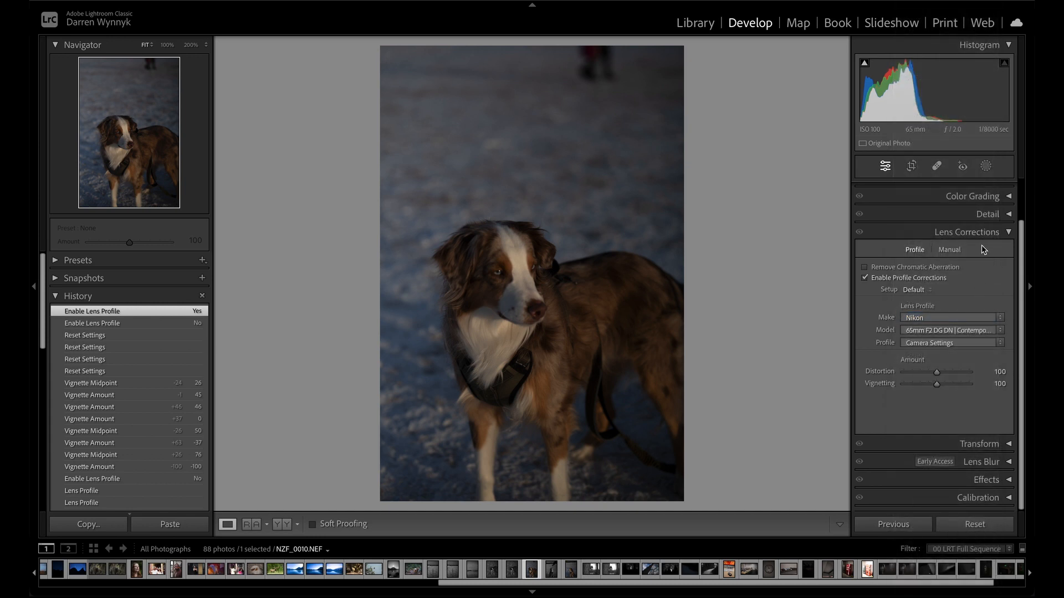
{"action": "left_click", "coordinate": [919, 321]}
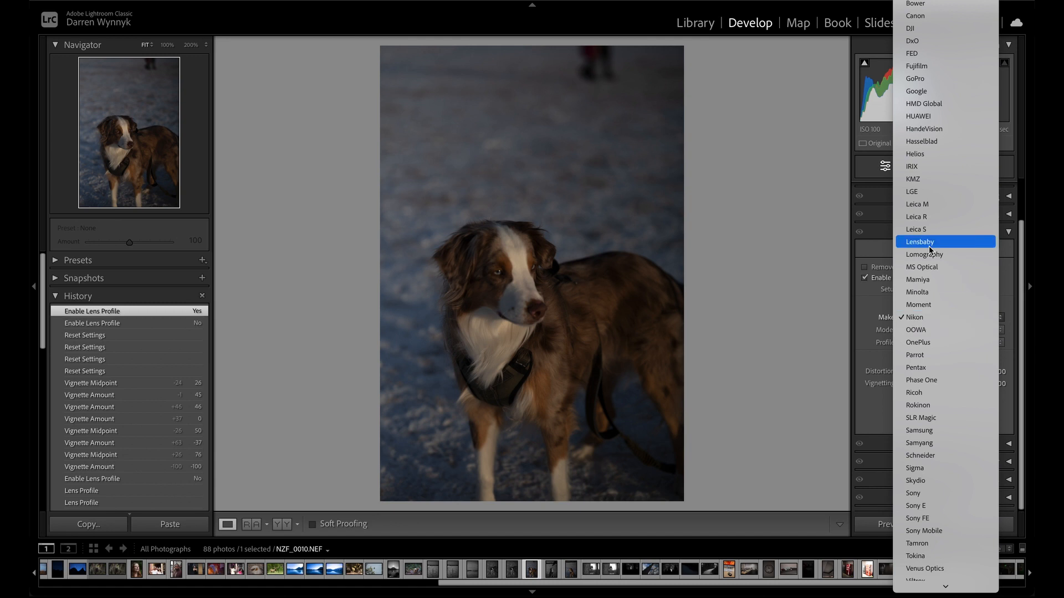
{"action": "scroll", "coordinate": [929, 124], "scroll_direction": "down", "scroll_amount": 5}
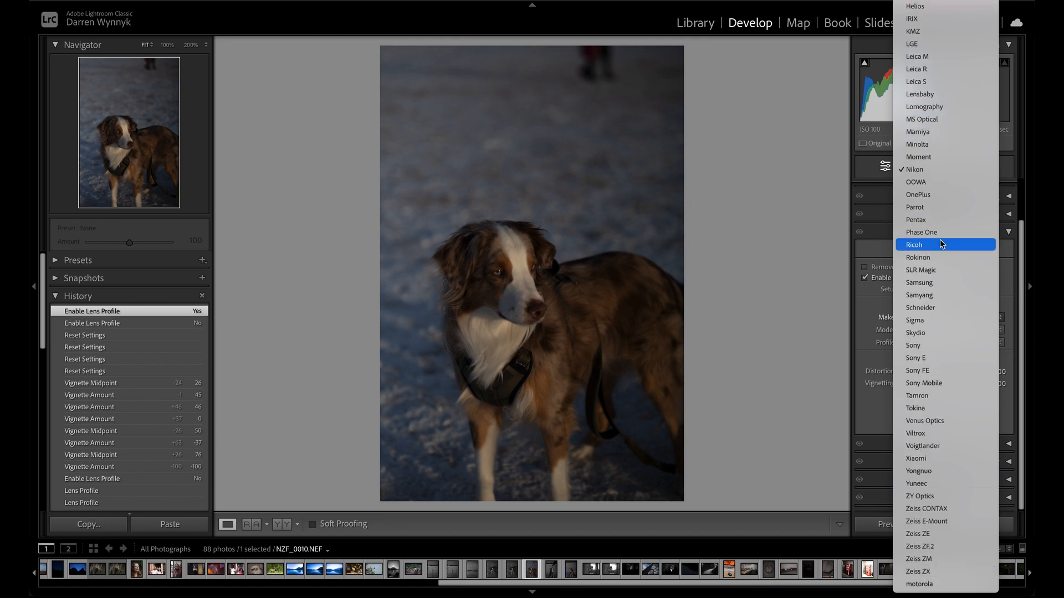
{"action": "scroll", "coordinate": [942, 235], "scroll_direction": "up", "scroll_amount": 5}
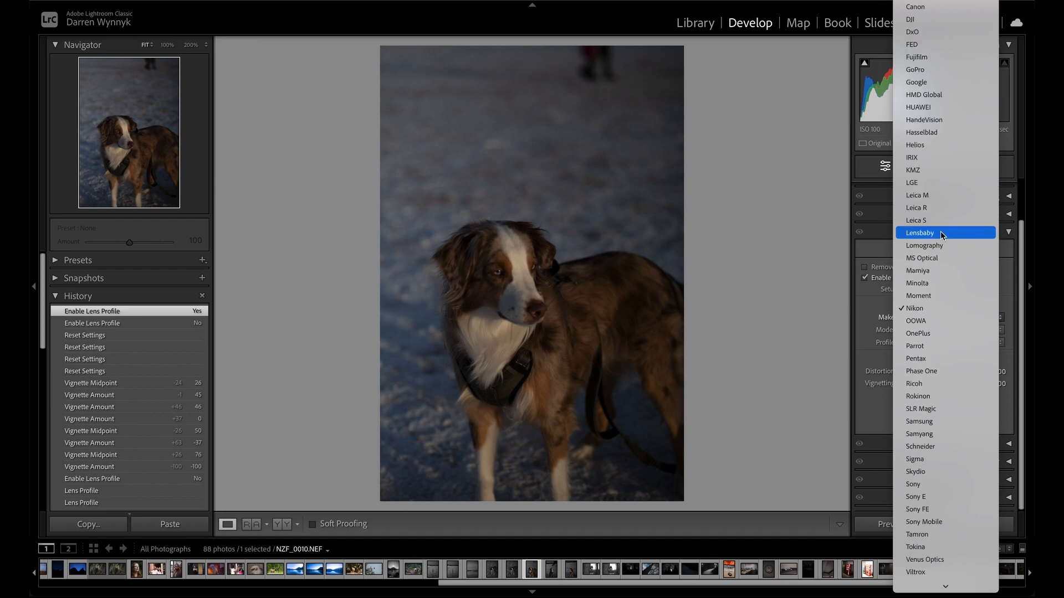
{"action": "scroll", "coordinate": [942, 235], "scroll_direction": "down", "scroll_amount": 5}
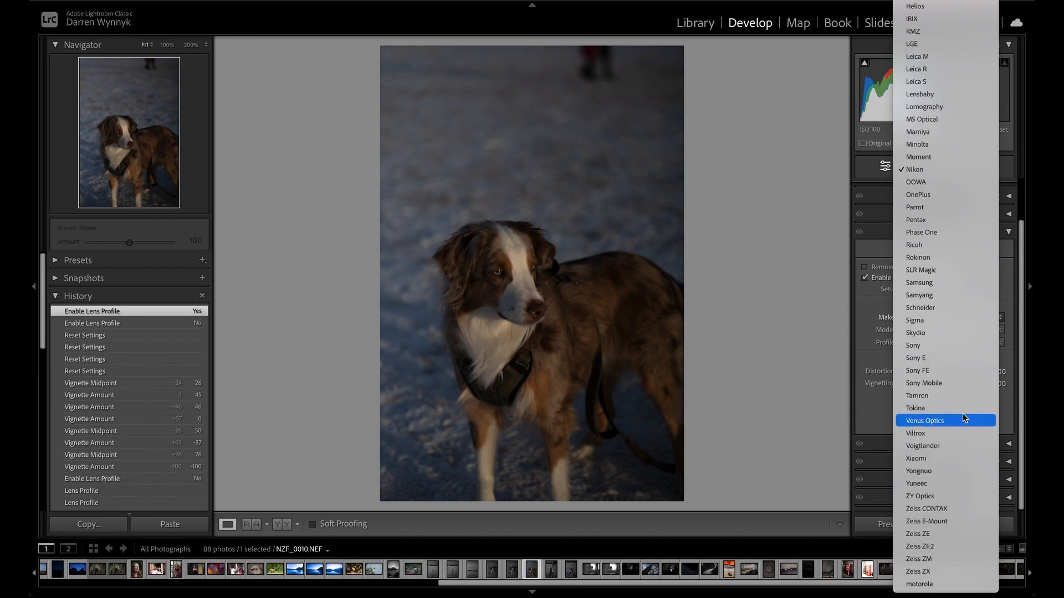
{"action": "scroll", "coordinate": [946, 324], "scroll_direction": "up", "scroll_amount": 2}
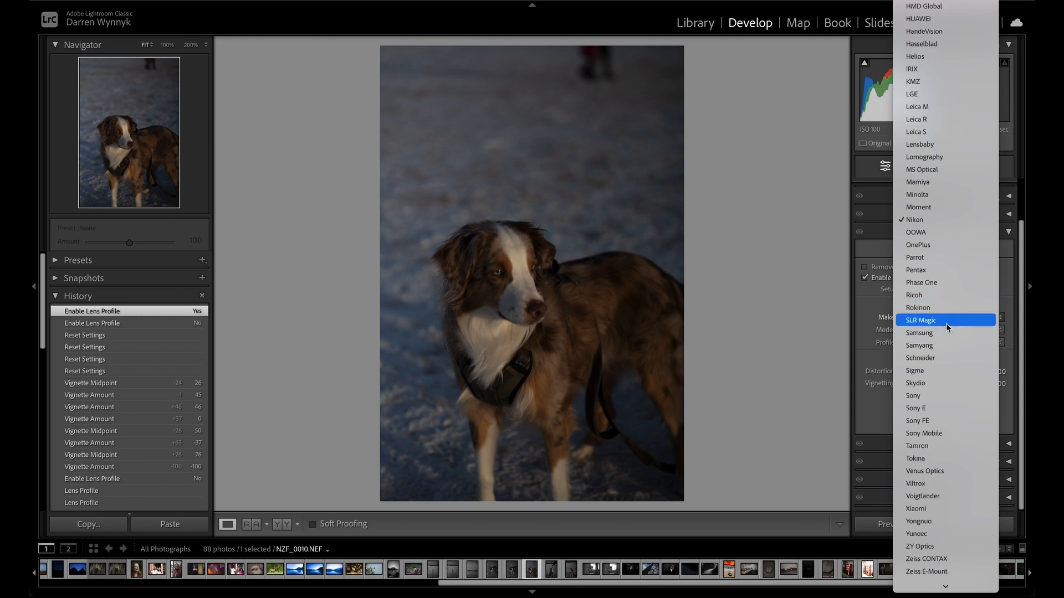
{"action": "scroll", "coordinate": [946, 324], "scroll_direction": "up", "scroll_amount": 3}
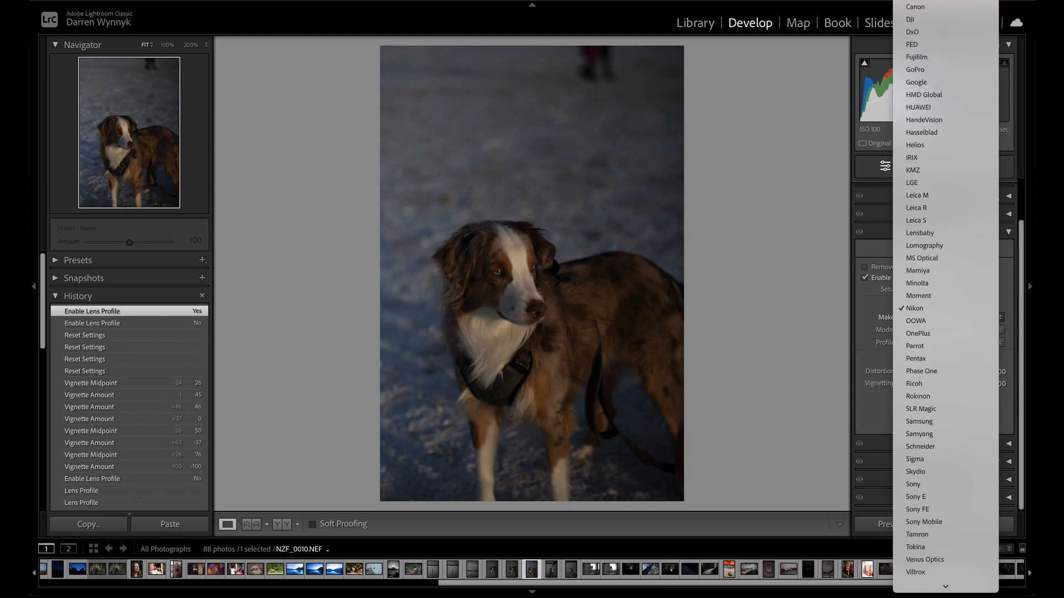
{"action": "left_click", "coordinate": [938, 308]}
Step: Look through the Nikon lens models offered for the profile and keep the 65mm F2 DG DN | Contemporary 020
{"action": "left_click", "coordinate": [925, 332]}
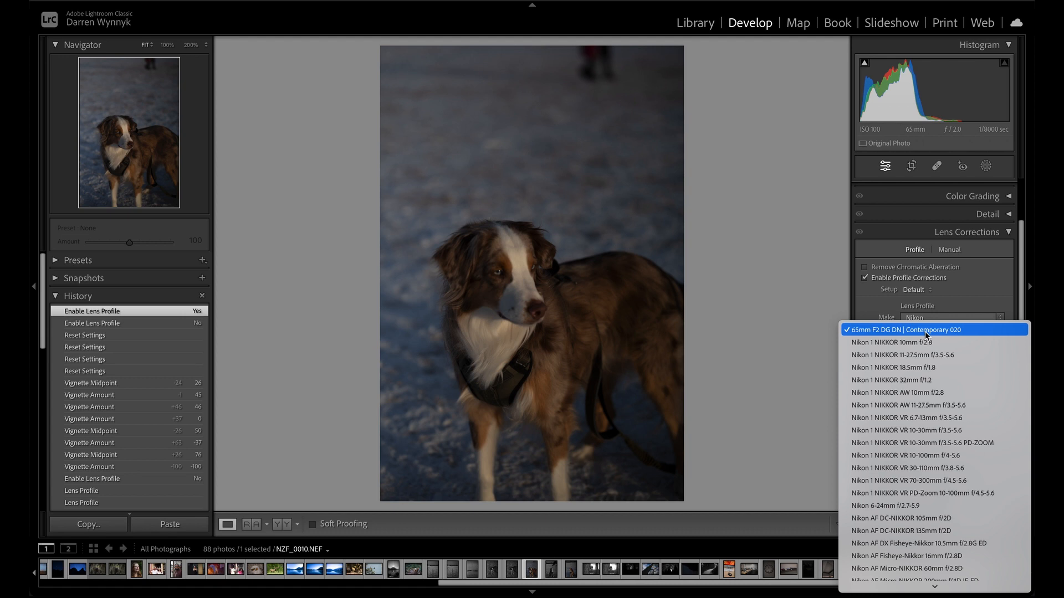
{"action": "scroll", "coordinate": [926, 331], "scroll_direction": "down", "scroll_amount": 10}
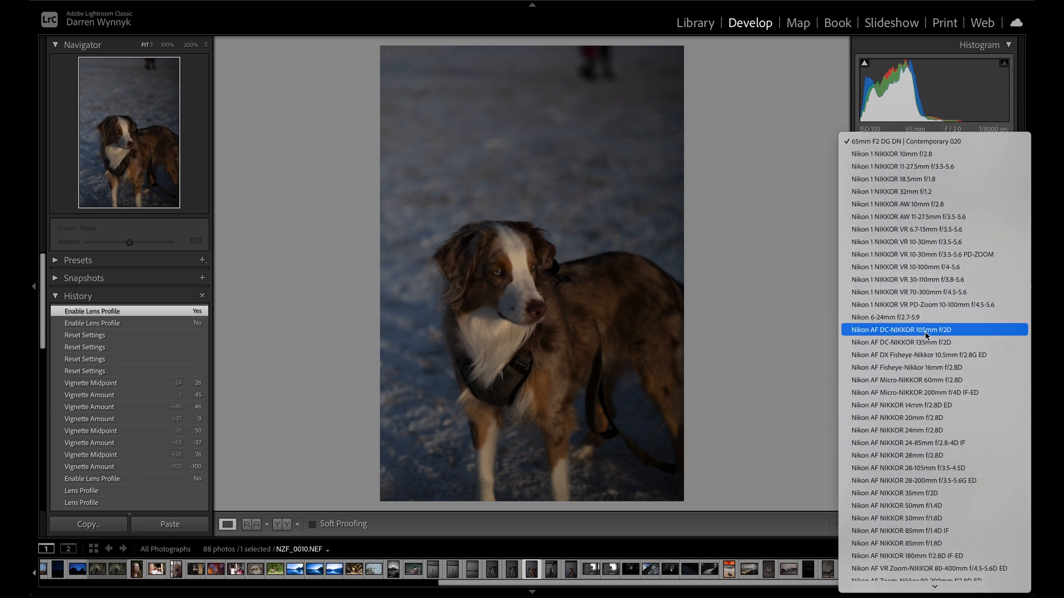
{"action": "scroll", "coordinate": [926, 331], "scroll_direction": "down", "scroll_amount": 15}
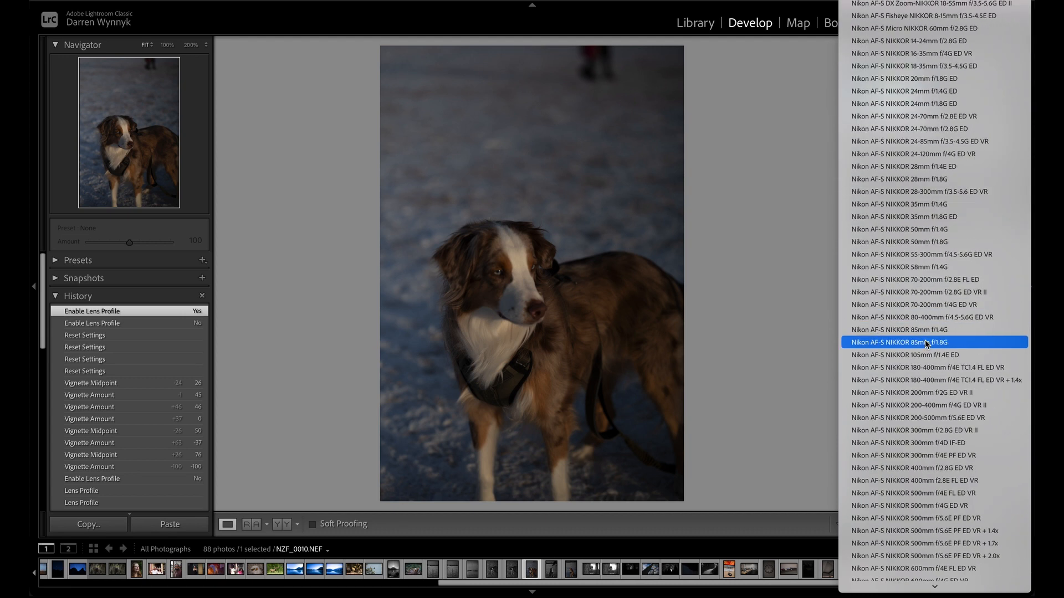
{"action": "scroll", "coordinate": [927, 355], "scroll_direction": "down", "scroll_amount": 3}
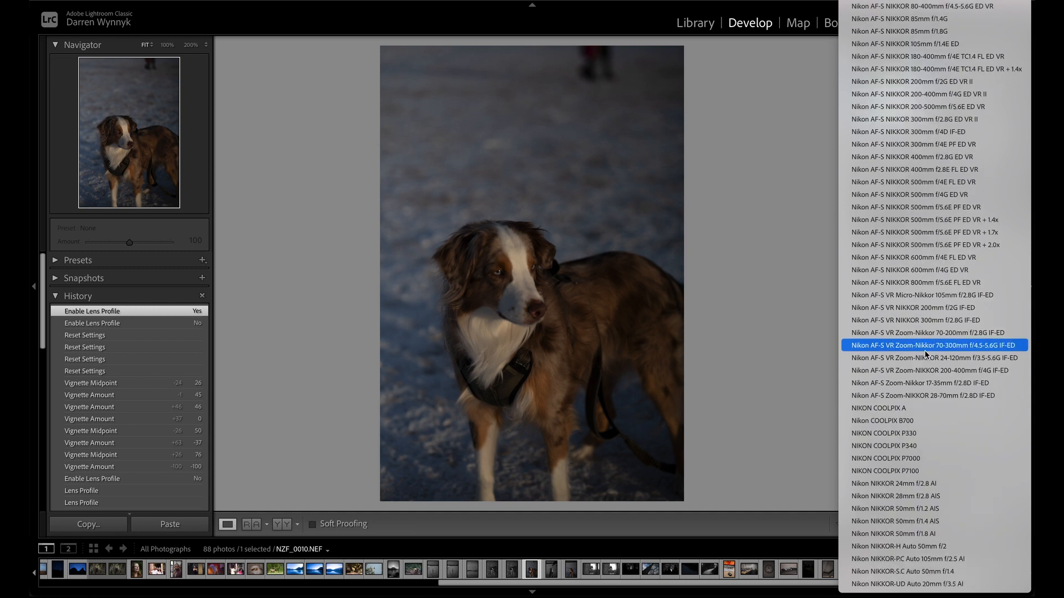
{"action": "left_click", "coordinate": [818, 275]}
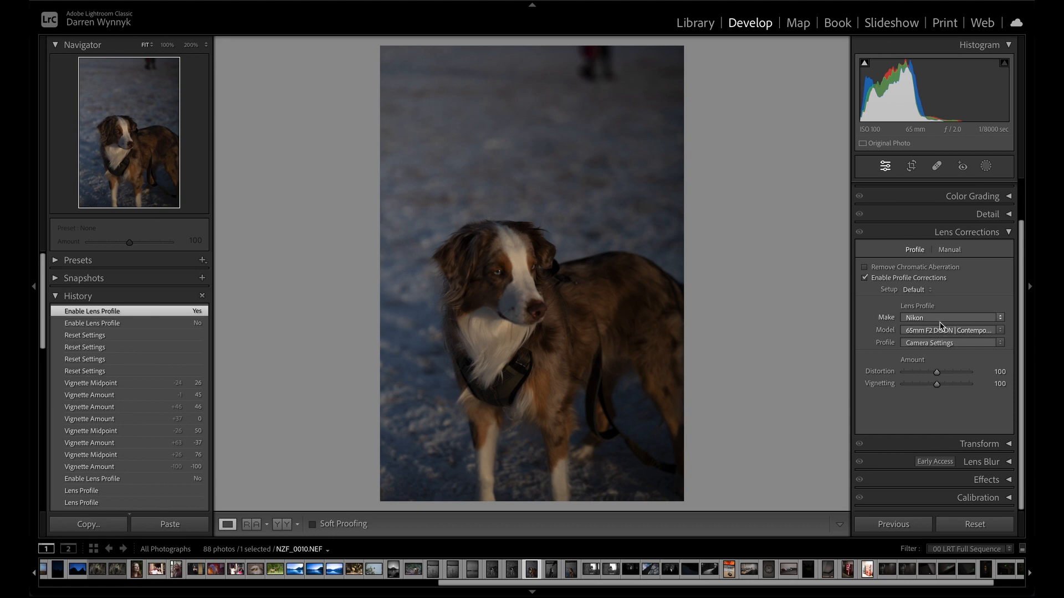
{"action": "left_click", "coordinate": [962, 348]}
Step: Try the lens profile's vignetting correction at 200 and 0, and reset it to 100
{"action": "left_click_drag", "start_coordinate": [937, 384], "coordinate": [972, 384]}
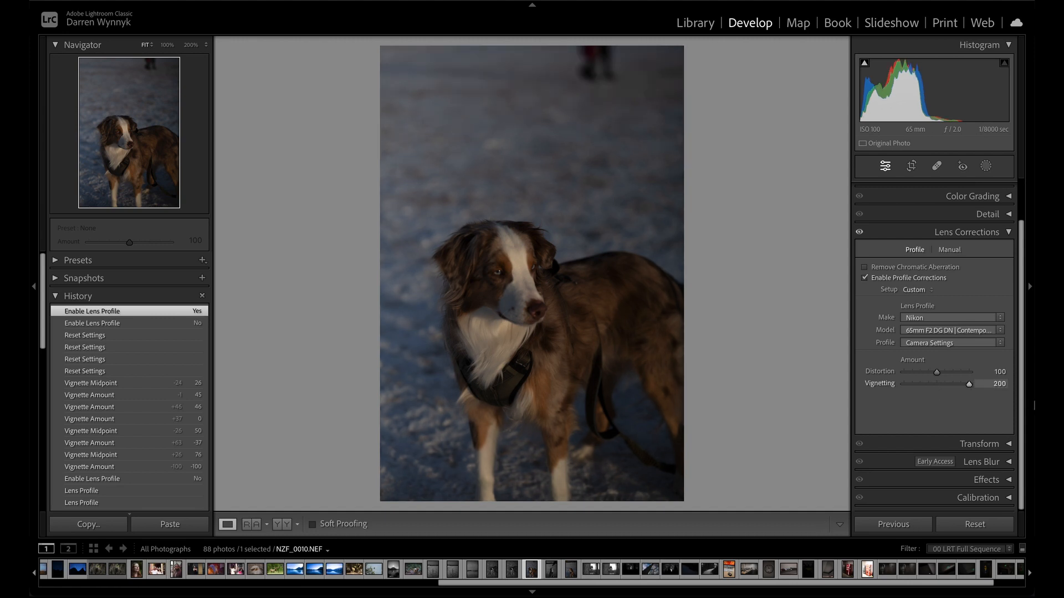
{"action": "left_click_drag", "start_coordinate": [856, 380], "coordinate": [816, 368]}
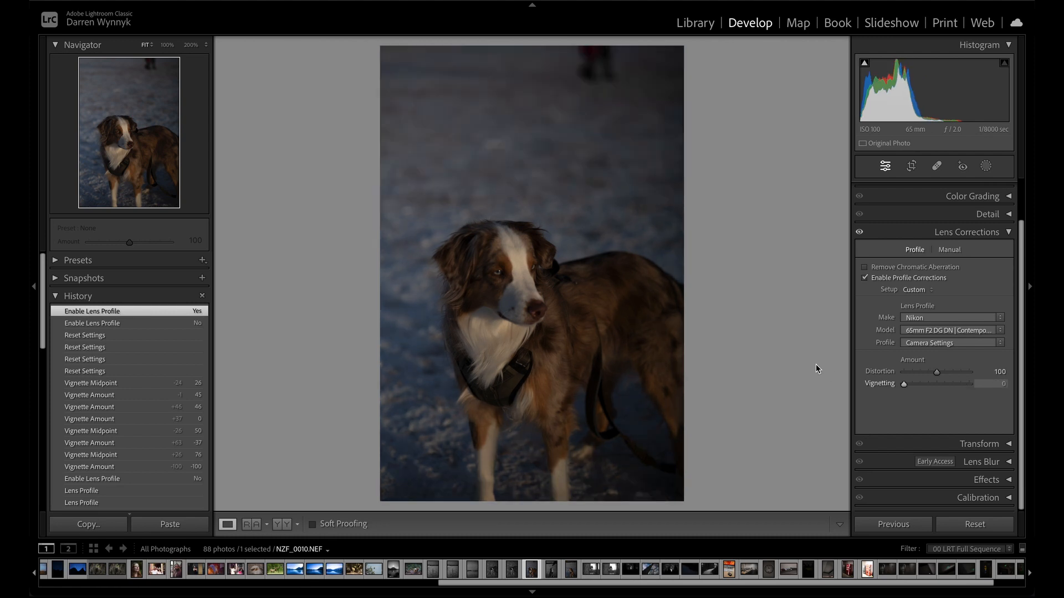
{"action": "double_click", "coordinate": [904, 384]}
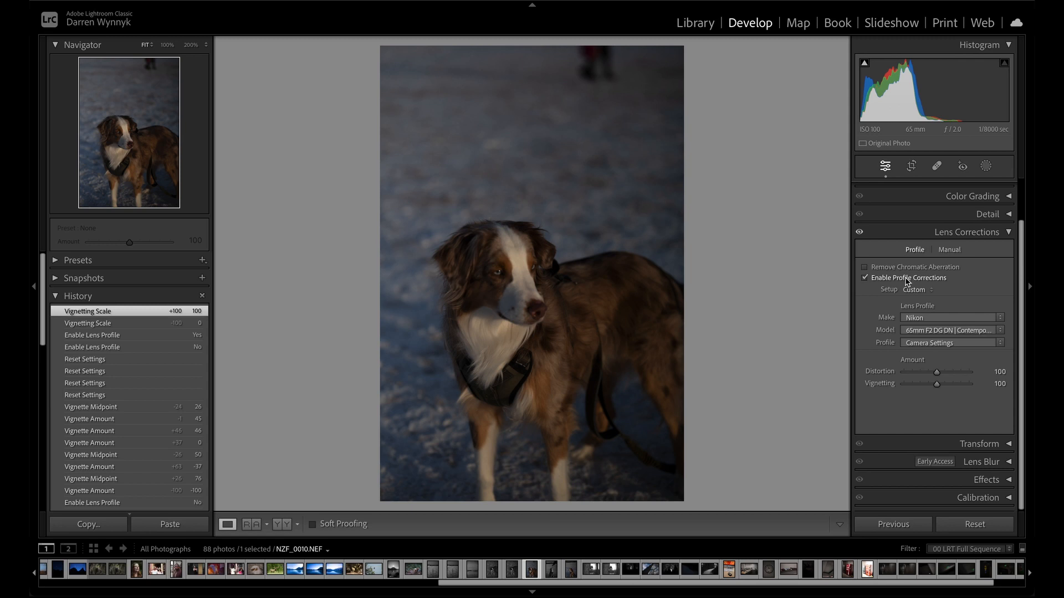
Step: Try the lens profile's distortion correction at 0 and 115, and reset it to 100
{"action": "left_click_drag", "start_coordinate": [936, 372], "coordinate": [990, 373]}
{"action": "left_click_drag", "start_coordinate": [943, 375], "coordinate": [942, 375]}
{"action": "double_click", "coordinate": [942, 373]}
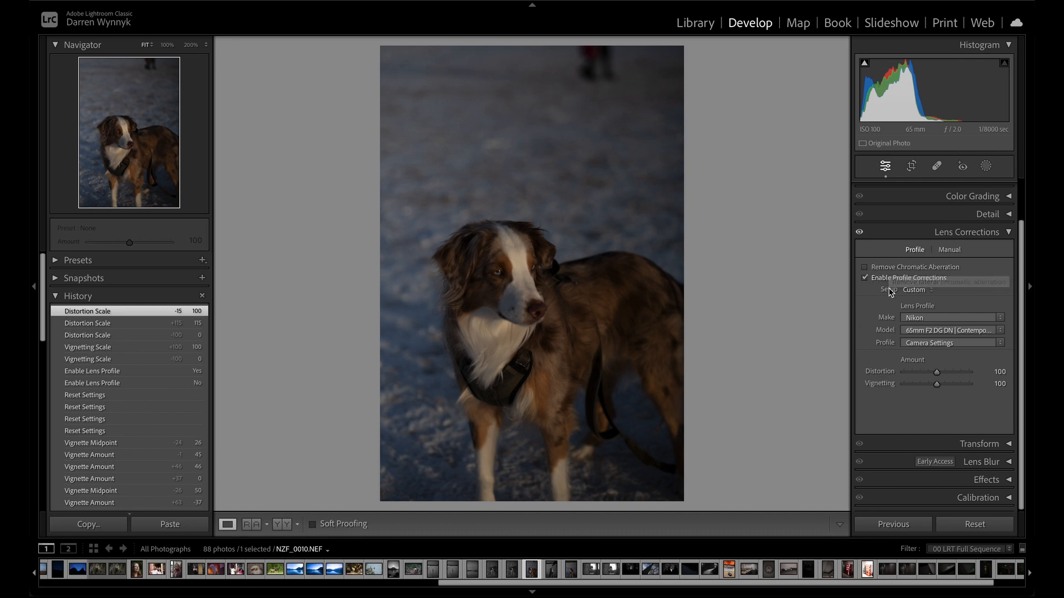
Step: Compare the Profile and Manual lens correction settings, and set the dog photo's manual distortion amount to +100 with Constrain Crop off
{"action": "left_click", "coordinate": [950, 252]}
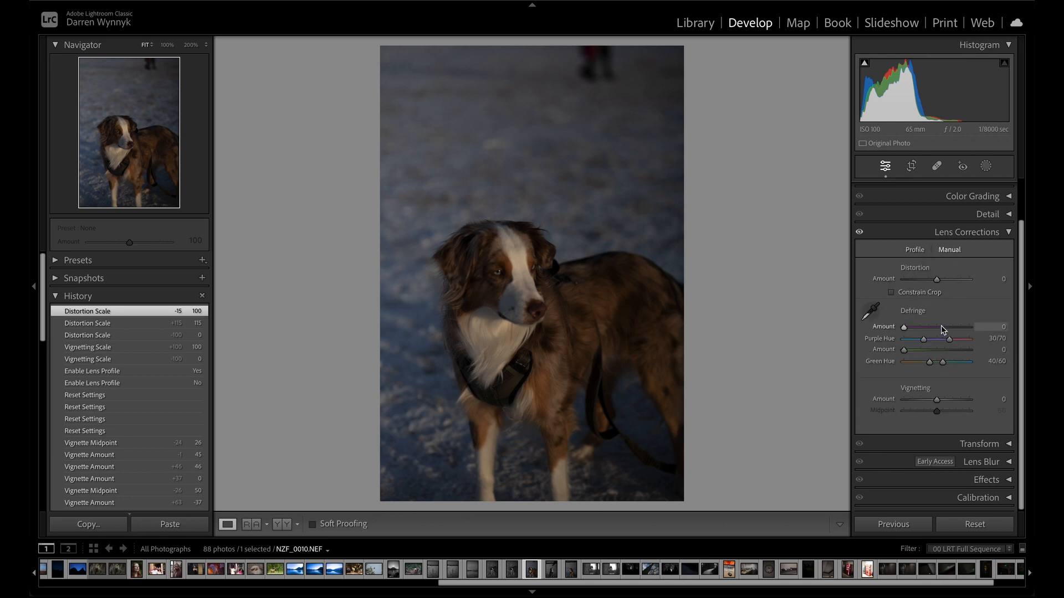
{"action": "left_click", "coordinate": [915, 251]}
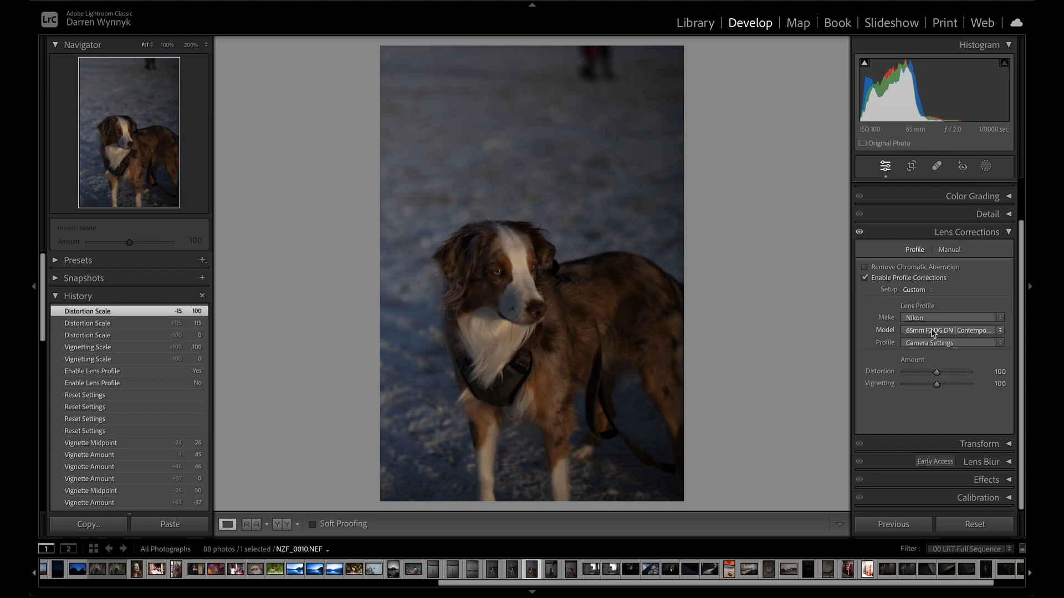
{"action": "left_click", "coordinate": [954, 249]}
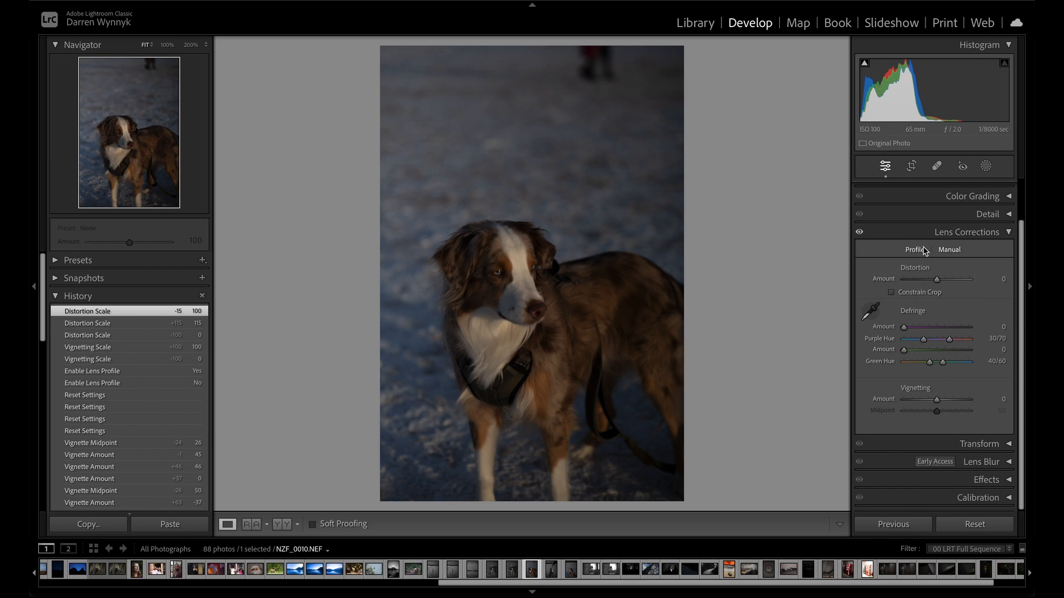
{"action": "left_click", "coordinate": [925, 251]}
{"action": "left_click", "coordinate": [959, 250]}
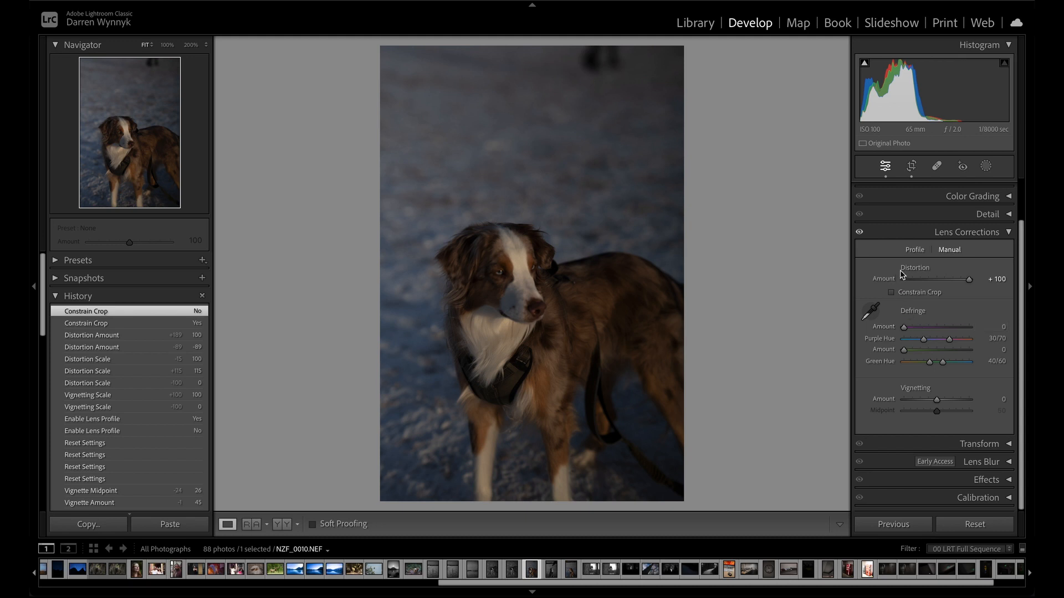
Step: Open the aurora cabin photo IMG_6392.cr3 in Develop and magnify the cabin's roof peak to 400%
{"action": "key", "text": "g"}
{"action": "left_click", "coordinate": [374, 383]}
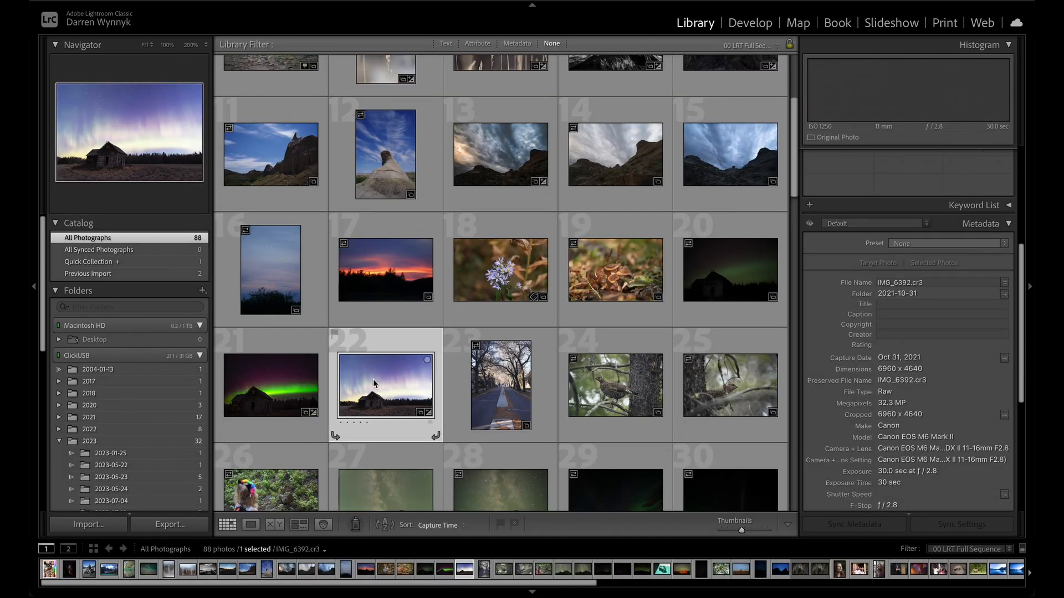
{"action": "key", "text": "d"}
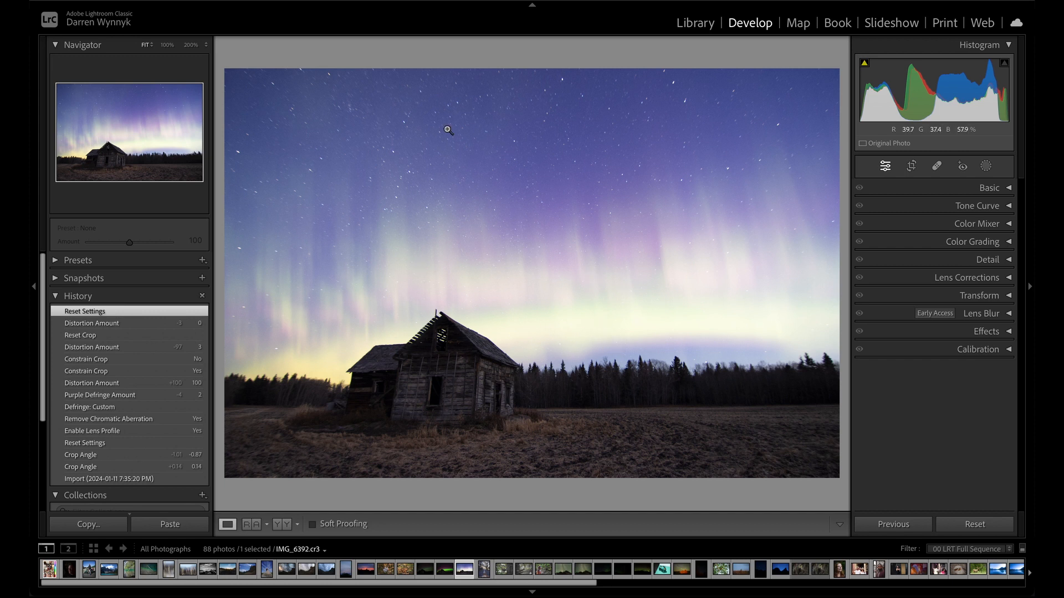
{"action": "left_click", "coordinate": [458, 338]}
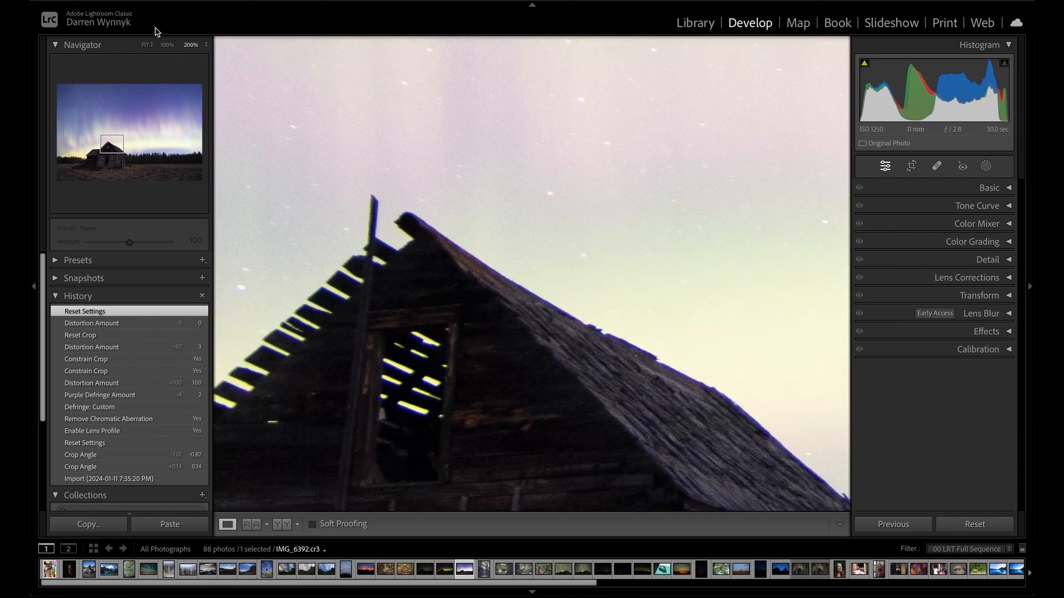
{"action": "left_click", "coordinate": [204, 45]}
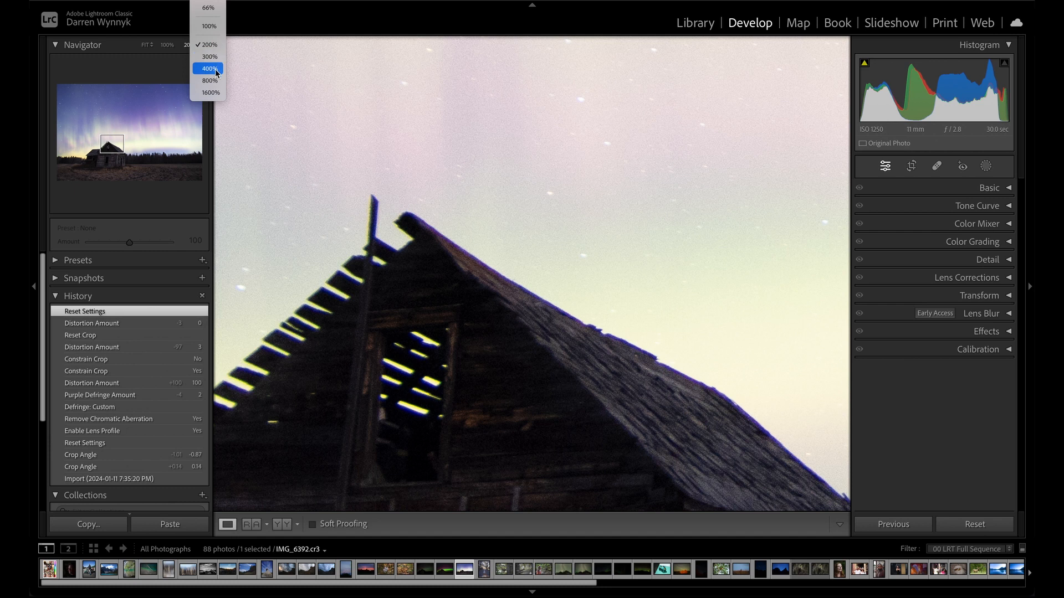
{"action": "left_click", "coordinate": [211, 68]}
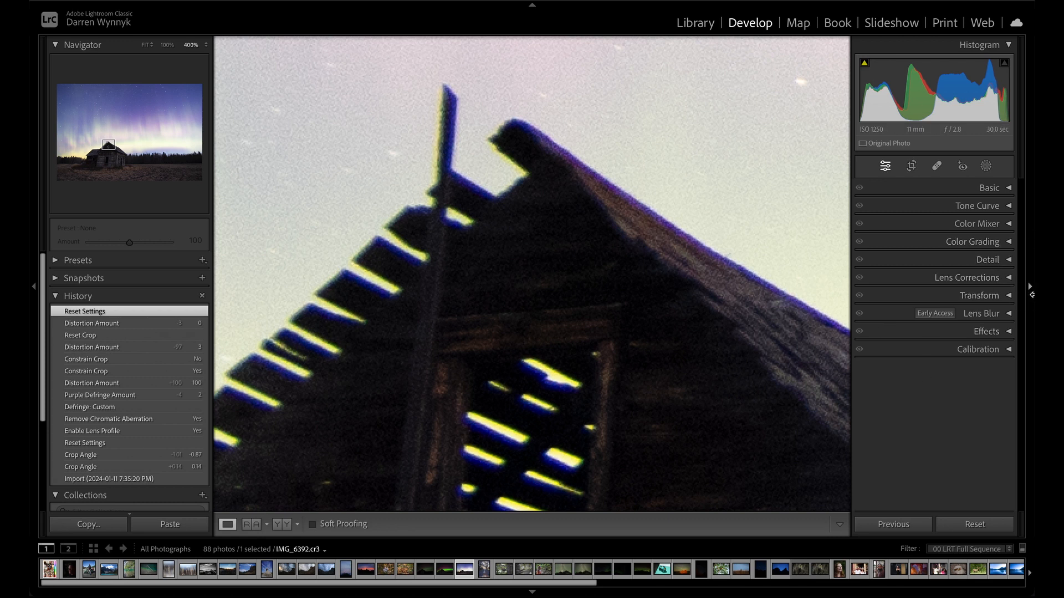
Step: Enable profile corrections and Remove Chromatic Aberration for the cabin photo, switching the aberration removal off and on to compare
{"action": "left_click", "coordinate": [1008, 277]}
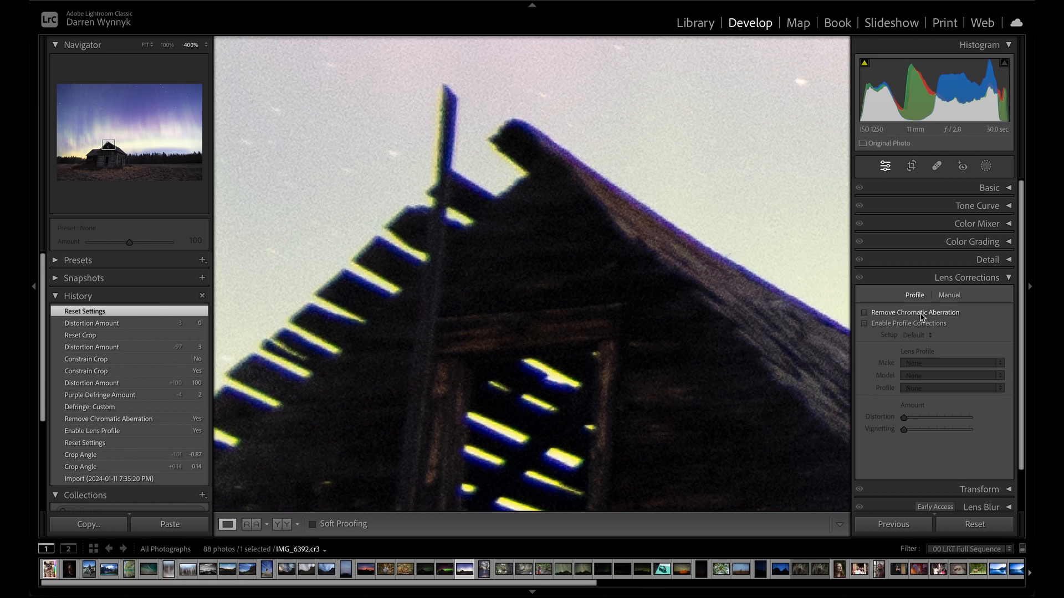
{"action": "left_click", "coordinate": [898, 323]}
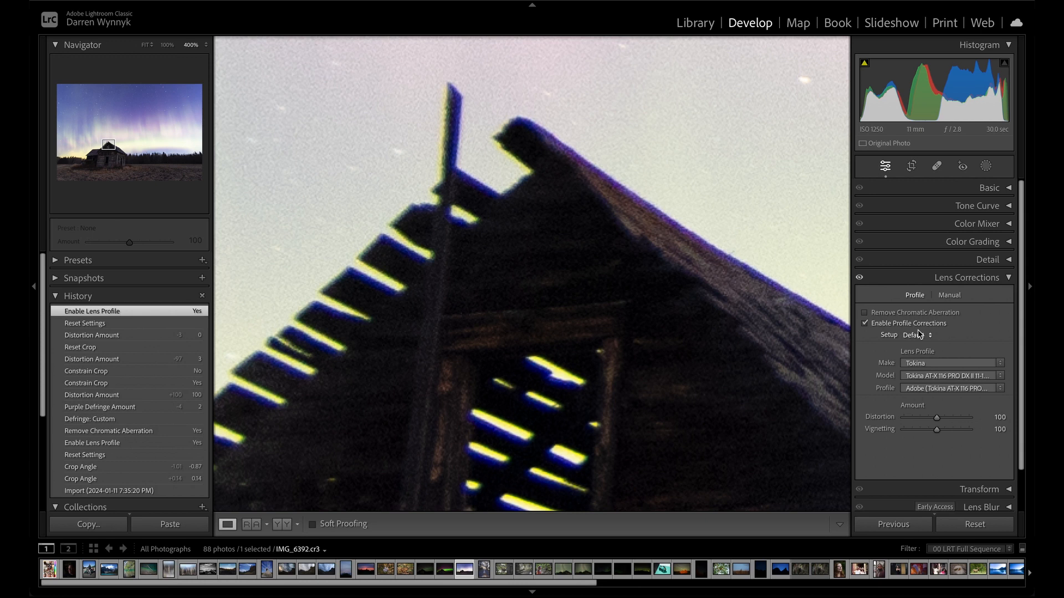
{"action": "left_click", "coordinate": [887, 313]}
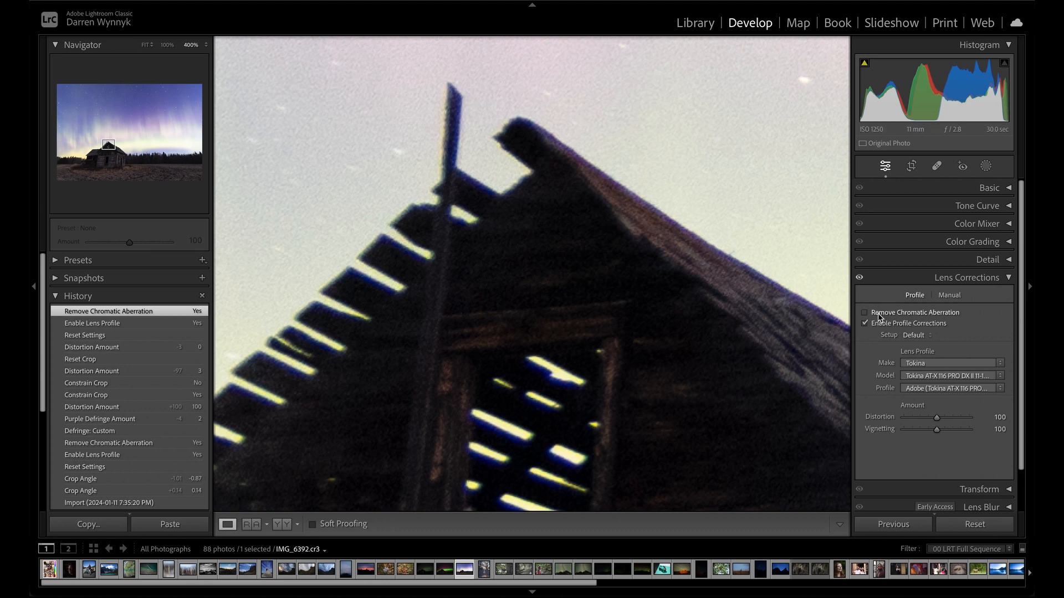
{"action": "left_click", "coordinate": [879, 316]}
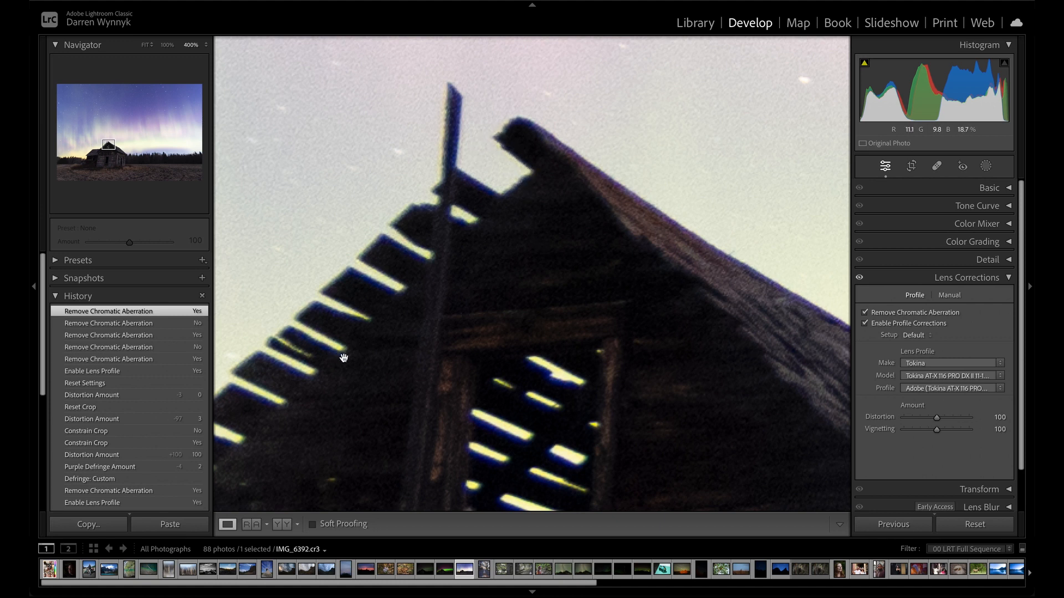
Step: Sample the blue fringe beside the bright slat gaps in the cabin's gable opening with the Defringe eyedropper at 800% magnification
{"action": "scroll", "coordinate": [524, 421], "scroll_direction": "down", "scroll_amount": 3}
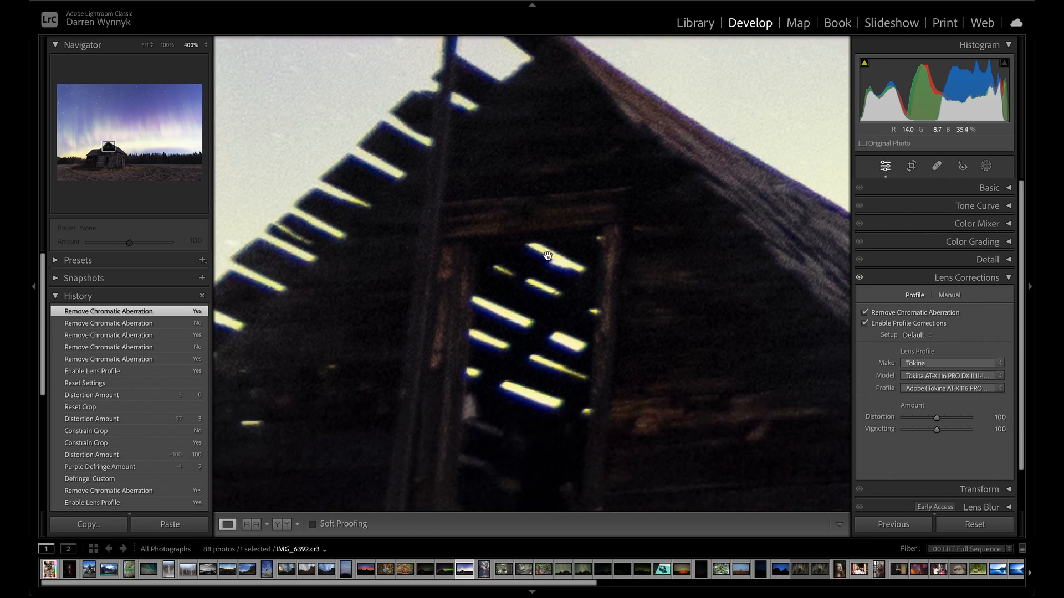
{"action": "key", "text": "ctrl+equal"}
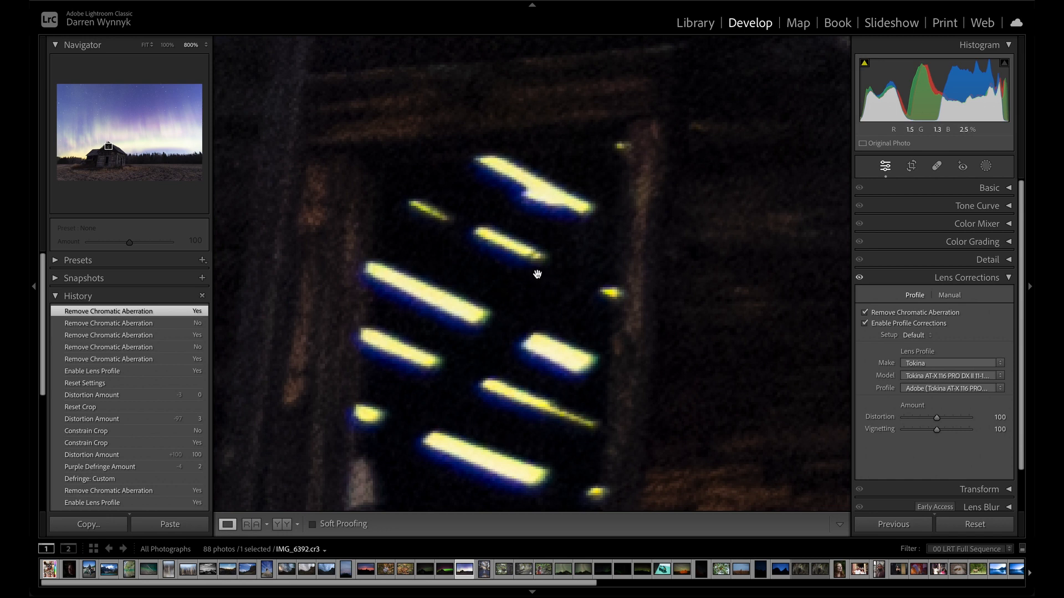
{"action": "left_click", "coordinate": [949, 296]}
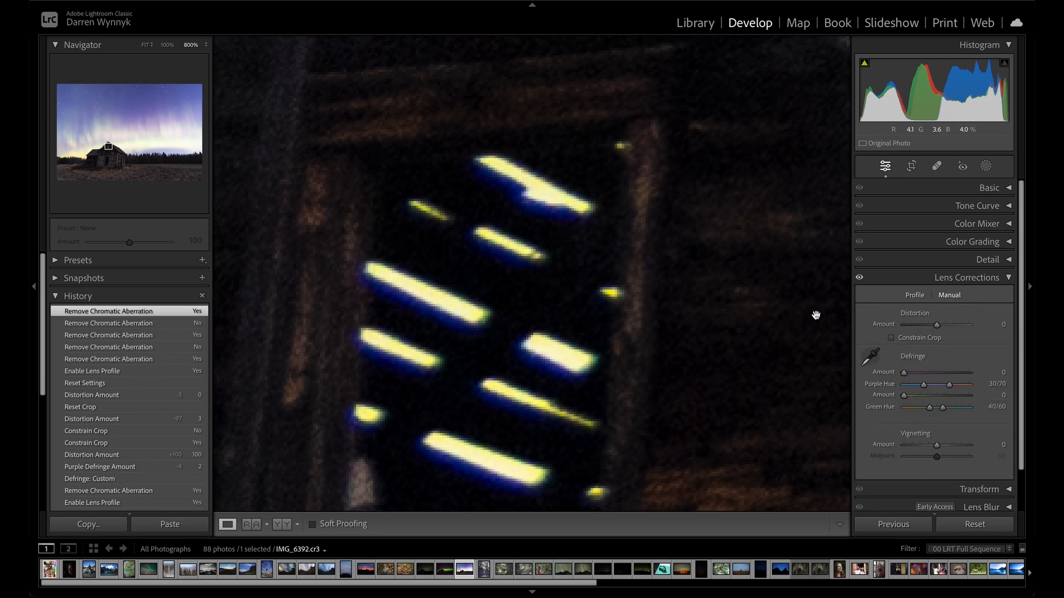
{"action": "left_click", "coordinate": [876, 357]}
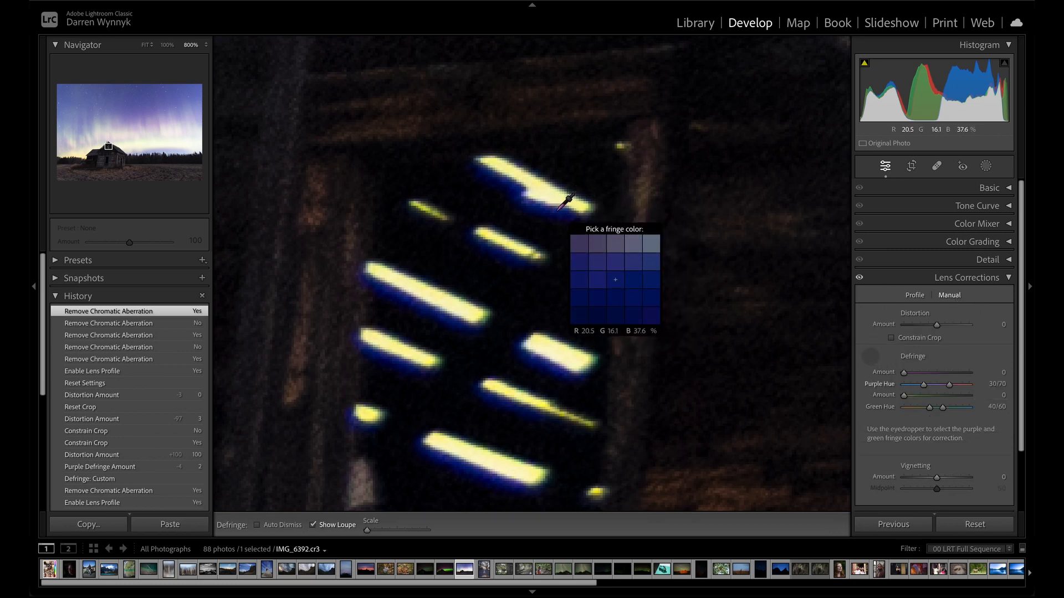
{"action": "left_click", "coordinate": [559, 210]}
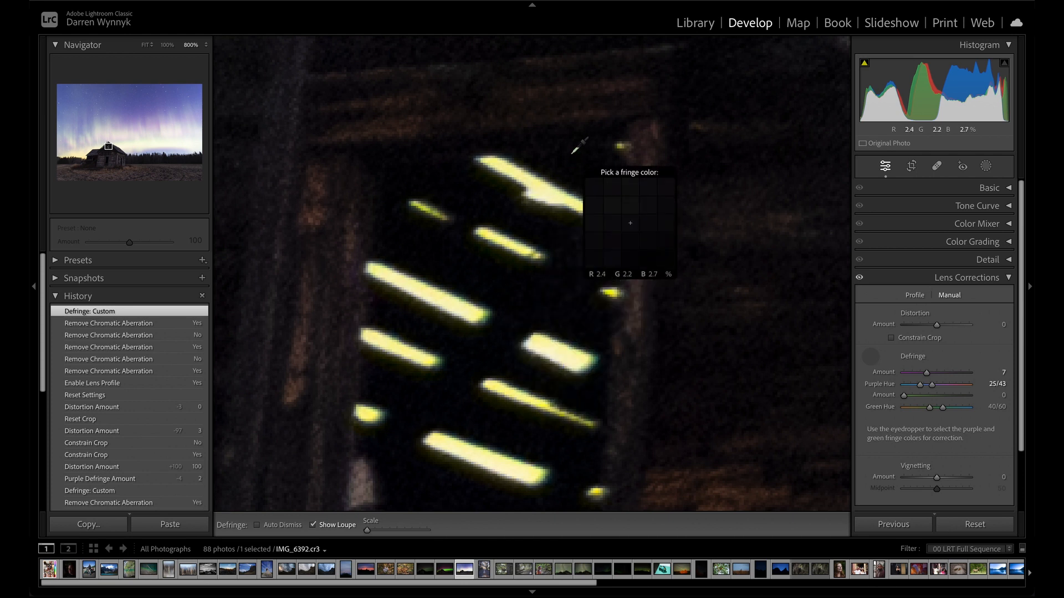
{"action": "key", "text": "ctrl+minus"}
{"action": "key", "text": "ctrl+minus"}
{"action": "key", "text": "ctrl+minus"}
{"action": "key", "text": "ctrl+minus"}
{"action": "key", "text": "ctrl+minus"}
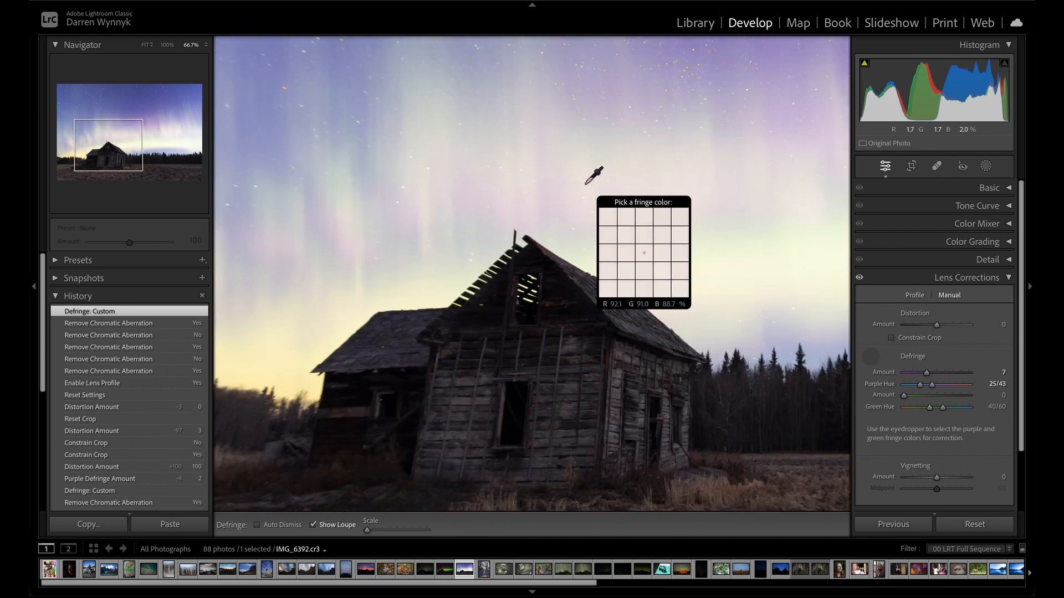
{"action": "key", "text": "Escape"}
Step: Examine the cabin's roof edges, windows and plank walls at 300% for remaining colour fringing
{"action": "key", "text": "ctrl+equal"}
{"action": "key", "text": "ctrl+equal"}
{"action": "key", "text": "ctrl+equal"}
{"action": "left_click_drag", "start_coordinate": [693, 320], "coordinate": [247, 150]}
{"action": "left_click_drag", "start_coordinate": [535, 323], "coordinate": [273, 207]}
{"action": "left_click_drag", "start_coordinate": [344, 317], "coordinate": [396, 67]}
{"action": "left_click_drag", "start_coordinate": [368, 251], "coordinate": [357, 45]}
{"action": "left_click_drag", "start_coordinate": [358, 174], "coordinate": [802, 408]}
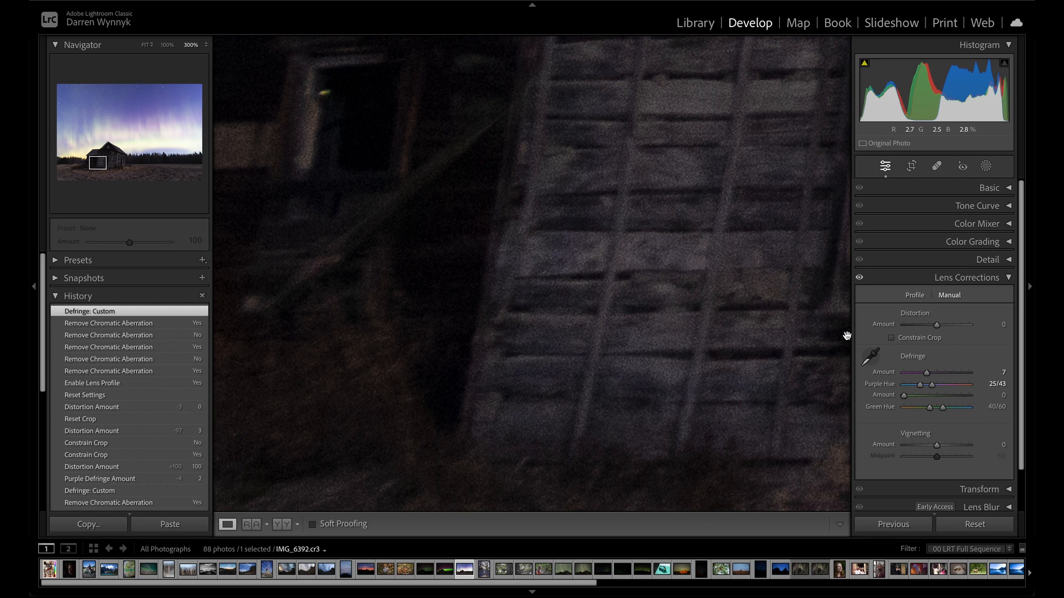
{"action": "left_click", "coordinate": [746, 236]}
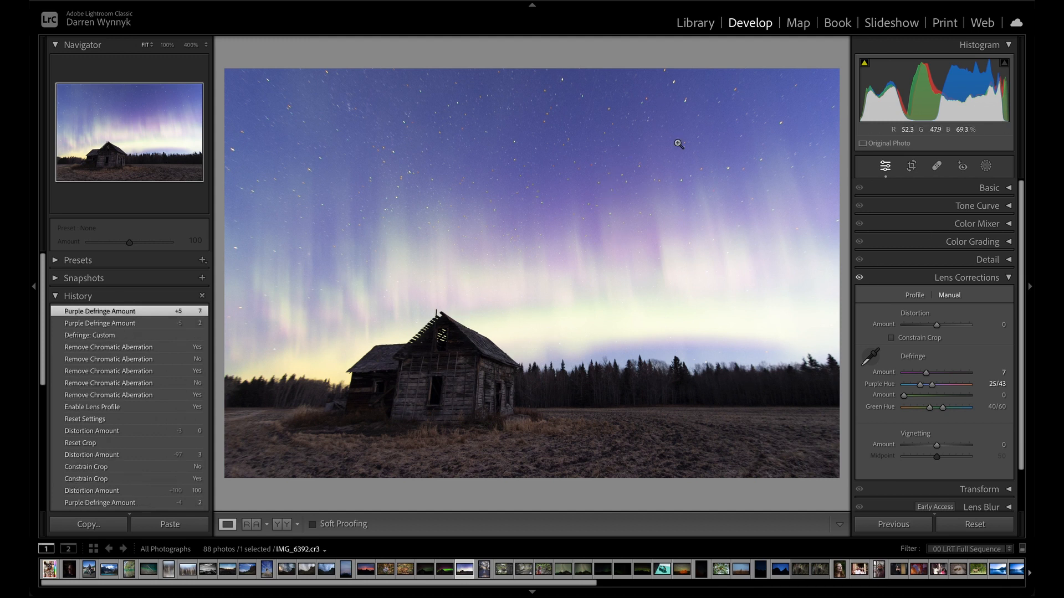
Step: Examine the stars in the sky at 400% and 1600% for coloured halos around them, and return to the whole photo
{"action": "left_click", "coordinate": [637, 105]}
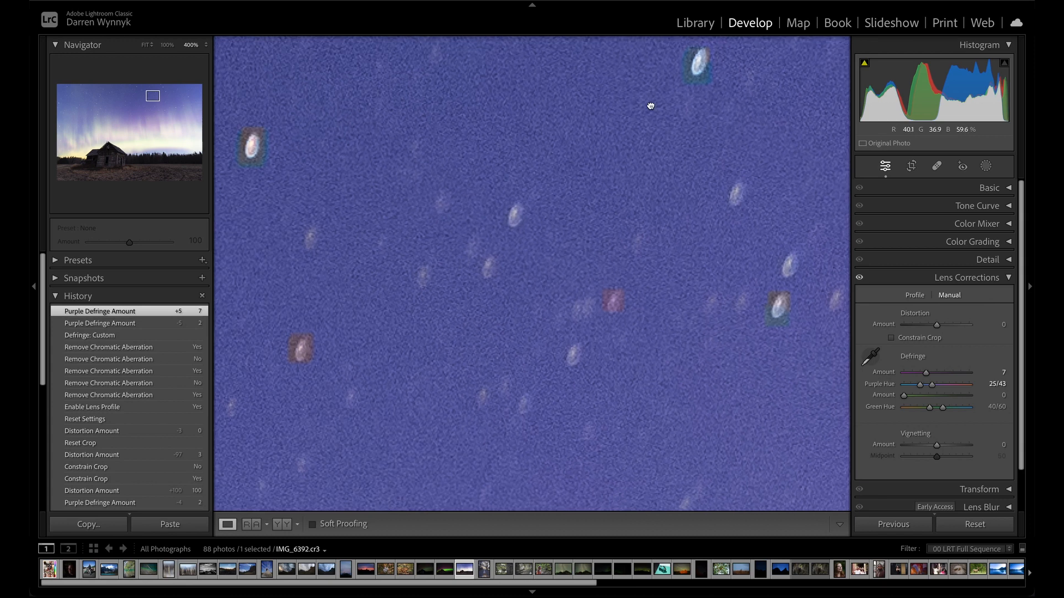
{"action": "left_click_drag", "start_coordinate": [651, 105], "coordinate": [466, 115]}
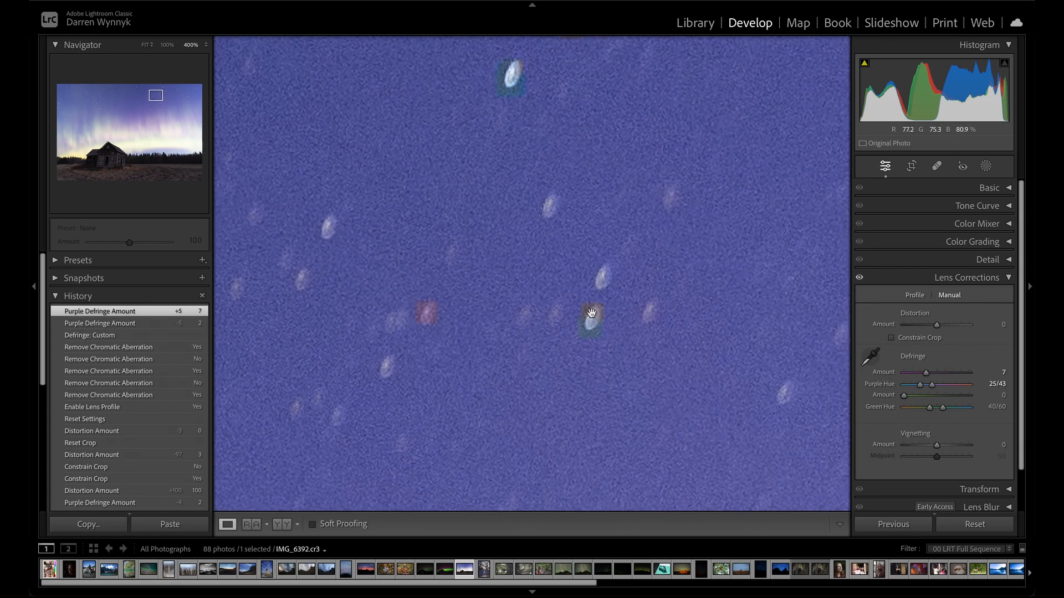
{"action": "left_click_drag", "start_coordinate": [534, 138], "coordinate": [548, 274]}
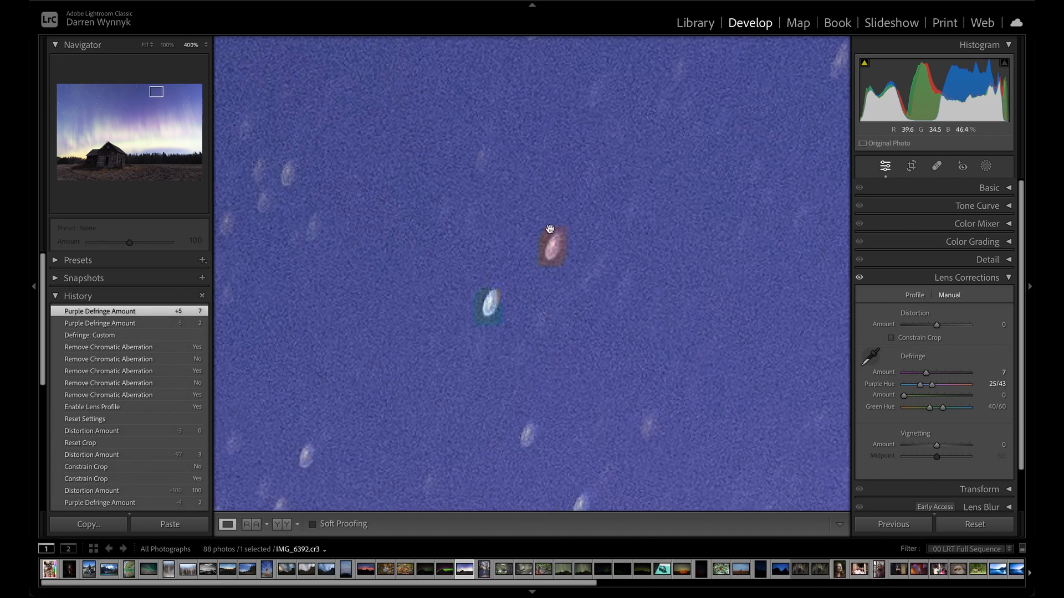
{"action": "key", "text": "ctrl+equal"}
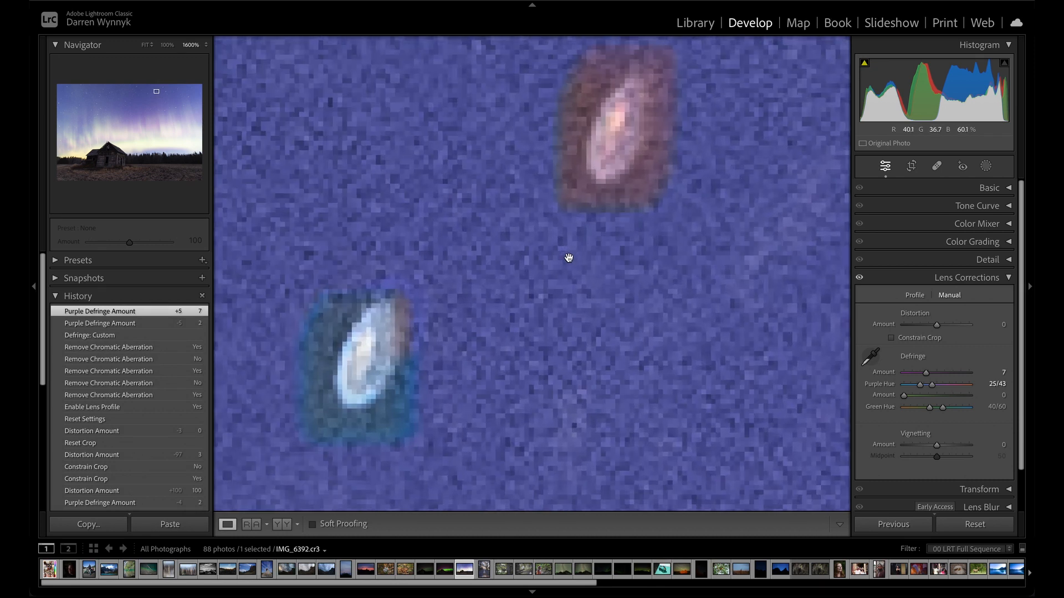
{"action": "left_click_drag", "start_coordinate": [594, 185], "coordinate": [574, 239]}
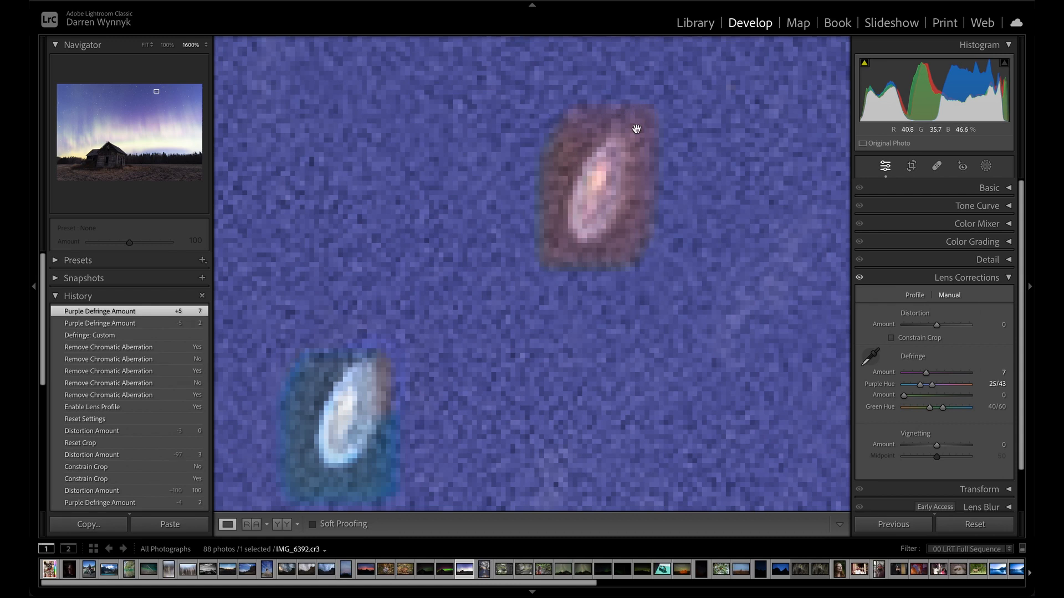
{"action": "key", "text": "ctrl+minus"}
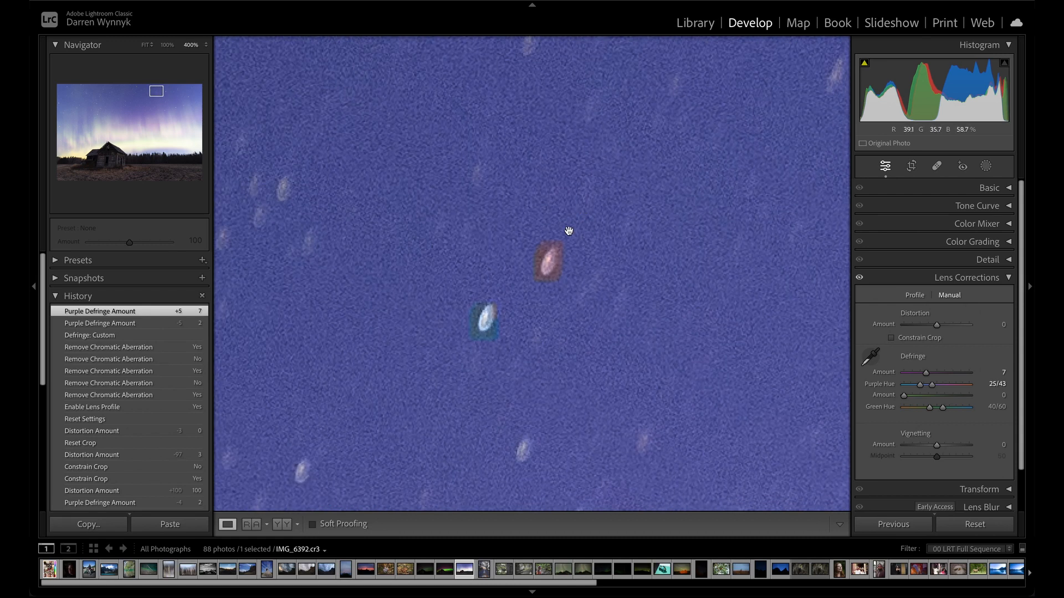
{"action": "left_click_drag", "start_coordinate": [548, 277], "coordinate": [582, 192]}
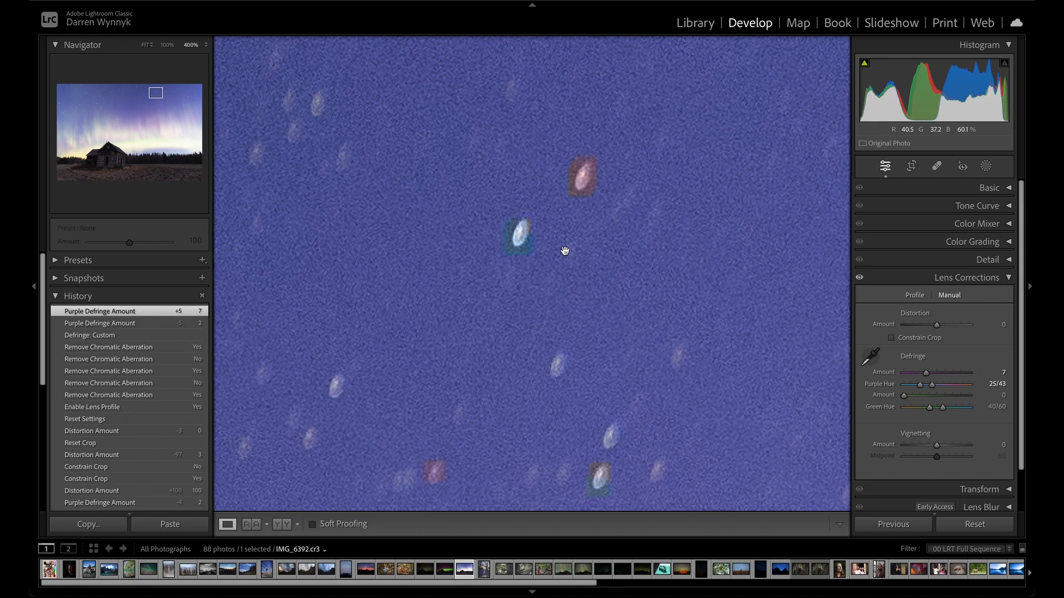
{"action": "key", "text": "ctrl+minus"}
{"action": "key", "text": "ctrl+minus"}
{"action": "key", "text": "ctrl+minus"}
{"action": "key", "text": "ctrl+minus"}
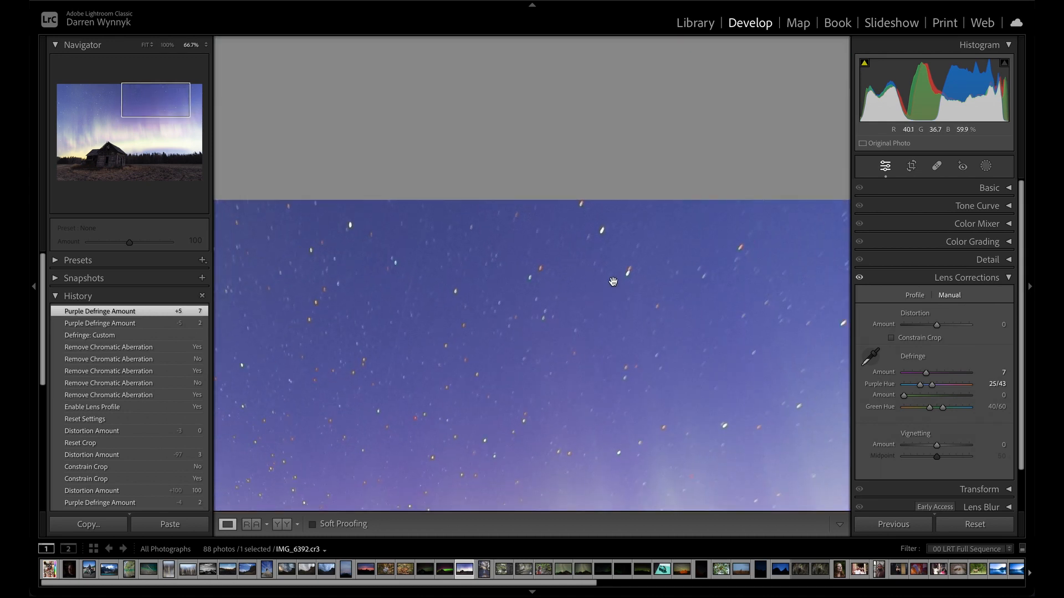
{"action": "left_click_drag", "start_coordinate": [555, 307], "coordinate": [686, 68]}
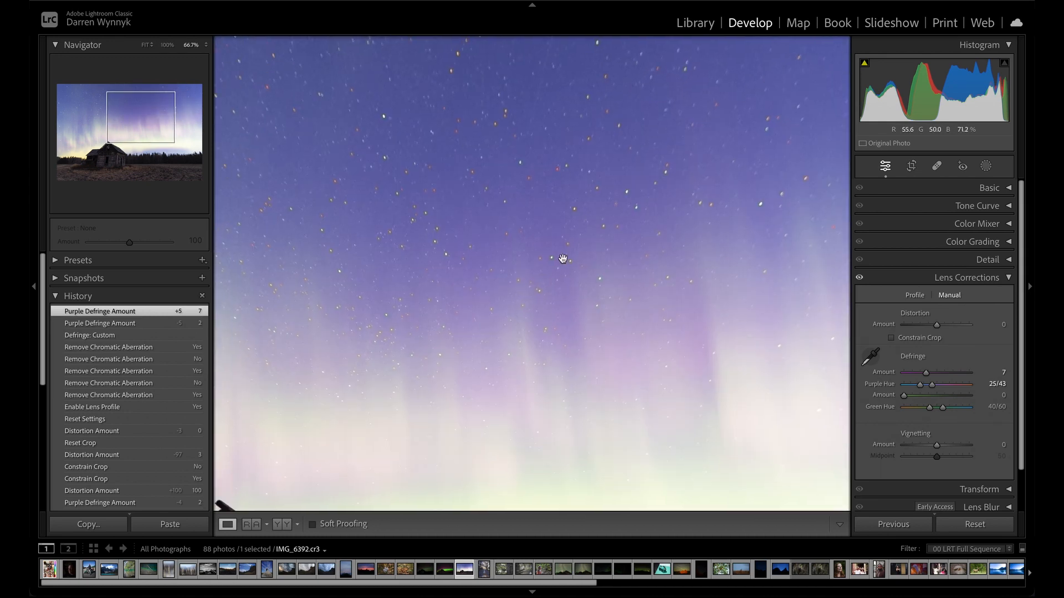
{"action": "key", "text": "ctrl+minus"}
{"action": "key", "text": "ctrl+minus"}
{"action": "key", "text": "ctrl+minus"}
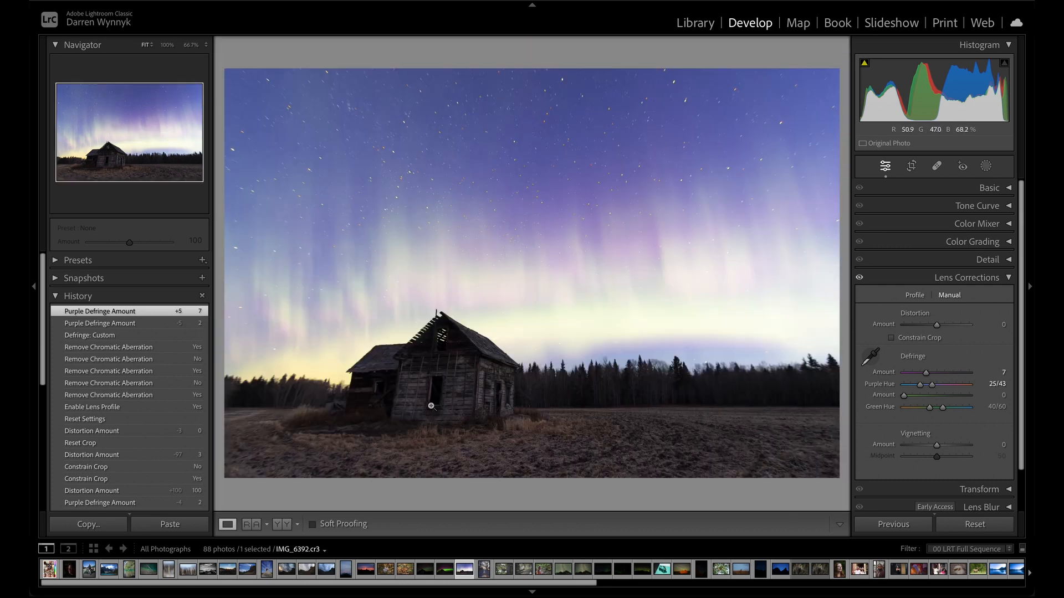
Step: Set the purple defringe amount to 5 while viewing the stars at 300%
{"action": "left_click", "coordinate": [440, 317]}
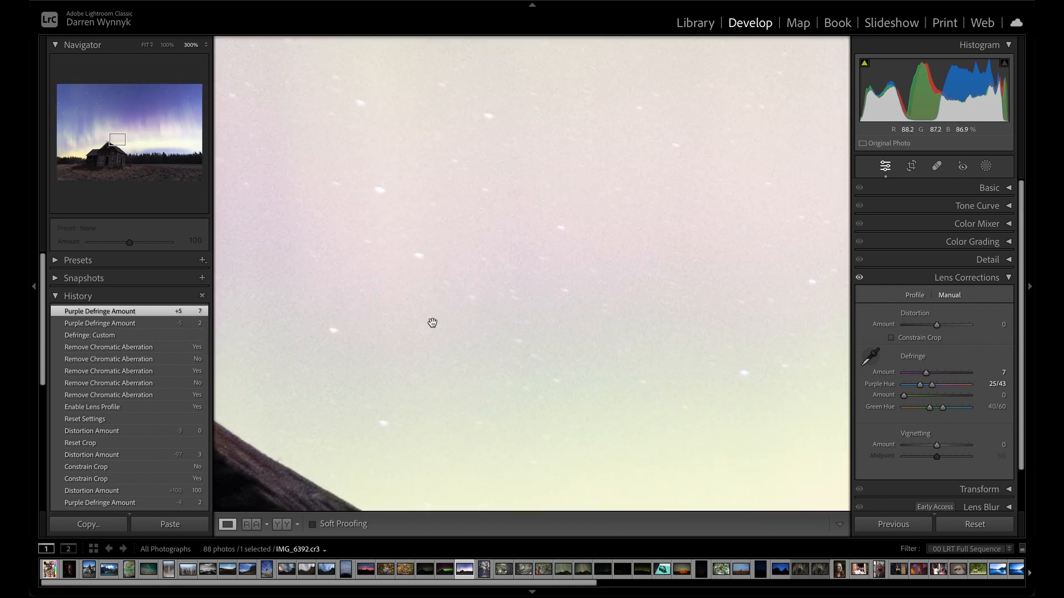
{"action": "left_click_drag", "start_coordinate": [430, 318], "coordinate": [389, 79]}
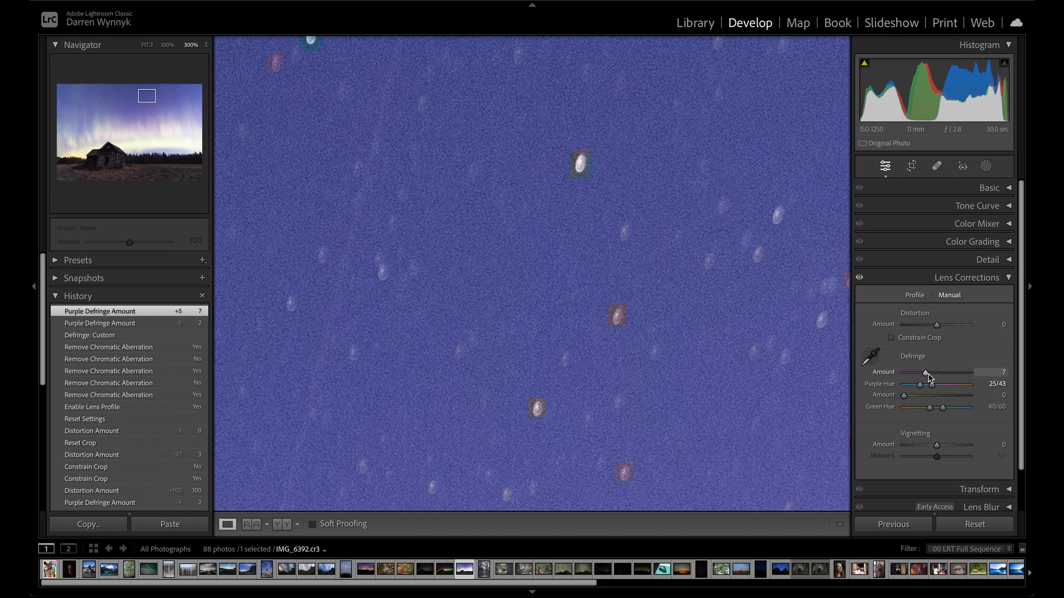
{"action": "left_click_drag", "start_coordinate": [929, 374], "coordinate": [926, 375]}
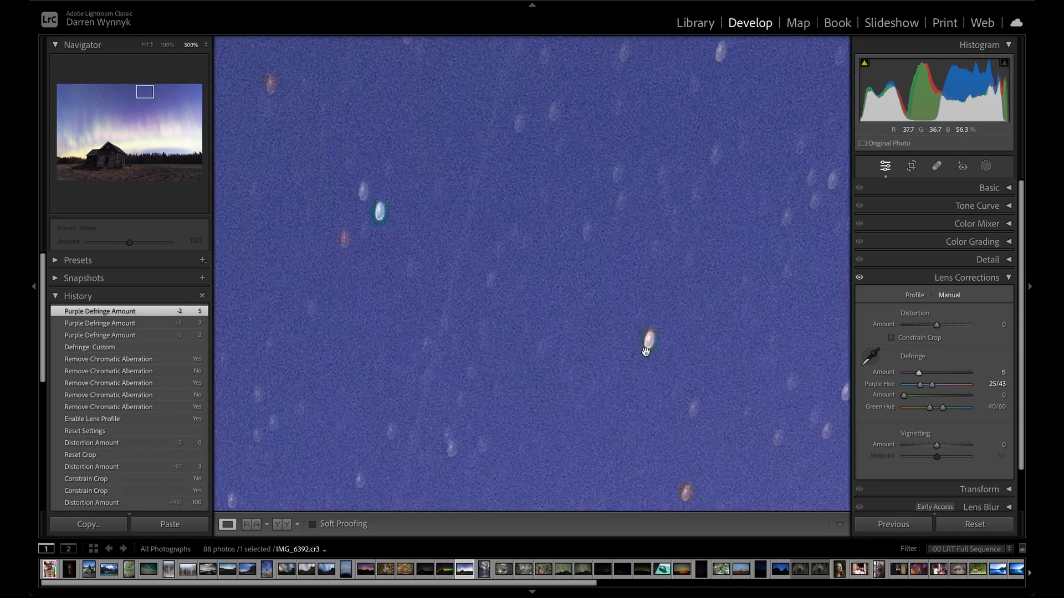
Step: Check the halos around the brightest stars near the photo's upper edge and set the purple defringe amount to 4
{"action": "left_click", "coordinate": [665, 293]}
{"action": "left_click", "coordinate": [680, 86]}
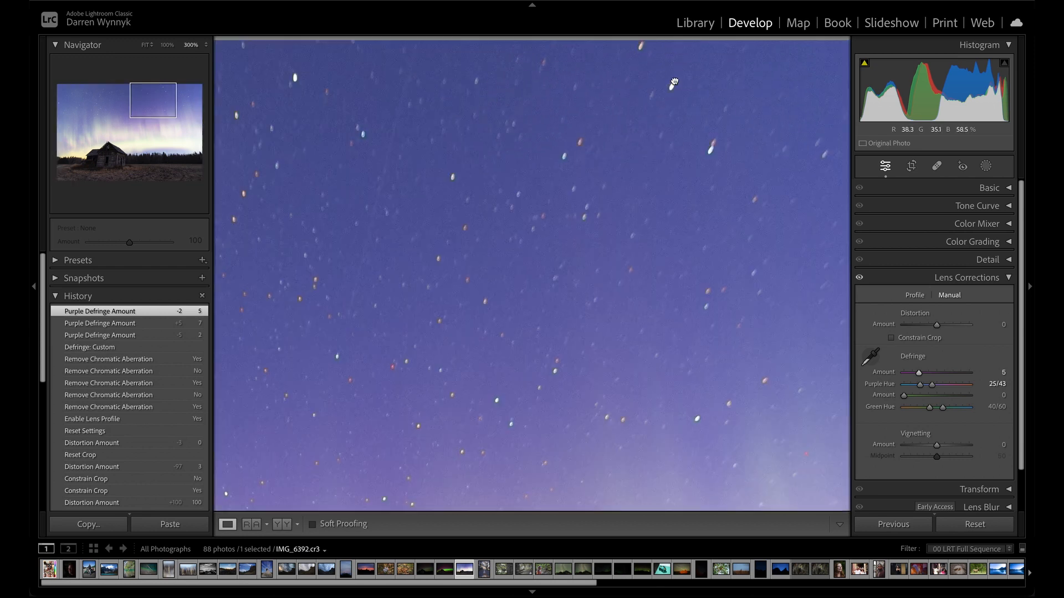
{"action": "left_click_drag", "start_coordinate": [674, 78], "coordinate": [657, 129]}
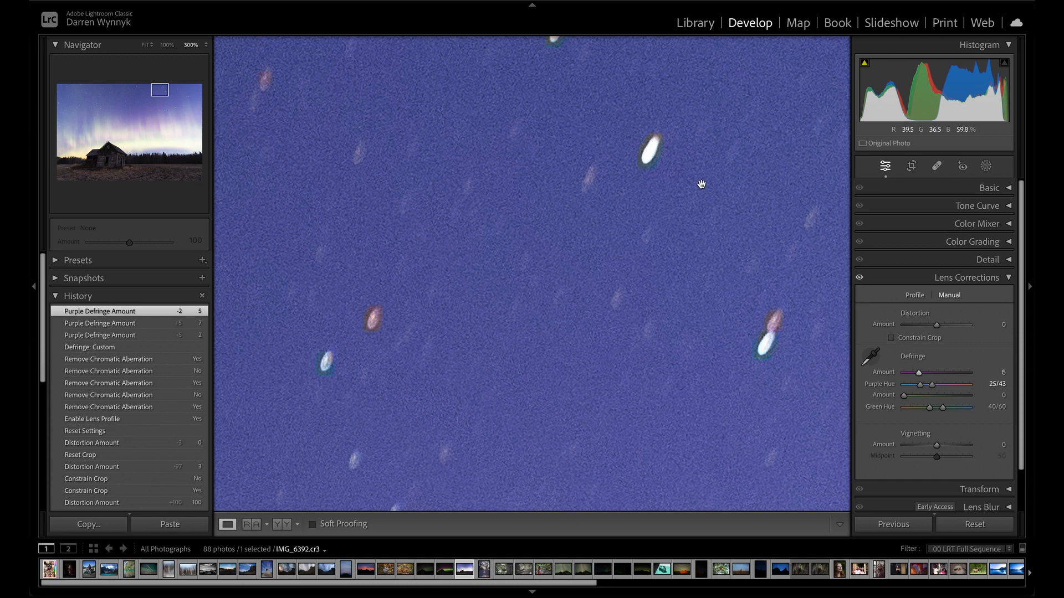
{"action": "left_click_drag", "start_coordinate": [701, 183], "coordinate": [703, 299]}
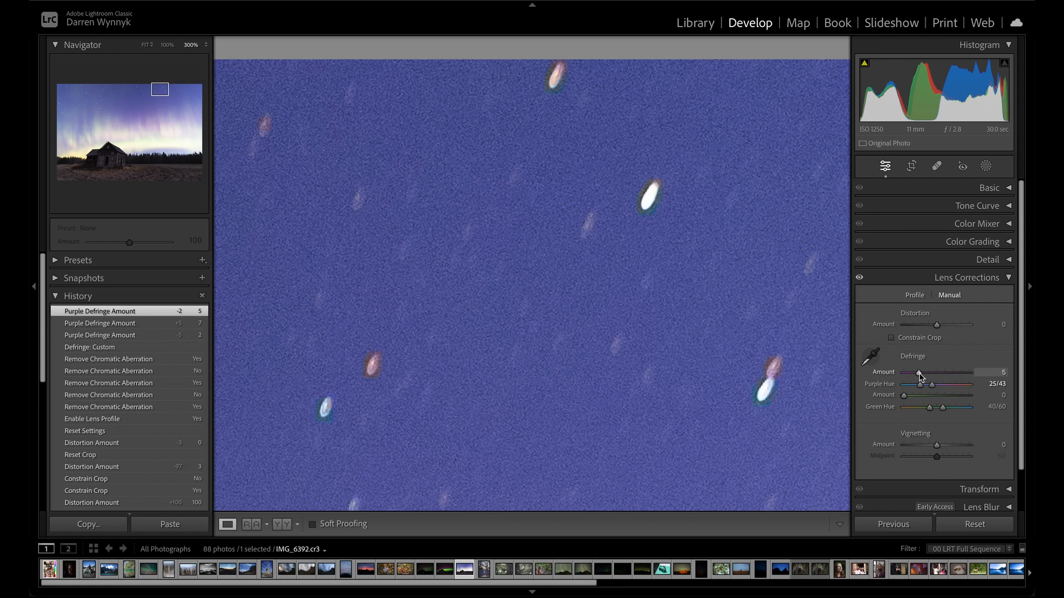
{"action": "left_click_drag", "start_coordinate": [920, 375], "coordinate": [918, 375]}
{"action": "left_click", "coordinate": [663, 207]}
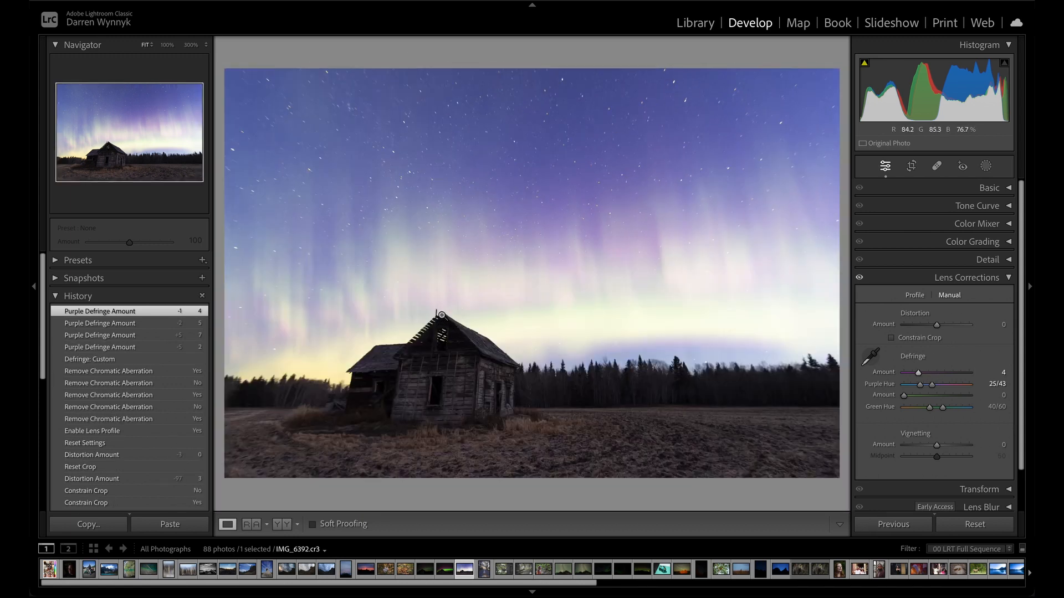
Step: Inspect the cabin's gable slats, roof peak and sloping roof edge at up to 800% for remaining purple fringing
{"action": "left_click", "coordinate": [441, 316]}
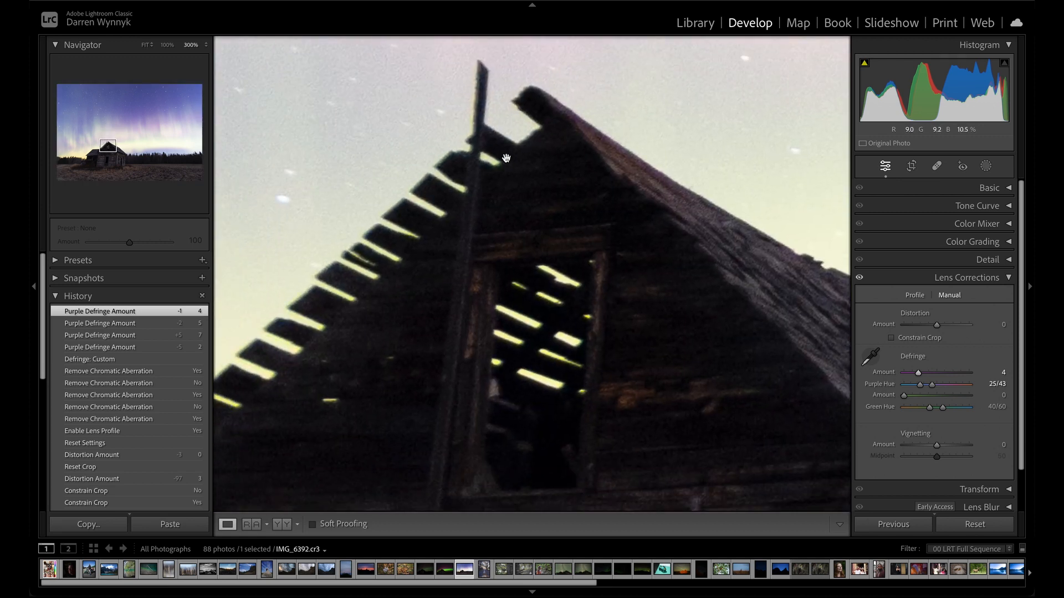
{"action": "key", "text": "super+equal"}
{"action": "key", "text": "super+equal"}
{"action": "left_click_drag", "start_coordinate": [505, 159], "coordinate": [576, 501]}
{"action": "left_click_drag", "start_coordinate": [640, 310], "coordinate": [508, 301]}
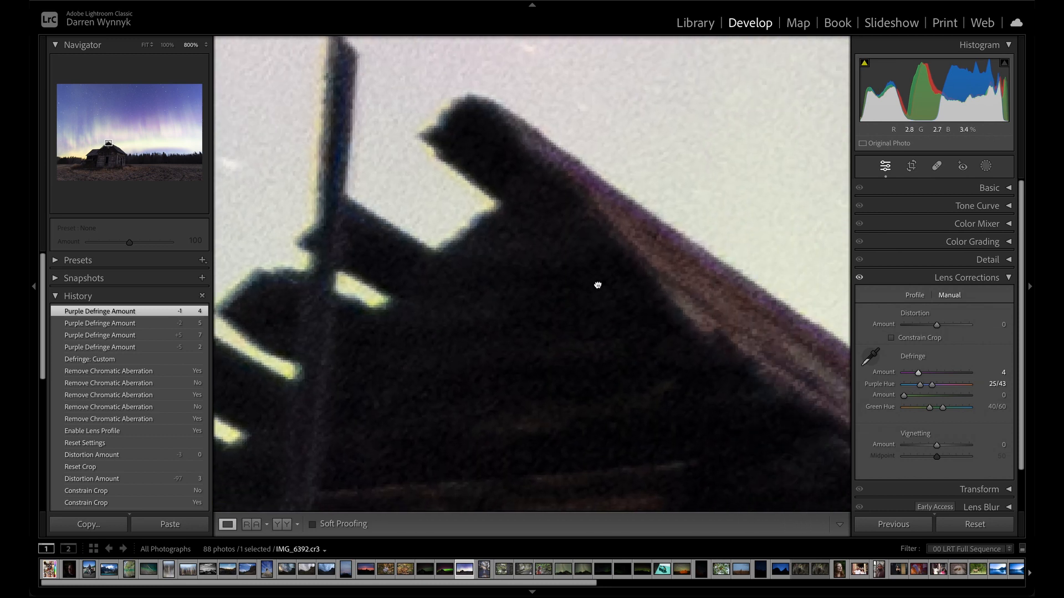
{"action": "left_click_drag", "start_coordinate": [599, 285], "coordinate": [518, 269]}
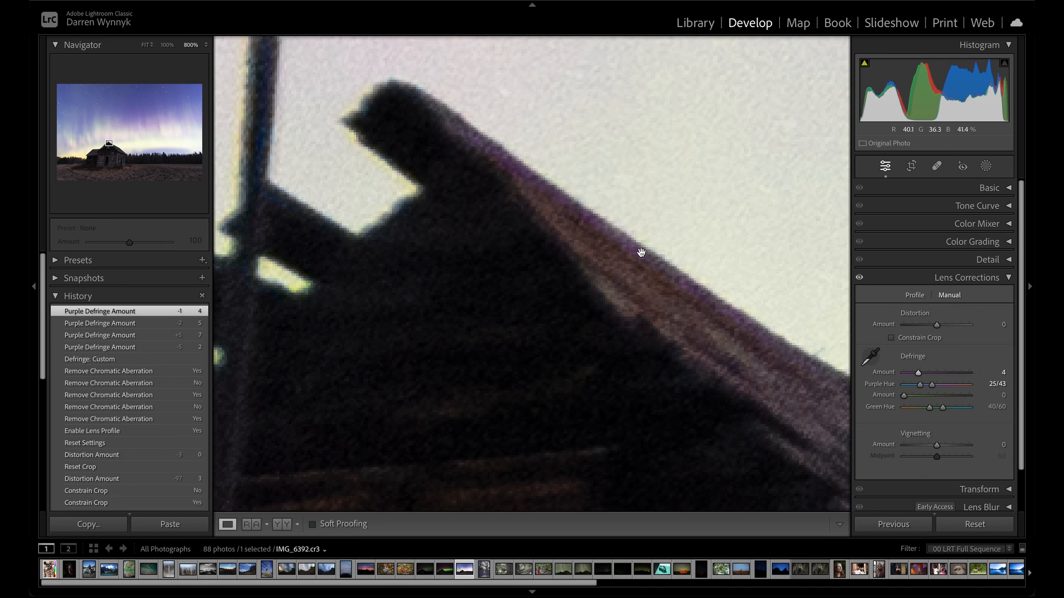
{"action": "left_click_drag", "start_coordinate": [672, 307], "coordinate": [319, 186]}
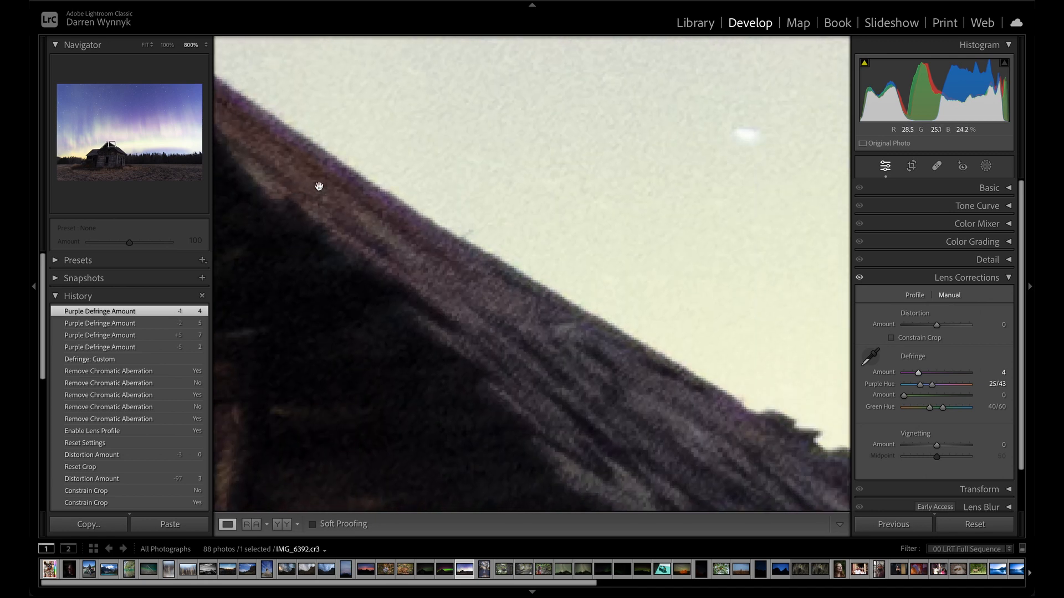
{"action": "left_click_drag", "start_coordinate": [536, 300], "coordinate": [391, 90]}
{"action": "left_click", "coordinate": [484, 270]}
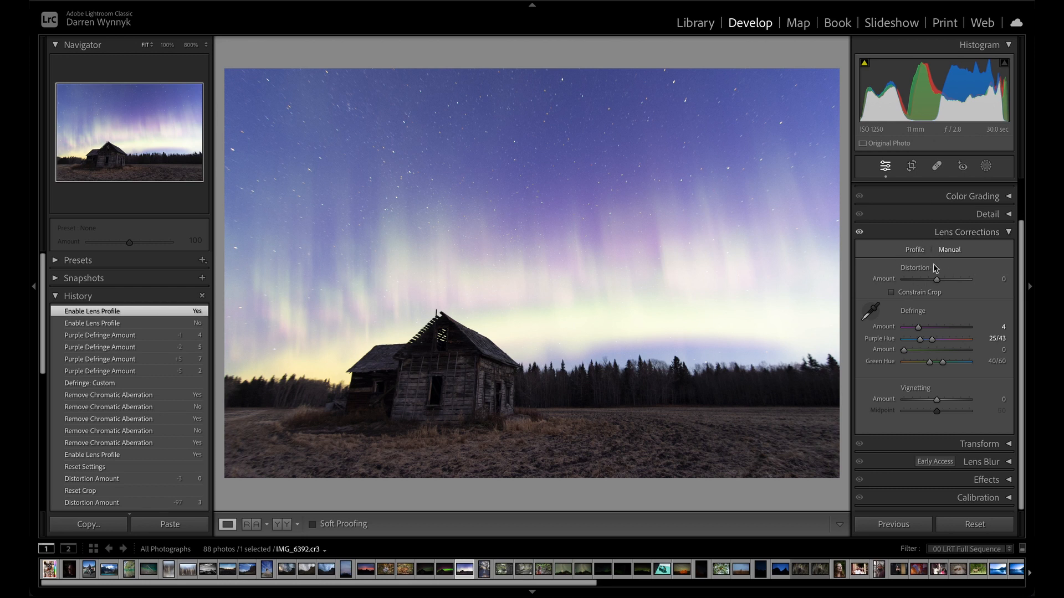
Step: Compare the cabin photo with profile corrections off and on several times, leaving them enabled
{"action": "left_click", "coordinate": [914, 249]}
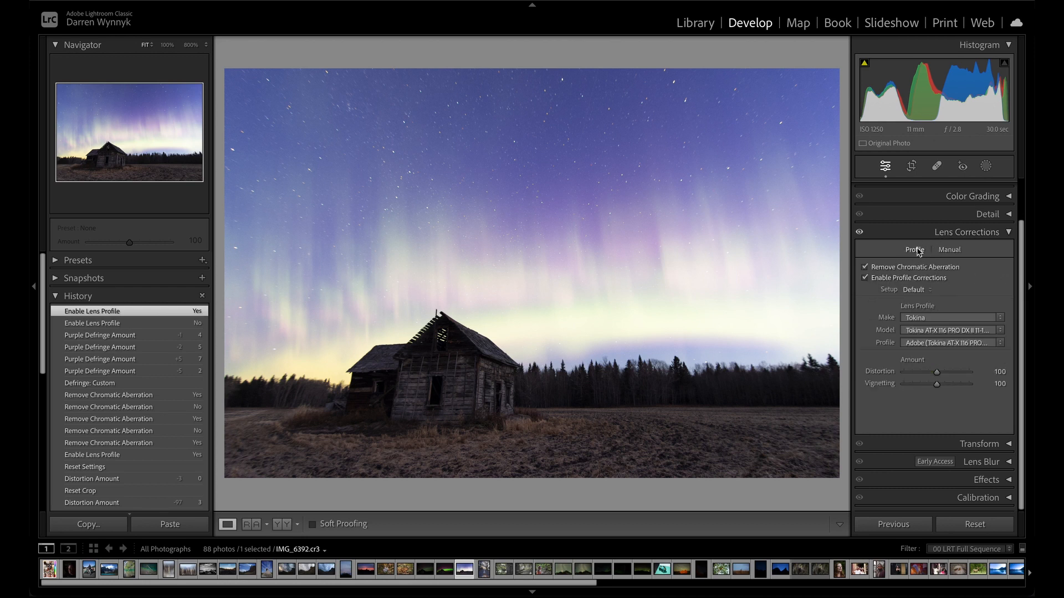
{"action": "left_click", "coordinate": [875, 279]}
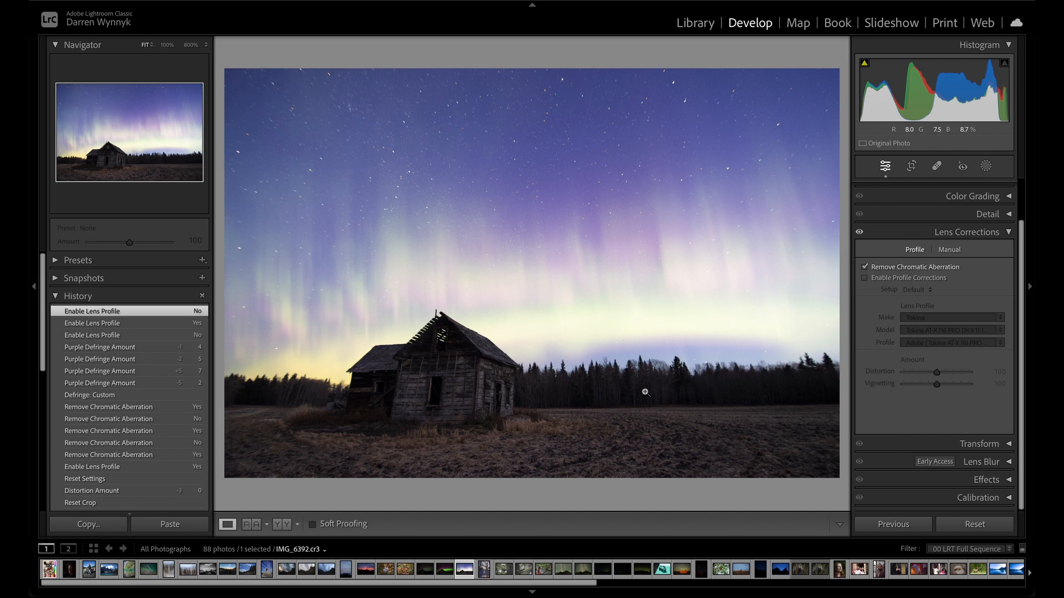
{"action": "left_click", "coordinate": [867, 278]}
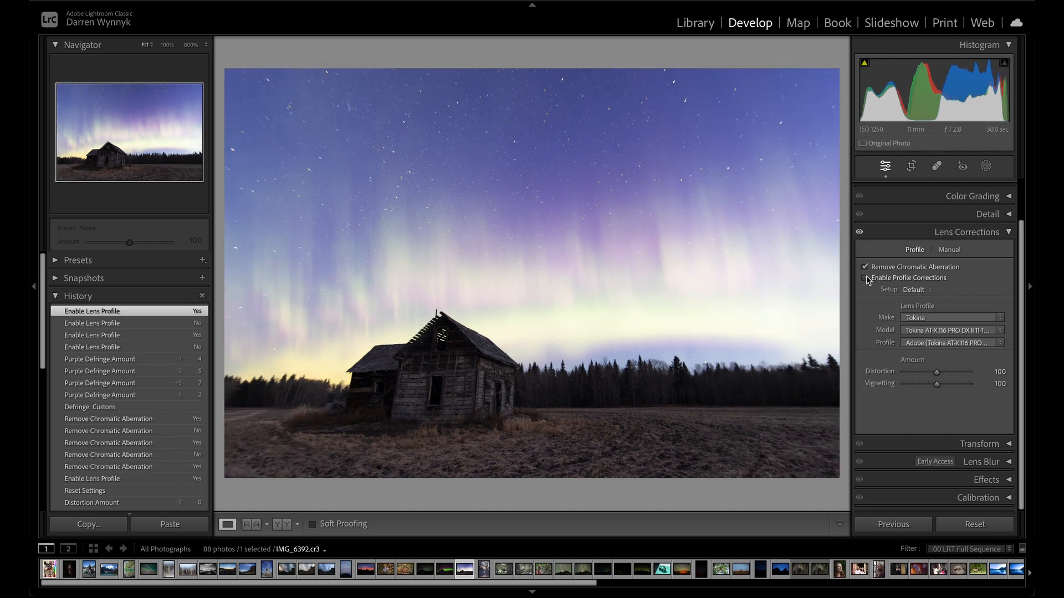
{"action": "left_click", "coordinate": [867, 279]}
{"action": "left_click", "coordinate": [868, 278]}
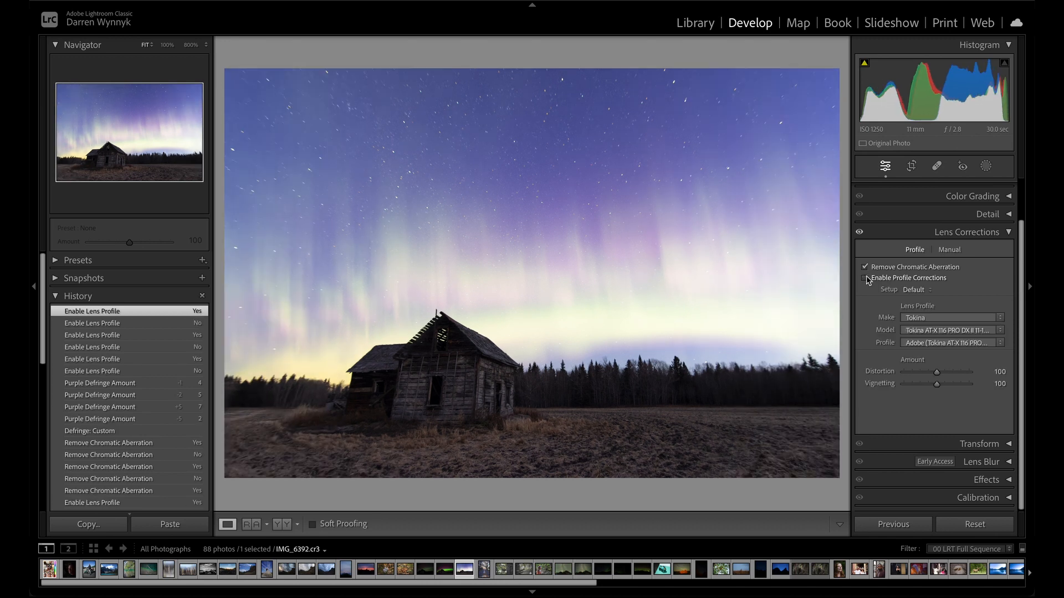
{"action": "left_click", "coordinate": [867, 278]}
{"action": "left_click", "coordinate": [867, 278]}
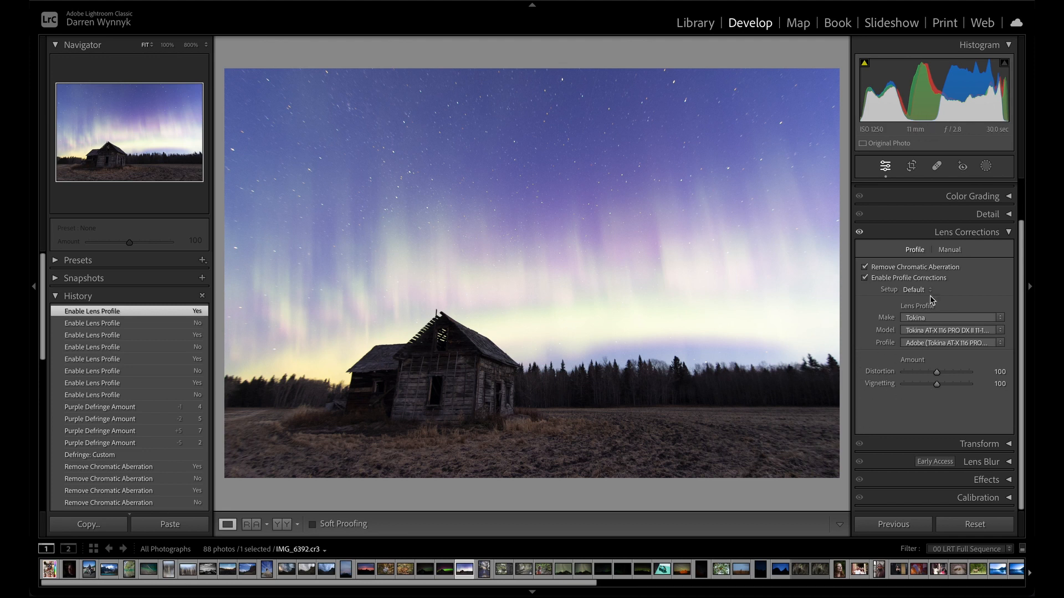
Step: Toggle the lens profile corrections off and on to judge the sky's corners and edges, ending with them enabled
{"action": "left_click", "coordinate": [915, 282]}
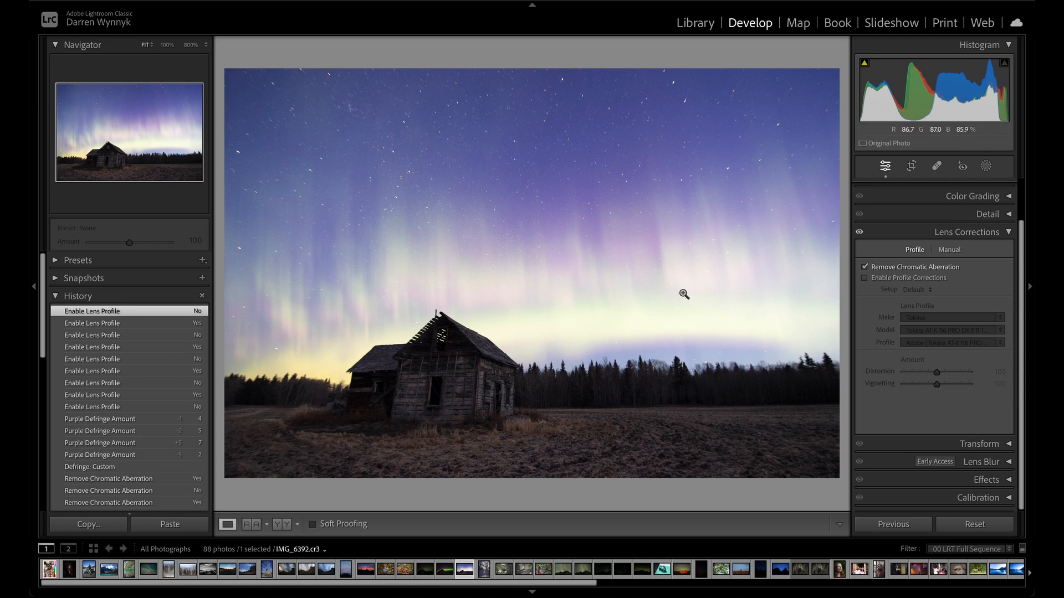
{"action": "left_click", "coordinate": [874, 279]}
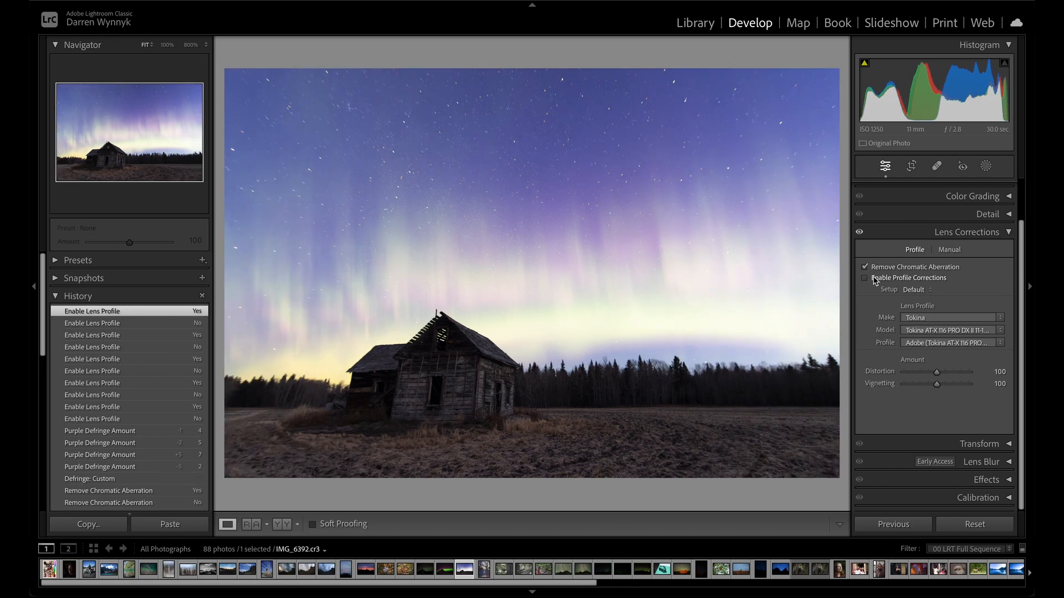
{"action": "left_click", "coordinate": [875, 279]}
{"action": "left_click", "coordinate": [875, 279]}
{"action": "left_click", "coordinate": [875, 279]}
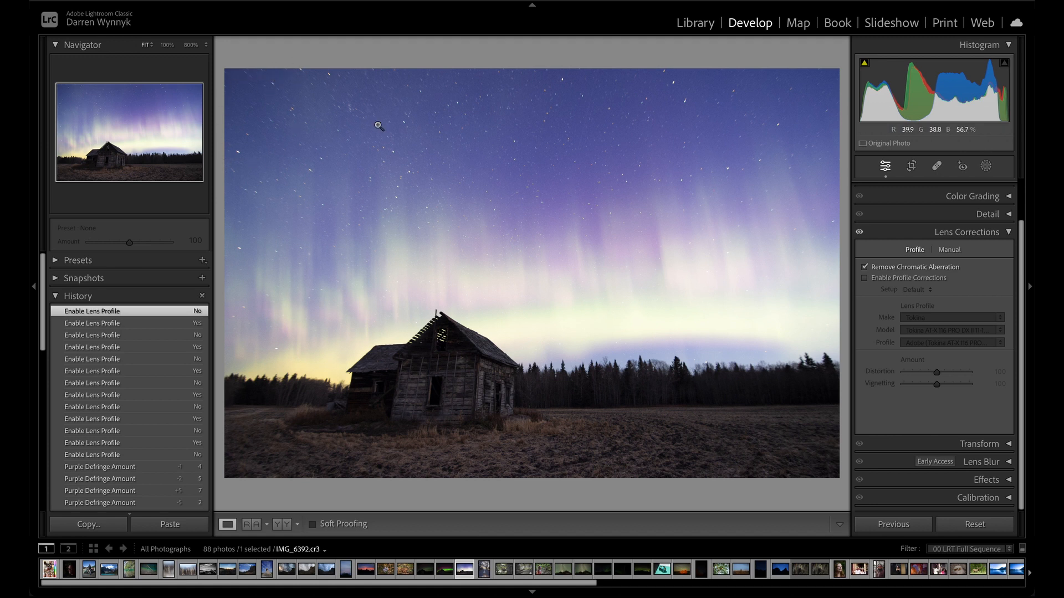
{"action": "left_click", "coordinate": [896, 280]}
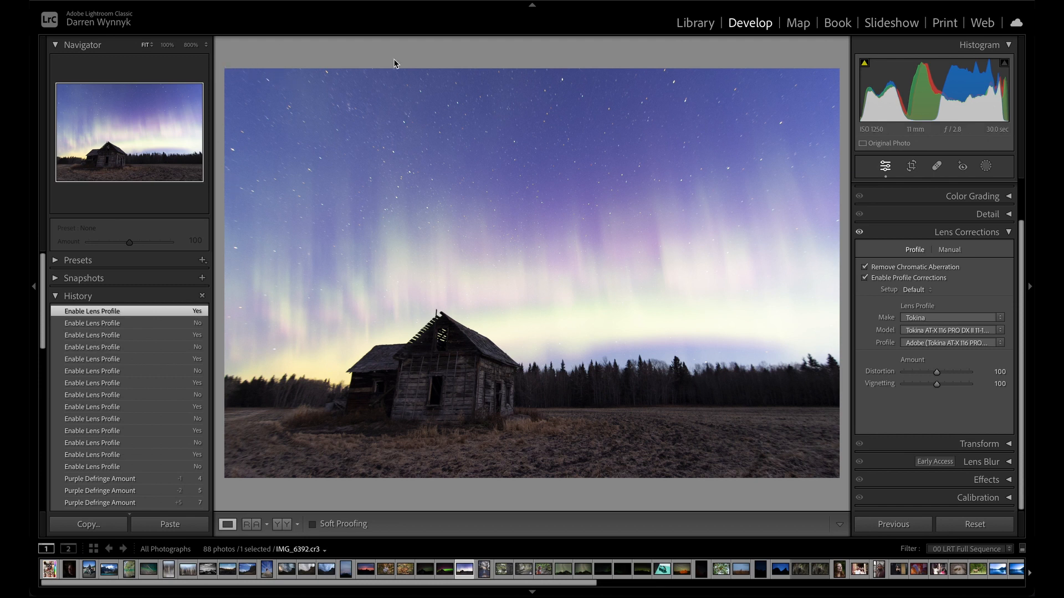
{"action": "left_click", "coordinate": [872, 283]}
{"action": "left_click", "coordinate": [871, 284]}
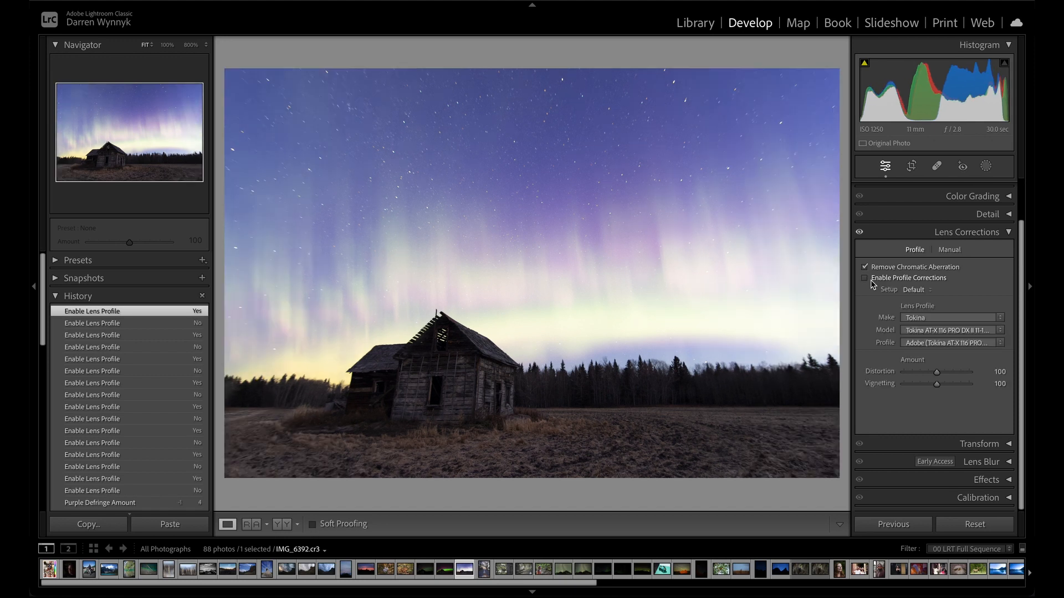
{"action": "left_click", "coordinate": [871, 283]}
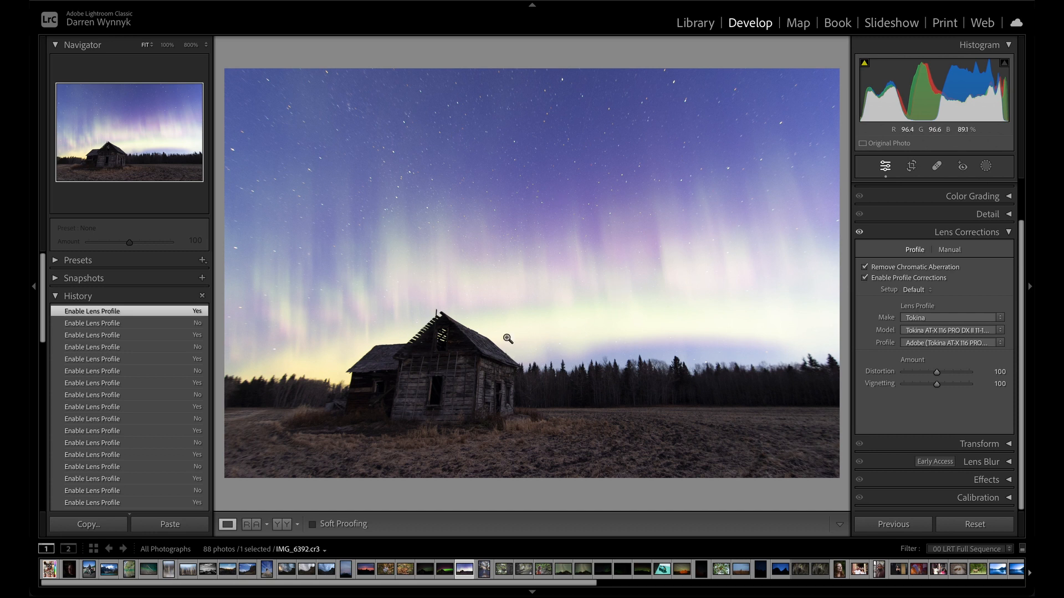
Step: Try the profile distortion amount at 0 against the uncorrected photo and restore it to 100
{"action": "left_click_drag", "start_coordinate": [936, 373], "coordinate": [902, 390]}
{"action": "left_click", "coordinate": [881, 280]}
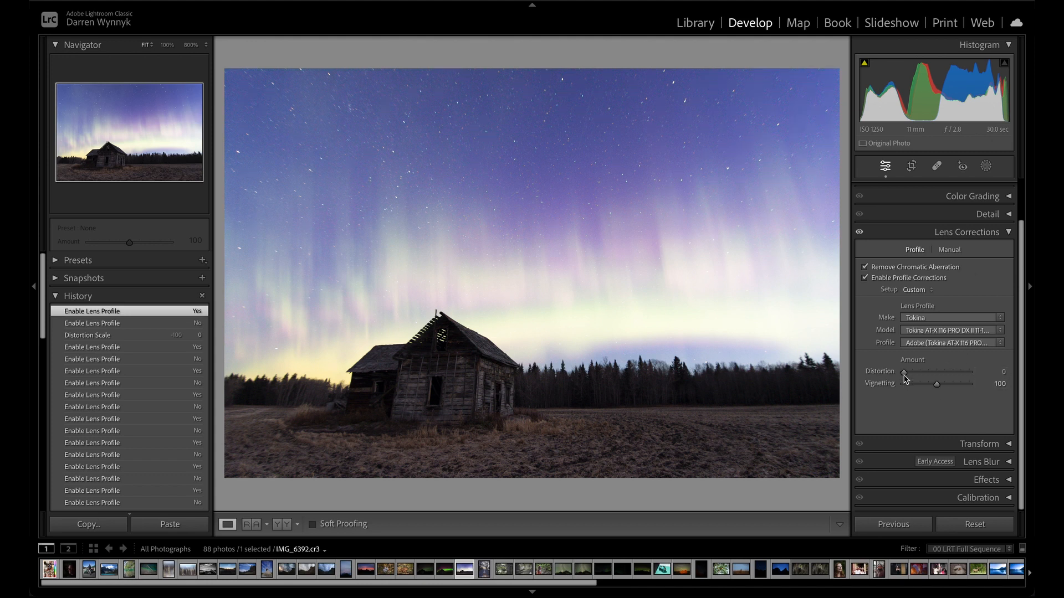
{"action": "mouse_move", "coordinate": [904, 372]}
{"action": "left_mouse_down"}
{"action": "mouse_move", "coordinate": [989, 383]}
{"action": "mouse_move", "coordinate": [936, 375]}
{"action": "mouse_move", "coordinate": [945, 374]}
{"action": "mouse_move", "coordinate": [879, 406]}
{"action": "mouse_move", "coordinate": [929, 407]}
{"action": "mouse_move", "coordinate": [917, 375]}
{"action": "mouse_move", "coordinate": [965, 377]}
{"action": "mouse_move", "coordinate": [905, 388]}
{"action": "left_mouse_up"}
{"action": "left_click", "coordinate": [935, 371]}
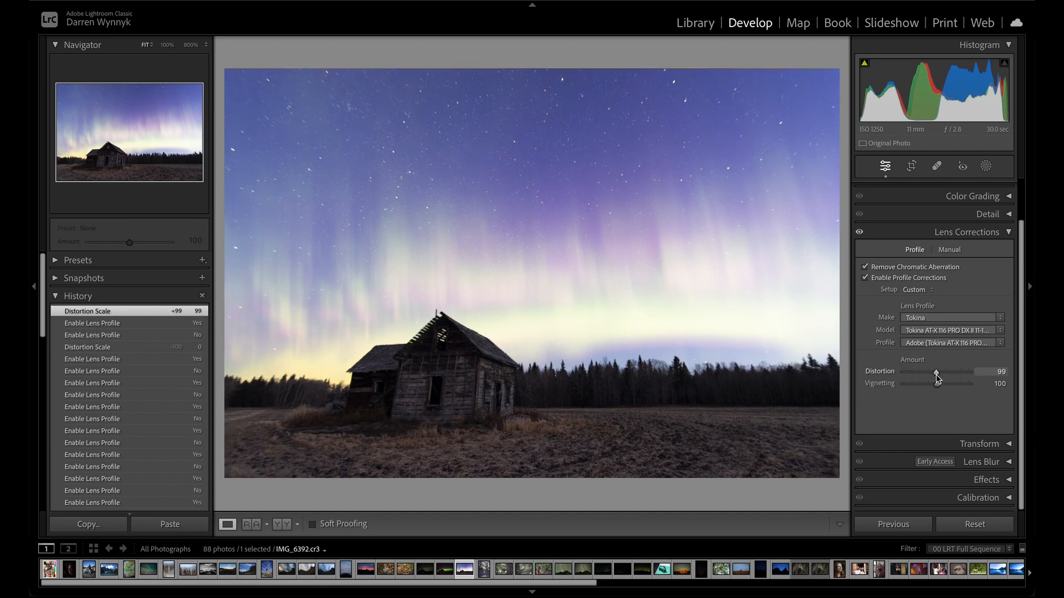
{"action": "left_click", "coordinate": [937, 372]}
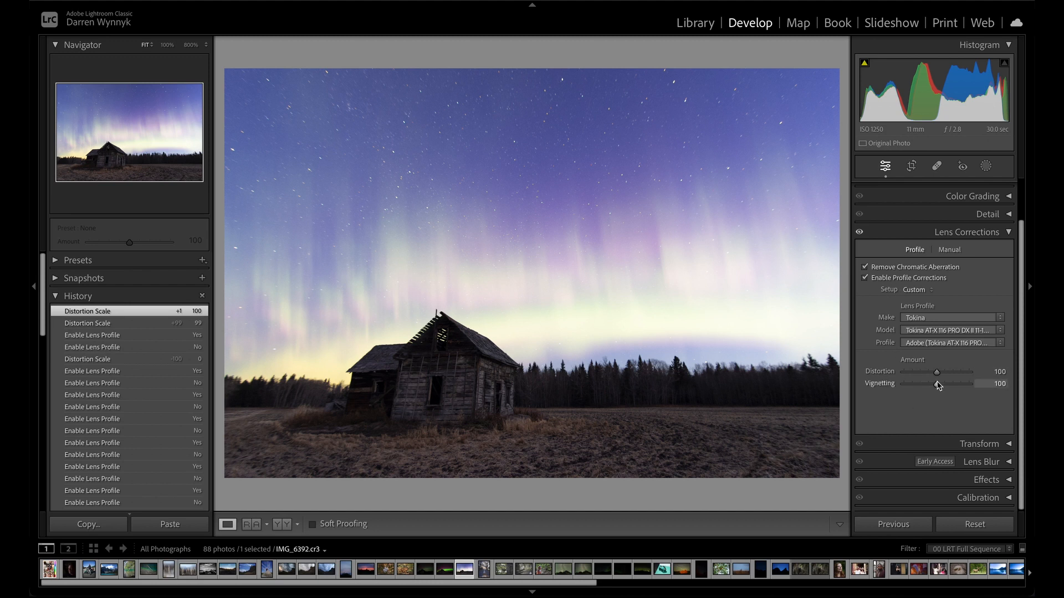
Step: Try the profile vignetting amount up to 200, restore it to 100, and compare the photo with profile corrections off and on
{"action": "left_click_drag", "start_coordinate": [927, 387], "coordinate": [1025, 393]}
{"action": "left_click_drag", "start_coordinate": [912, 387], "coordinate": [985, 413]}
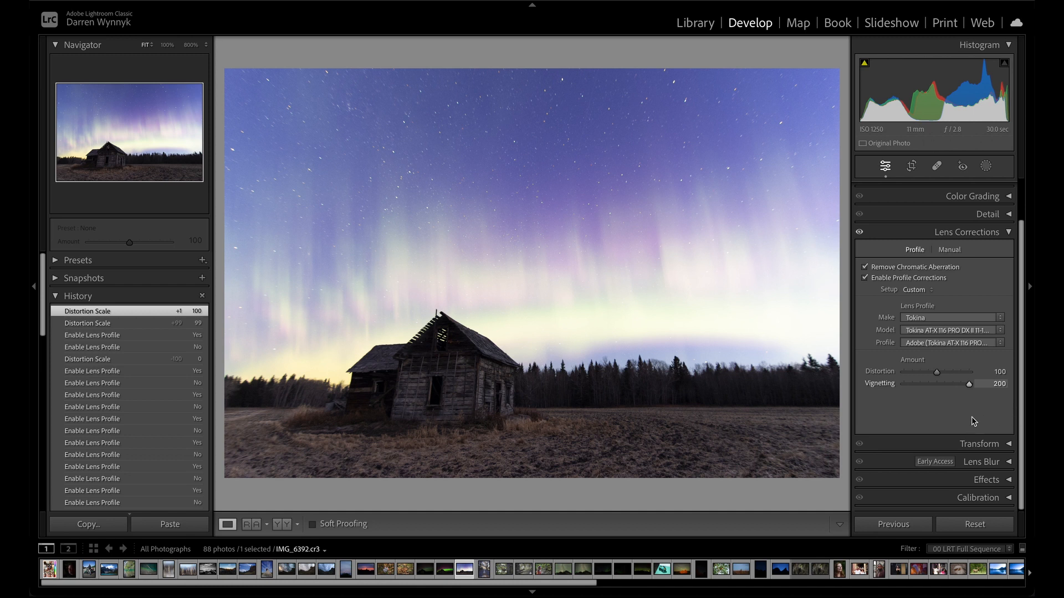
{"action": "double_click", "coordinate": [947, 388]}
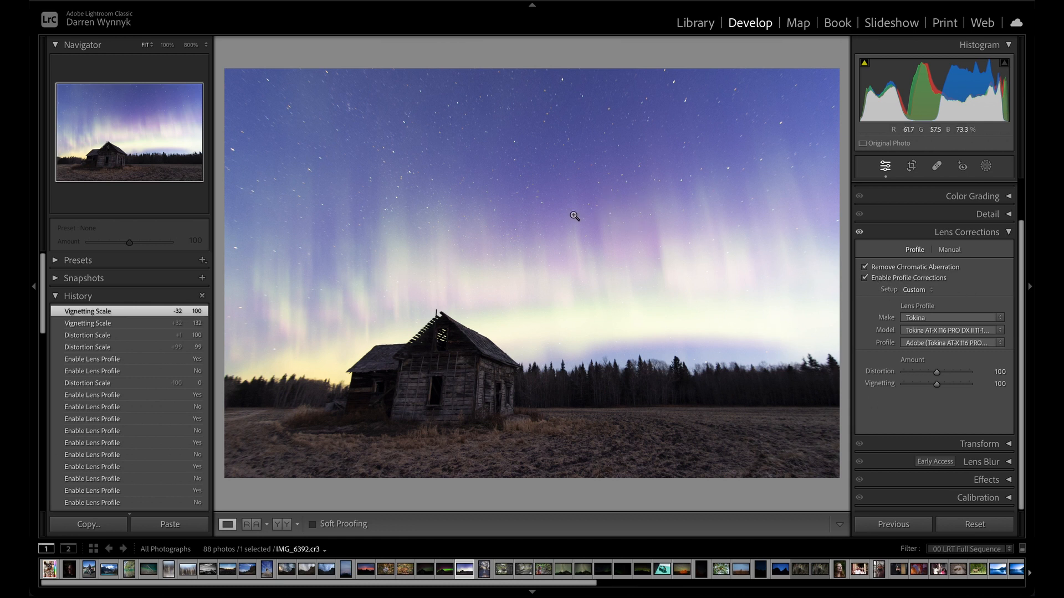
{"action": "left_click", "coordinate": [866, 279]}
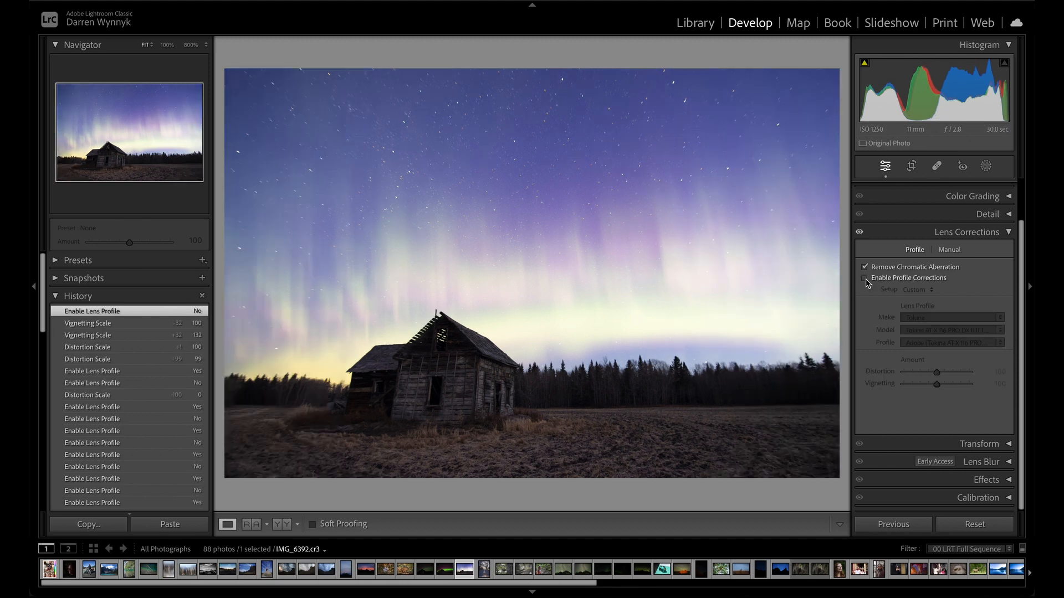
{"action": "left_click", "coordinate": [865, 278]}
Step: Set the manual distortion amount to +100 and enable Constrain Crop to remove the empty borders
{"action": "left_click", "coordinate": [949, 249]}
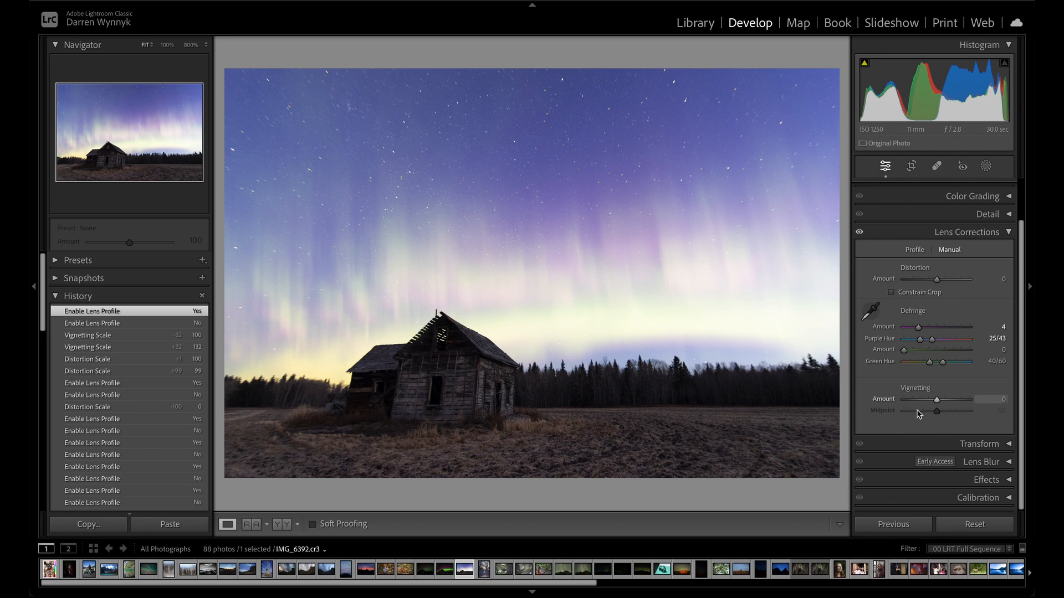
{"action": "left_click_drag", "start_coordinate": [937, 283], "coordinate": [974, 296]}
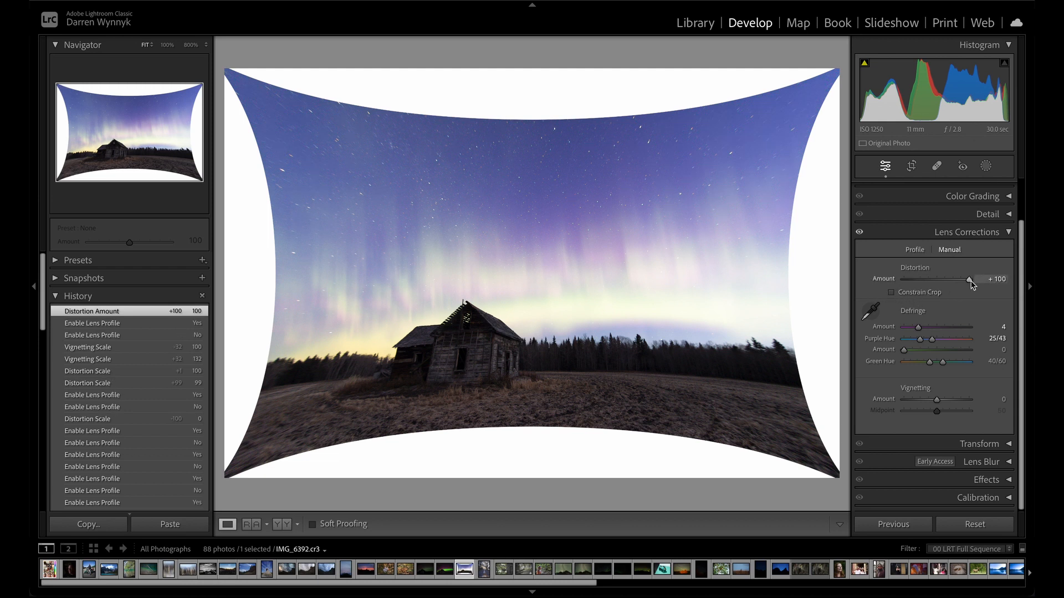
{"action": "left_click_drag", "start_coordinate": [969, 280], "coordinate": [990, 288]}
{"action": "left_click", "coordinate": [917, 292]}
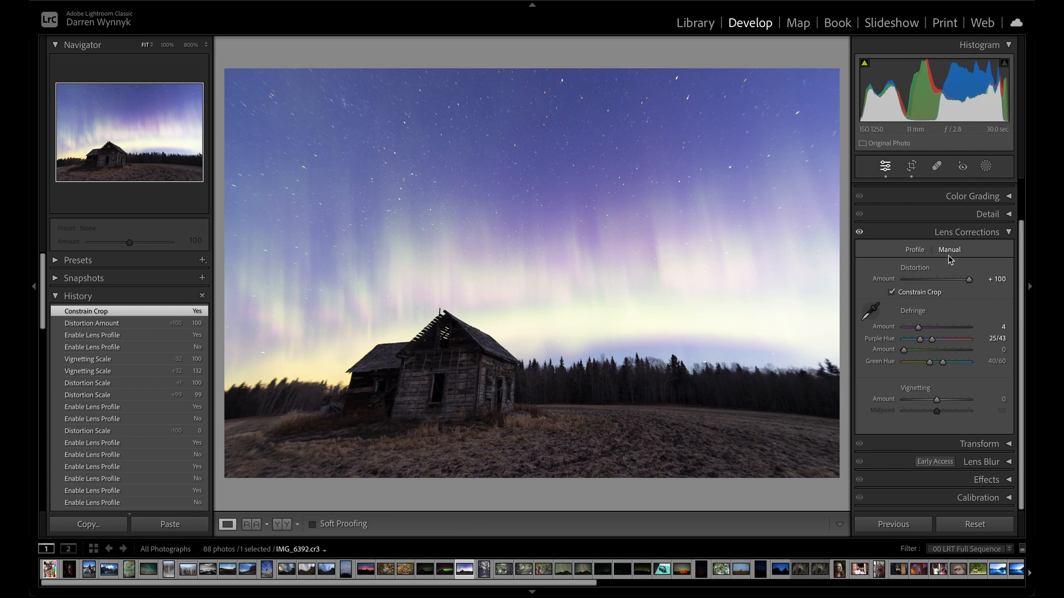
Step: Turn off Constrain Crop and reset the crop to bring back the full distorted frame
{"action": "left_click", "coordinate": [920, 294]}
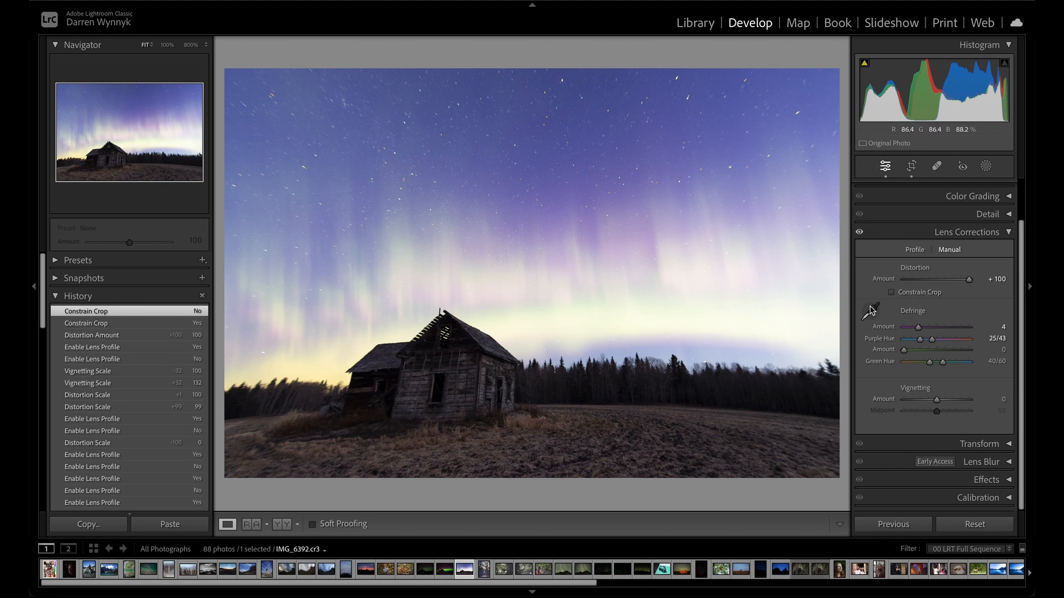
{"action": "left_click_drag", "start_coordinate": [889, 280], "coordinate": [977, 279]}
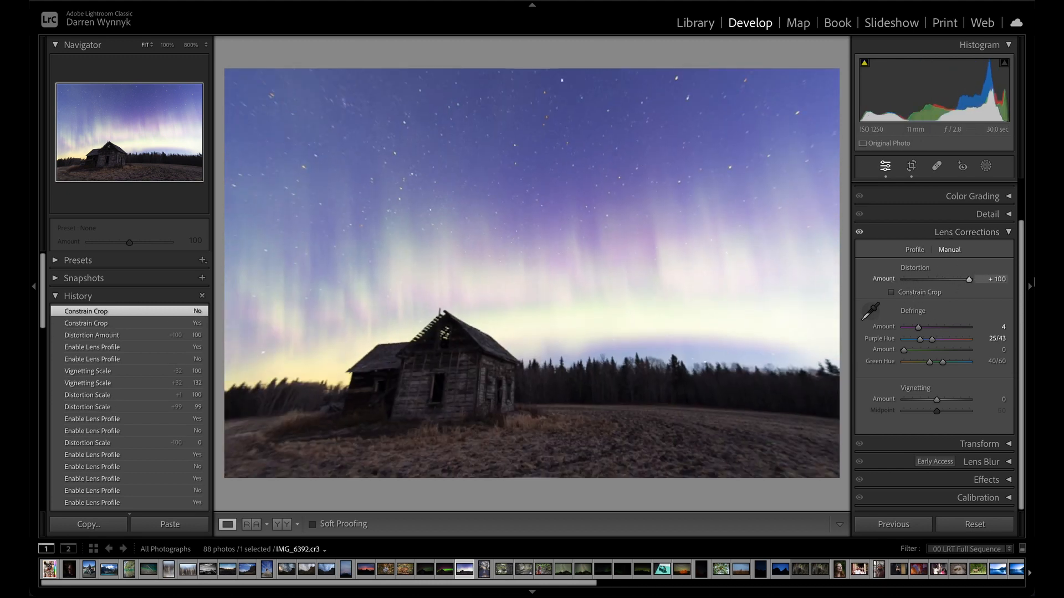
{"action": "left_click", "coordinate": [912, 166]}
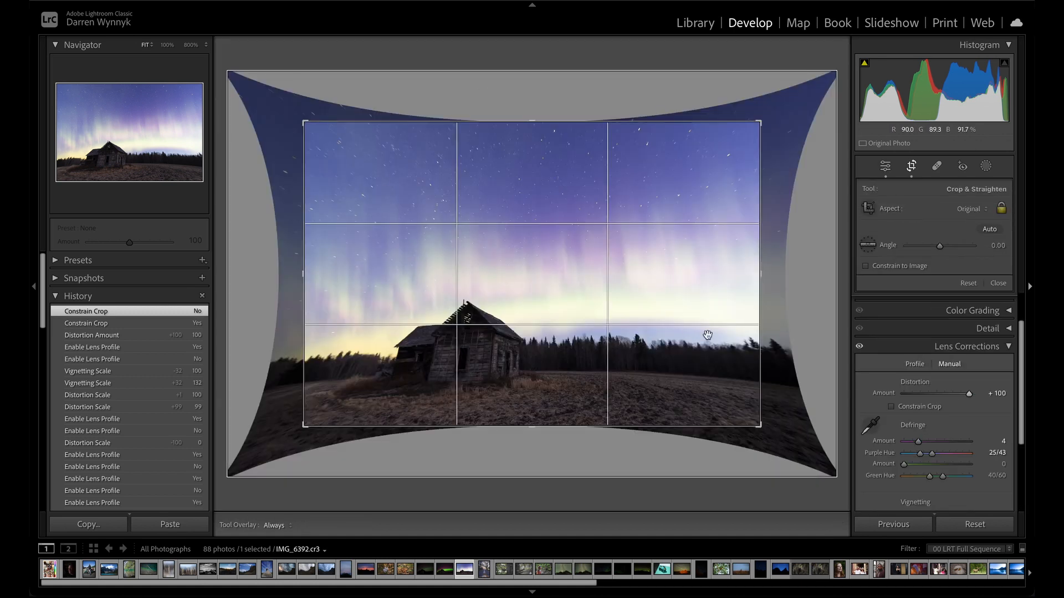
{"action": "left_click", "coordinate": [969, 284]}
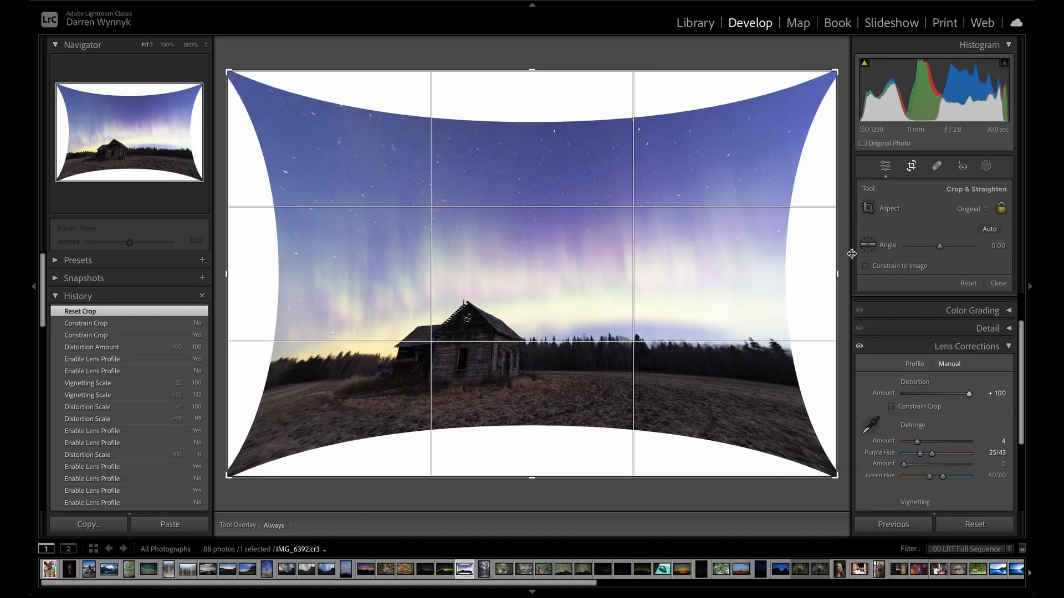
{"action": "left_click", "coordinate": [885, 166]}
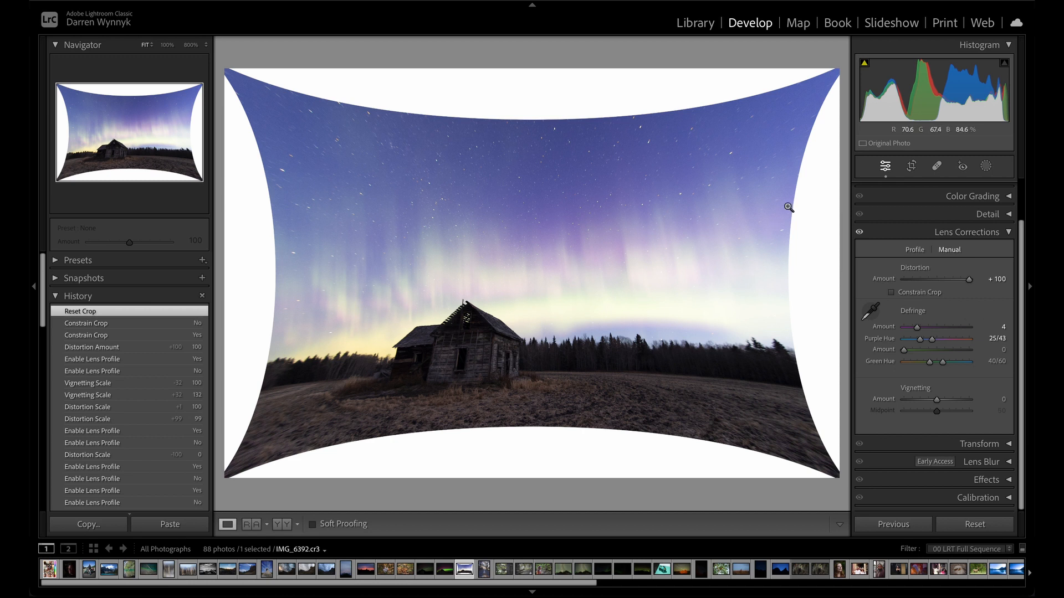
Step: Try a manual distortion amount of -9 and reset it to 0
{"action": "mouse_move", "coordinate": [969, 279]}
{"action": "left_mouse_down"}
{"action": "mouse_move", "coordinate": [904, 280]}
{"action": "mouse_move", "coordinate": [981, 289]}
{"action": "left_mouse_up"}
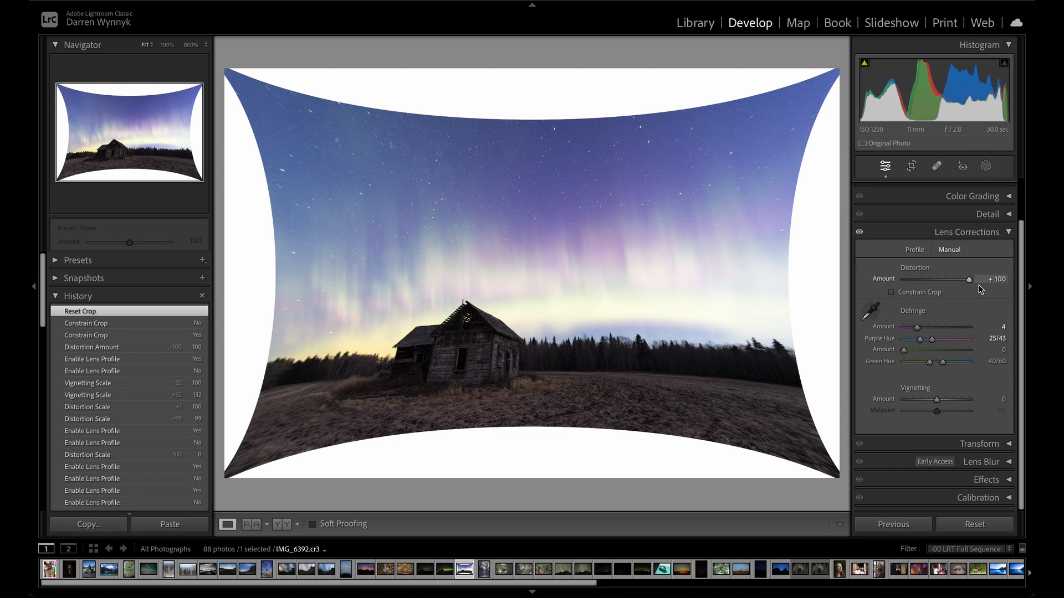
{"action": "left_click_drag", "start_coordinate": [975, 289], "coordinate": [936, 283]}
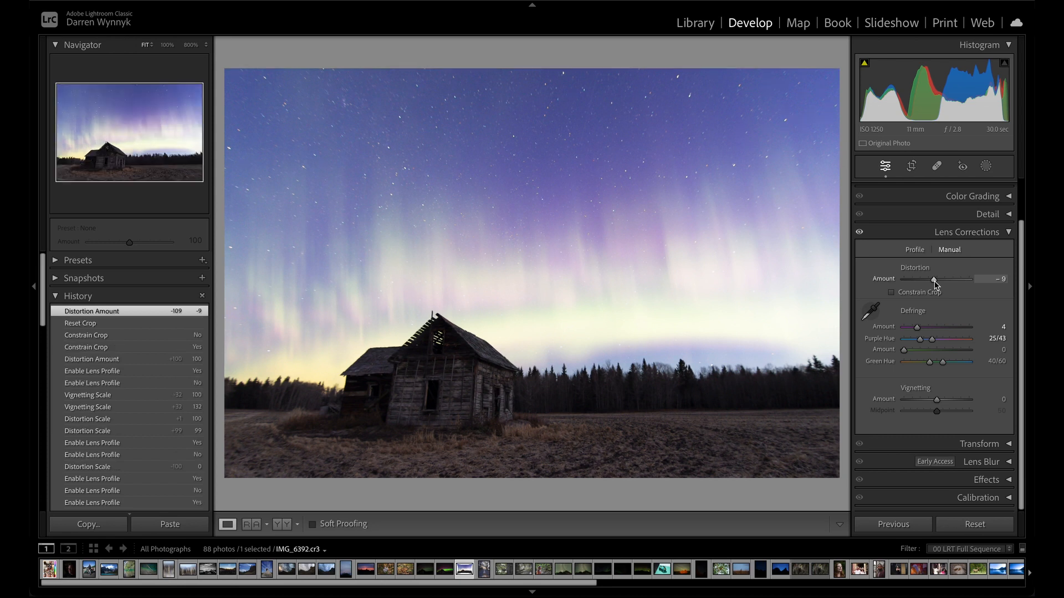
{"action": "double_click", "coordinate": [936, 280]}
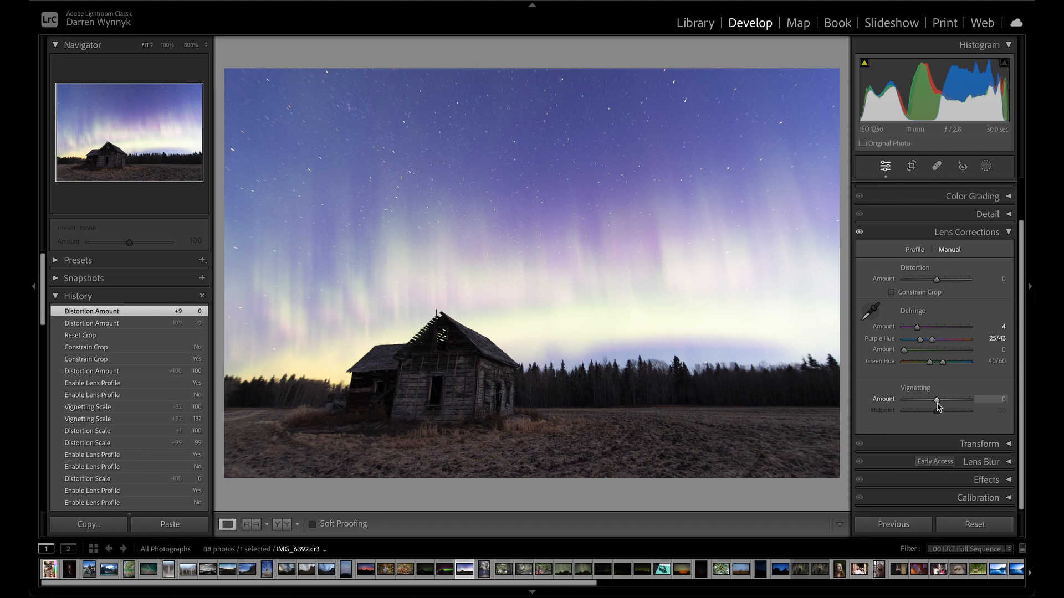
Step: Set the manual vignetting amount to -100 with midpoint 32 and turn off the lens profile corrections
{"action": "left_click_drag", "start_coordinate": [938, 408], "coordinate": [882, 399]}
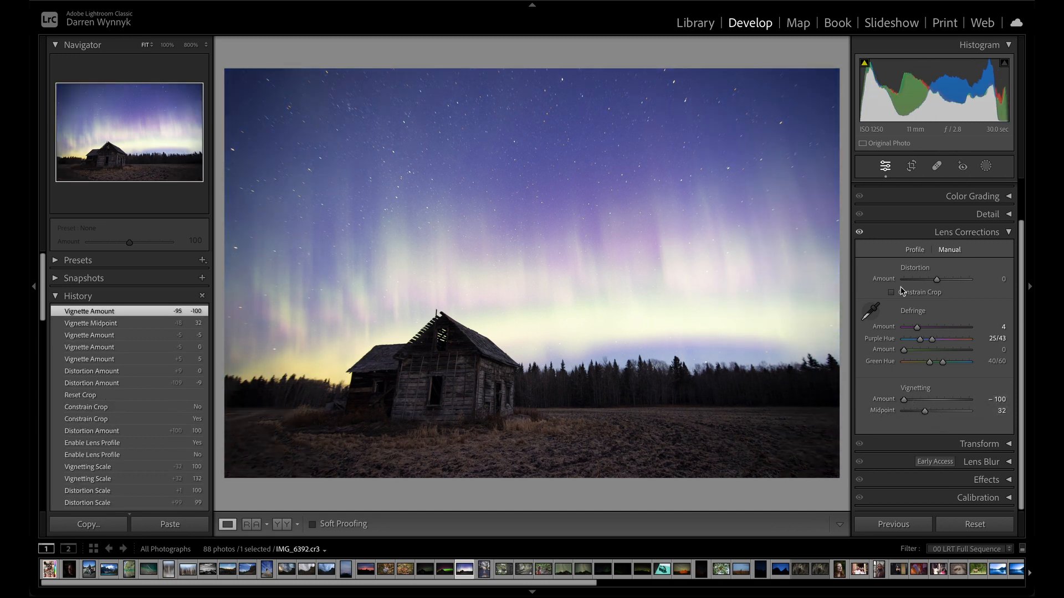
{"action": "left_click", "coordinate": [915, 250]}
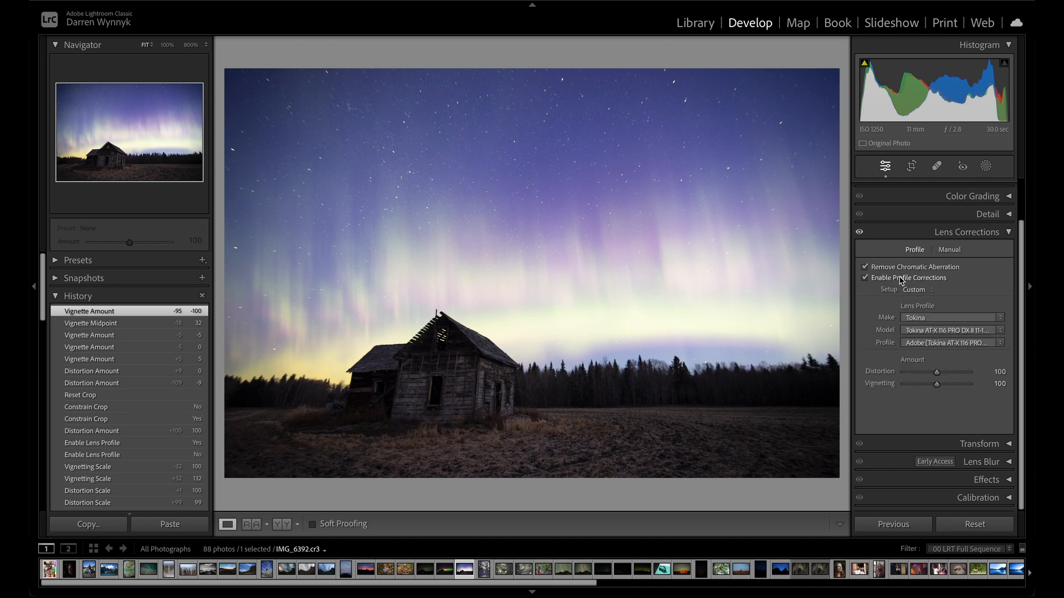
{"action": "left_click", "coordinate": [901, 279]}
{"action": "left_click", "coordinate": [947, 250]}
{"action": "mouse_move", "coordinate": [902, 399]}
{"action": "left_mouse_down"}
{"action": "mouse_move", "coordinate": [915, 400]}
{"action": "mouse_move", "coordinate": [900, 401]}
{"action": "left_mouse_up"}
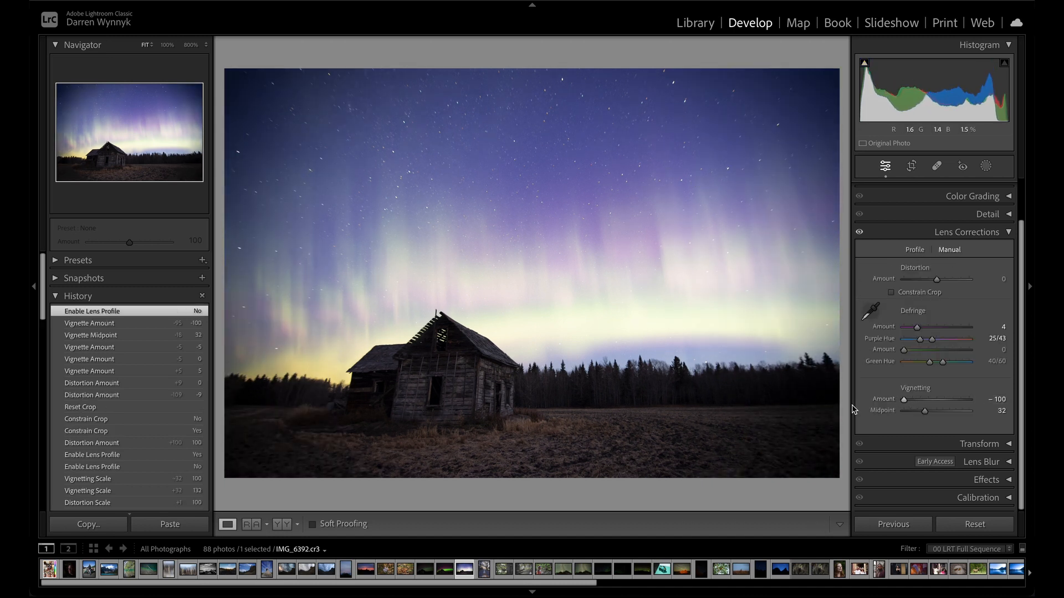
Step: Try the vignetting midpoint at 0 and 100, and reset the midpoint to 50 and the manual vignetting amount to 0
{"action": "left_click_drag", "start_coordinate": [924, 410], "coordinate": [902, 410]}
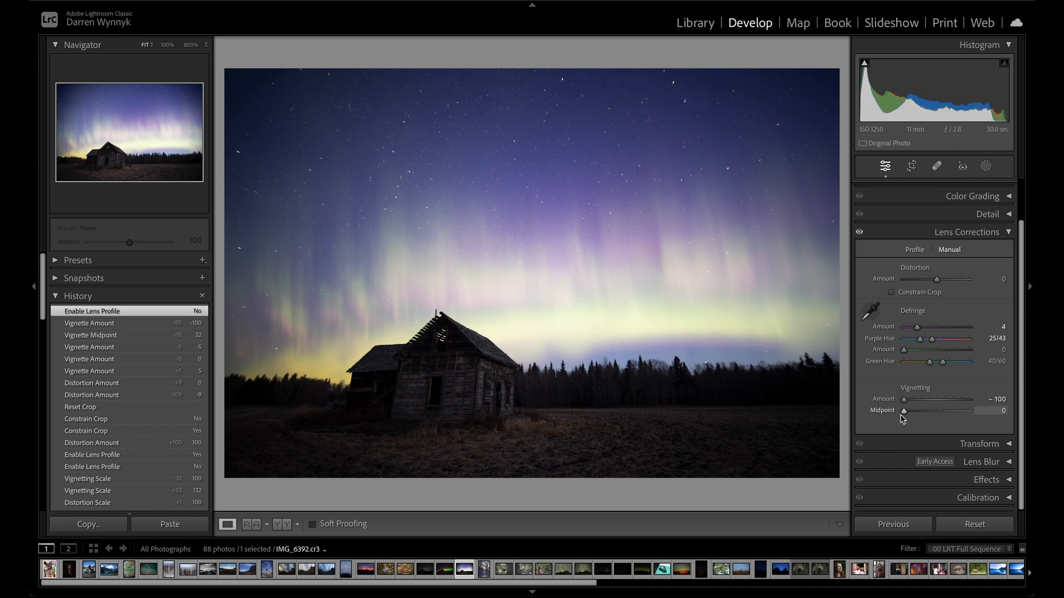
{"action": "left_click_drag", "start_coordinate": [904, 411], "coordinate": [969, 411]}
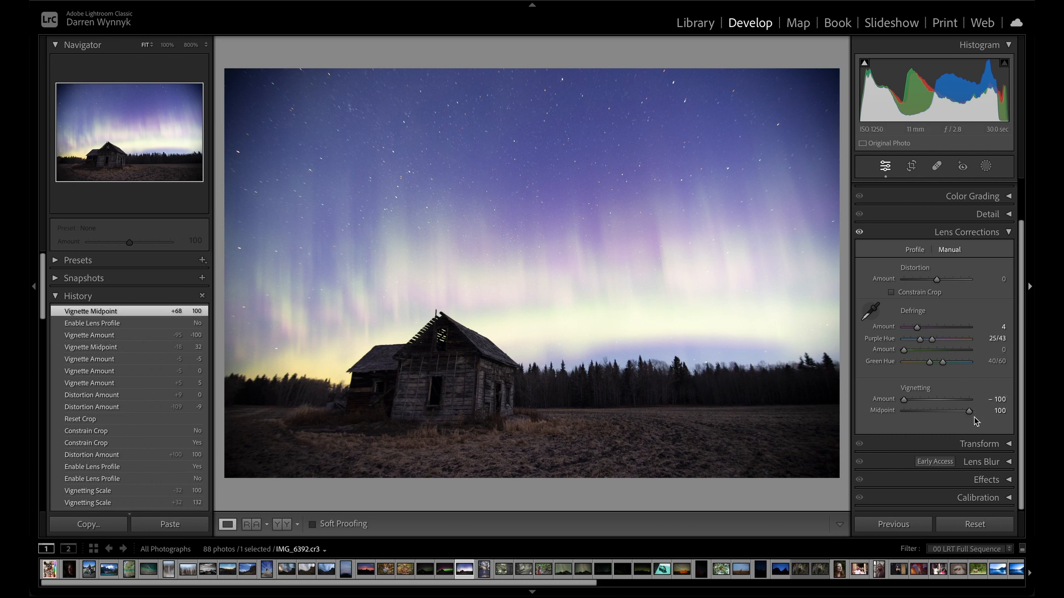
{"action": "left_click_drag", "start_coordinate": [971, 417], "coordinate": [885, 409]}
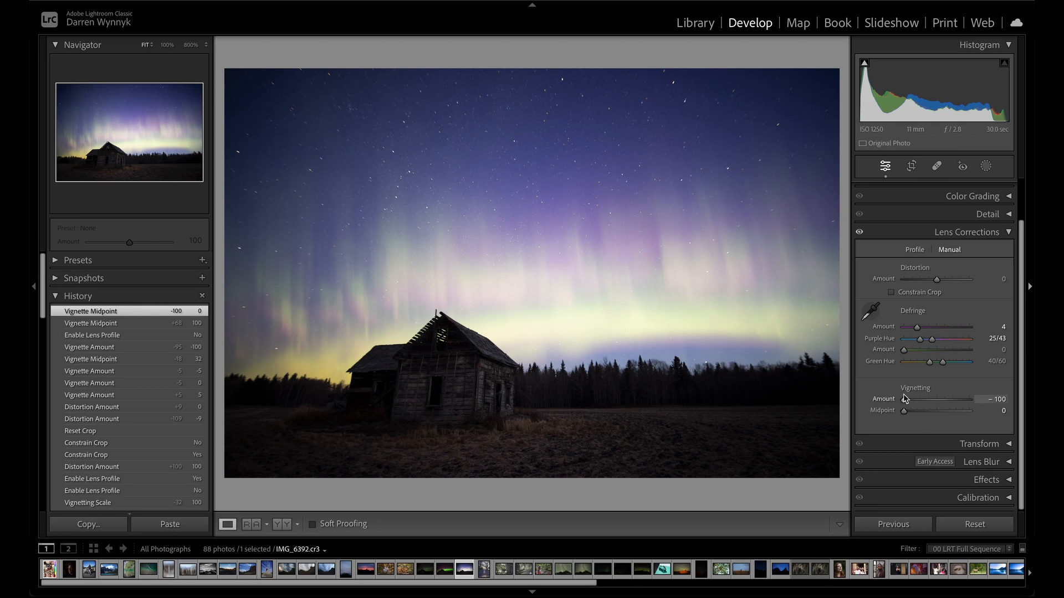
{"action": "double_click", "coordinate": [906, 415]}
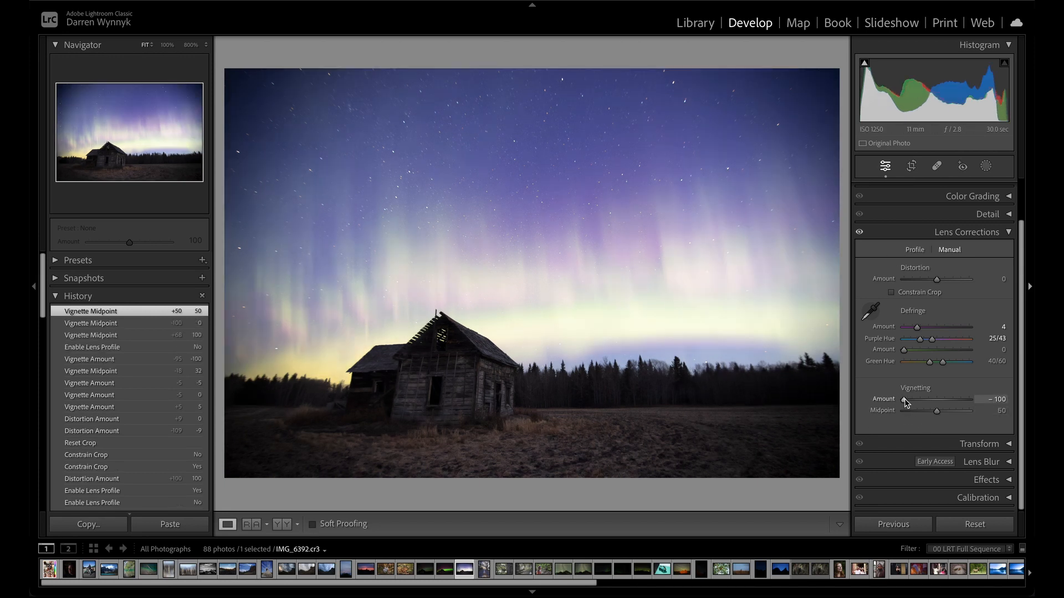
{"action": "double_click", "coordinate": [904, 400]}
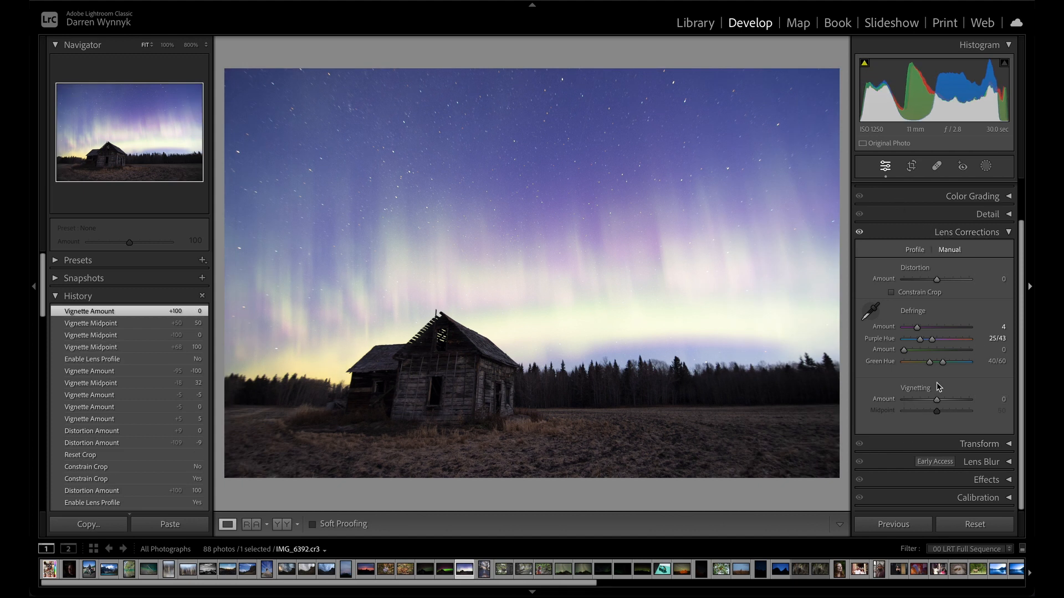
Step: Re-enable the lens profile corrections, try a profile vignetting amount of 75, and restore it to 100
{"action": "left_click", "coordinate": [916, 251]}
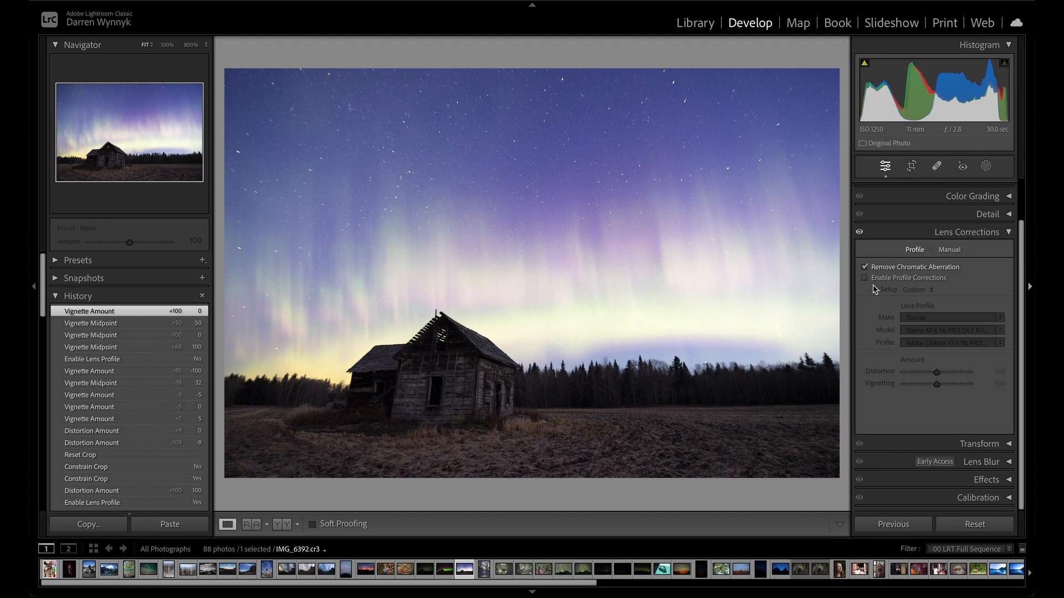
{"action": "left_click", "coordinate": [866, 279]}
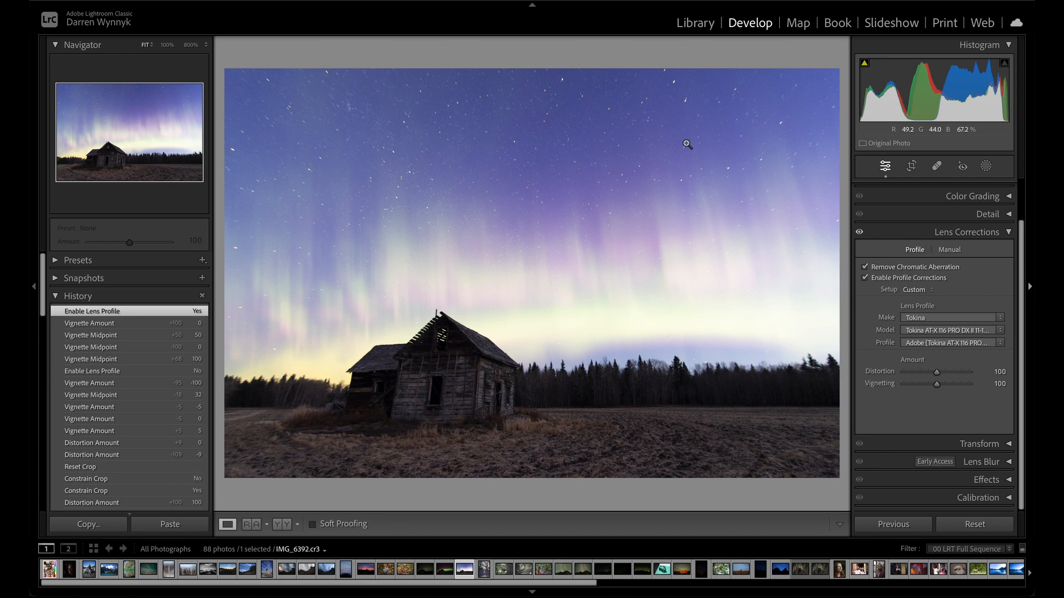
{"action": "left_click_drag", "start_coordinate": [937, 384], "coordinate": [929, 388]}
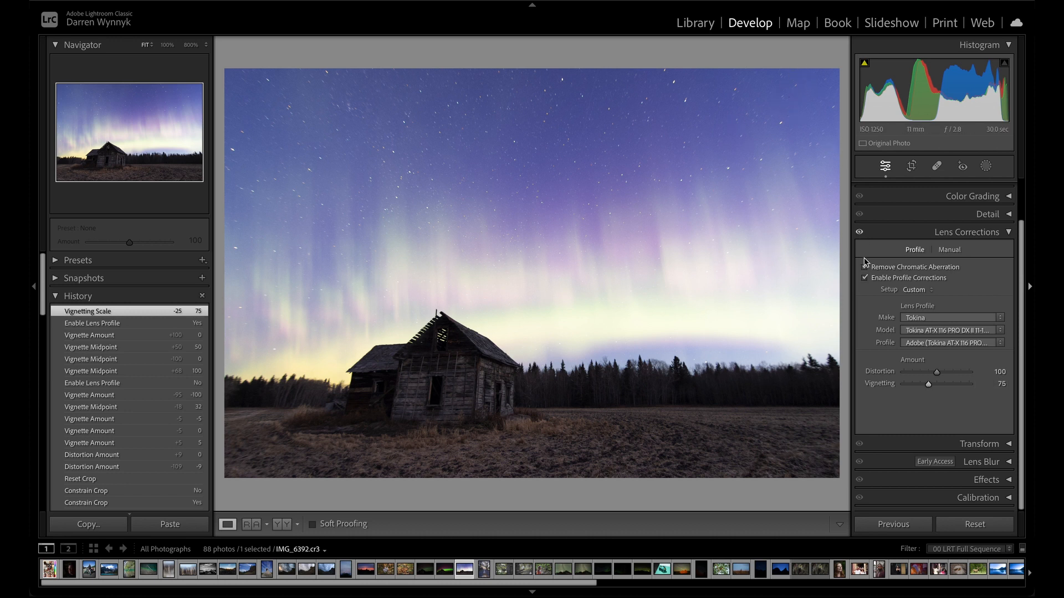
{"action": "double_click", "coordinate": [930, 384]}
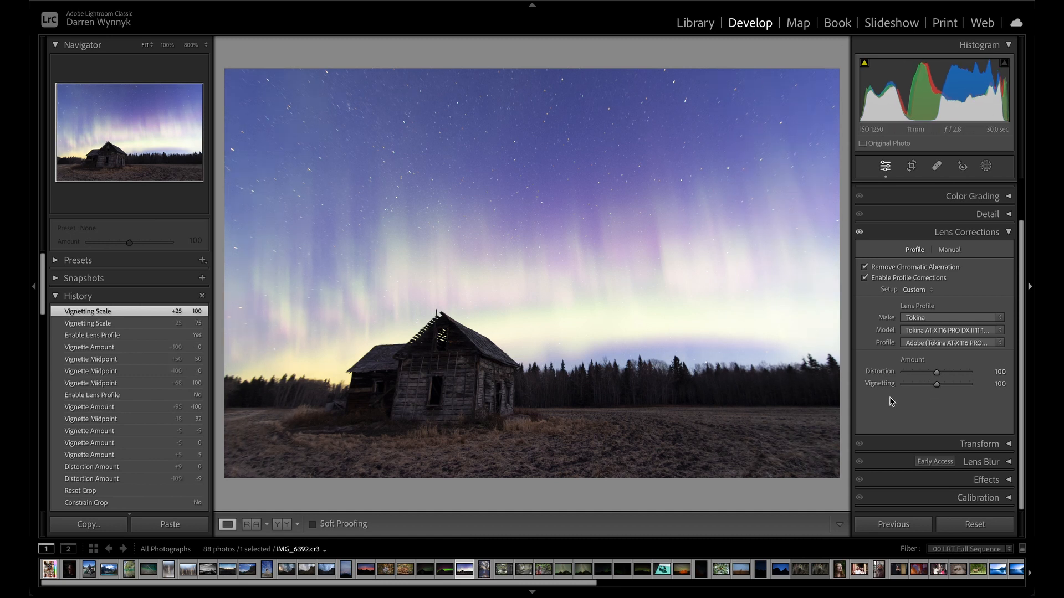
Step: Find the dark lounge photo NZF_0429.NEF in the library grid and open it for developing
{"action": "left_click", "coordinate": [1000, 235]}
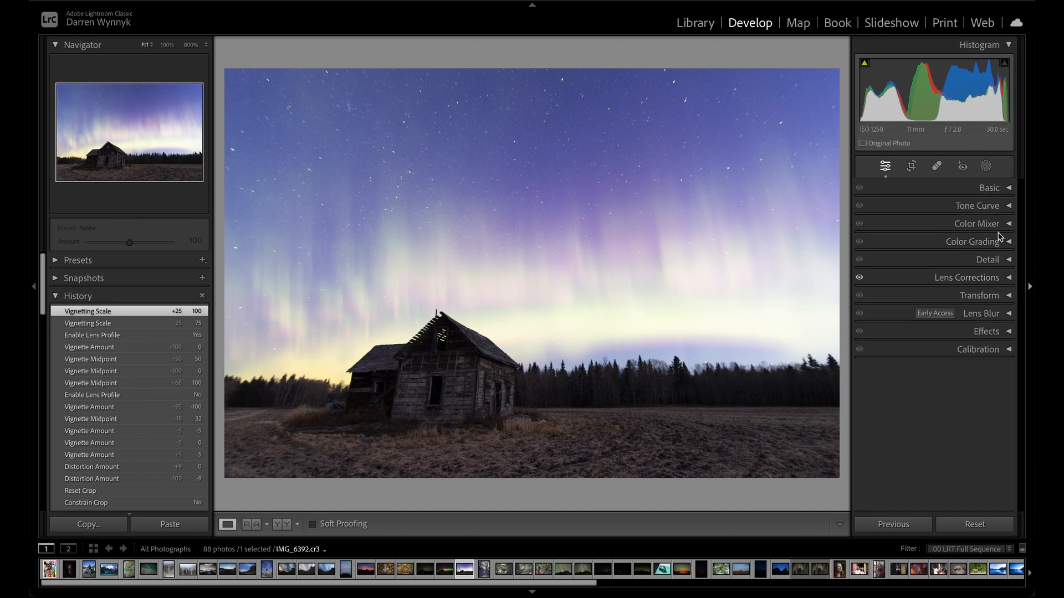
{"action": "left_click", "coordinate": [696, 23]}
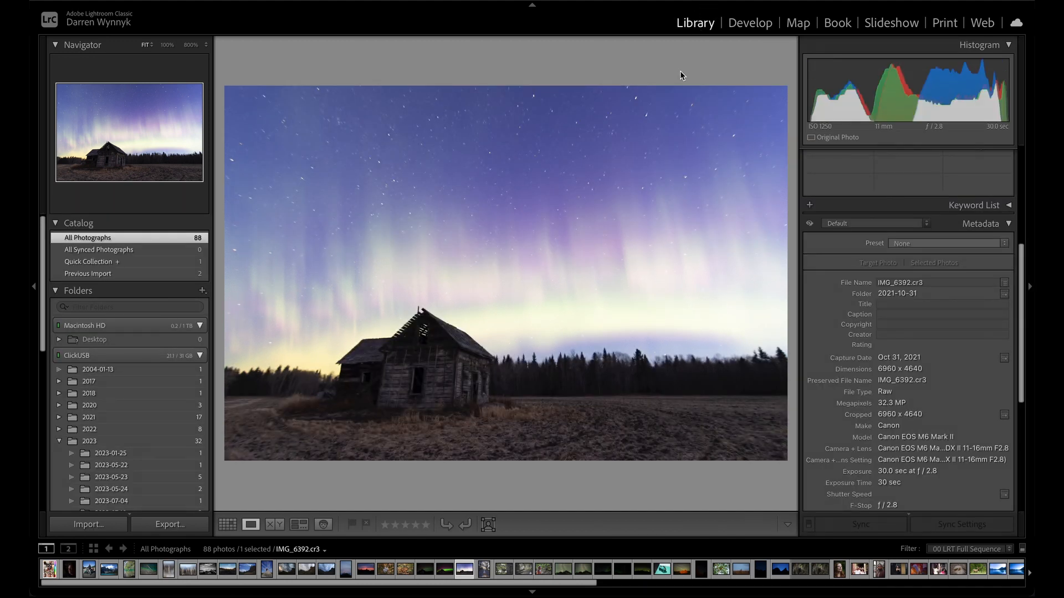
{"action": "key", "text": "g"}
{"action": "scroll", "coordinate": [551, 268], "scroll_direction": "down", "scroll_amount": 3}
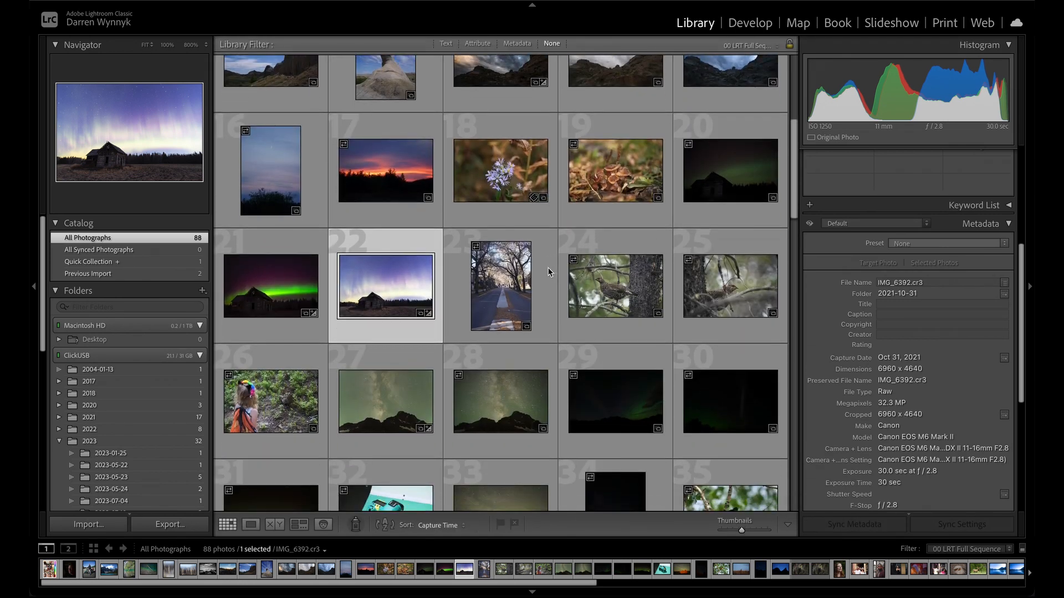
{"action": "scroll", "coordinate": [548, 271], "scroll_direction": "down", "scroll_amount": 5}
{"action": "scroll", "coordinate": [548, 272], "scroll_direction": "up", "scroll_amount": 3}
{"action": "scroll", "coordinate": [548, 271], "scroll_direction": "down", "scroll_amount": 5}
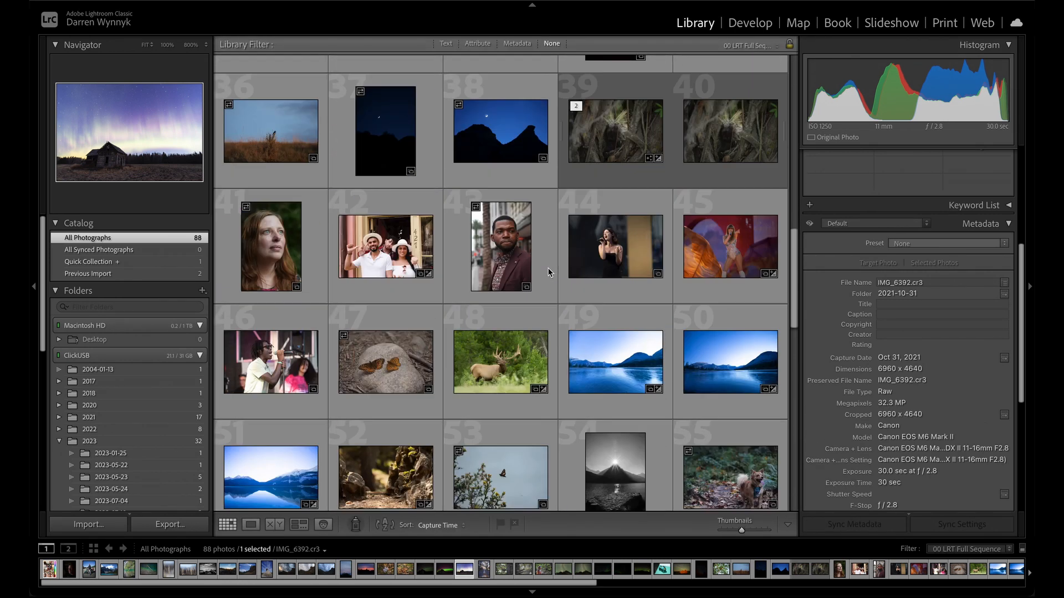
{"action": "scroll", "coordinate": [548, 271], "scroll_direction": "down", "scroll_amount": 8}
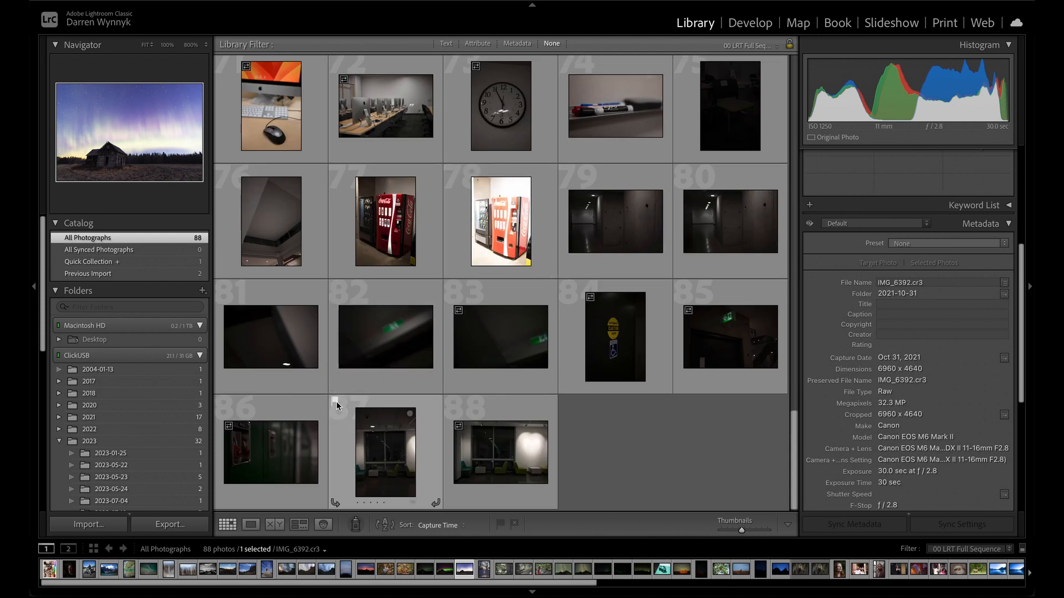
{"action": "left_click", "coordinate": [376, 440]}
{"action": "key", "text": "d"}
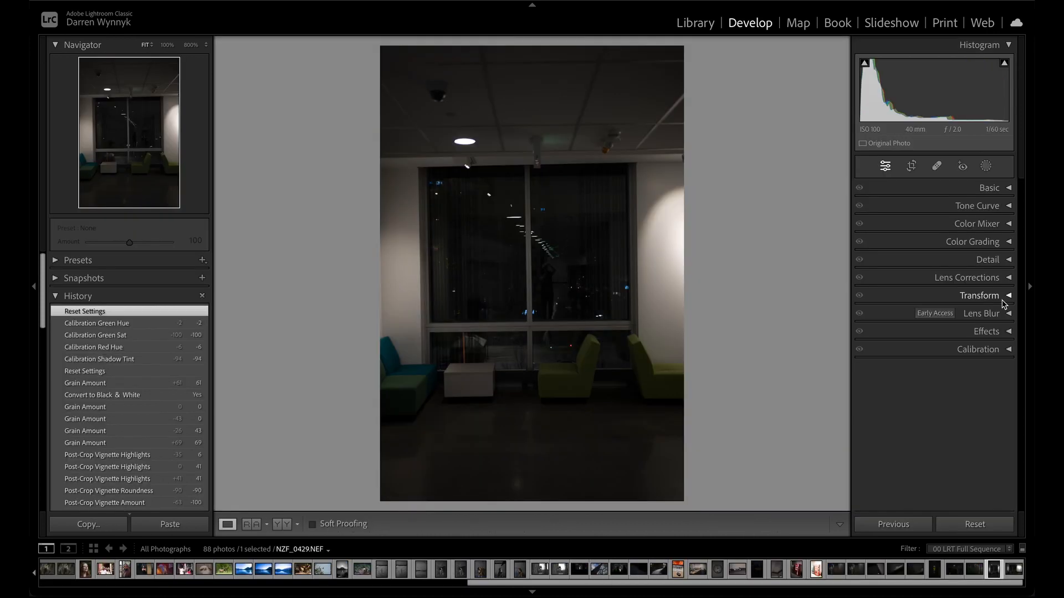
Step: Start a Guided Upright correction and draw vertical and horizontal guides around the large window
{"action": "left_click", "coordinate": [1004, 299]}
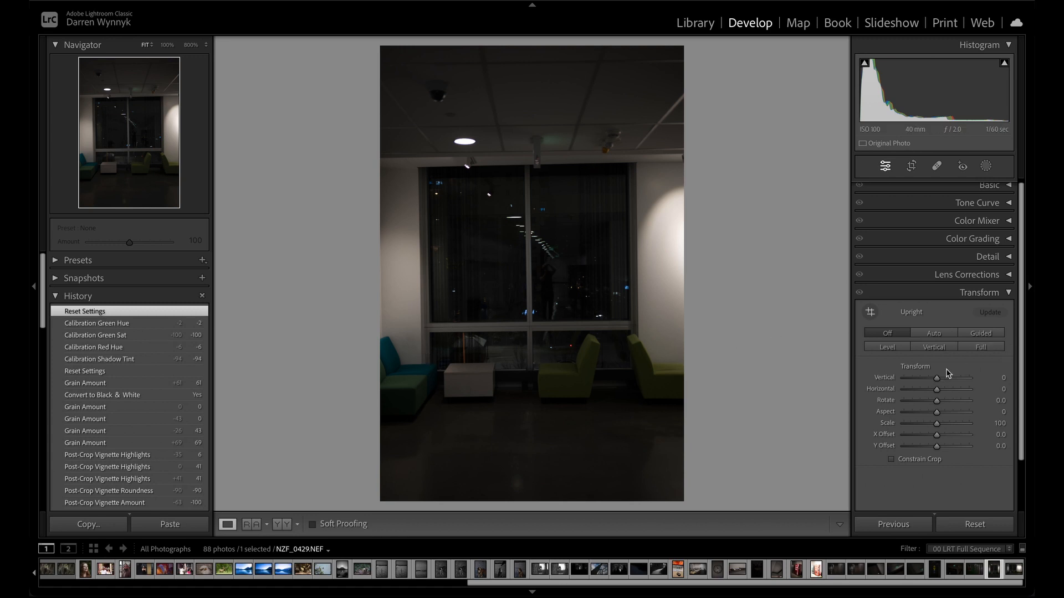
{"action": "left_click", "coordinate": [870, 312]}
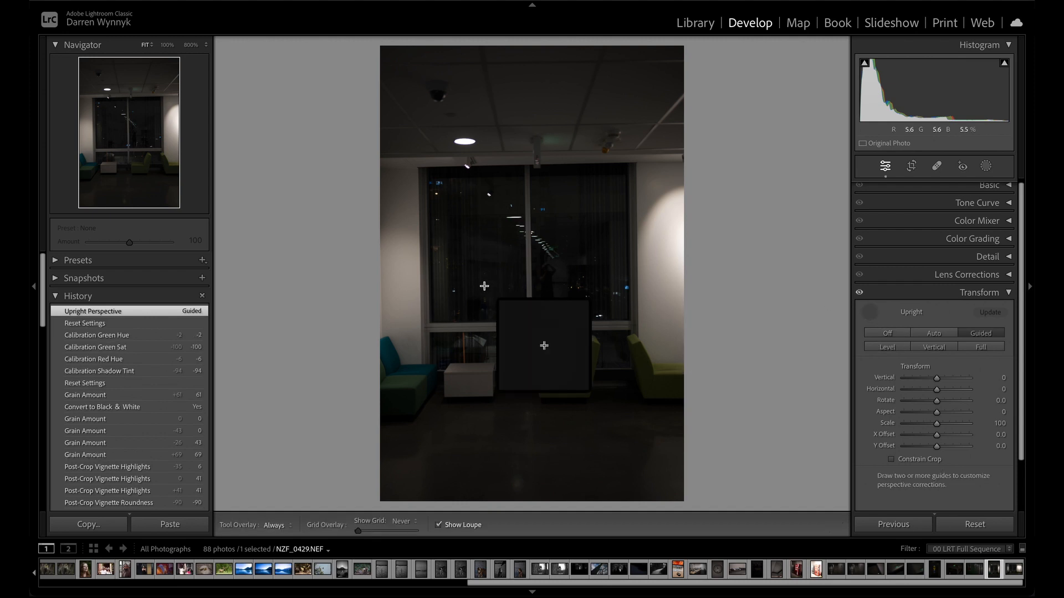
{"action": "mouse_move", "coordinate": [478, 334]}
{"action": "left_mouse_down"}
{"action": "mouse_move", "coordinate": [413, 152]}
{"action": "mouse_move", "coordinate": [421, 131]}
{"action": "left_mouse_up"}
{"action": "left_click_drag", "start_coordinate": [658, 110], "coordinate": [582, 339]}
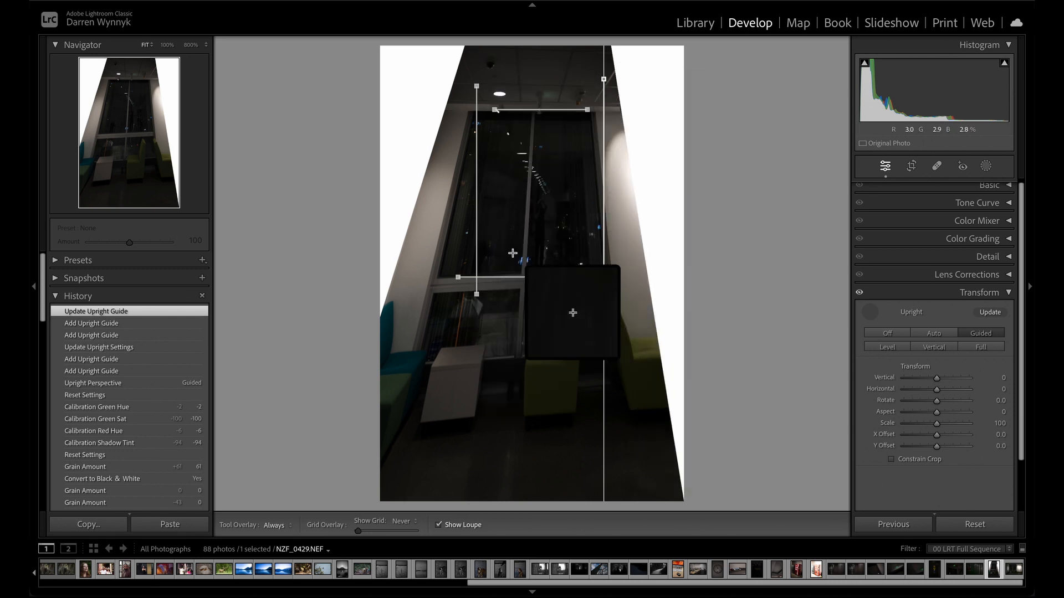
Step: Realign the four Upright guides with the window's sides, upper edge and sill, and finish the guided correction
{"action": "left_click_drag", "start_coordinate": [477, 294], "coordinate": [432, 287]}
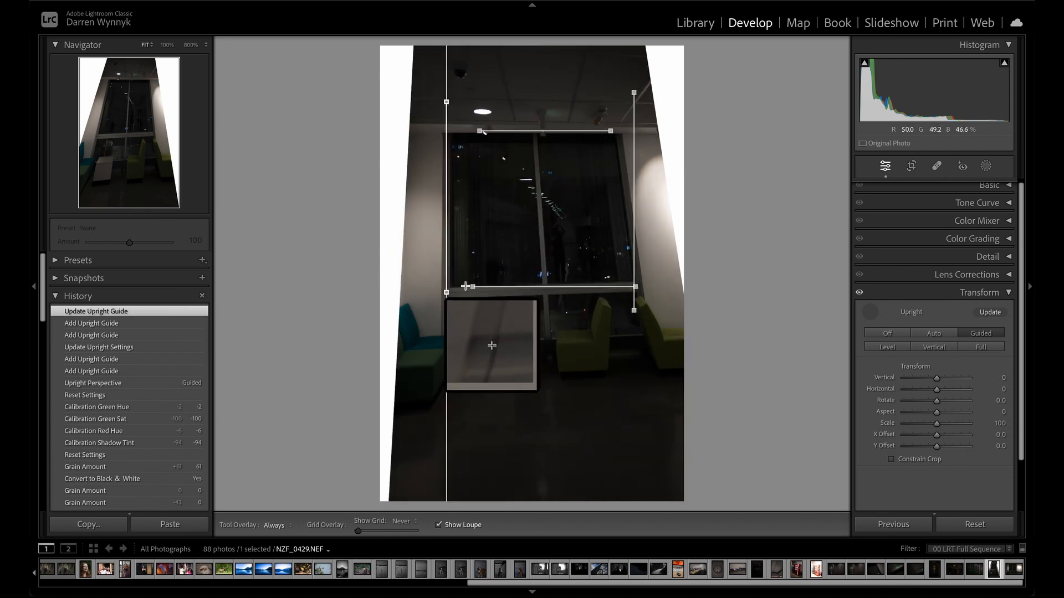
{"action": "left_click_drag", "start_coordinate": [634, 92], "coordinate": [612, 92]}
{"action": "left_click_drag", "start_coordinate": [658, 334], "coordinate": [657, 334]}
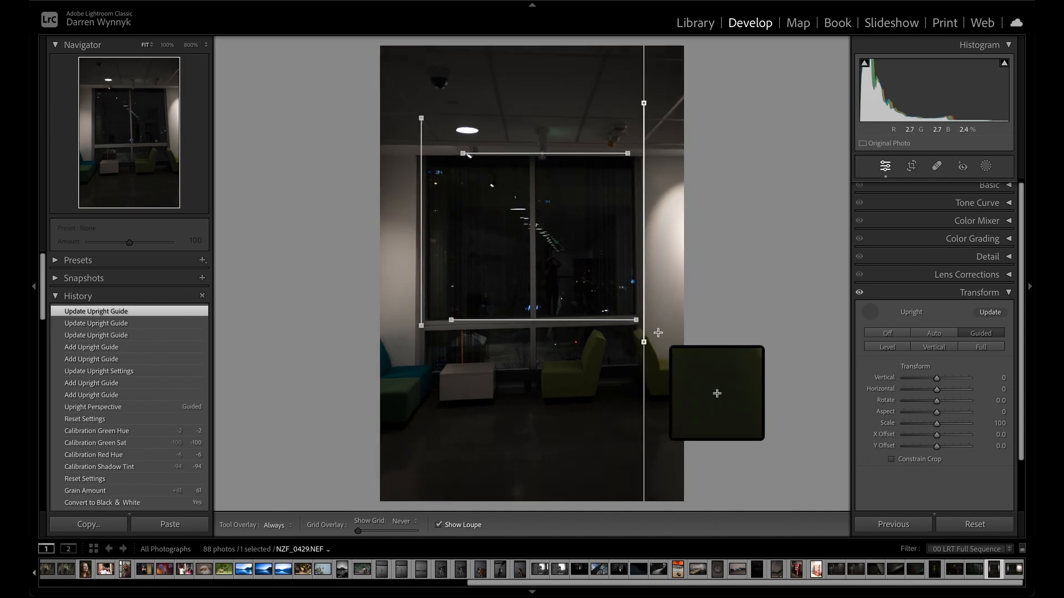
{"action": "mouse_move", "coordinate": [420, 319]}
{"action": "left_mouse_down"}
{"action": "mouse_move", "coordinate": [412, 321]}
{"action": "mouse_move", "coordinate": [452, 323]}
{"action": "mouse_move", "coordinate": [426, 322]}
{"action": "left_mouse_up"}
{"action": "left_click_drag", "start_coordinate": [638, 322], "coordinate": [637, 317]}
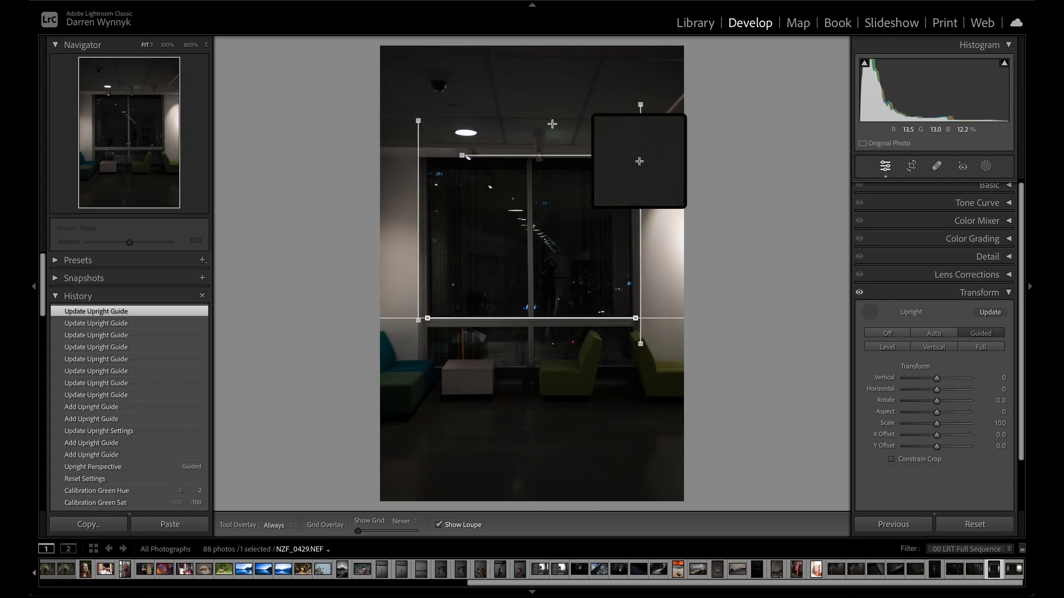
{"action": "left_click_drag", "start_coordinate": [463, 156], "coordinate": [425, 158]}
{"action": "mouse_move", "coordinate": [624, 156]}
{"action": "left_mouse_down"}
{"action": "mouse_move", "coordinate": [645, 153]}
{"action": "mouse_move", "coordinate": [638, 158]}
{"action": "left_mouse_up"}
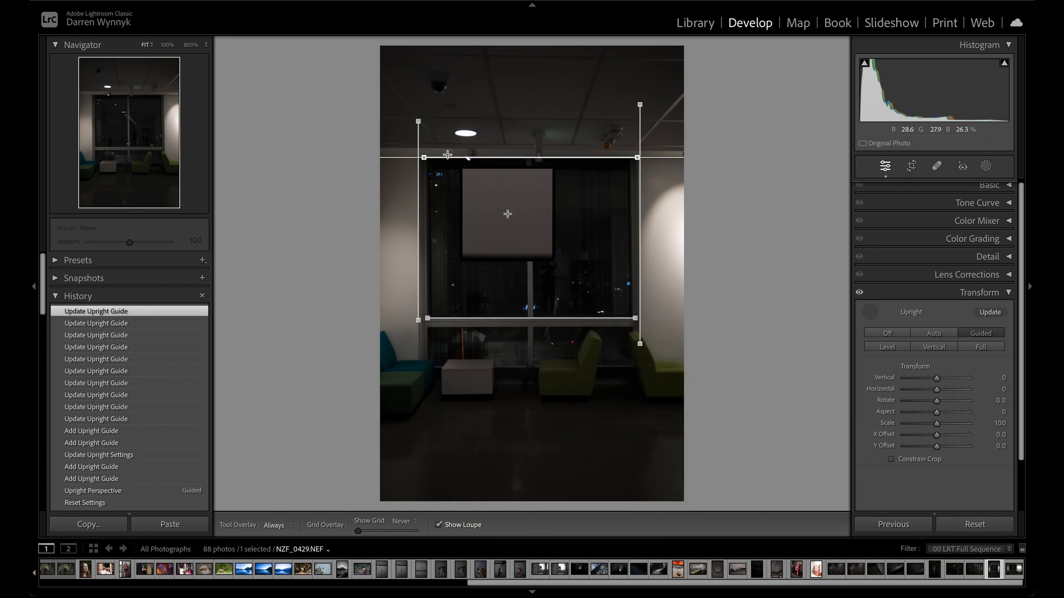
{"action": "left_click", "coordinate": [870, 312]}
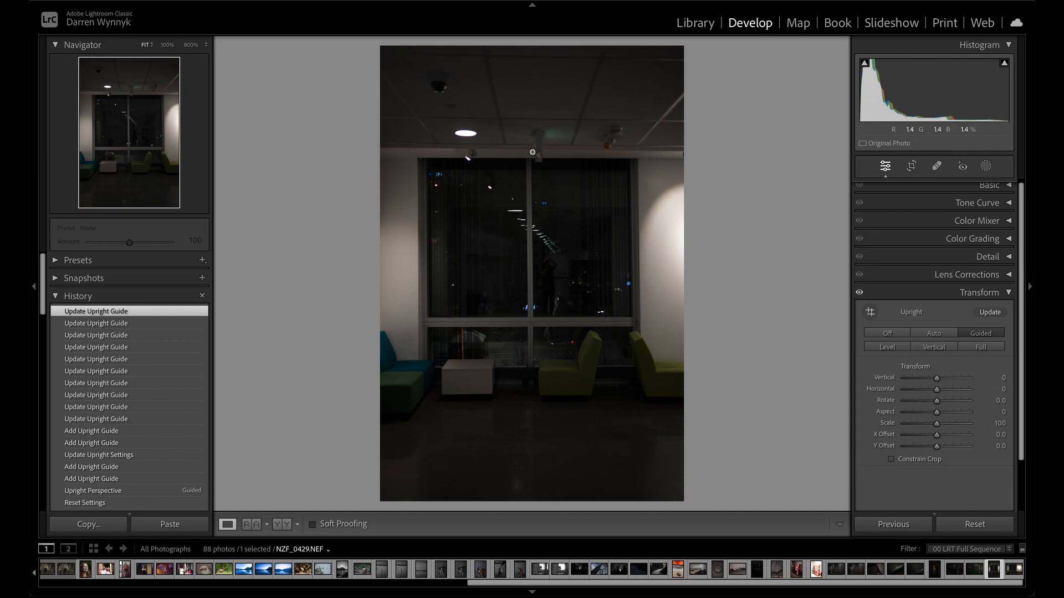
Step: Compare the photo with Upright off and with the Guided correction, ending with Upright off
{"action": "left_click", "coordinate": [883, 333]}
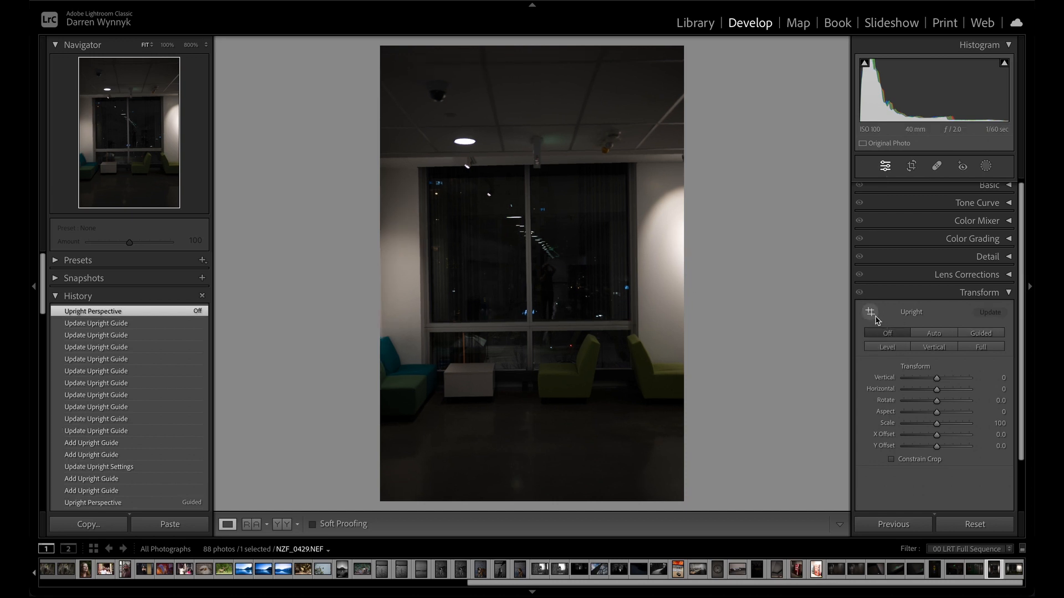
{"action": "left_click", "coordinate": [871, 312]}
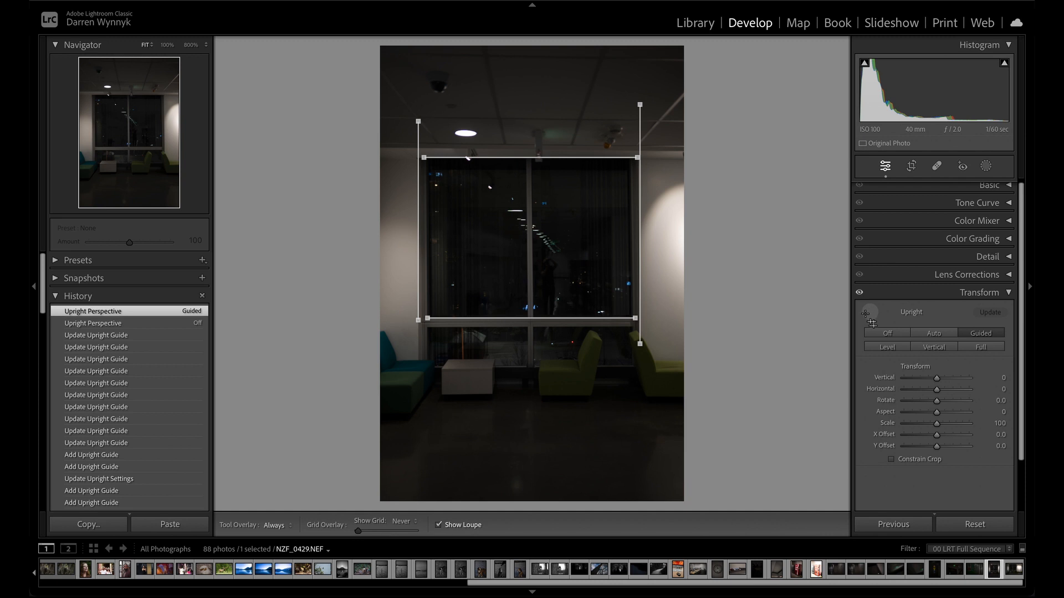
{"action": "left_click", "coordinate": [871, 313]}
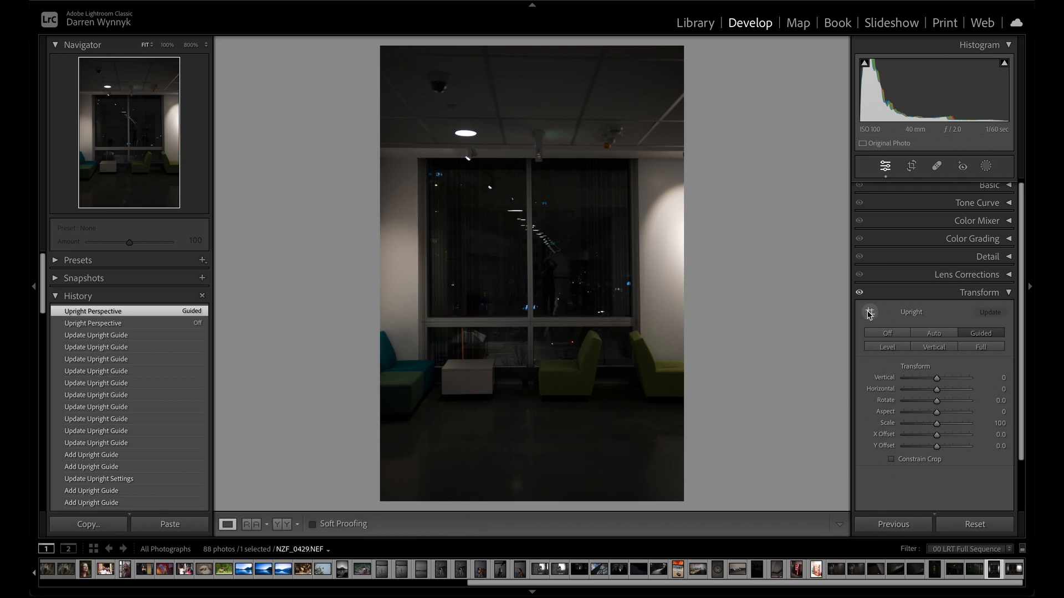
{"action": "left_click", "coordinate": [890, 334]}
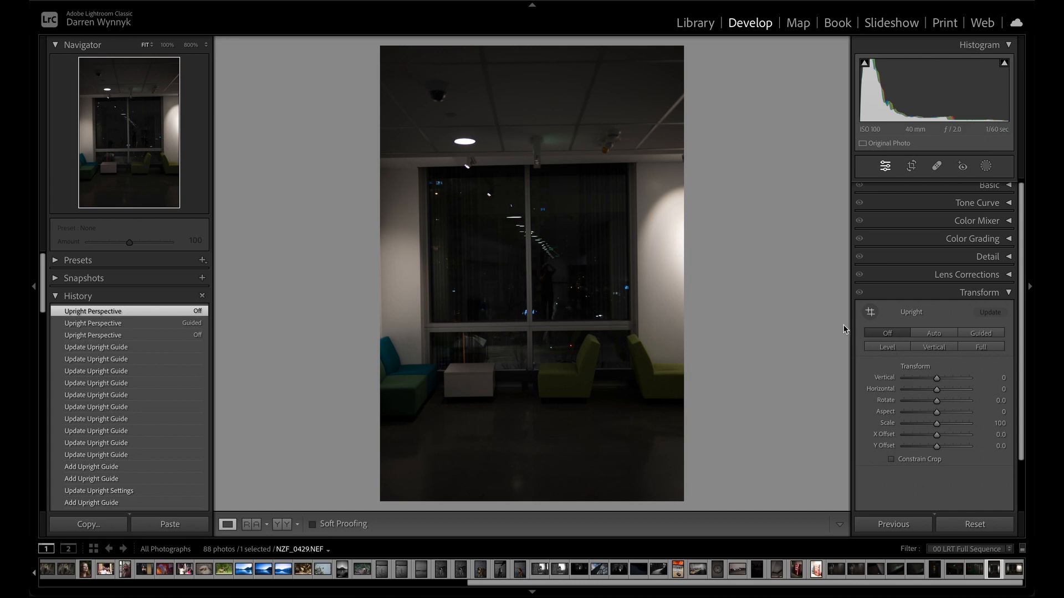
Step: Compare the Auto and Guided Upright corrections on the window photo, ending on Guided
{"action": "left_click", "coordinate": [937, 334]}
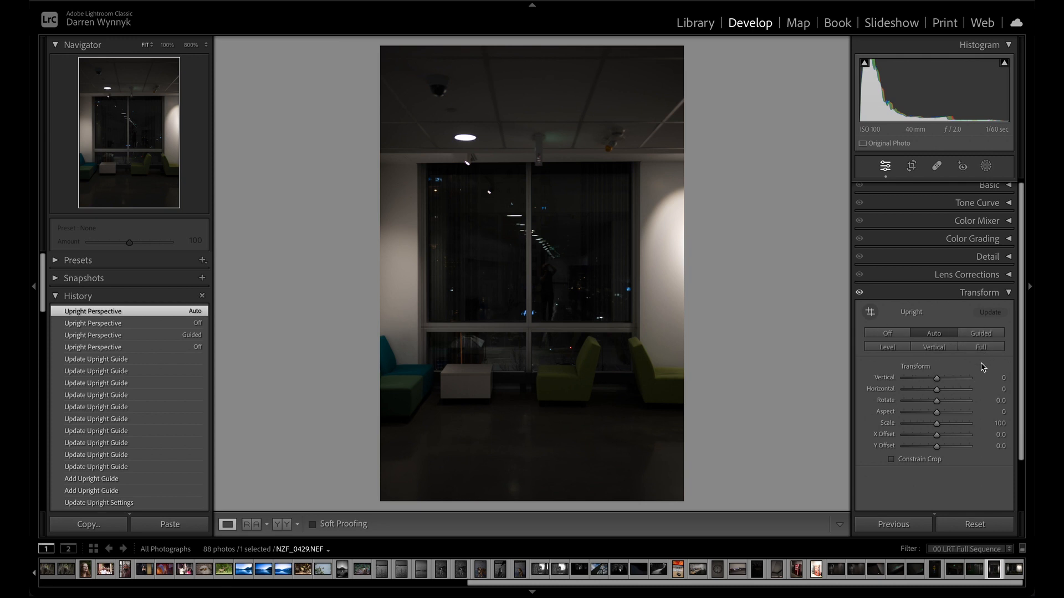
{"action": "left_click", "coordinate": [981, 333]}
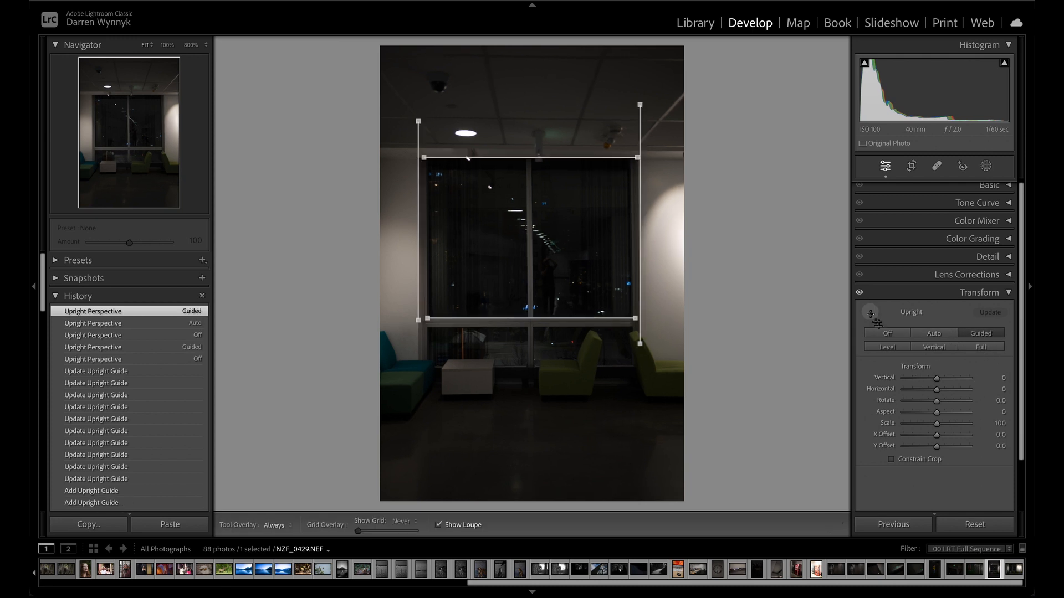
{"action": "left_click", "coordinate": [934, 333]}
{"action": "left_click", "coordinate": [871, 312]}
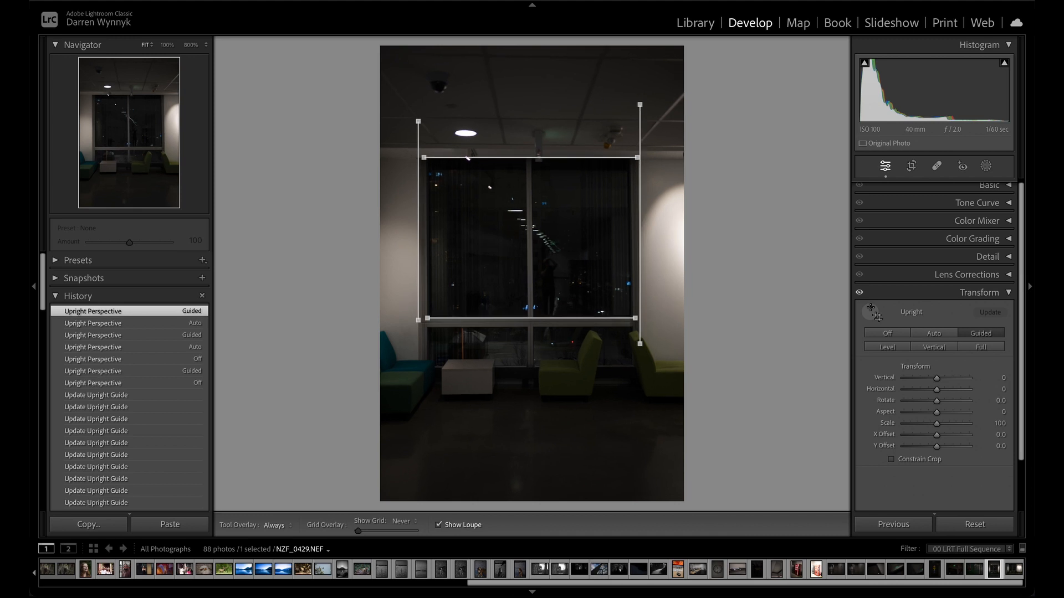
{"action": "left_click", "coordinate": [934, 333]}
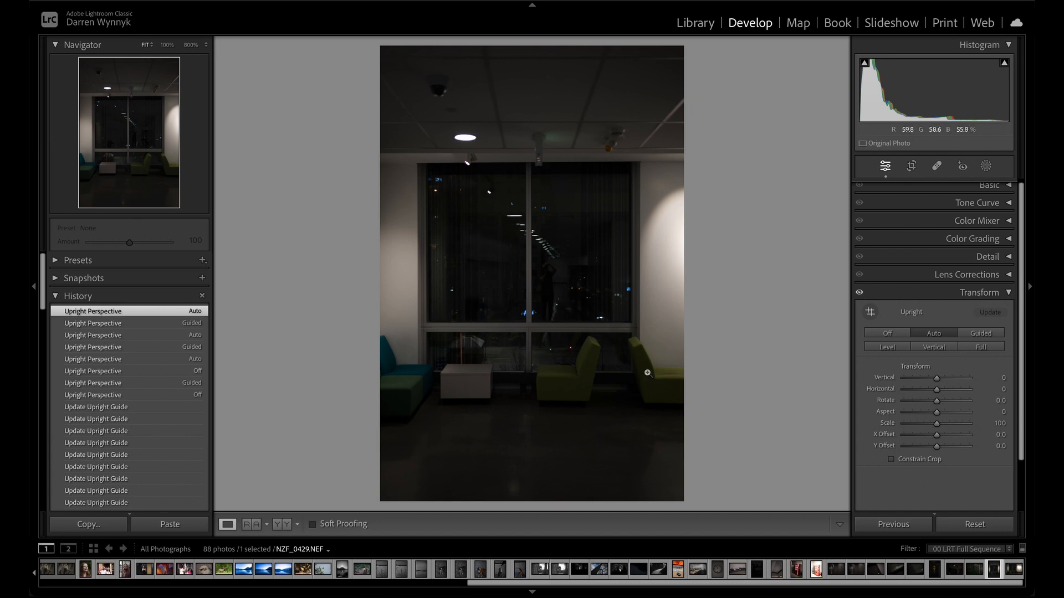
{"action": "left_click", "coordinate": [982, 334]}
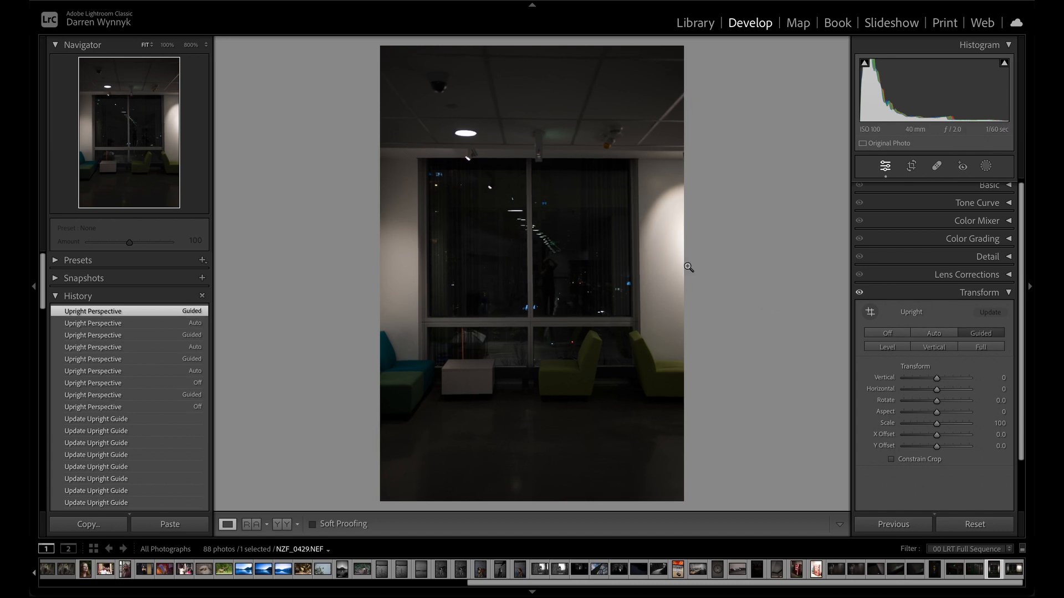
Step: Try the Level, Vertical and Full Upright corrections, and set Upright to Off
{"action": "left_click", "coordinate": [898, 349]}
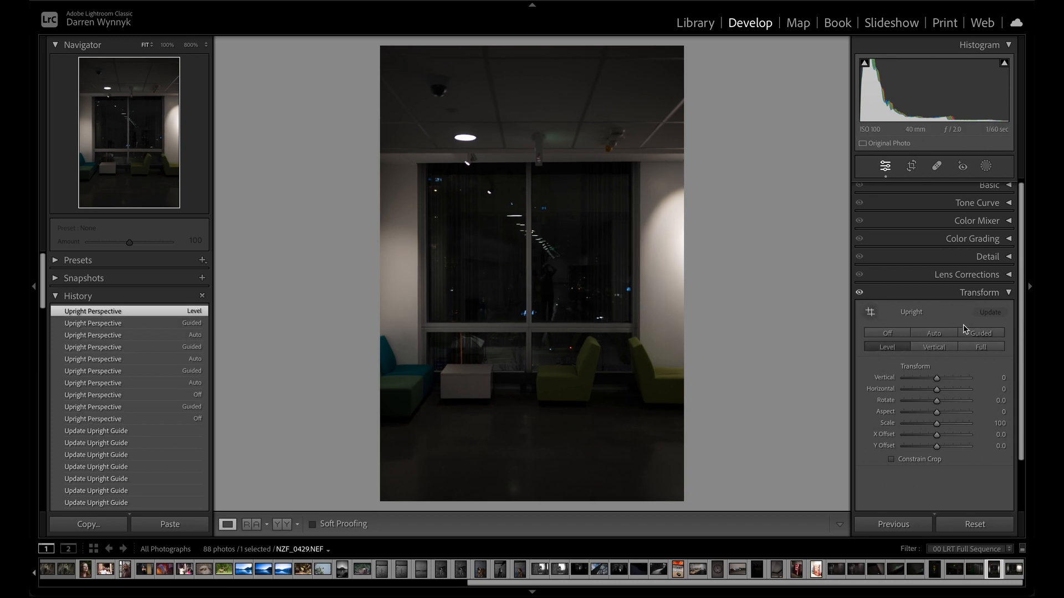
{"action": "left_click", "coordinate": [936, 348]}
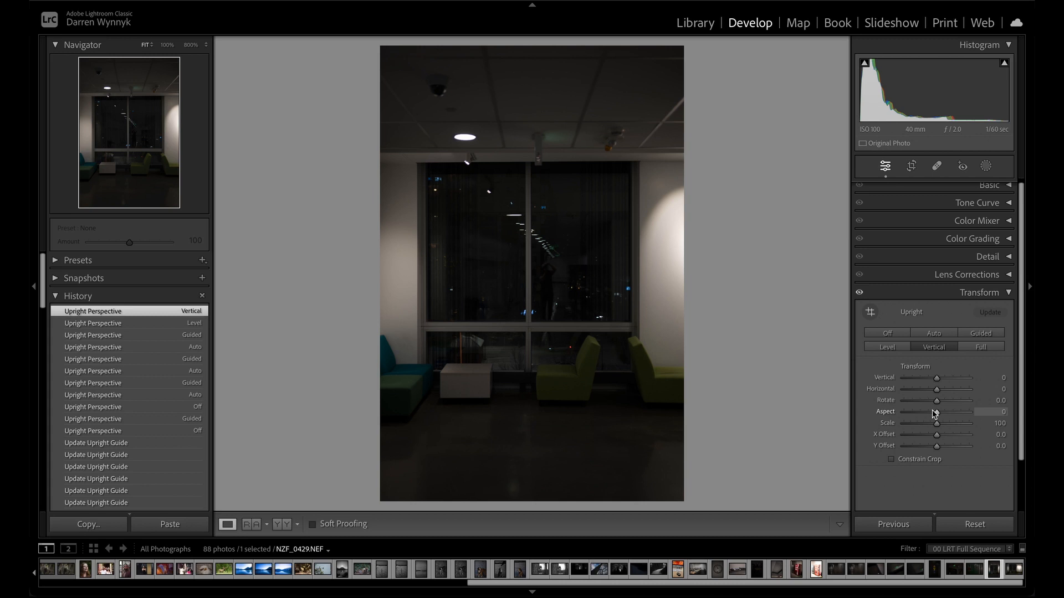
{"action": "left_click", "coordinate": [986, 347]}
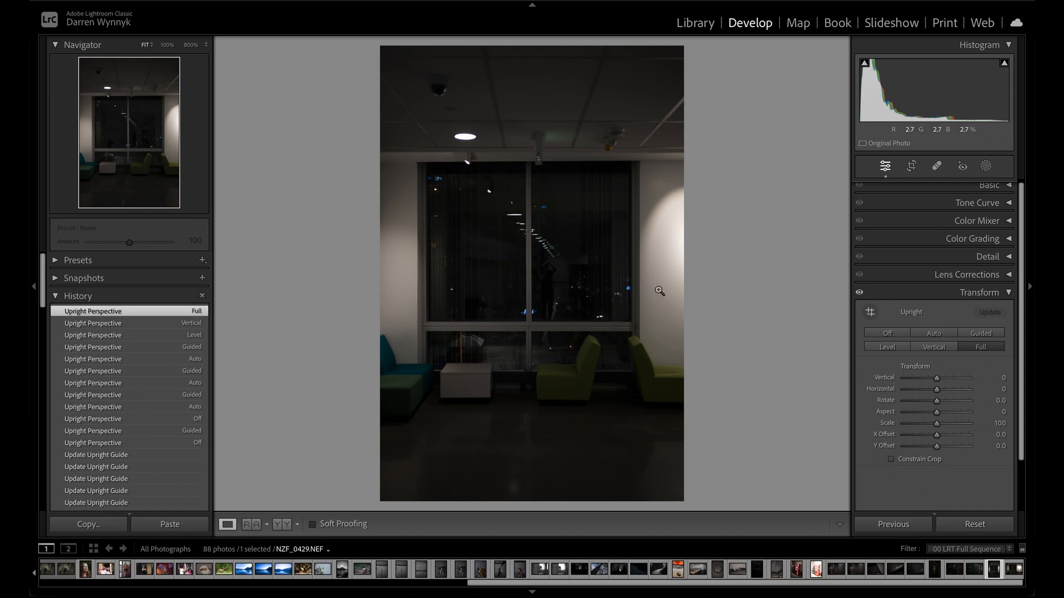
{"action": "left_click", "coordinate": [889, 334]}
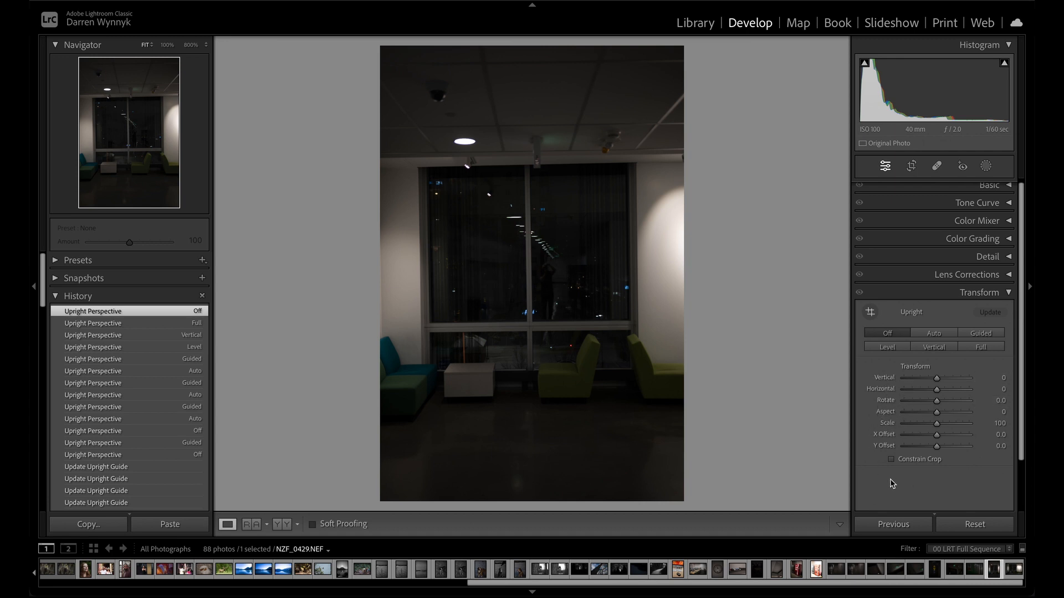
Step: Enable Constrain to Image in the crop settings, turn it off through Transform's Constrain Crop option, and close the crop tool
{"action": "left_click", "coordinate": [1009, 275]}
{"action": "left_click", "coordinate": [949, 292]}
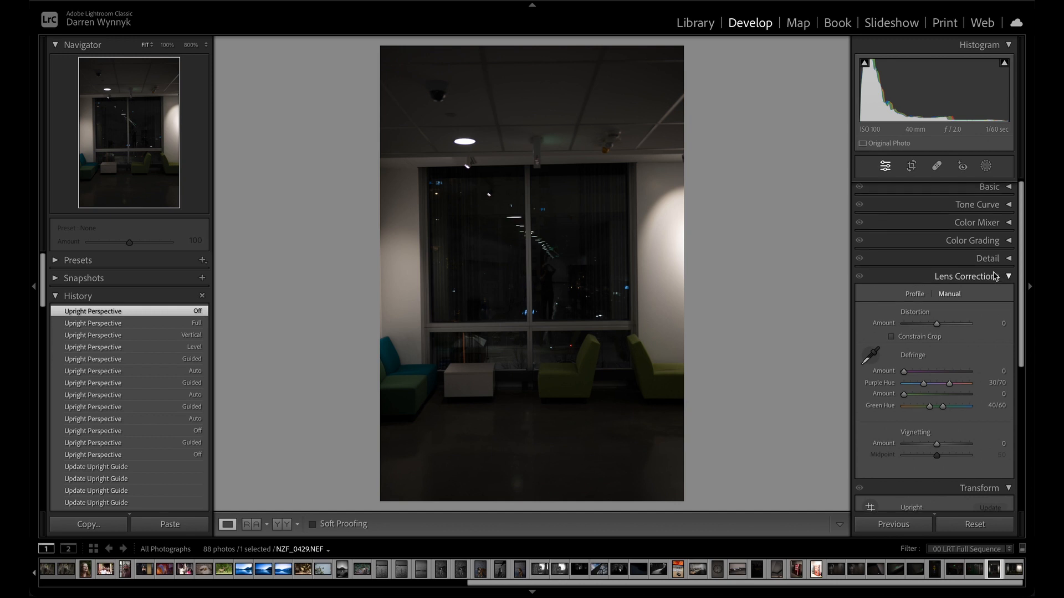
{"action": "left_click", "coordinate": [912, 166]}
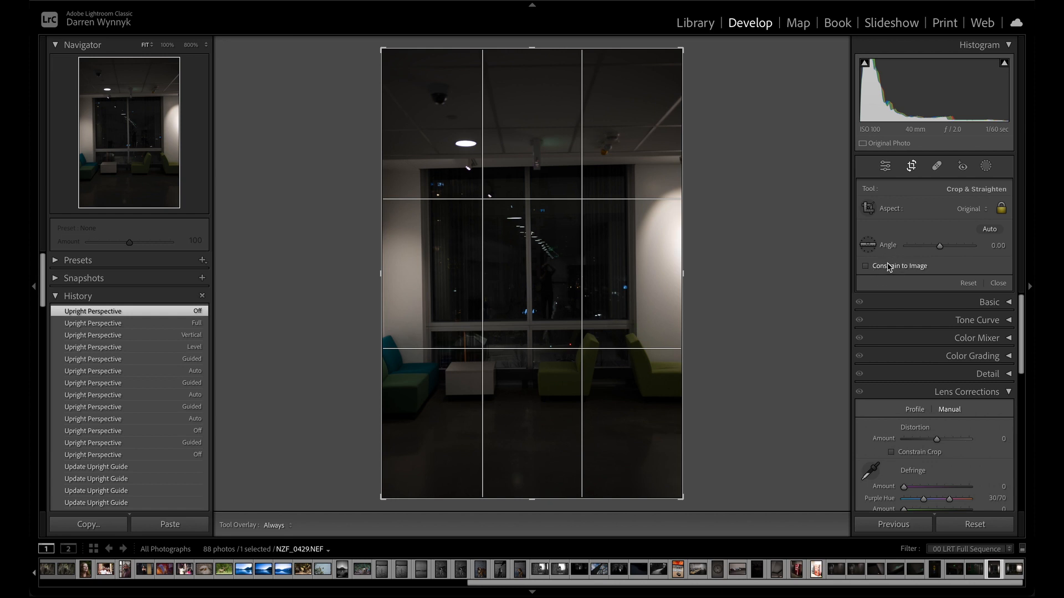
{"action": "left_click", "coordinate": [883, 266]}
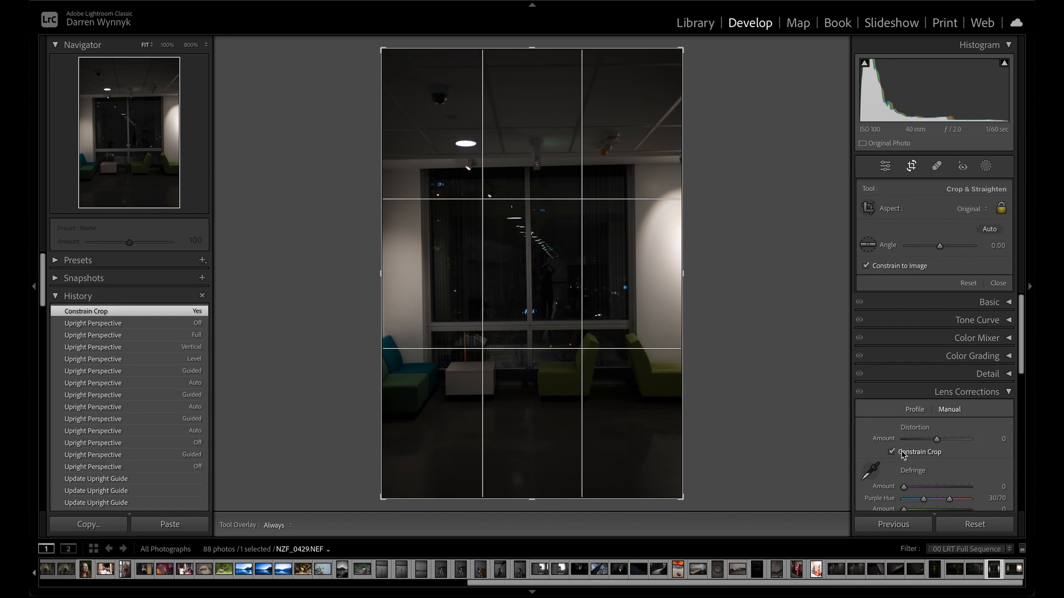
{"action": "scroll", "coordinate": [910, 402], "scroll_direction": "down", "scroll_amount": 5}
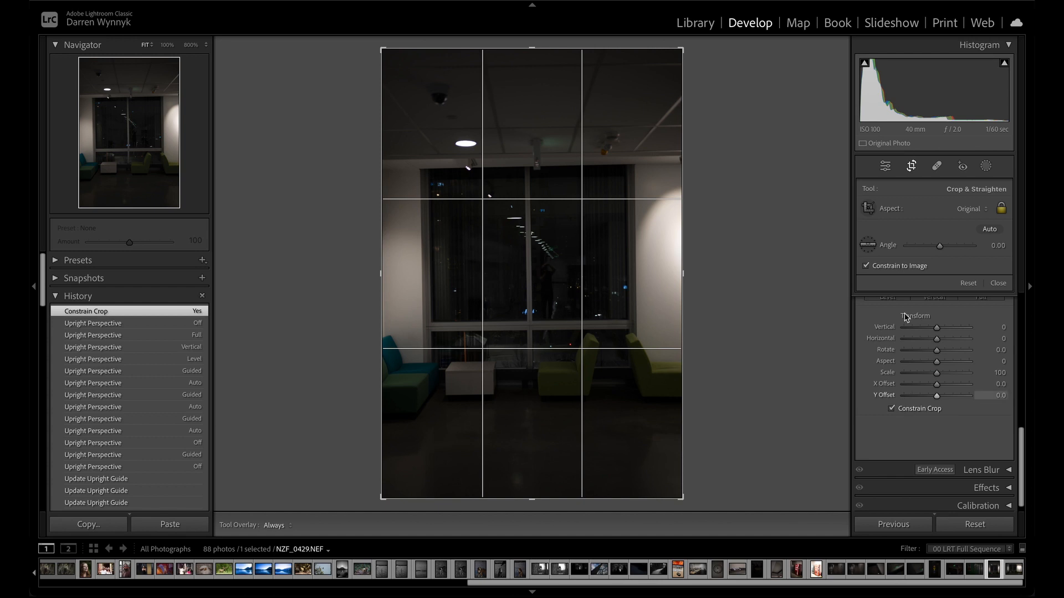
{"action": "left_click", "coordinate": [903, 411]}
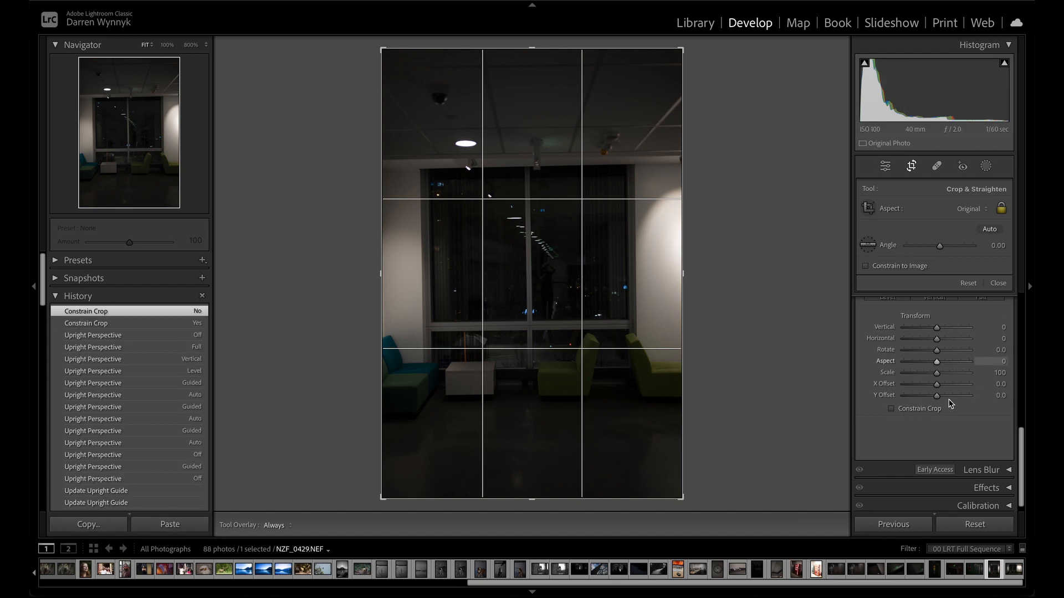
{"action": "scroll", "coordinate": [951, 367], "scroll_direction": "down", "scroll_amount": 1}
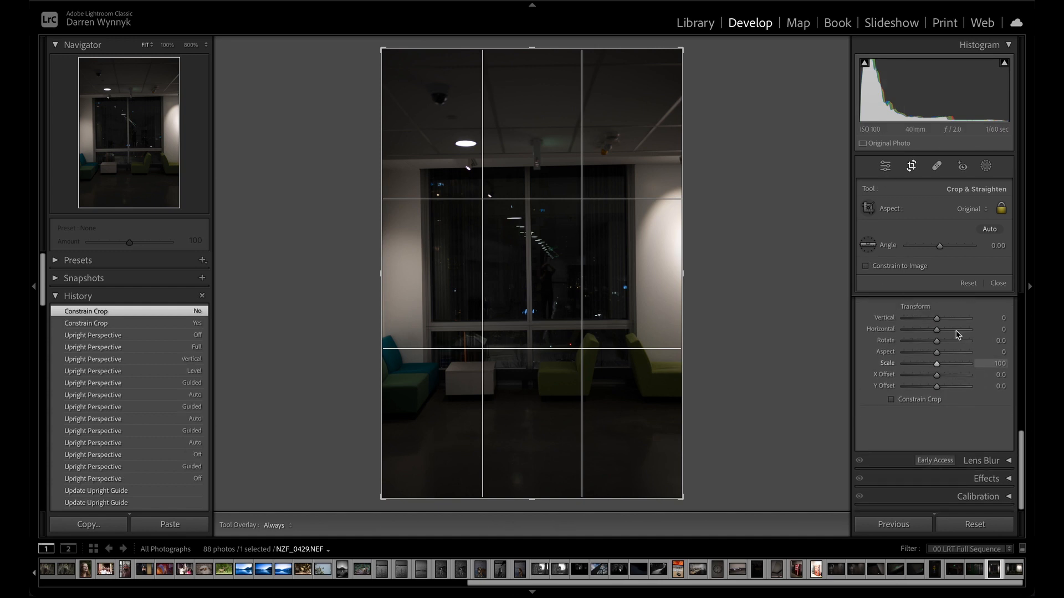
{"action": "left_click", "coordinate": [998, 283]}
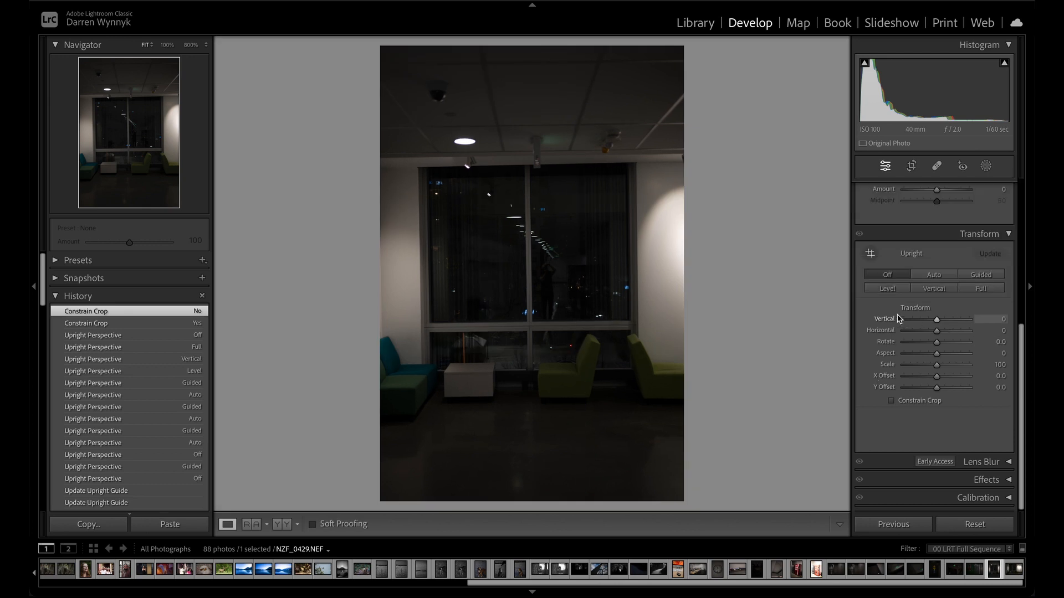
{"action": "scroll", "coordinate": [922, 400], "scroll_direction": "up", "scroll_amount": 2}
{"action": "scroll", "coordinate": [923, 400], "scroll_direction": "down", "scroll_amount": 2}
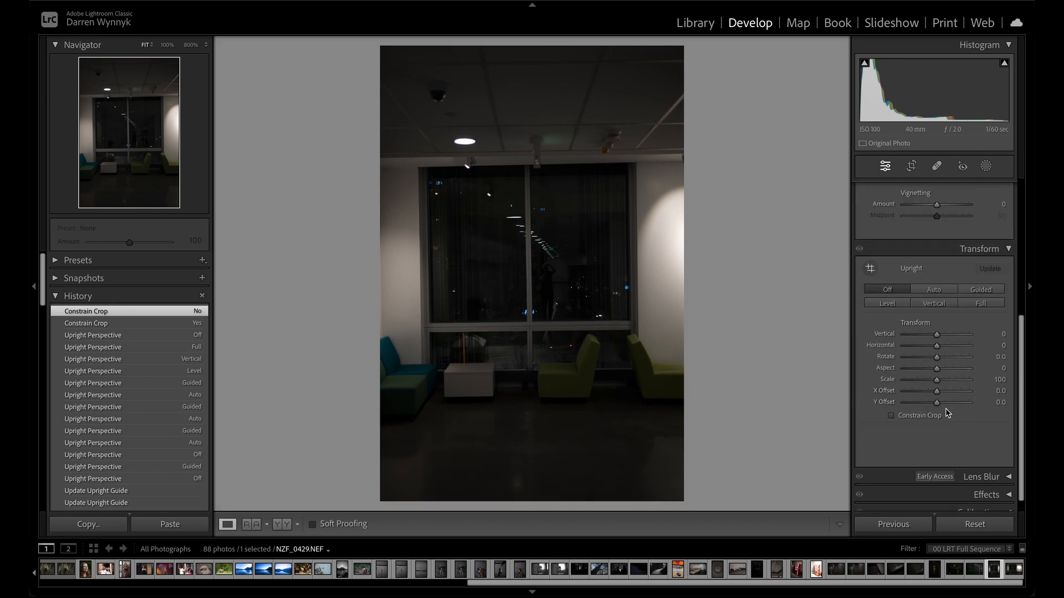
Step: Try the manual Transform with Aspect at -100 and X Offset at -31.7, and reset both values to 0
{"action": "left_click_drag", "start_coordinate": [937, 368], "coordinate": [772, 385]}
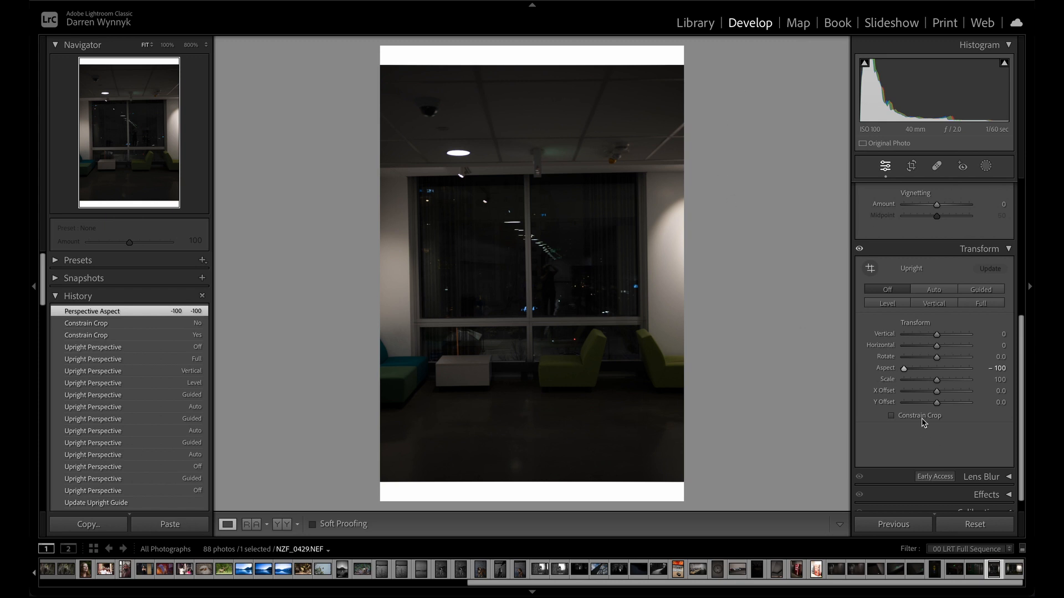
{"action": "left_click_drag", "start_coordinate": [936, 391], "coordinate": [926, 391]}
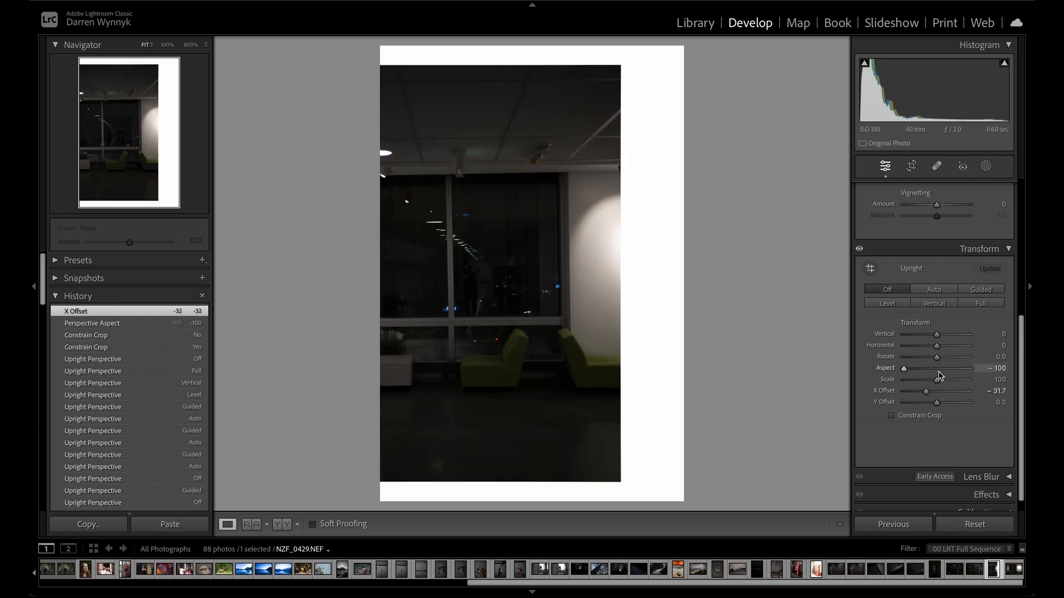
{"action": "double_click", "coordinate": [892, 368]}
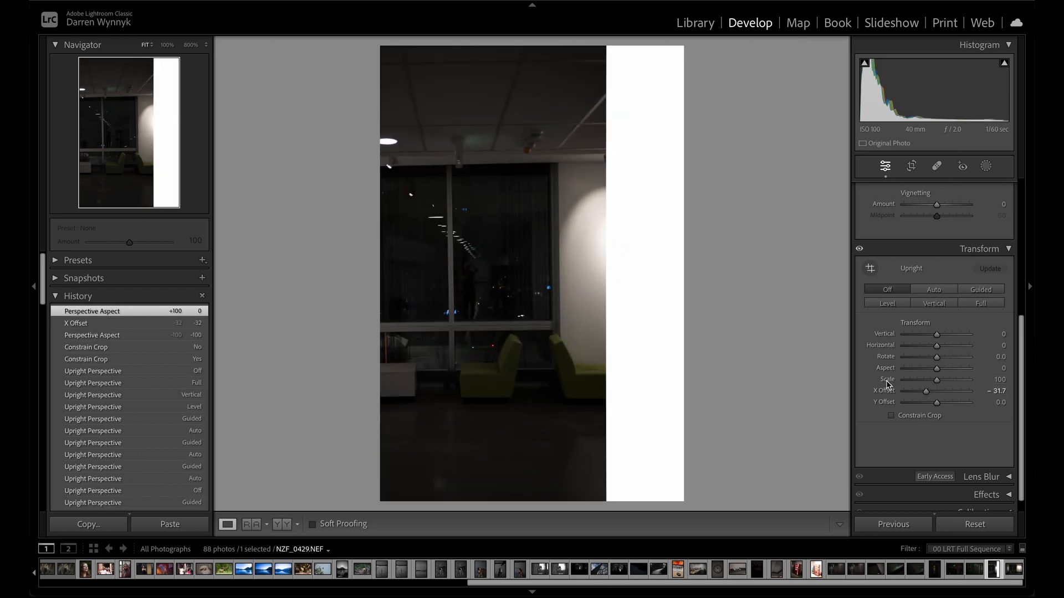
{"action": "double_click", "coordinate": [885, 390]}
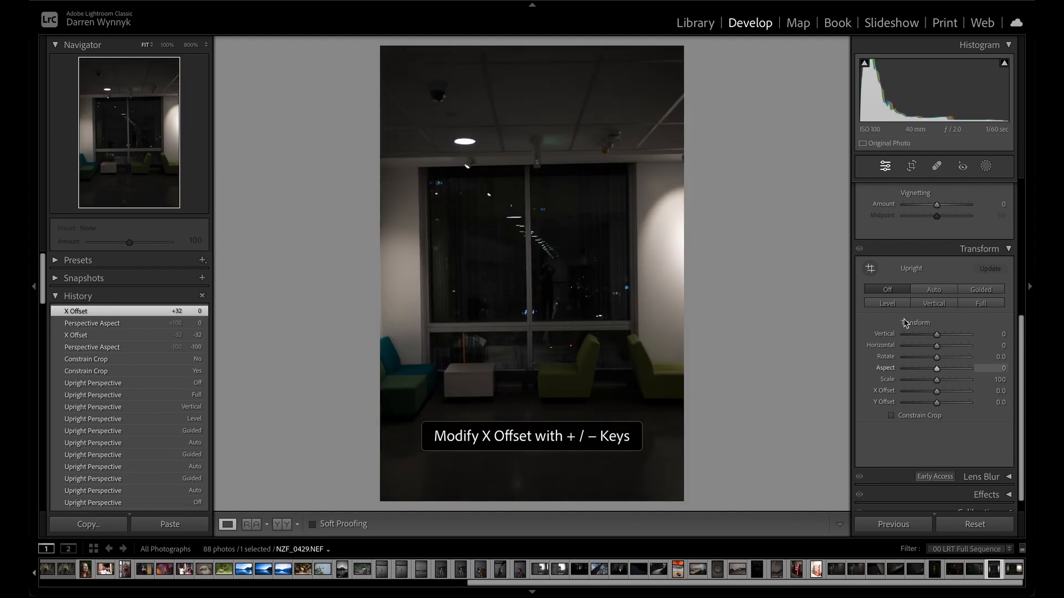
Step: Try manual Transform values of Vertical +4, Horizontal 5, Rotate -5, Aspect 3 and Scale 89, resetting each to its default
{"action": "mouse_move", "coordinate": [936, 337]}
{"action": "left_mouse_down"}
{"action": "mouse_move", "coordinate": [918, 339]}
{"action": "mouse_move", "coordinate": [964, 337]}
{"action": "mouse_move", "coordinate": [901, 346]}
{"action": "mouse_move", "coordinate": [950, 341]}
{"action": "mouse_move", "coordinate": [924, 339]}
{"action": "mouse_move", "coordinate": [938, 339]}
{"action": "left_mouse_up"}
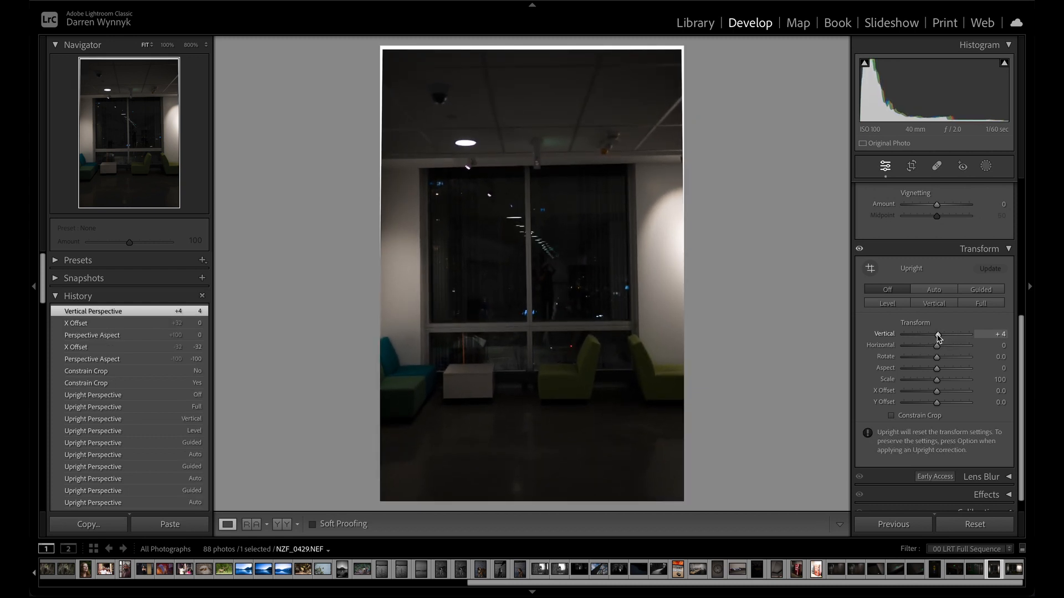
{"action": "double_click", "coordinate": [938, 340]}
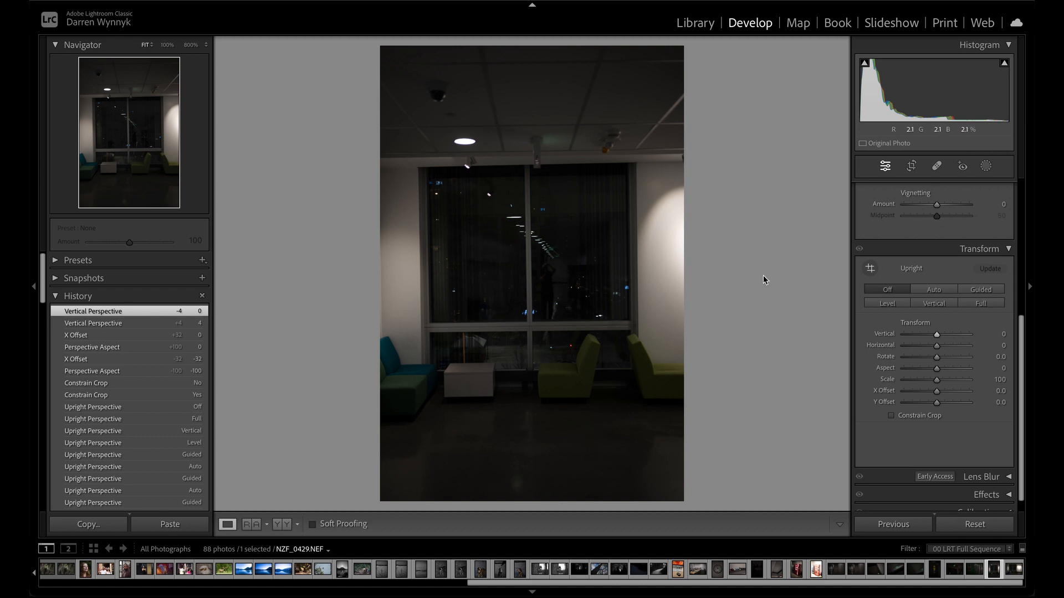
{"action": "left_click_drag", "start_coordinate": [937, 346], "coordinate": [931, 392]}
{"action": "double_click", "coordinate": [940, 348]}
{"action": "double_click", "coordinate": [921, 359]}
{"action": "double_click", "coordinate": [936, 369]}
{"action": "double_click", "coordinate": [942, 379]}
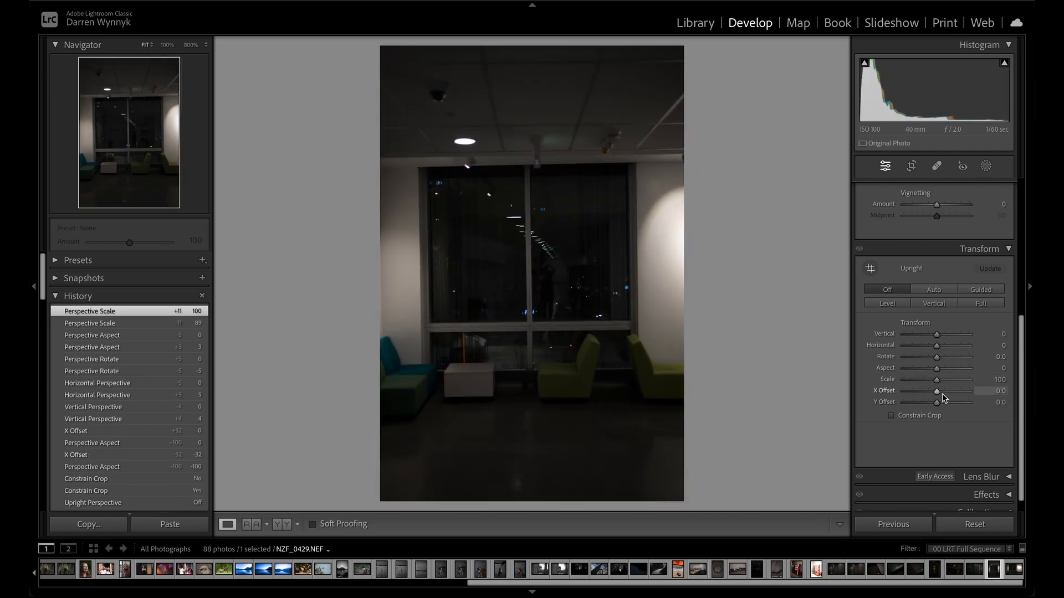
Step: Try shifting the photo with an X Offset of 6 and a Y Offset of -2, and reset both offsets
{"action": "mouse_move", "coordinate": [936, 392]}
{"action": "left_mouse_down"}
{"action": "mouse_move", "coordinate": [908, 385]}
{"action": "mouse_move", "coordinate": [952, 390]}
{"action": "mouse_move", "coordinate": [906, 391]}
{"action": "mouse_move", "coordinate": [953, 393]}
{"action": "mouse_move", "coordinate": [913, 392]}
{"action": "mouse_move", "coordinate": [939, 394]}
{"action": "mouse_move", "coordinate": [915, 406]}
{"action": "mouse_move", "coordinate": [957, 408]}
{"action": "mouse_move", "coordinate": [920, 404]}
{"action": "mouse_move", "coordinate": [936, 404]}
{"action": "left_mouse_up"}
{"action": "double_click", "coordinate": [939, 394]}
{"action": "double_click", "coordinate": [937, 404]}
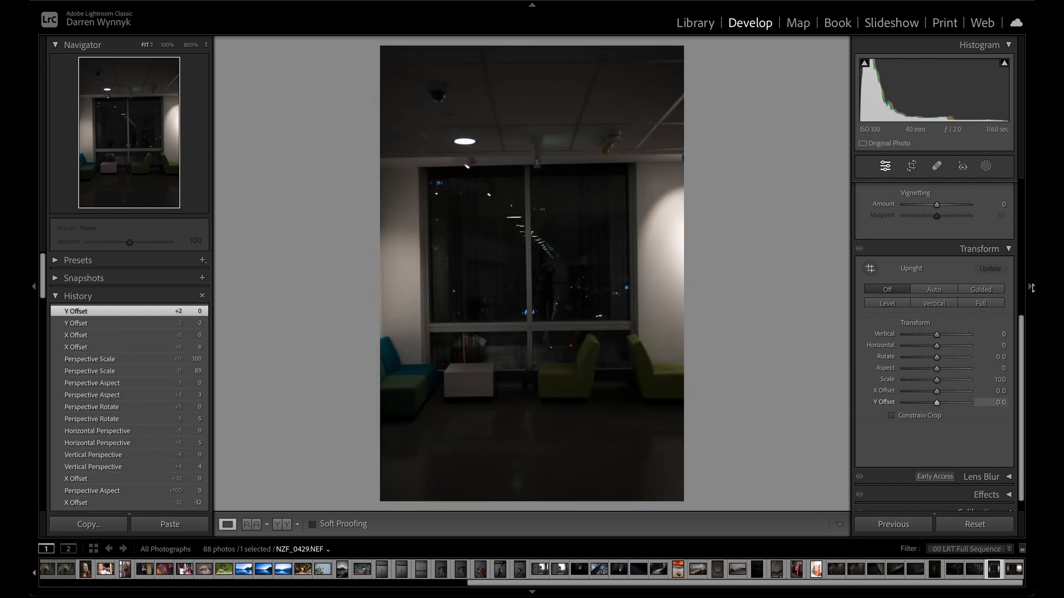
Step: Close the Transform and Lens Corrections settings and view the Lens Blur options
{"action": "left_click", "coordinate": [1009, 251]}
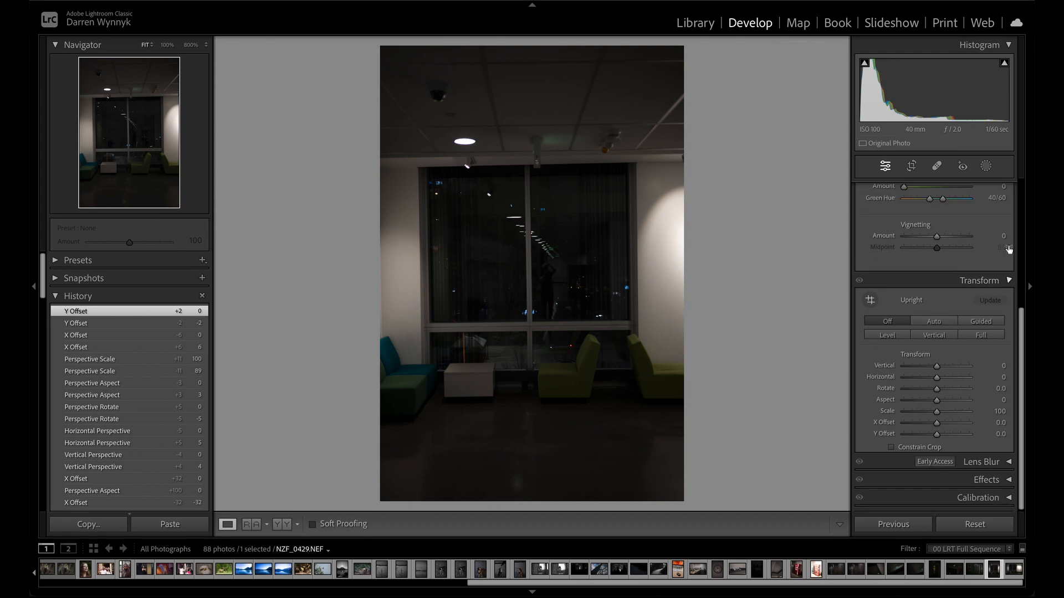
{"action": "left_click", "coordinate": [1009, 241]}
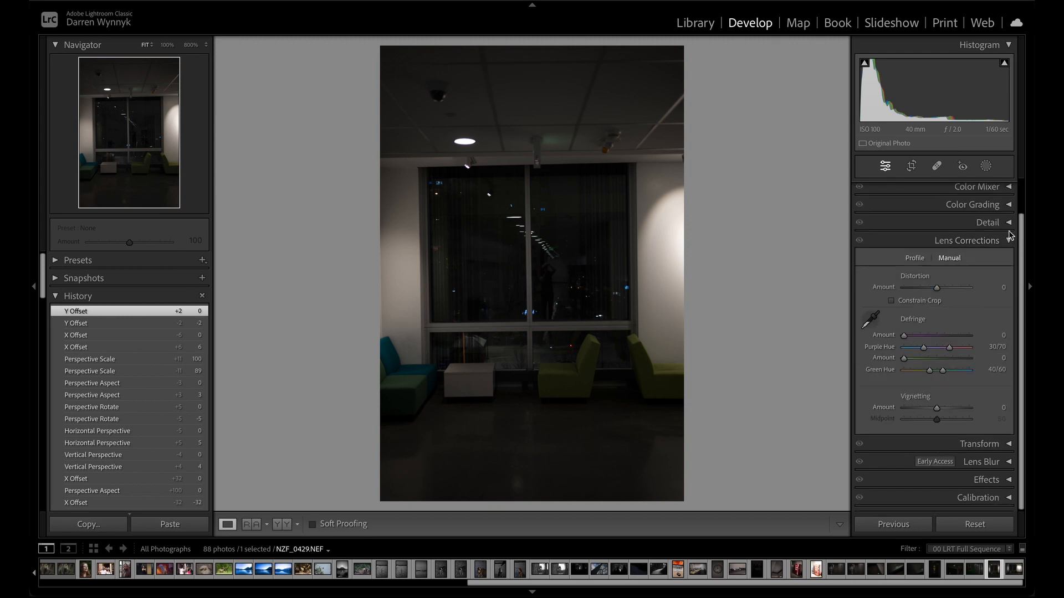
{"action": "left_click", "coordinate": [1009, 241]}
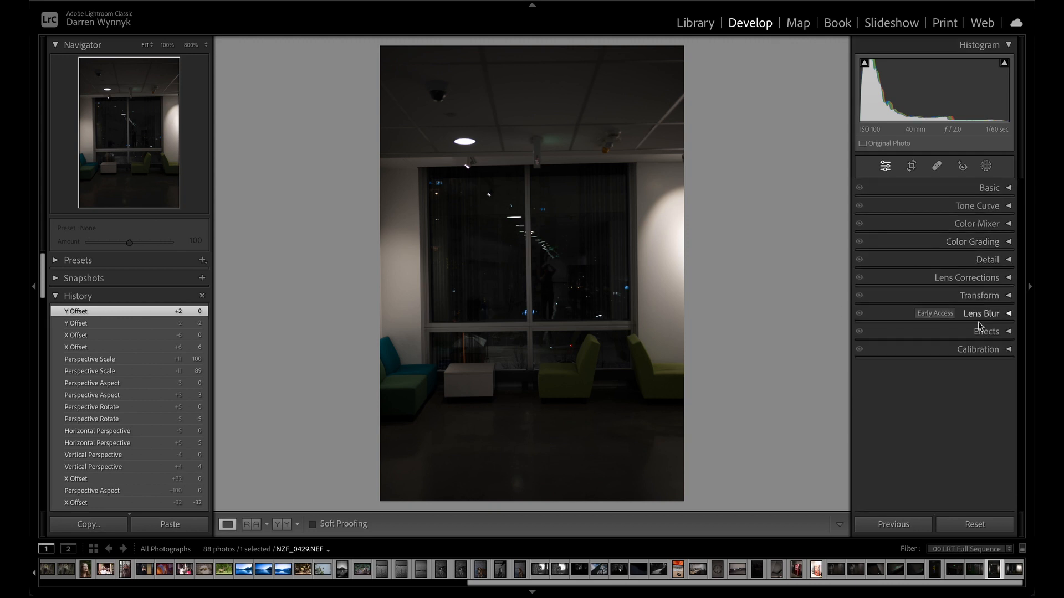
{"action": "left_click", "coordinate": [1006, 314]}
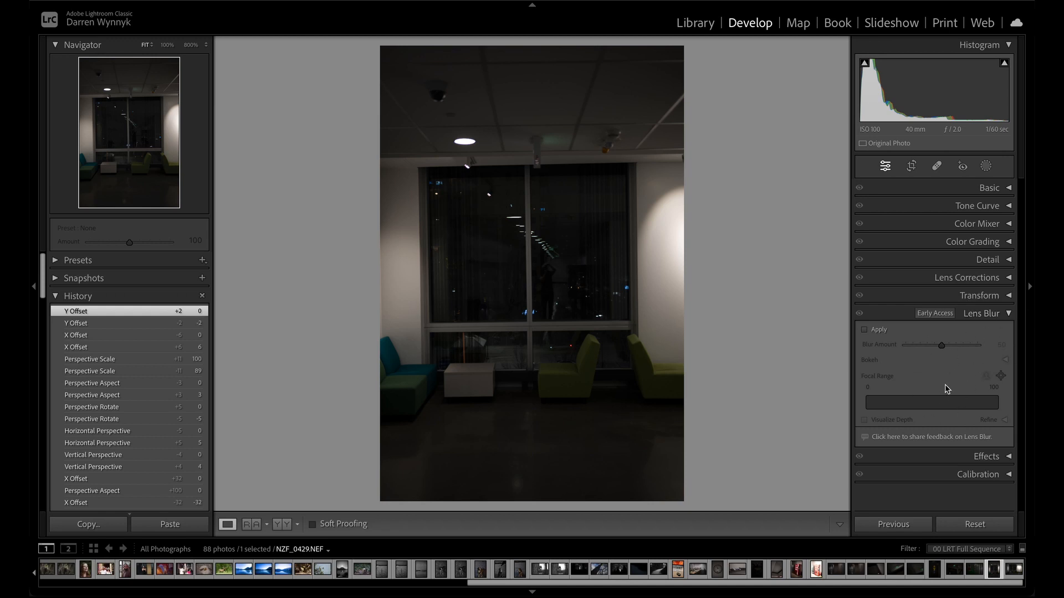
{"action": "left_click", "coordinate": [1008, 314]}
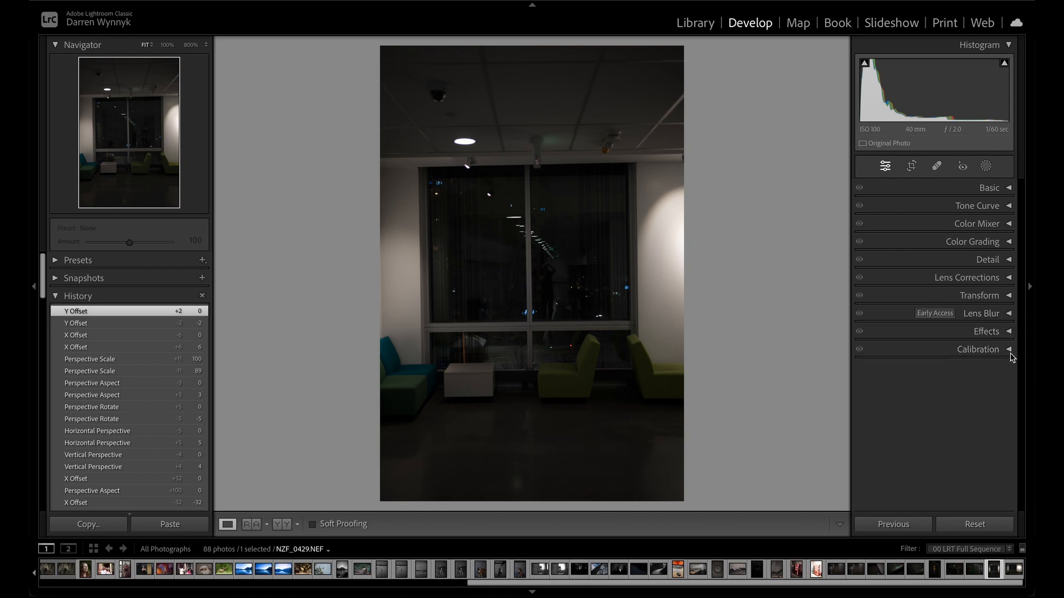
Step: Expand the Effects settings and crop the photo tightly around the window, table and green chair, keeping the original aspect ratio
{"action": "left_click", "coordinate": [1007, 332]}
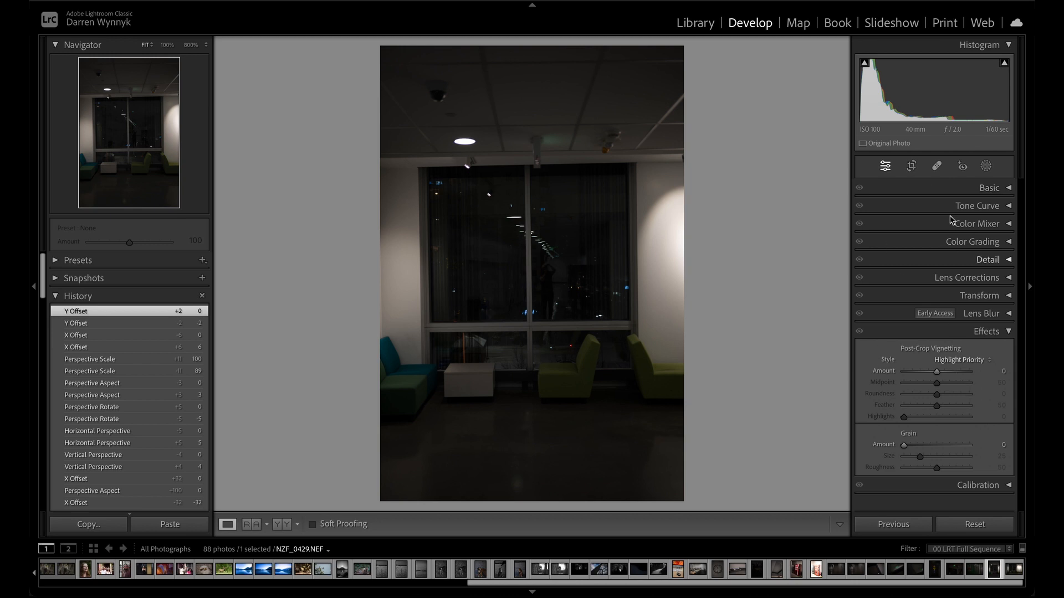
{"action": "left_click", "coordinate": [911, 166]}
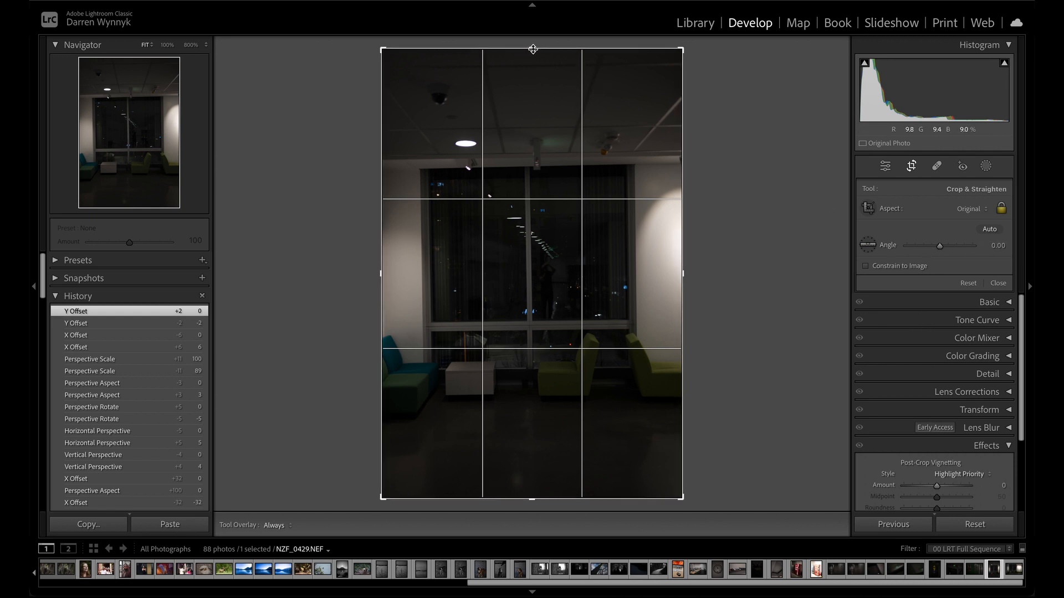
{"action": "left_click_drag", "start_coordinate": [531, 54], "coordinate": [531, 82]}
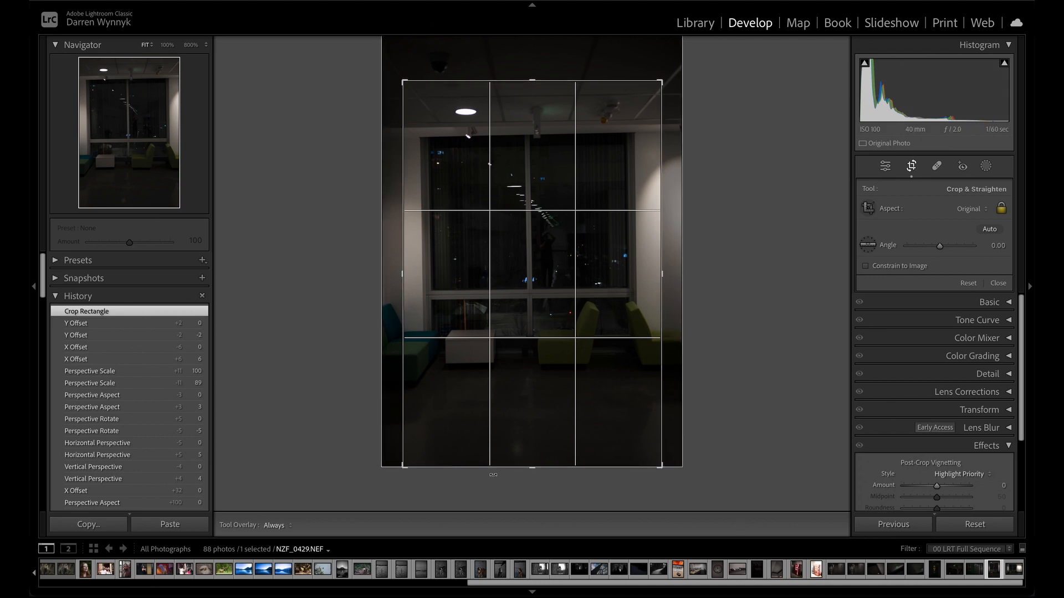
{"action": "left_click_drag", "start_coordinate": [528, 467], "coordinate": [529, 426]}
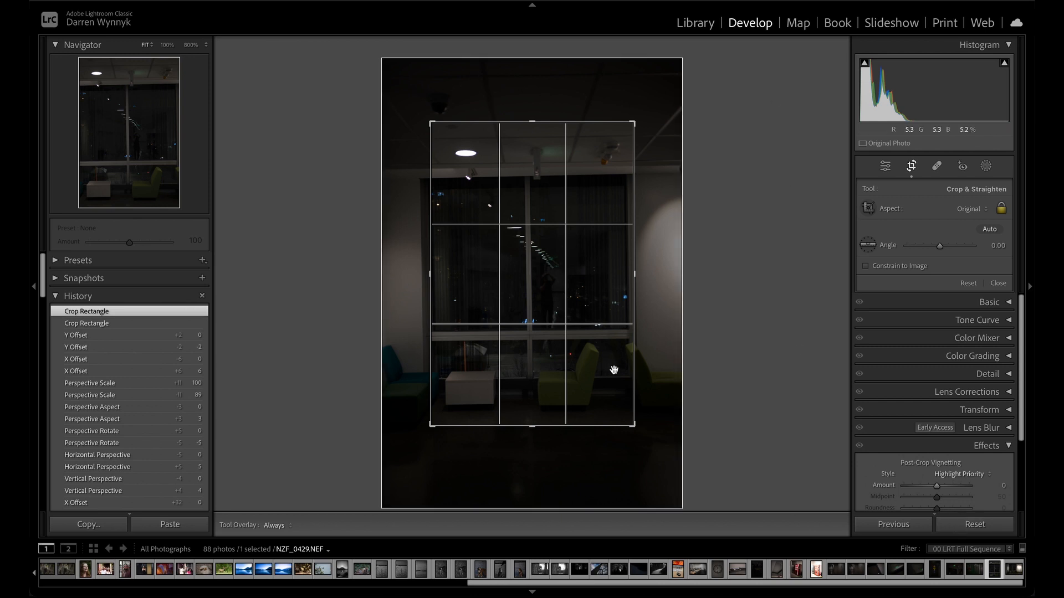
{"action": "key", "text": "Return"}
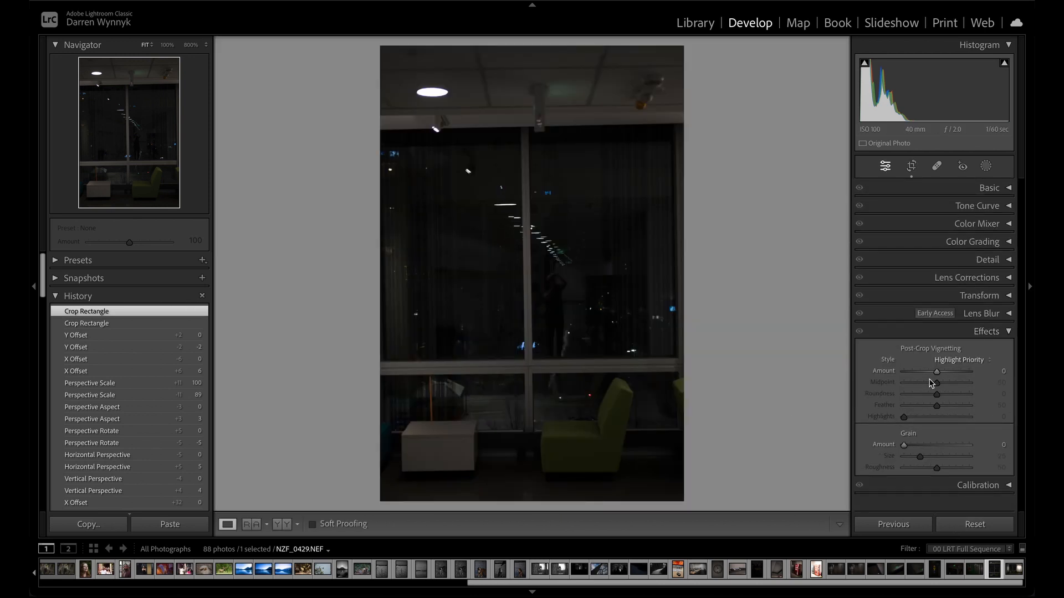
Step: Try different darkening strengths for the post-crop vignette and set its Amount to -28
{"action": "mouse_move", "coordinate": [936, 371]}
{"action": "left_mouse_down"}
{"action": "mouse_move", "coordinate": [964, 371]}
{"action": "mouse_move", "coordinate": [916, 374]}
{"action": "left_mouse_up"}
{"action": "left_click_drag", "start_coordinate": [915, 371], "coordinate": [927, 372]}
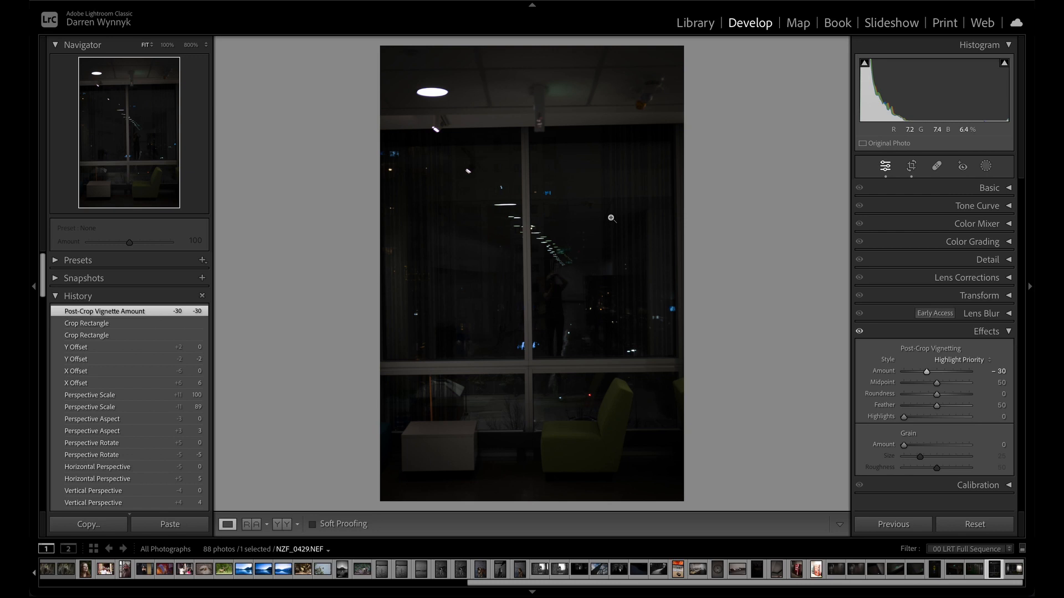
{"action": "mouse_move", "coordinate": [926, 372]}
{"action": "left_mouse_down"}
{"action": "mouse_move", "coordinate": [963, 376]}
{"action": "mouse_move", "coordinate": [935, 374]}
{"action": "mouse_move", "coordinate": [935, 382]}
{"action": "left_mouse_up"}
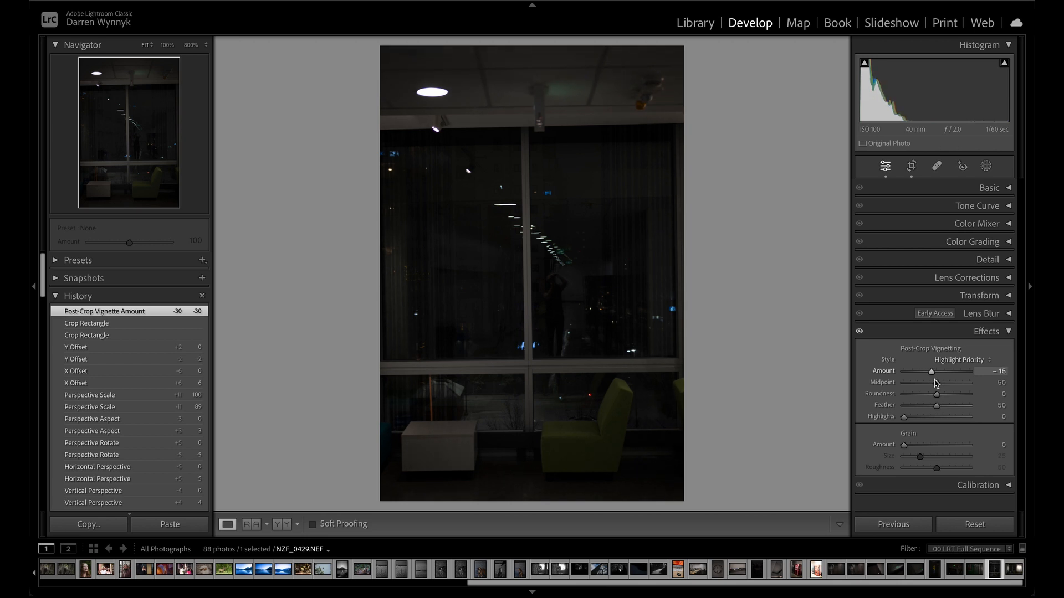
{"action": "left_click_drag", "start_coordinate": [935, 383], "coordinate": [933, 383]}
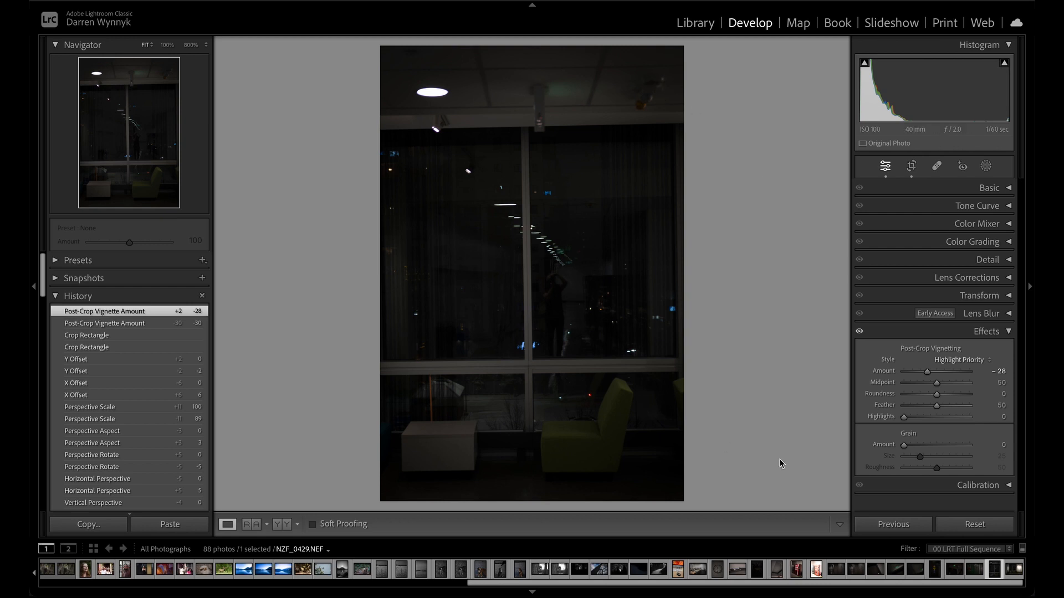
Step: Set the post-crop vignette to Amount -92, Midpoint 48, Roundness -16, Feather 58 and Highlights 100
{"action": "left_click_drag", "start_coordinate": [939, 398], "coordinate": [906, 372]}
{"action": "left_click_drag", "start_coordinate": [936, 384], "coordinate": [947, 424]}
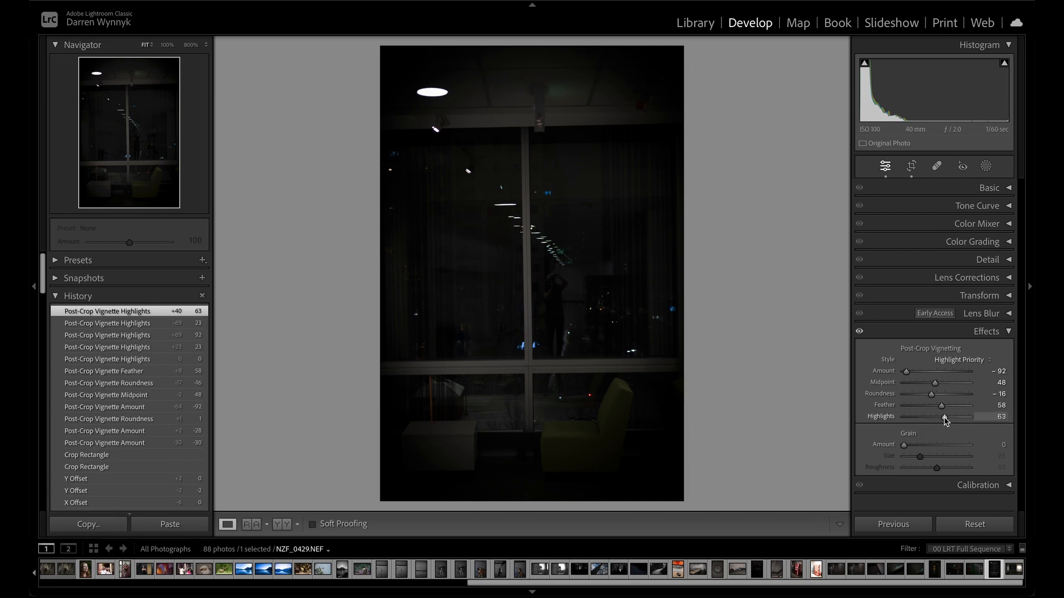
{"action": "double_click", "coordinate": [945, 423]}
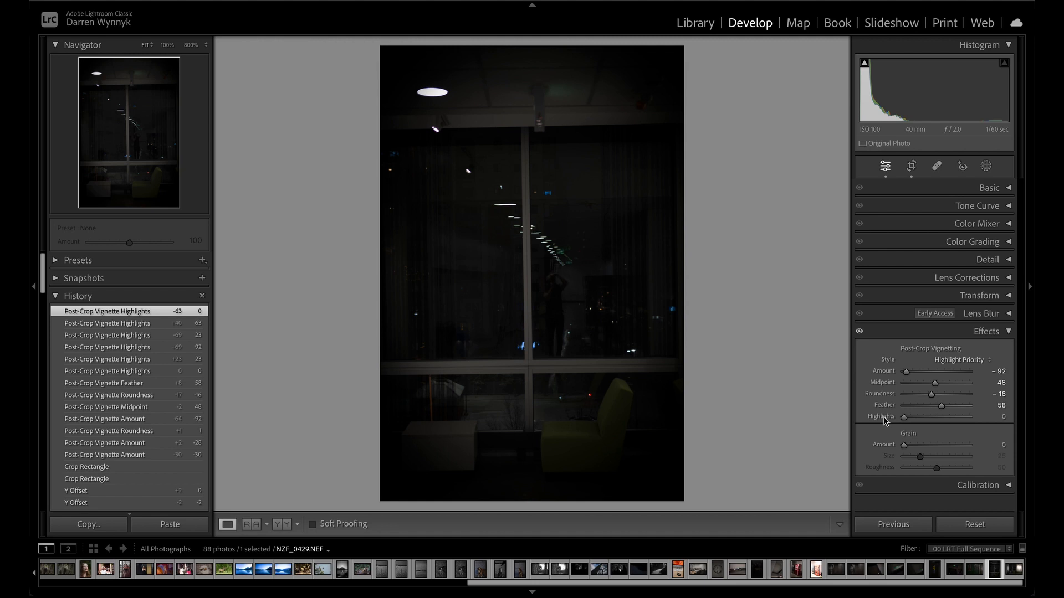
{"action": "left_click_drag", "start_coordinate": [905, 420], "coordinate": [978, 432]}
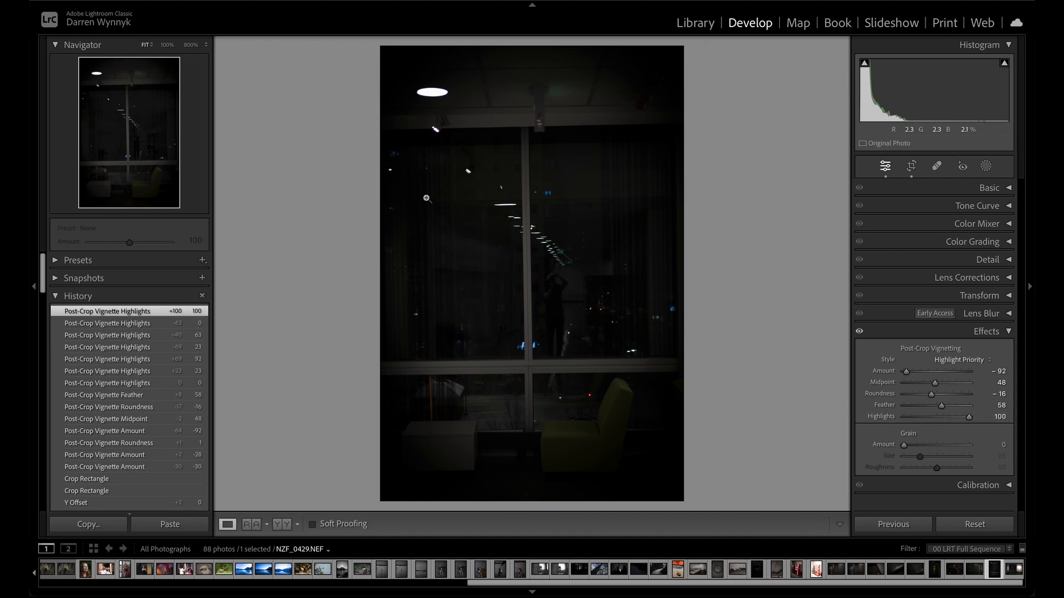
Step: Try a white vignette at Amount +100, set the Amount to -44, and reset the vignette Highlights to 0
{"action": "left_click_drag", "start_coordinate": [911, 371], "coordinate": [943, 370]}
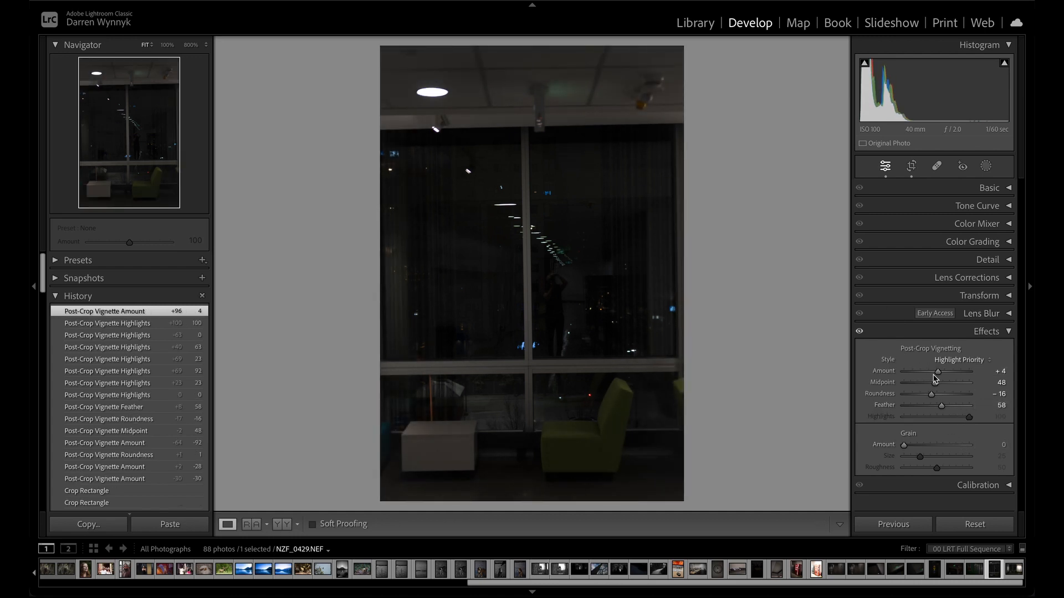
{"action": "left_click_drag", "start_coordinate": [937, 371], "coordinate": [1014, 389]}
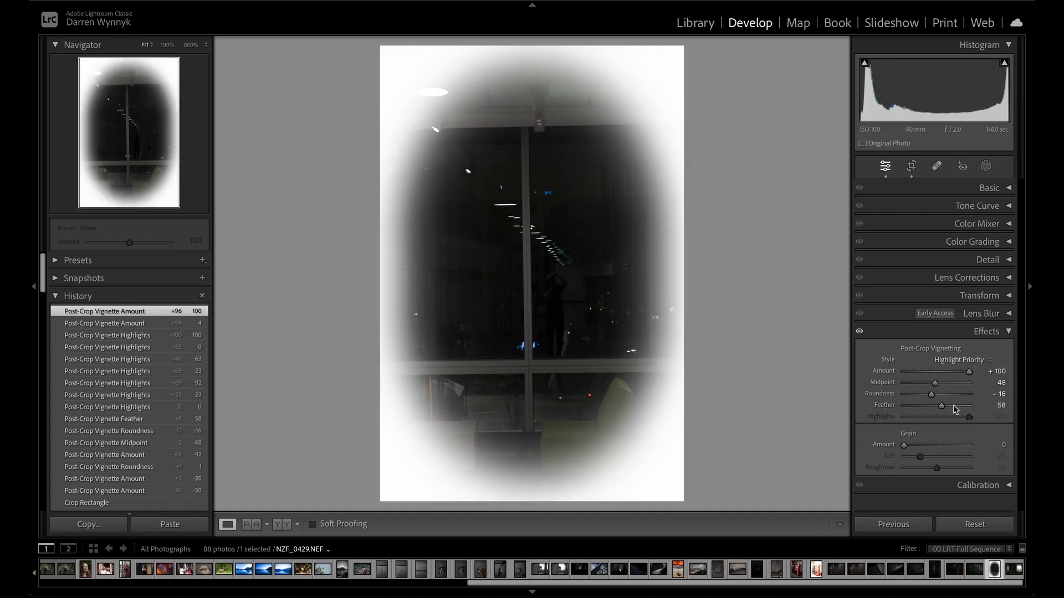
{"action": "left_click", "coordinate": [932, 375]}
{"action": "mouse_move", "coordinate": [933, 377]}
{"action": "left_mouse_down"}
{"action": "mouse_move", "coordinate": [955, 381]}
{"action": "mouse_move", "coordinate": [923, 372]}
{"action": "left_mouse_up"}
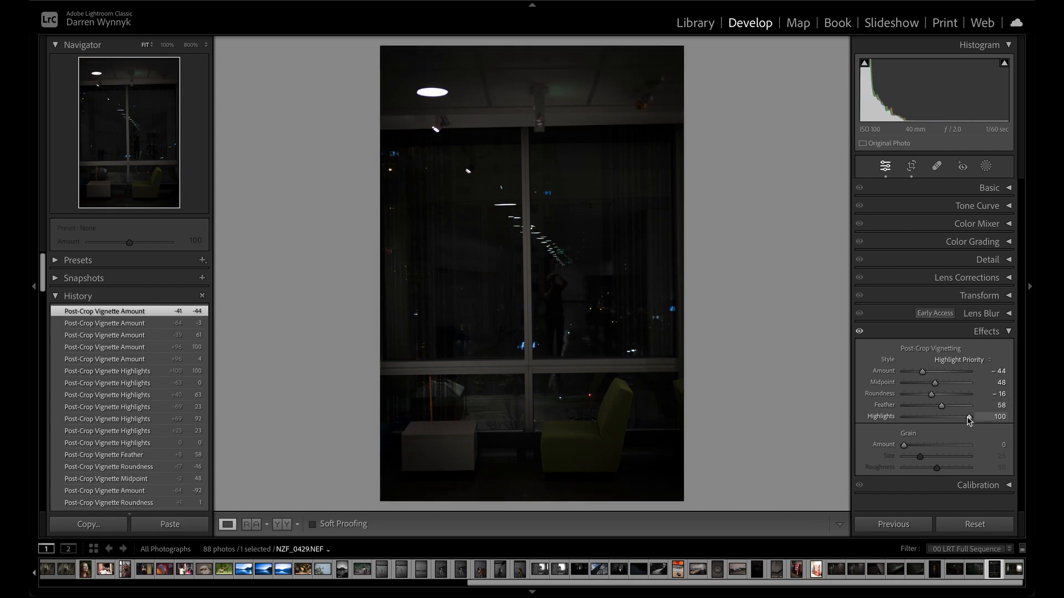
{"action": "left_click_drag", "start_coordinate": [968, 422], "coordinate": [941, 419]}
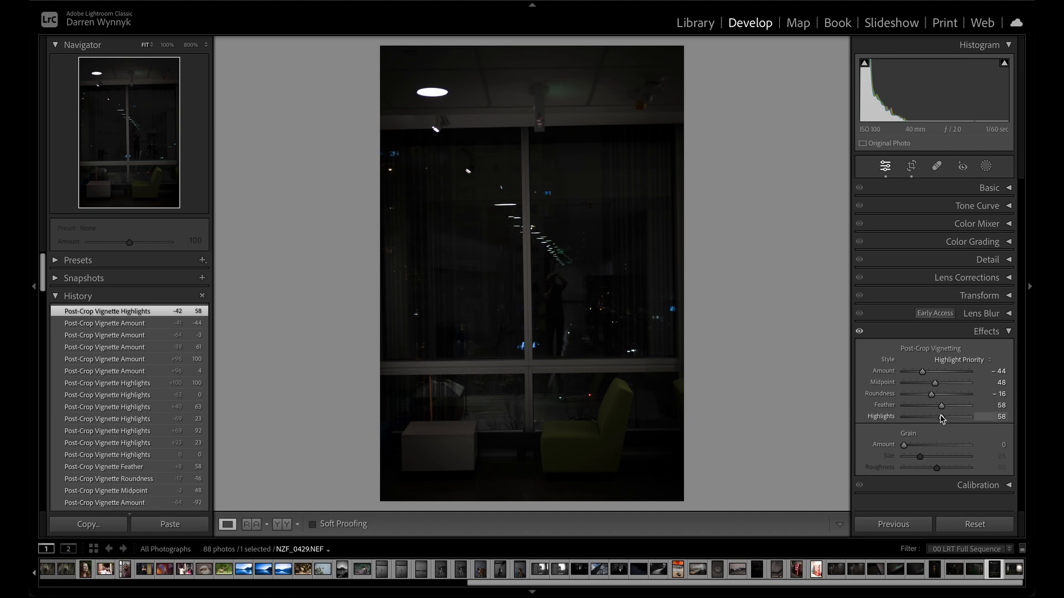
{"action": "double_click", "coordinate": [940, 417]}
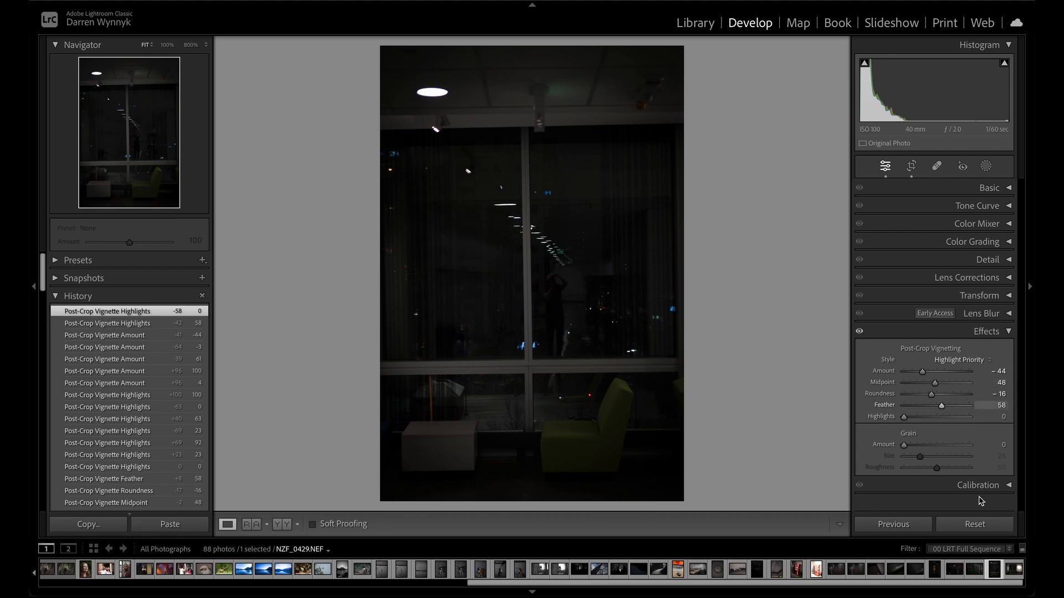
Step: Try Grain amounts such as 79 on a close-up of the window frame at 800%, and return Grain to 0
{"action": "left_click", "coordinate": [537, 382]}
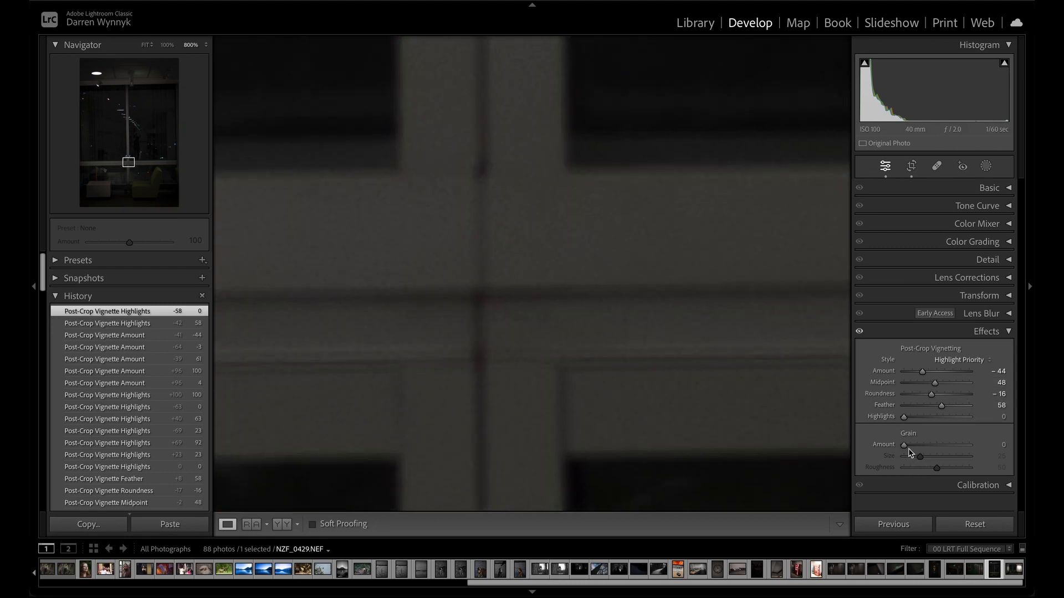
{"action": "left_click_drag", "start_coordinate": [905, 448], "coordinate": [991, 447]}
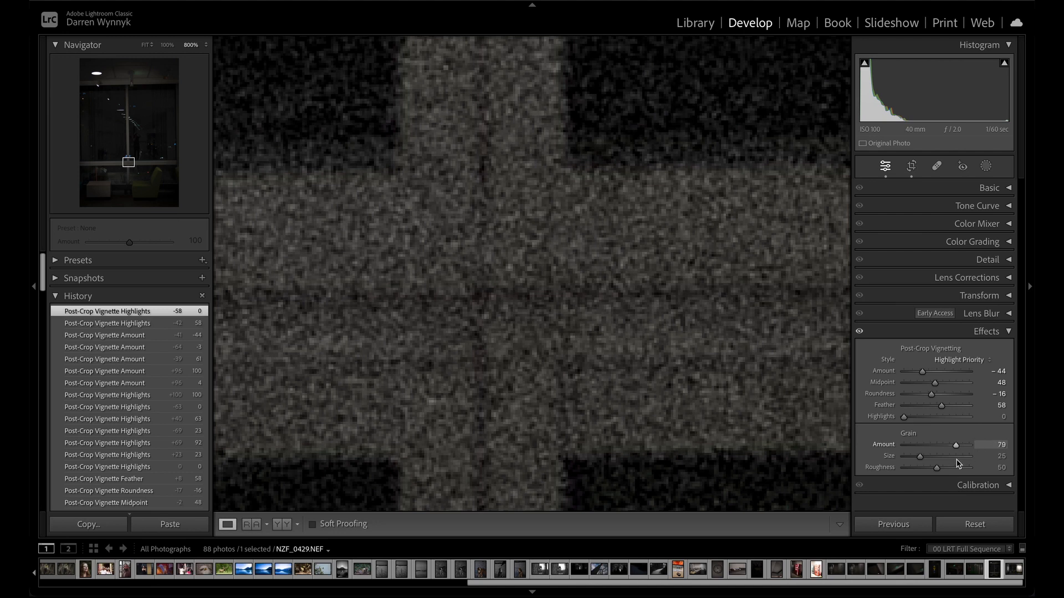
{"action": "mouse_move", "coordinate": [959, 459]}
{"action": "left_mouse_down"}
{"action": "mouse_move", "coordinate": [915, 450]}
{"action": "mouse_move", "coordinate": [964, 450]}
{"action": "mouse_move", "coordinate": [953, 449]}
{"action": "left_mouse_up"}
{"action": "left_click_drag", "start_coordinate": [943, 449], "coordinate": [897, 446]}
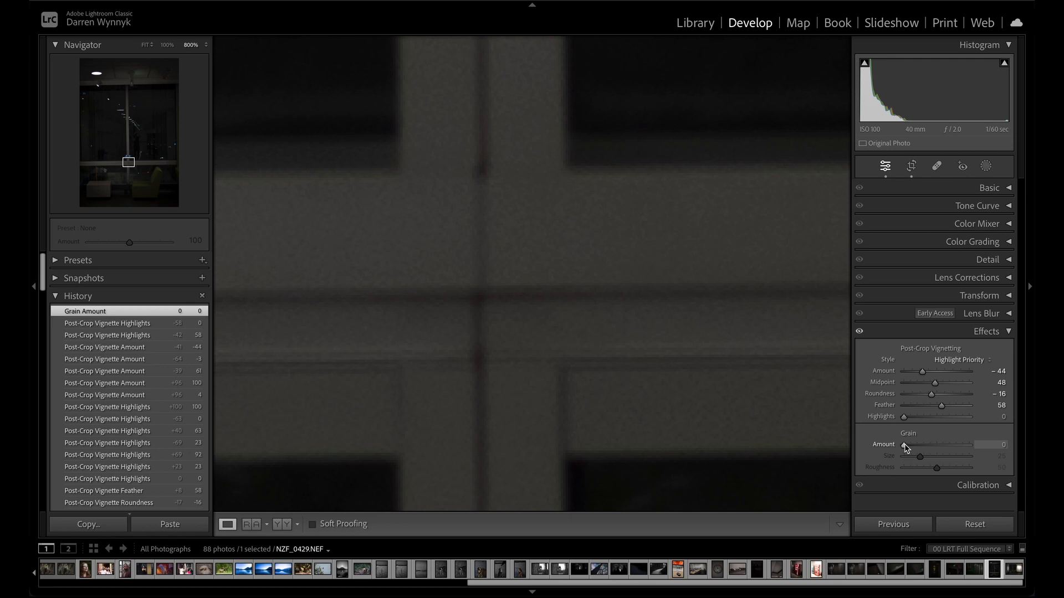
{"action": "left_click", "coordinate": [713, 285]}
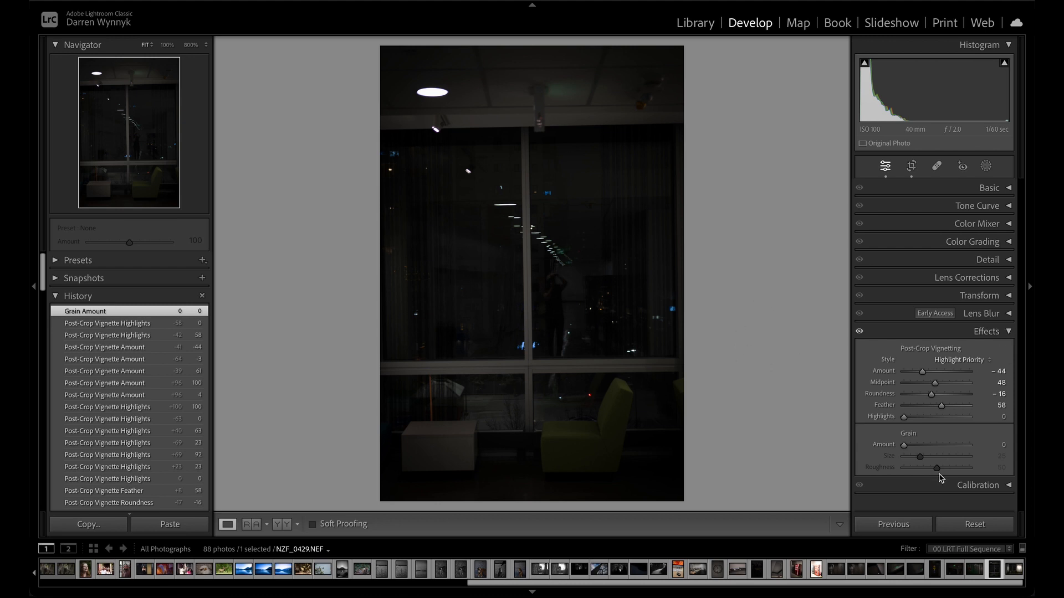
Step: Try Grain on the full photo, reset its Amount to 0, and close the Effects settings
{"action": "mouse_move", "coordinate": [913, 444]}
{"action": "left_mouse_down"}
{"action": "mouse_move", "coordinate": [929, 456]}
{"action": "mouse_move", "coordinate": [917, 455]}
{"action": "left_mouse_up"}
{"action": "double_click", "coordinate": [920, 445]}
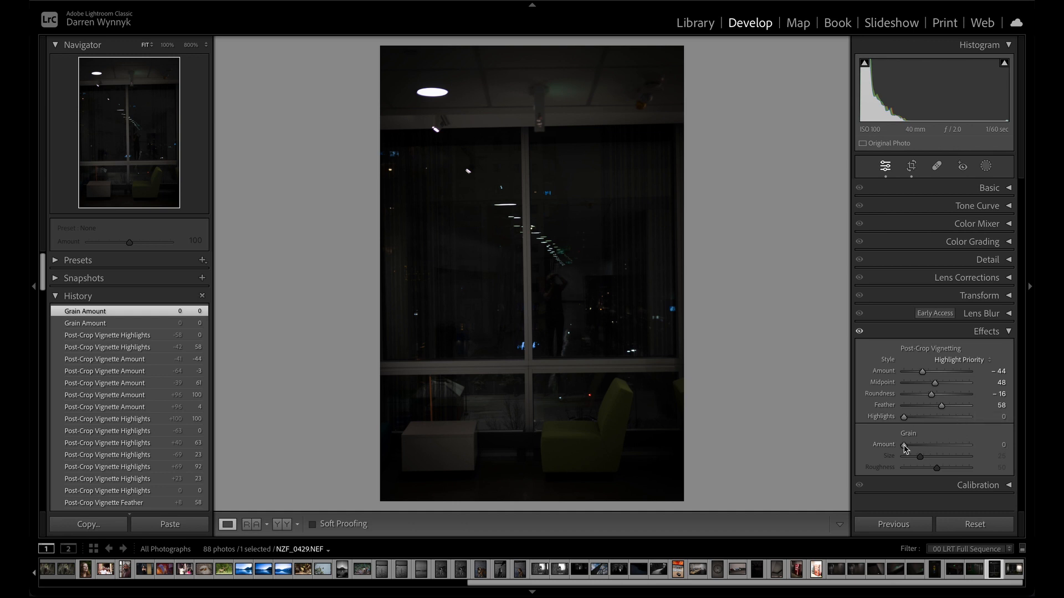
{"action": "left_click", "coordinate": [1009, 332]}
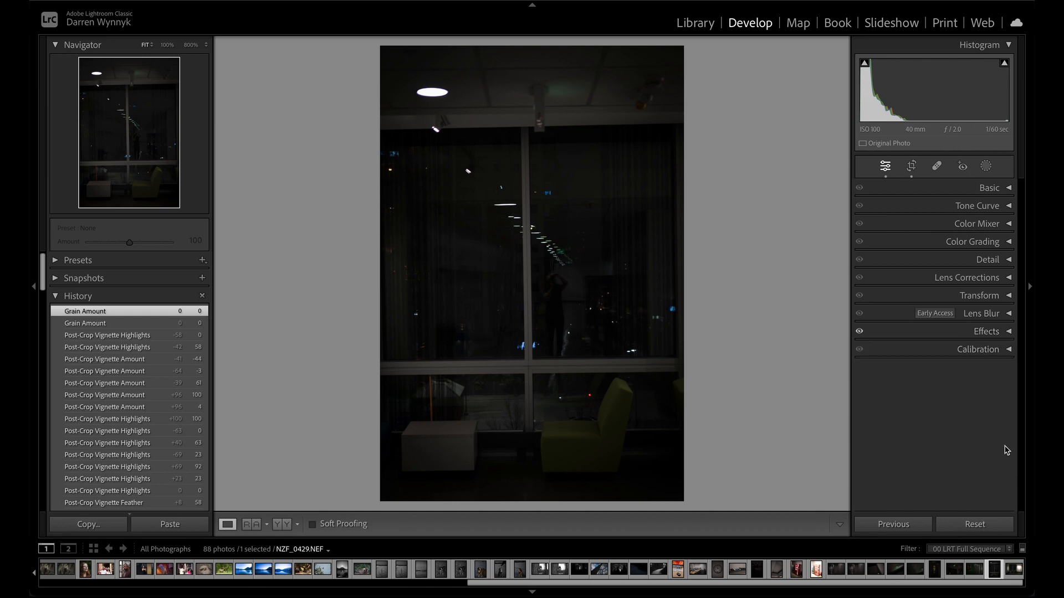
Step: Open the Calibration settings and look over the Shadows Tint and the Red, Green and Blue Primary sliders
{"action": "left_click", "coordinate": [1009, 350]}
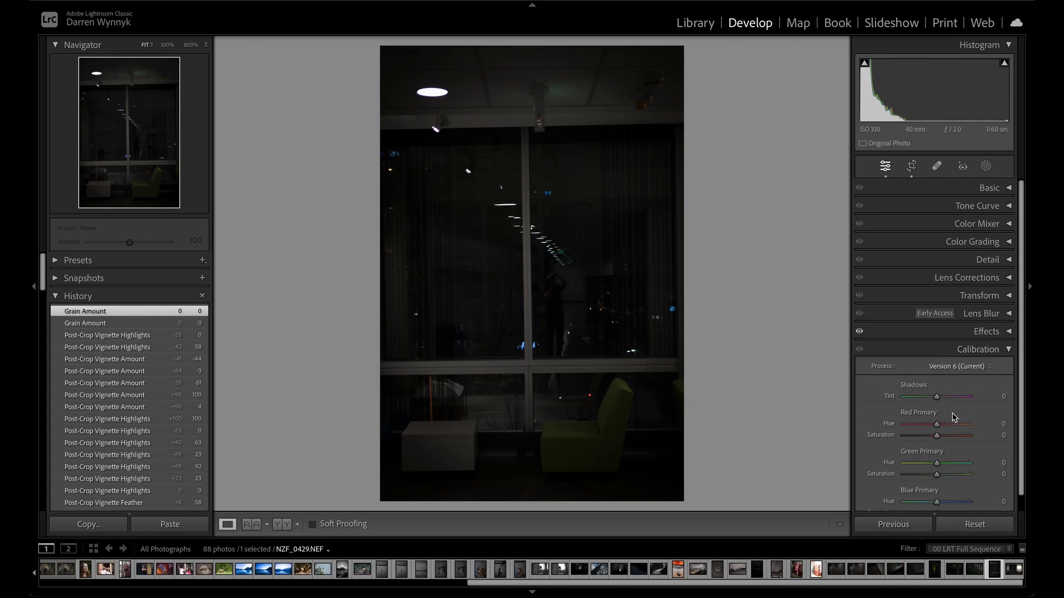
{"action": "scroll", "coordinate": [952, 416], "scroll_direction": "down", "scroll_amount": 1}
{"action": "scroll", "coordinate": [952, 418], "scroll_direction": "up", "scroll_amount": 1}
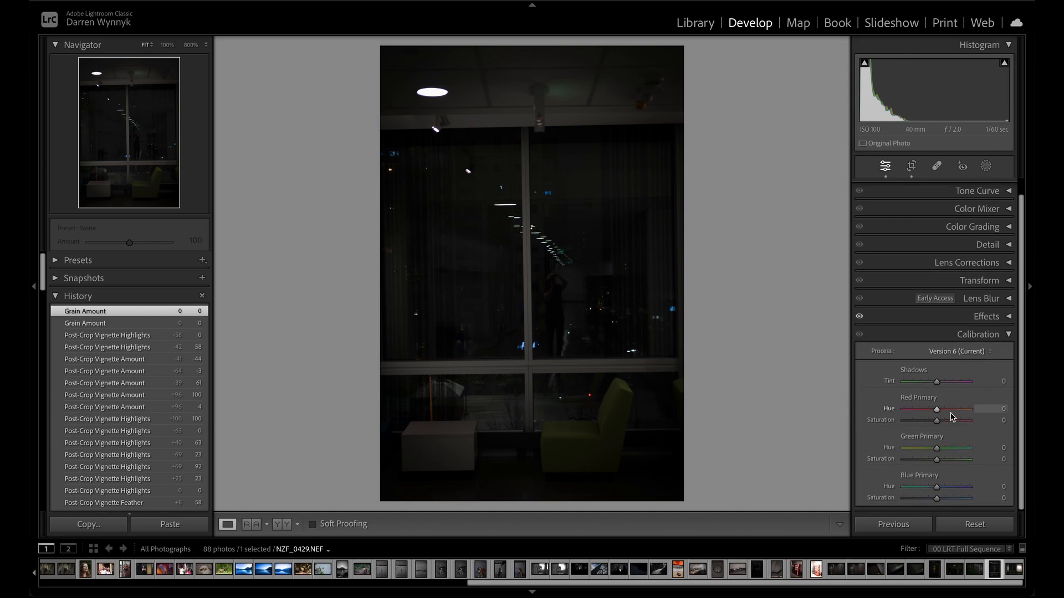
{"action": "scroll", "coordinate": [952, 417], "scroll_direction": "up", "scroll_amount": 1}
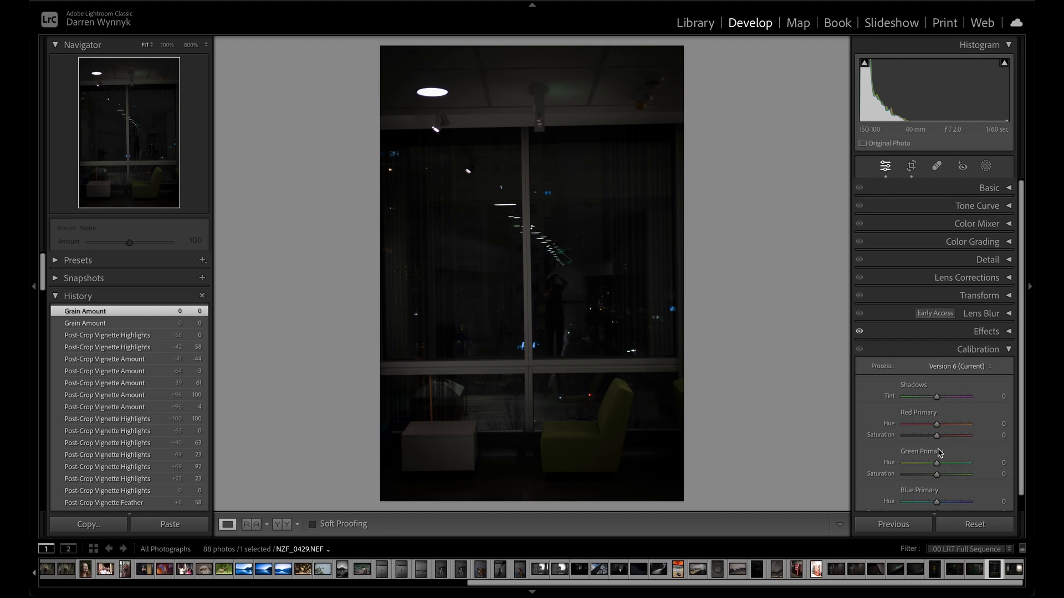
Step: Find the Coca-Cola vending machine photo NZF_0419.NEF in the Library and open it for editing in Develop
{"action": "left_click", "coordinate": [699, 28]}
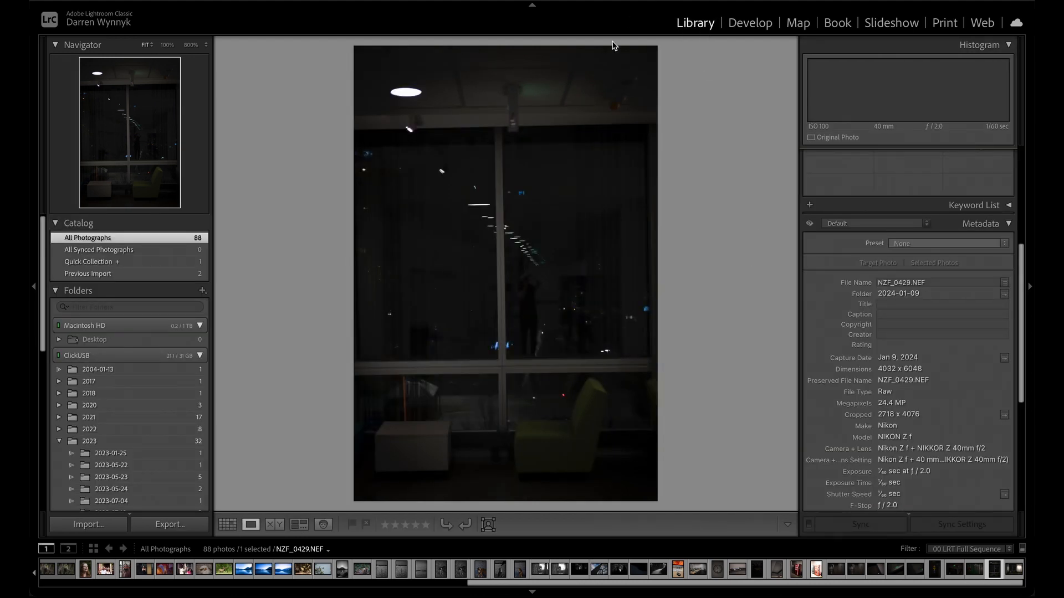
{"action": "key", "text": "g"}
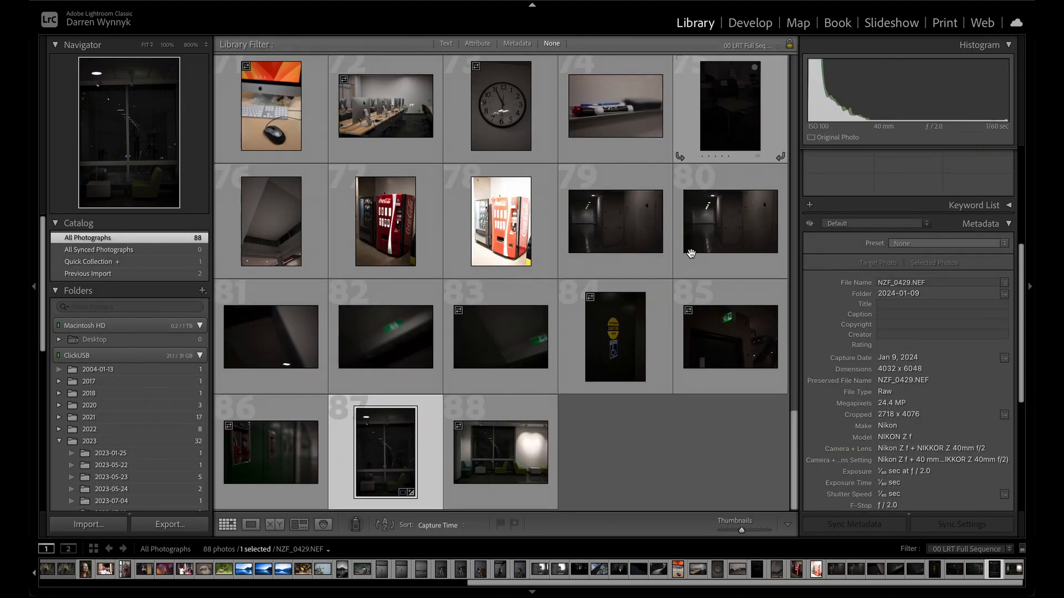
{"action": "scroll", "coordinate": [515, 249], "scroll_direction": "up", "scroll_amount": 5}
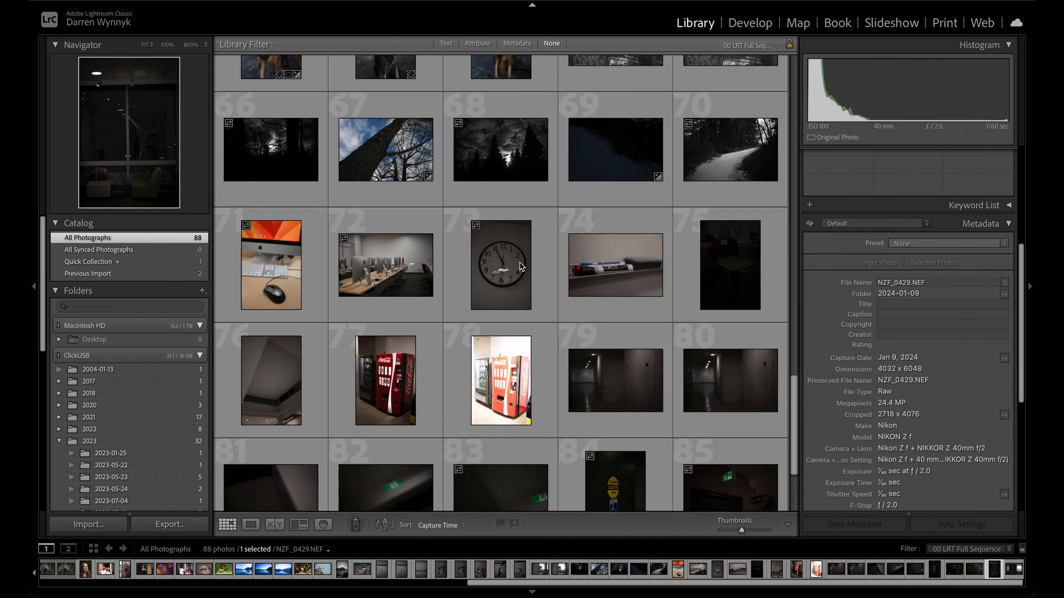
{"action": "scroll", "coordinate": [521, 266], "scroll_direction": "down", "scroll_amount": 3}
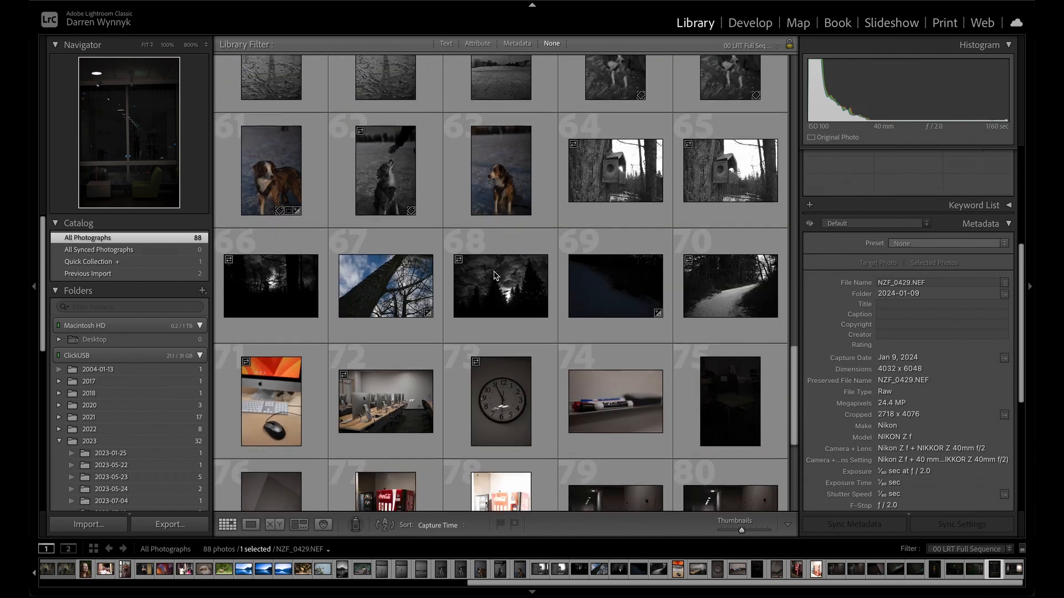
{"action": "scroll", "coordinate": [526, 362], "scroll_direction": "down", "scroll_amount": 2}
{"action": "left_click", "coordinate": [396, 386]}
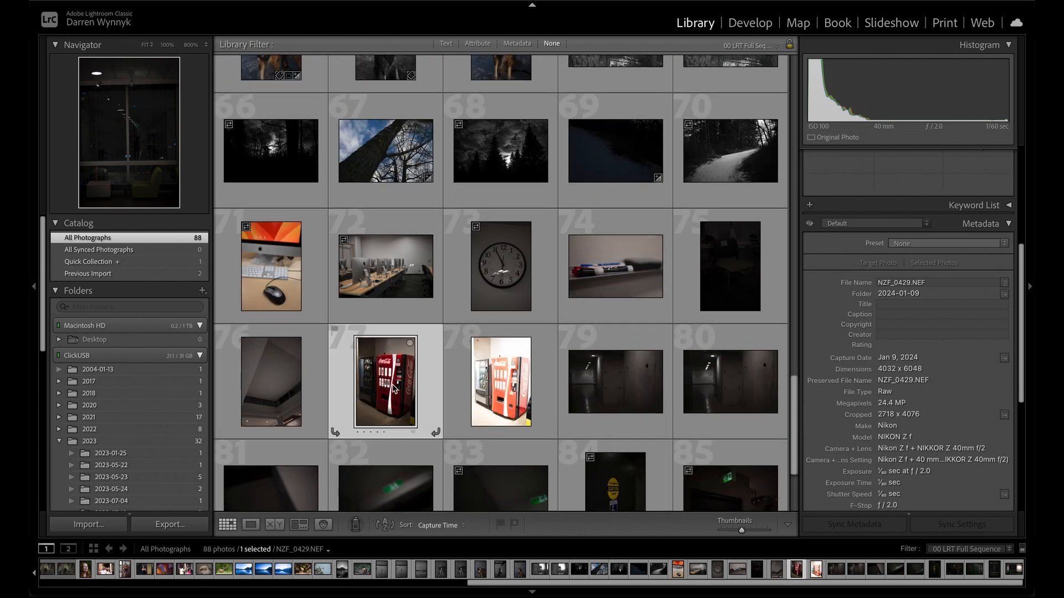
{"action": "double_click", "coordinate": [490, 403]}
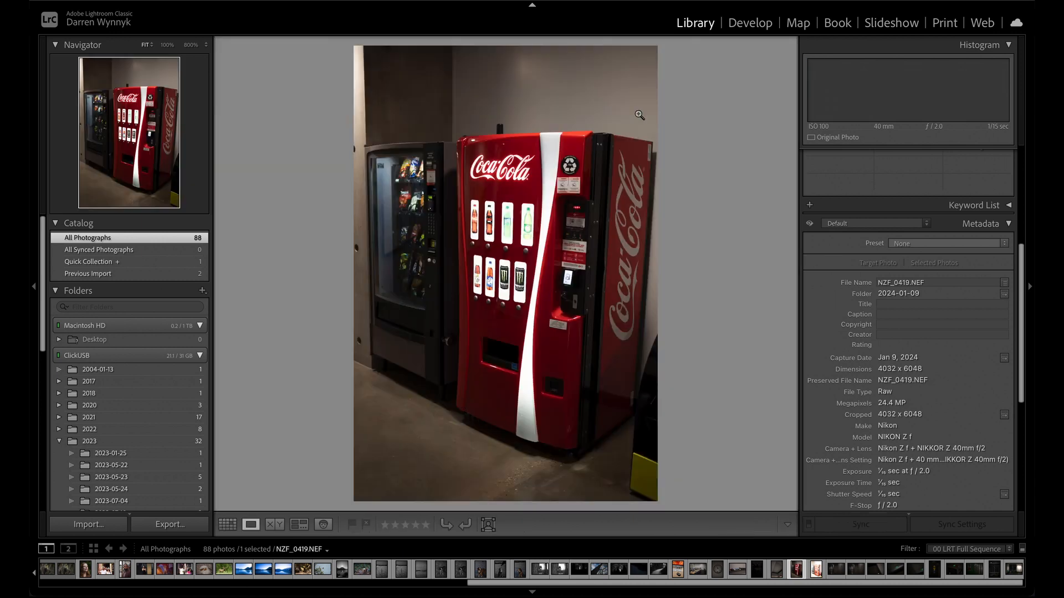
{"action": "left_click", "coordinate": [764, 23]}
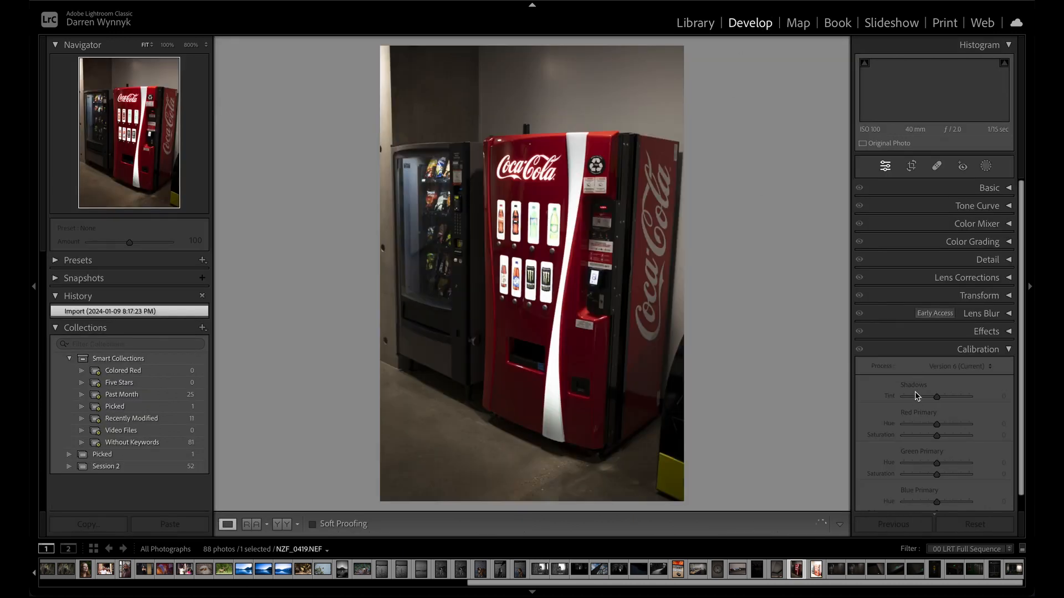
Step: Try a Calibration Shadows Tint of -1 on the vending machine photo
{"action": "left_click", "coordinate": [975, 350]}
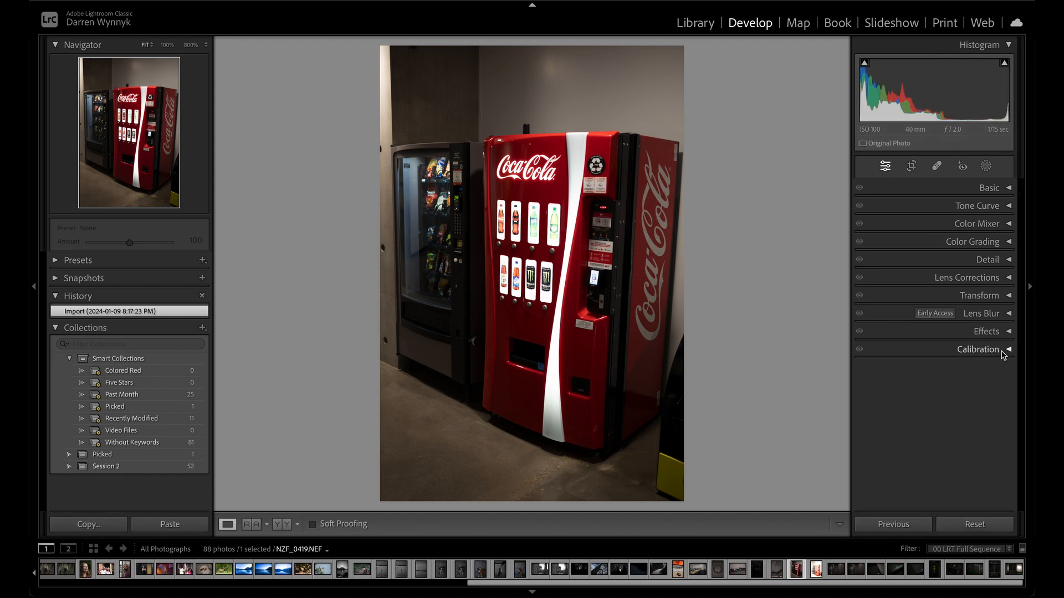
{"action": "left_click", "coordinate": [1004, 352]}
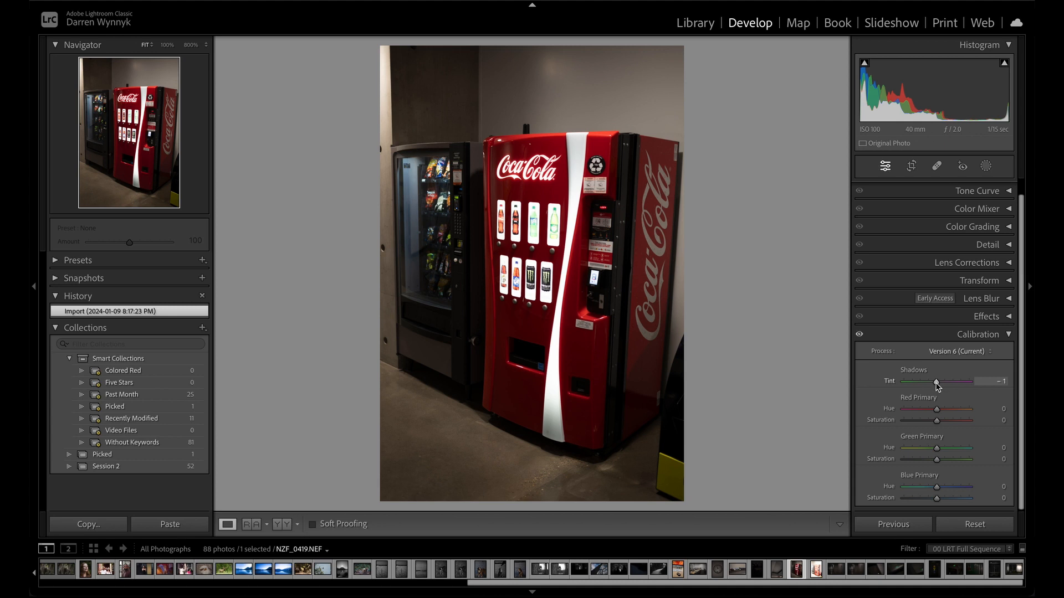
{"action": "scroll", "coordinate": [935, 387], "scroll_direction": "up", "scroll_amount": 1}
{"action": "scroll", "coordinate": [936, 387], "scroll_direction": "down", "scroll_amount": 1}
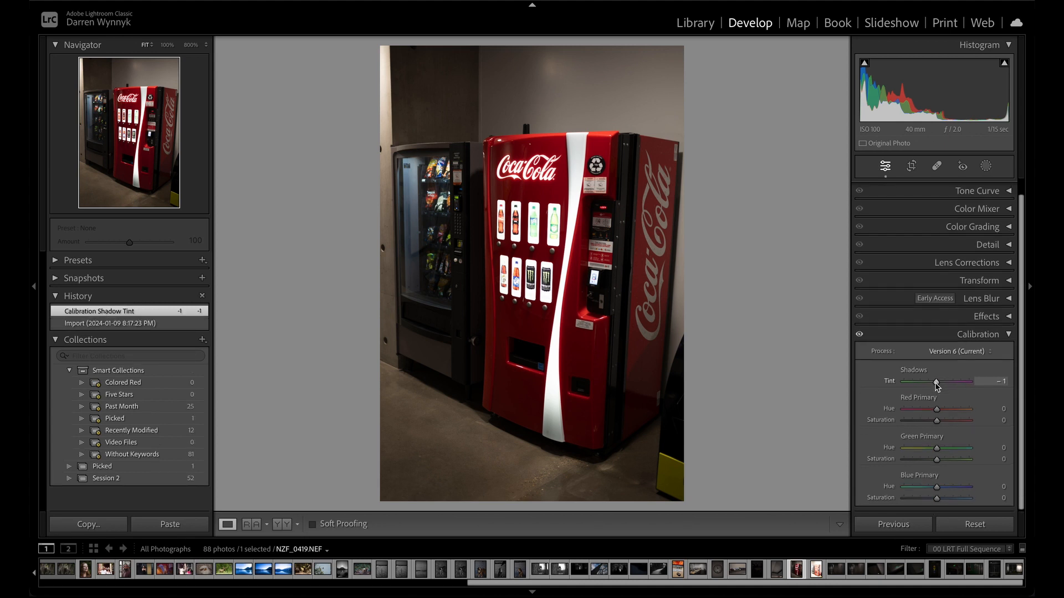
{"action": "scroll", "coordinate": [936, 387], "scroll_direction": "up", "scroll_amount": 1}
{"action": "scroll", "coordinate": [936, 387], "scroll_direction": "up", "scroll_amount": 1}
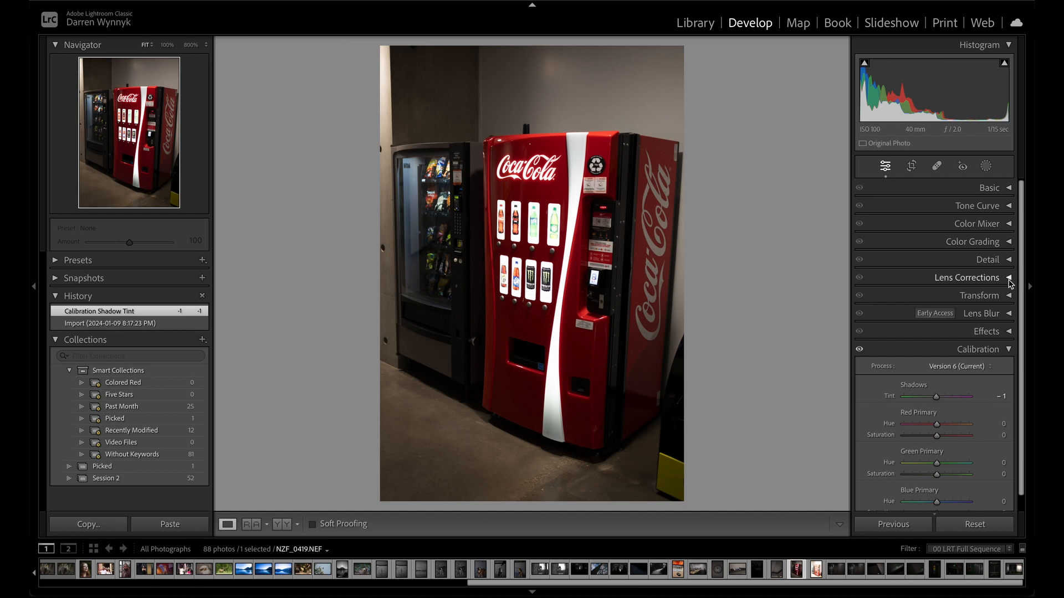
Step: Examine the green channel of the Tone Curve and return to the Calibration settings
{"action": "left_click", "coordinate": [1006, 206]}
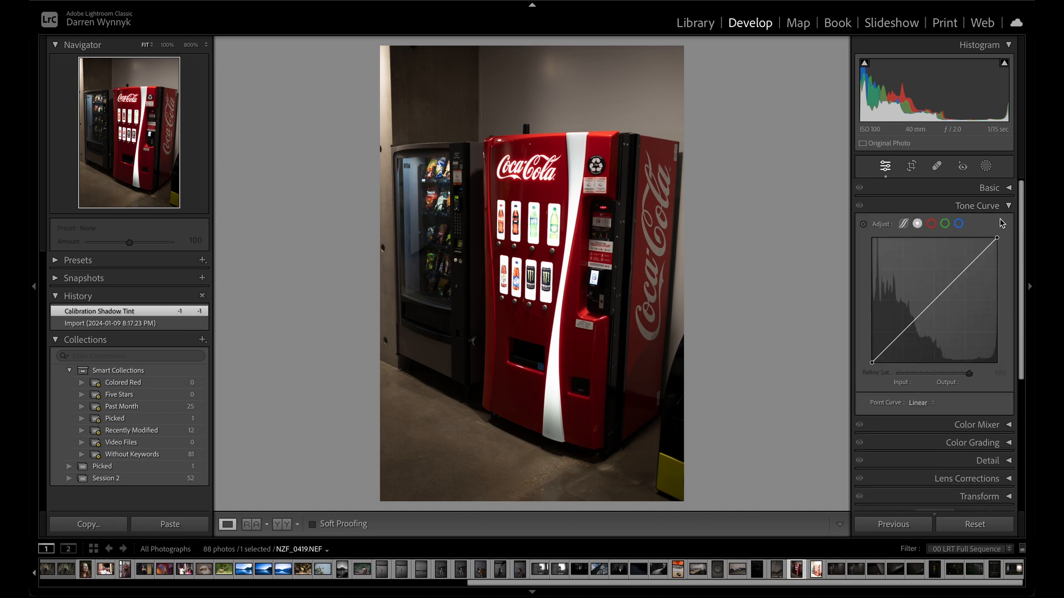
{"action": "left_click", "coordinate": [945, 224]}
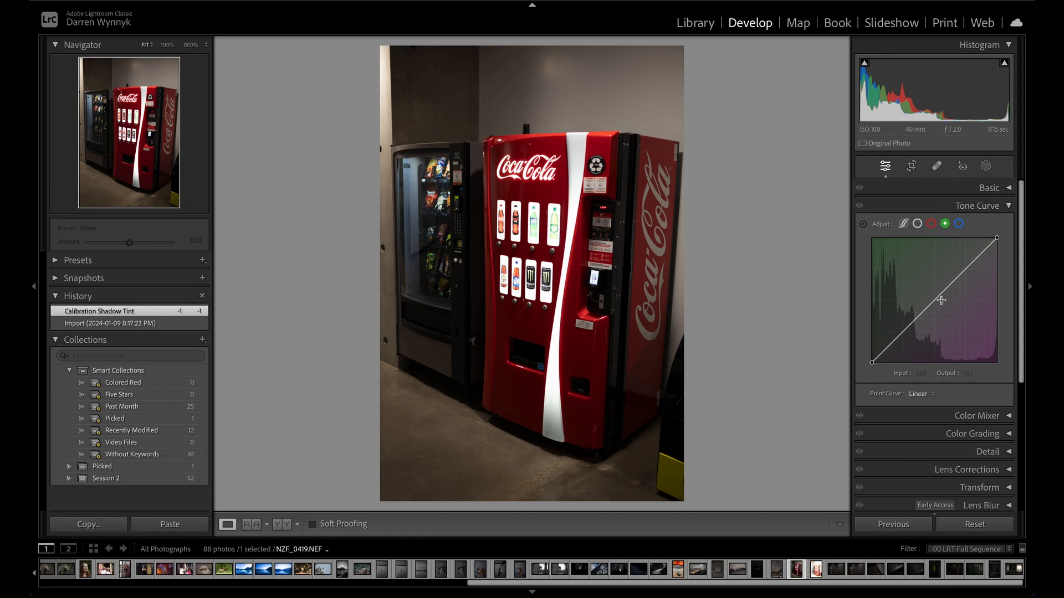
{"action": "left_click", "coordinate": [1008, 207]}
{"action": "scroll", "coordinate": [937, 388], "scroll_direction": "down", "scroll_amount": 2}
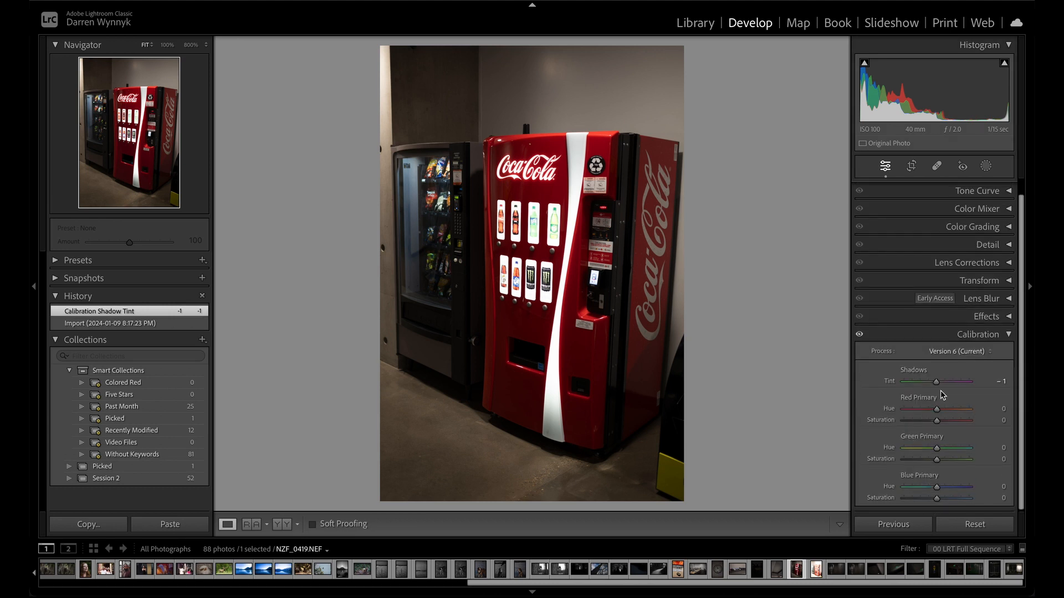
Step: Try a Calibration Shadows Tint of -72 and reset it to 0
{"action": "mouse_move", "coordinate": [935, 387]}
{"action": "left_mouse_down"}
{"action": "mouse_move", "coordinate": [903, 386]}
{"action": "mouse_move", "coordinate": [981, 392]}
{"action": "mouse_move", "coordinate": [902, 396]}
{"action": "mouse_move", "coordinate": [967, 409]}
{"action": "mouse_move", "coordinate": [904, 394]}
{"action": "mouse_move", "coordinate": [969, 397]}
{"action": "mouse_move", "coordinate": [906, 382]}
{"action": "mouse_move", "coordinate": [914, 385]}
{"action": "left_mouse_up"}
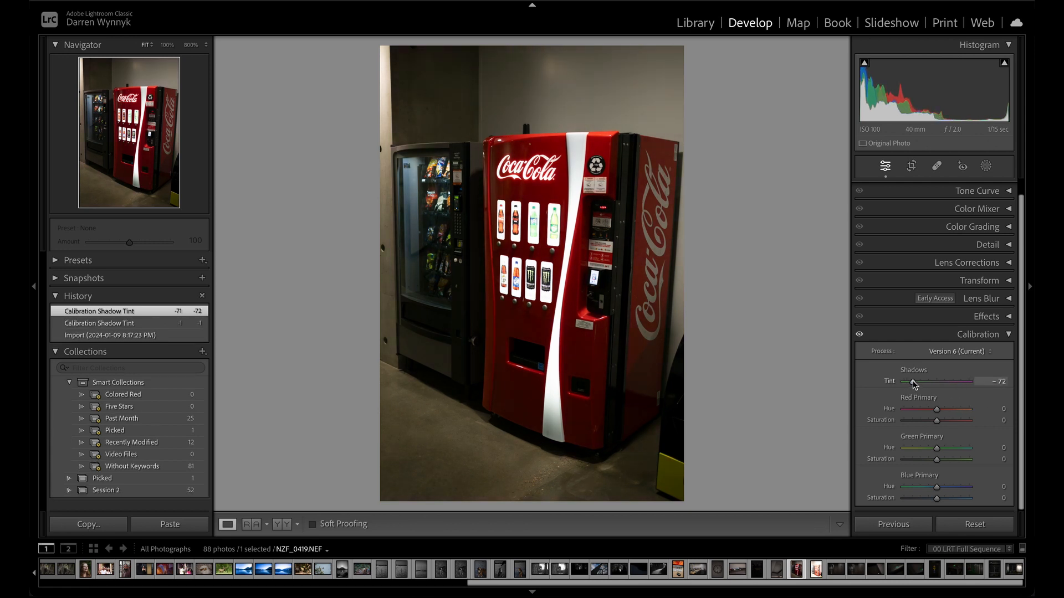
{"action": "double_click", "coordinate": [915, 385]}
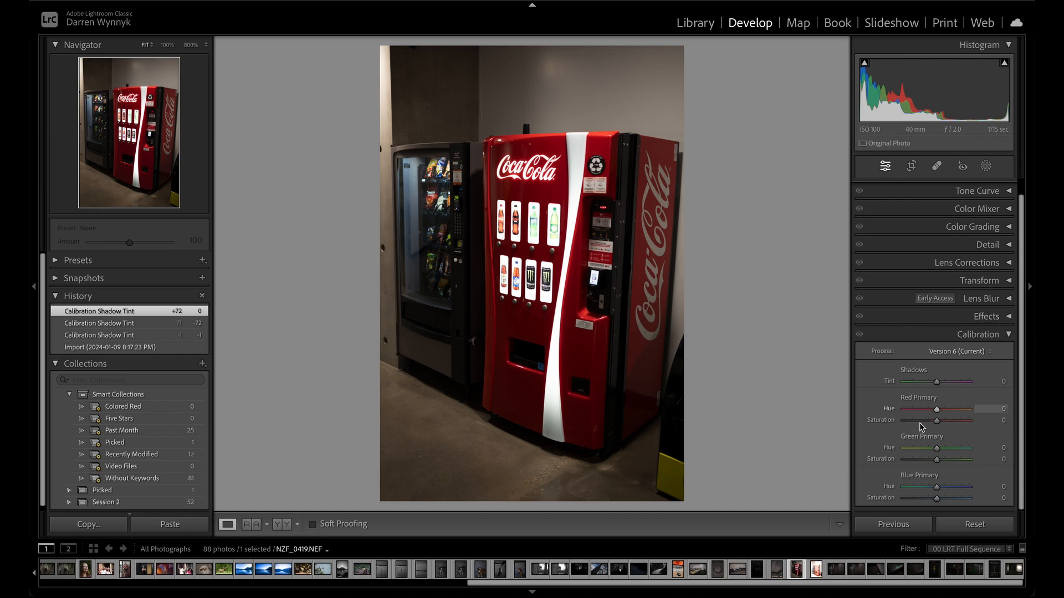
Step: Calibrate the vending machine photo with Red Primary Hue +4 and Saturation +32, Green Primary Hue -9 and Blue Primary Hue -43
{"action": "left_click_drag", "start_coordinate": [938, 413], "coordinate": [969, 434]}
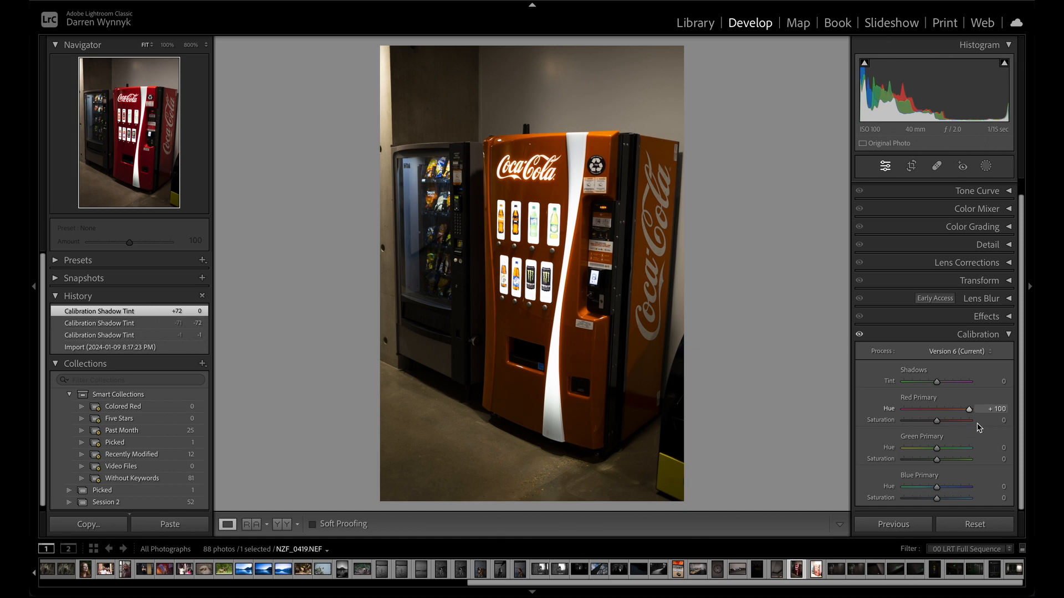
{"action": "left_click_drag", "start_coordinate": [978, 427], "coordinate": [924, 430]}
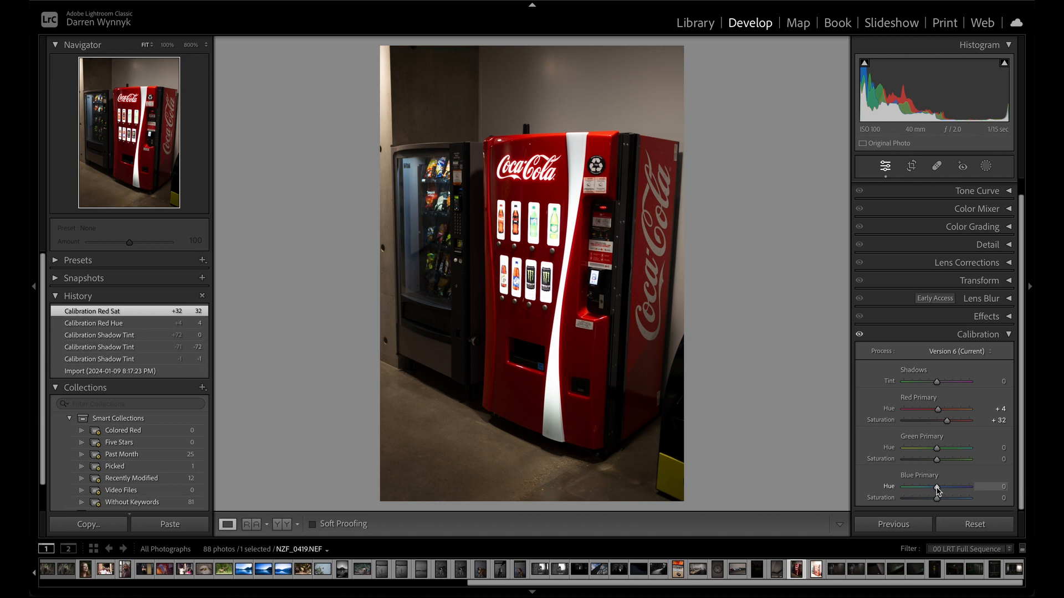
{"action": "mouse_move", "coordinate": [936, 489]}
{"action": "left_mouse_down"}
{"action": "mouse_move", "coordinate": [912, 489]}
{"action": "mouse_move", "coordinate": [922, 487]}
{"action": "left_mouse_up"}
{"action": "mouse_move", "coordinate": [936, 448]}
{"action": "left_mouse_down"}
{"action": "mouse_move", "coordinate": [915, 464]}
{"action": "mouse_move", "coordinate": [941, 465]}
{"action": "left_mouse_up"}
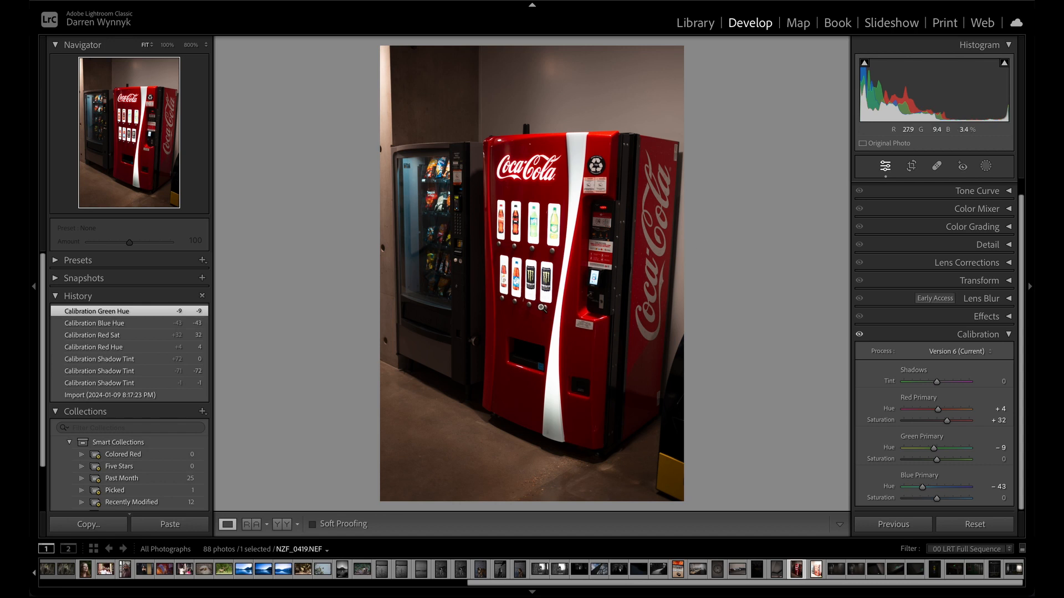
Step: Open PDI_ColorBar.jpg, examine its ColorChecker patches at 400%, and close the Calibration settings
{"action": "scroll", "coordinate": [193, 570], "scroll_direction": "up", "scroll_amount": 5}
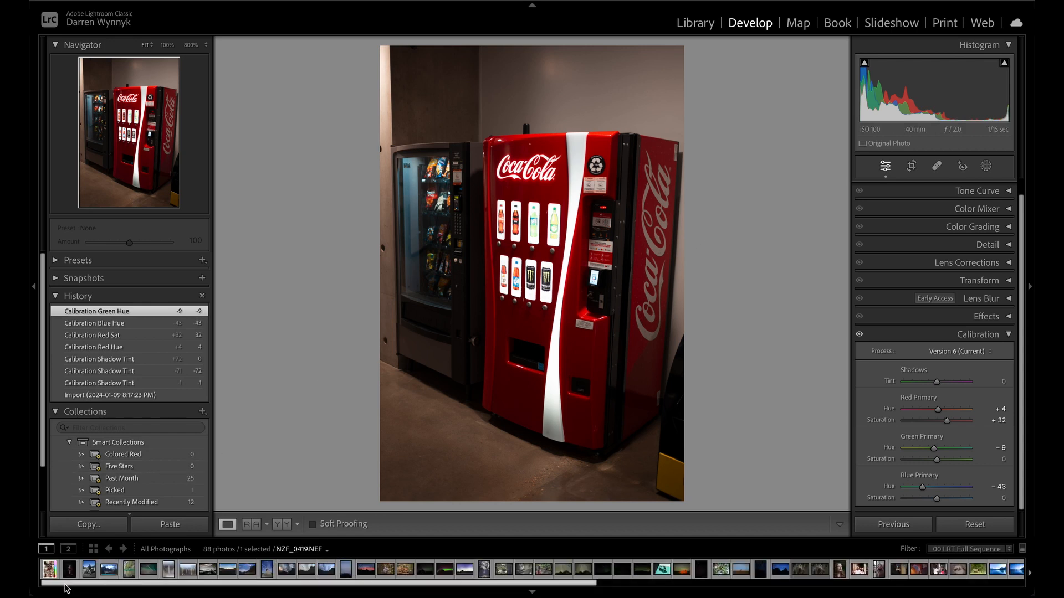
{"action": "left_click", "coordinate": [49, 569]}
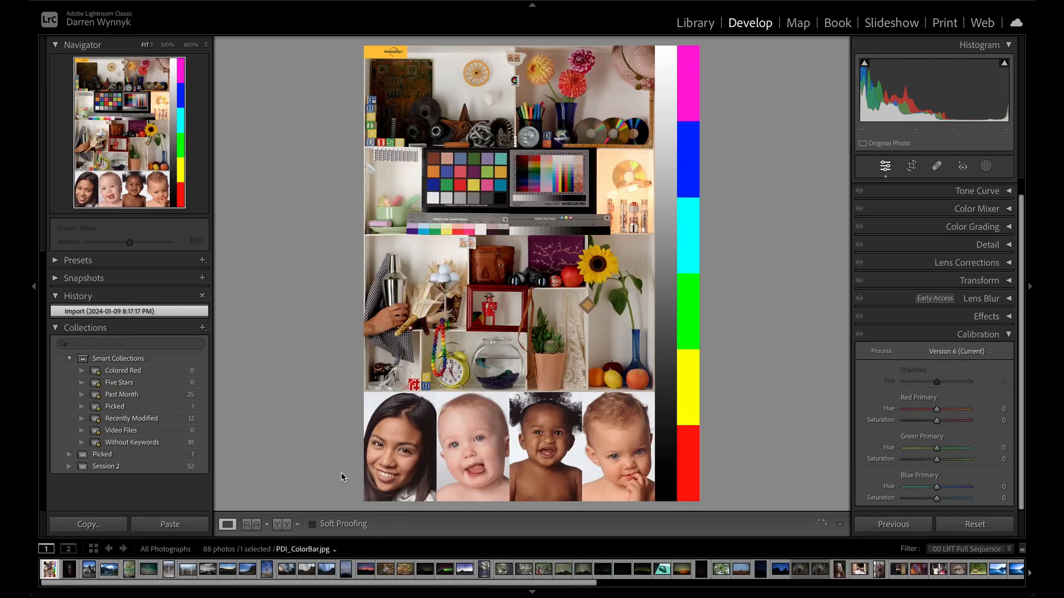
{"action": "left_click", "coordinate": [450, 160]}
{"action": "key", "text": "ctrl+minus"}
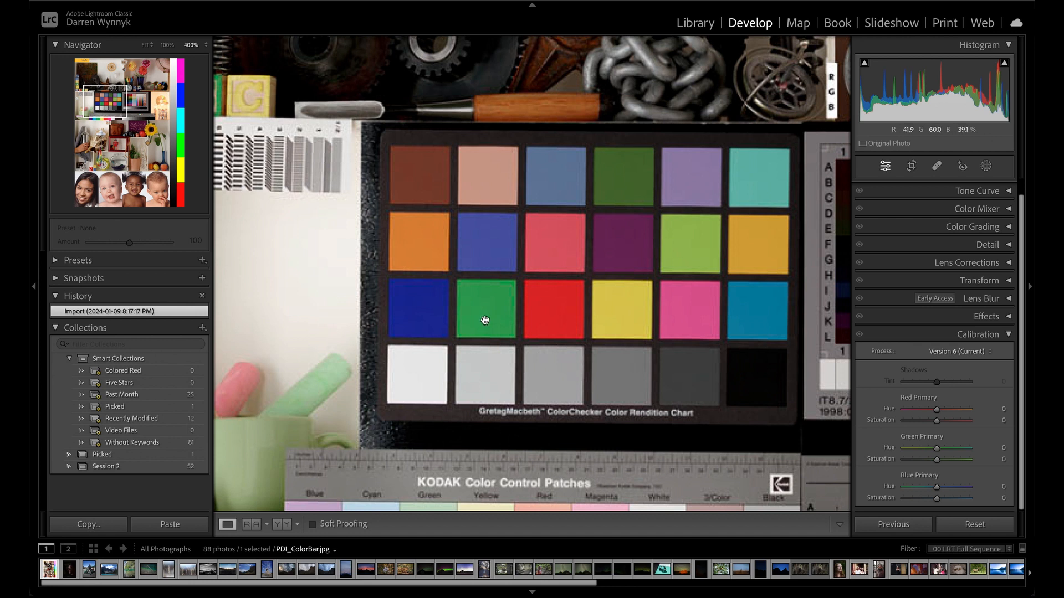
{"action": "left_click", "coordinate": [649, 233]}
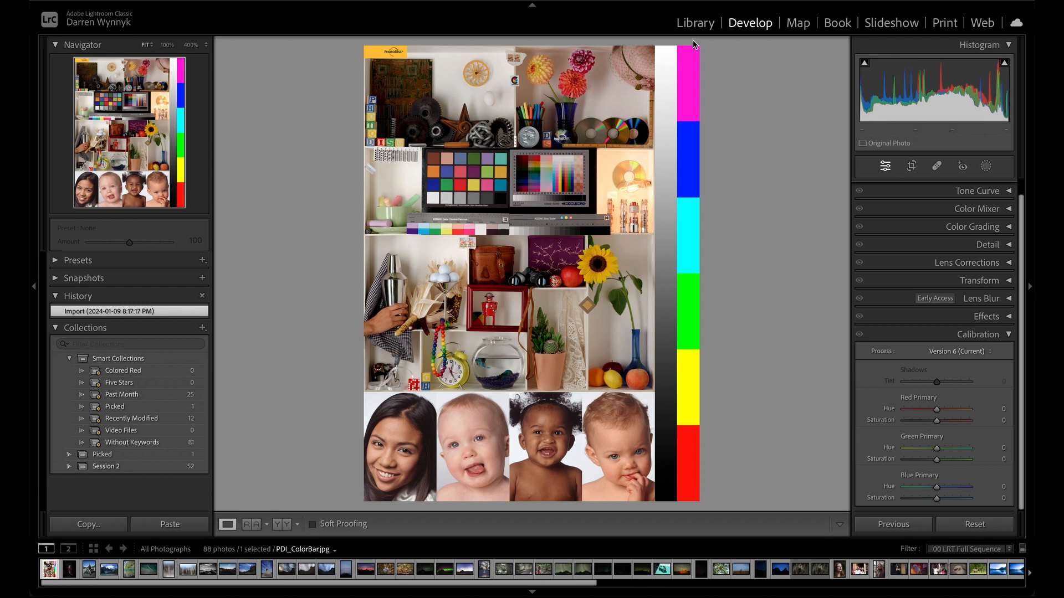
{"action": "left_click", "coordinate": [711, 23]}
{"action": "left_click", "coordinate": [1007, 335]}
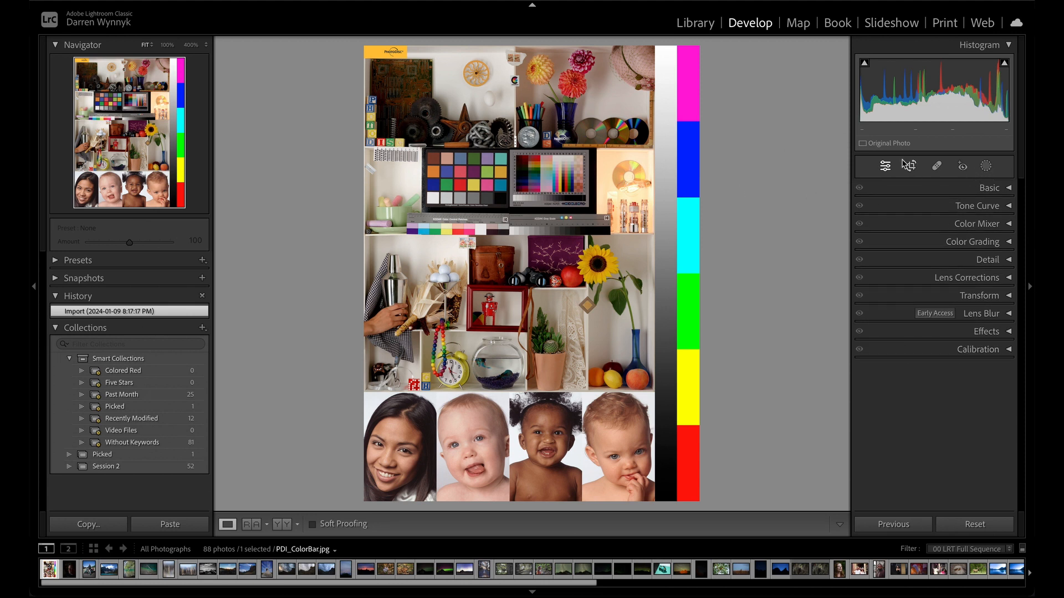
Step: Open the porcupine photo A1_09492-Enhanced-NR.dng and set Exposure +1.60, Contrast +48, Shadows -42 and Blacks -15
{"action": "key", "text": "g"}
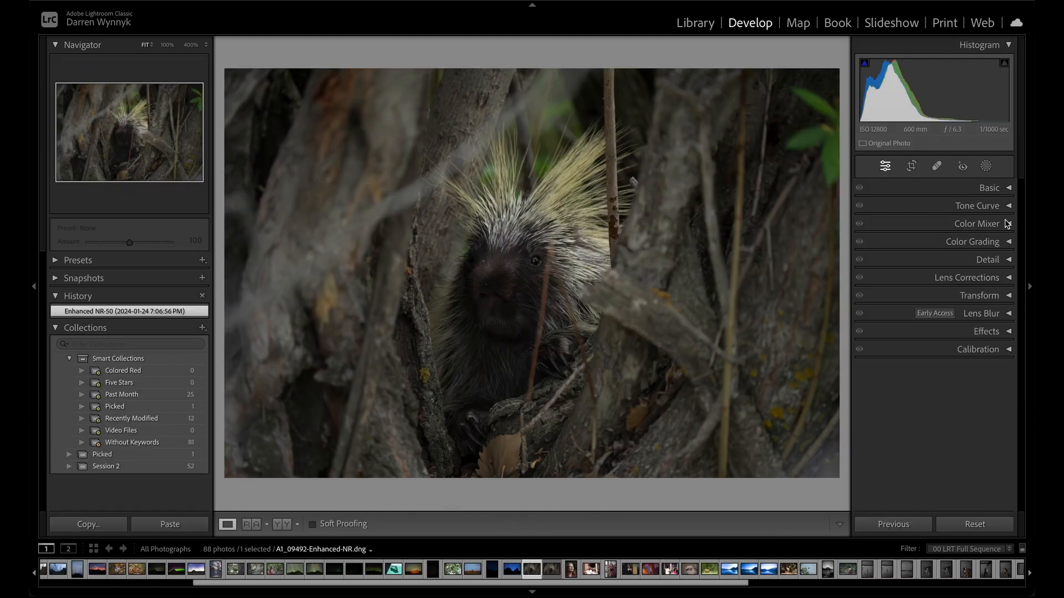
{"action": "left_click", "coordinate": [1009, 188]}
{"action": "left_click_drag", "start_coordinate": [937, 305], "coordinate": [931, 367]}
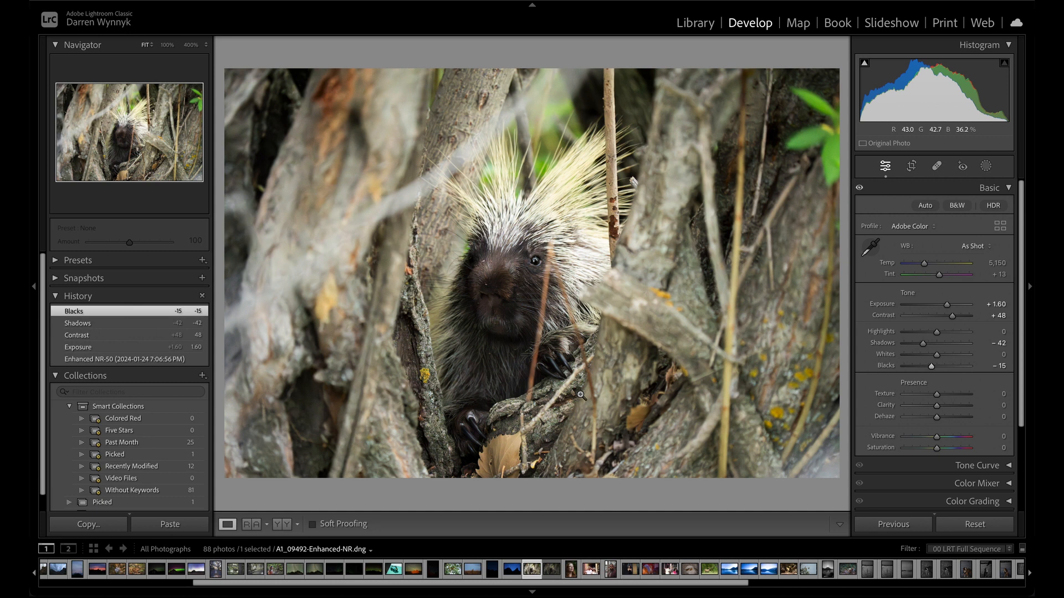
Step: Compare the edited porcupine photo with the unedited original A1_09492.arw
{"action": "left_click", "coordinate": [554, 575]}
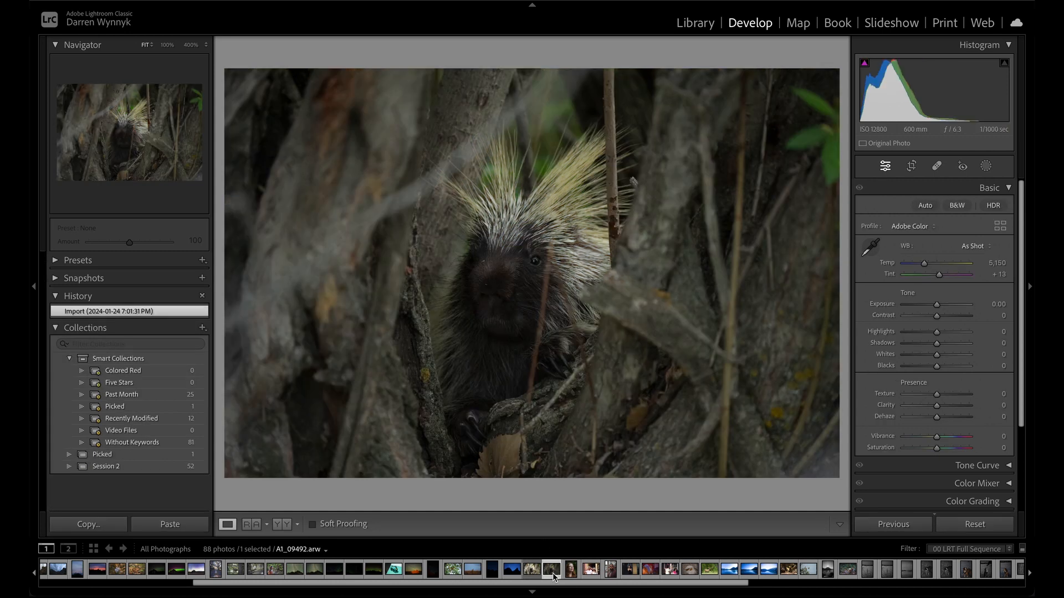
{"action": "left_click", "coordinate": [529, 572]}
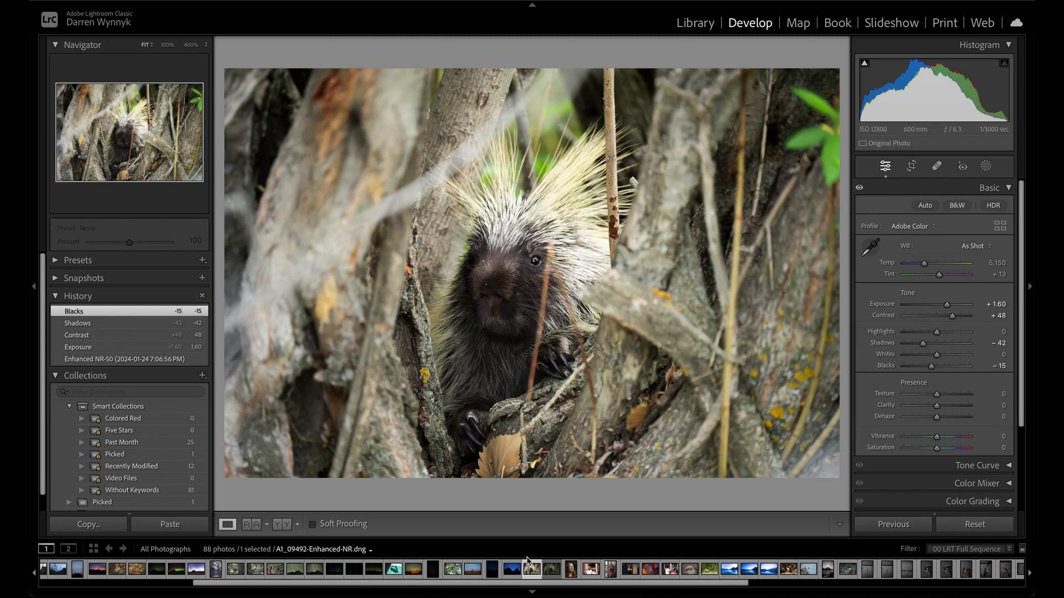
{"action": "left_click", "coordinate": [551, 574]}
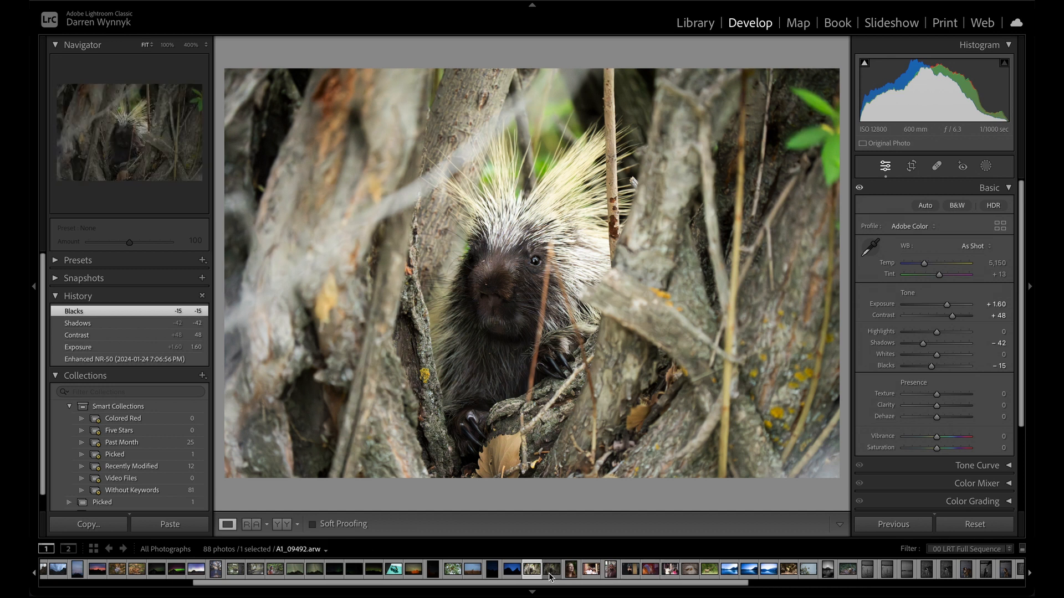
Step: Try selecting seven consecutive photos from the edited porcupine photo onward, and reduce the selection to the porcupine photo alone
{"action": "left_click", "coordinate": [651, 575], "text": "shift"}
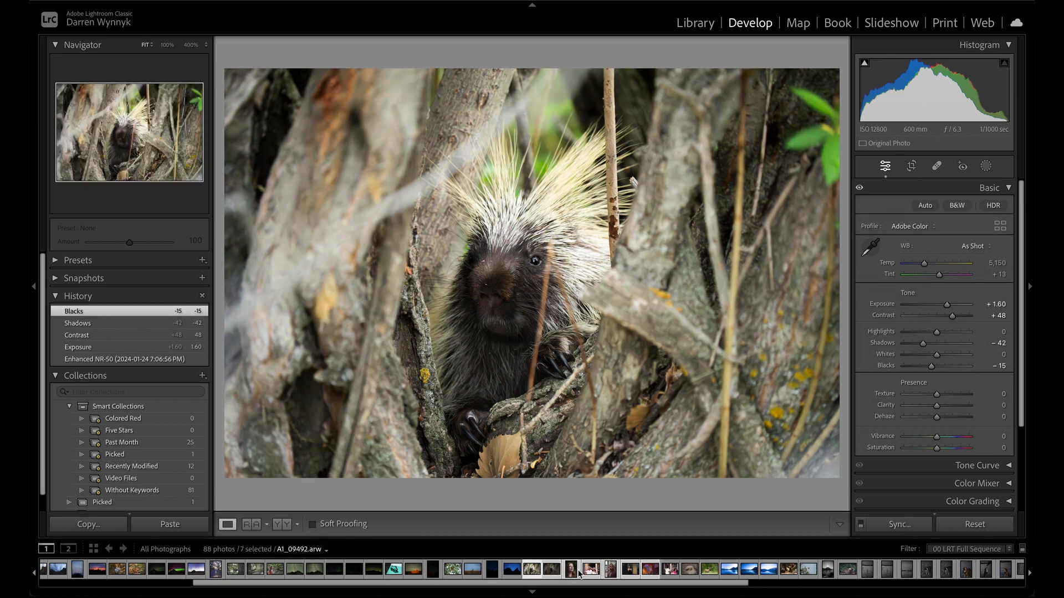
{"action": "left_click", "coordinate": [512, 570]}
{"action": "left_click", "coordinate": [533, 572]}
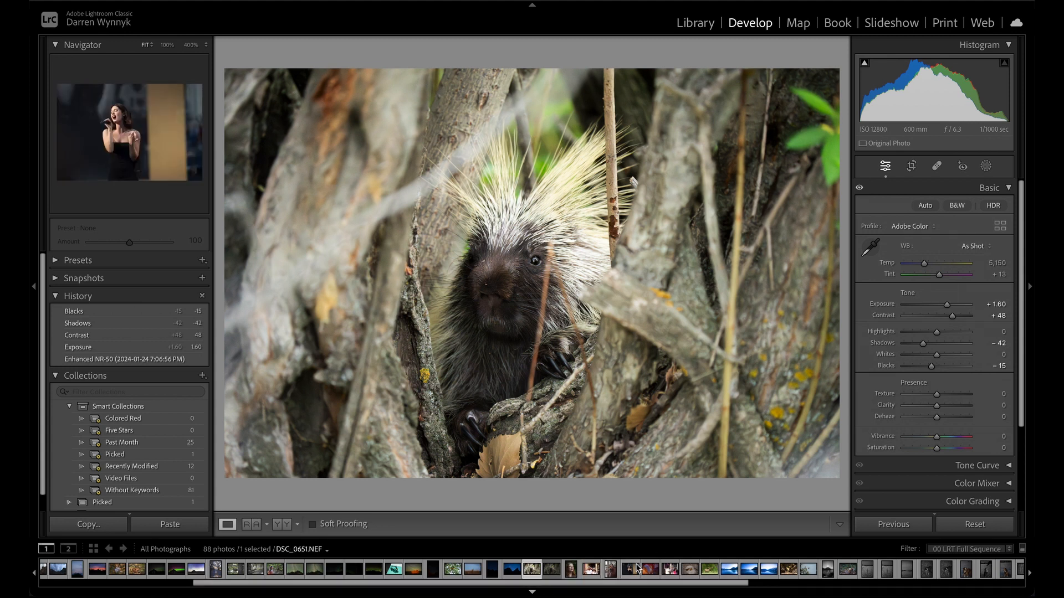
Step: Try adding six scattered photos to the selection with the edited porcupine photo, and reduce the selection to the porcupine photo alone
{"action": "left_click", "coordinate": [630, 570], "text": "ctrl"}
{"action": "left_click", "coordinate": [689, 570], "text": "ctrl"}
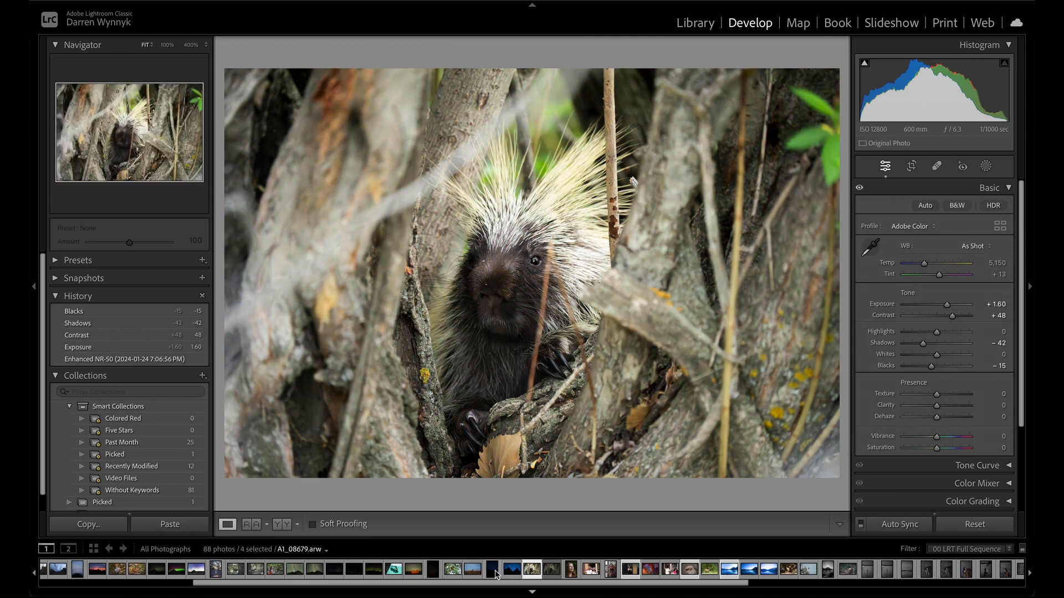
{"action": "left_click", "coordinate": [475, 571], "text": "ctrl"}
{"action": "left_click", "coordinate": [476, 574], "text": "super"}
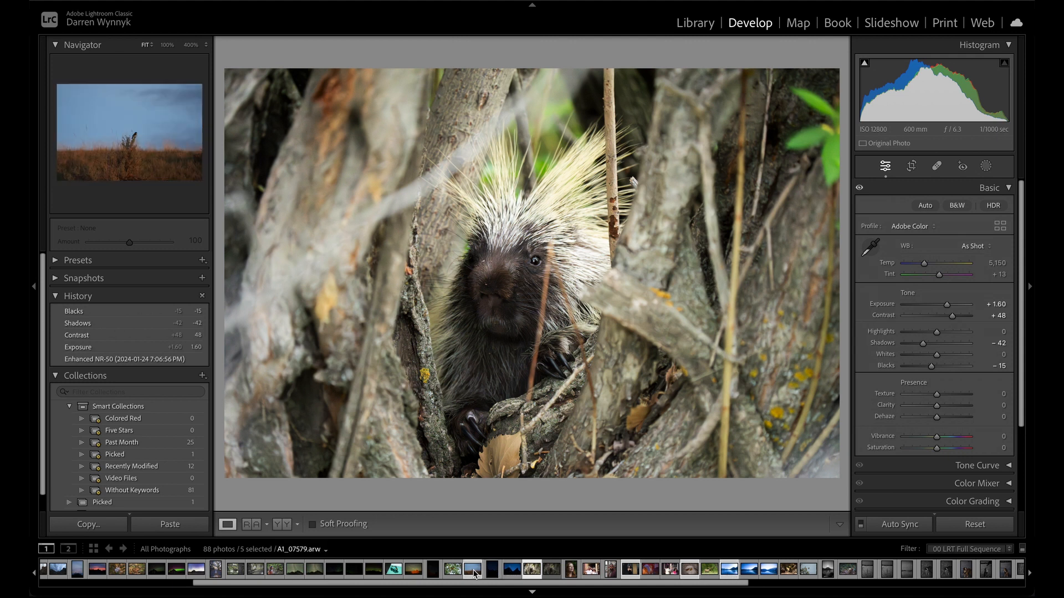
{"action": "left_click", "coordinate": [829, 575], "text": "super"}
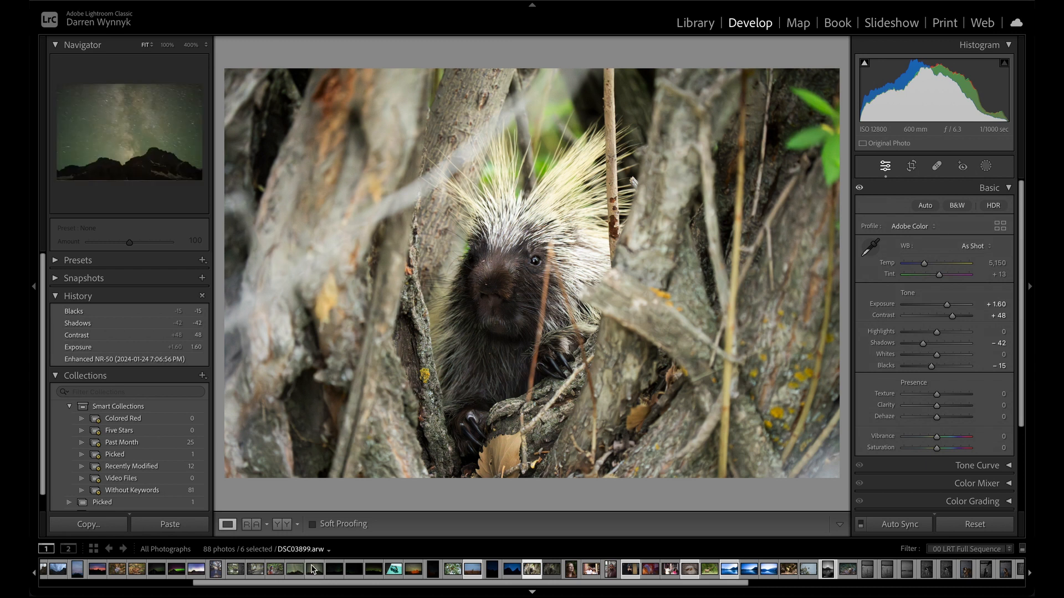
{"action": "left_click", "coordinate": [316, 571], "text": "ctrl"}
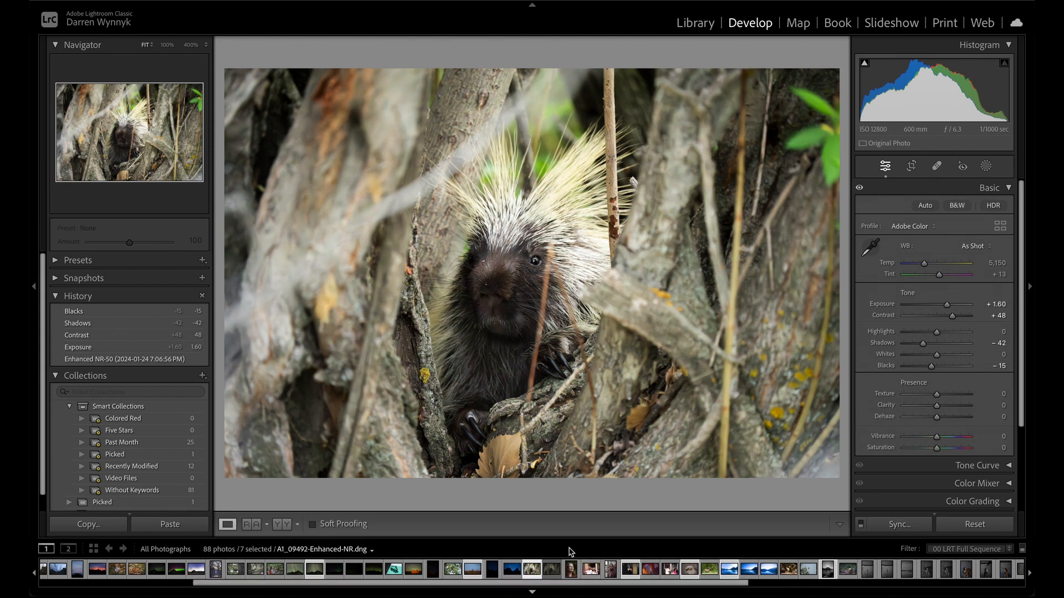
{"action": "left_click", "coordinate": [535, 571]}
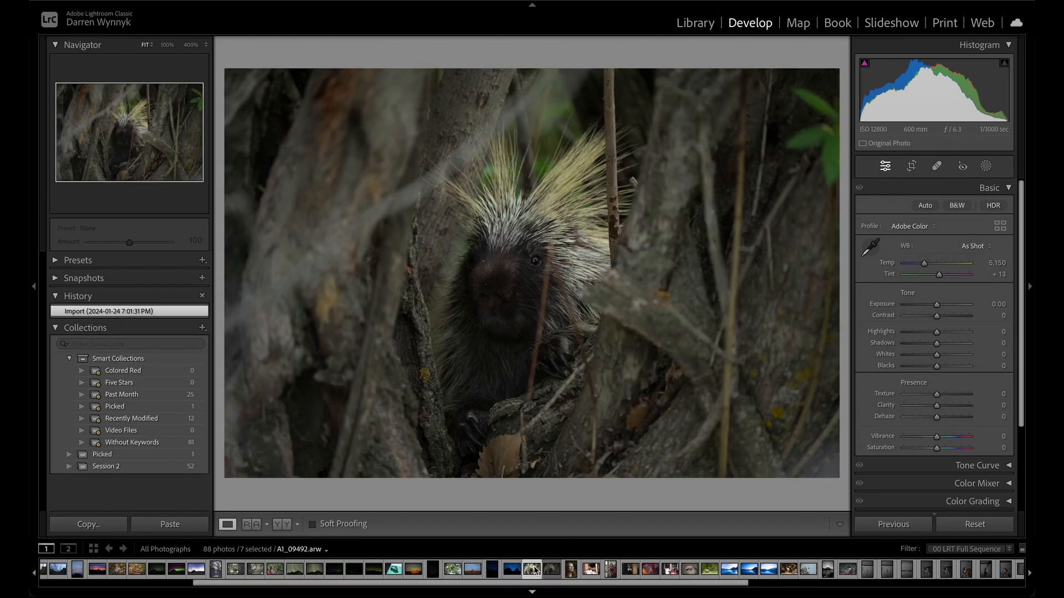
{"action": "left_click", "coordinate": [535, 571]}
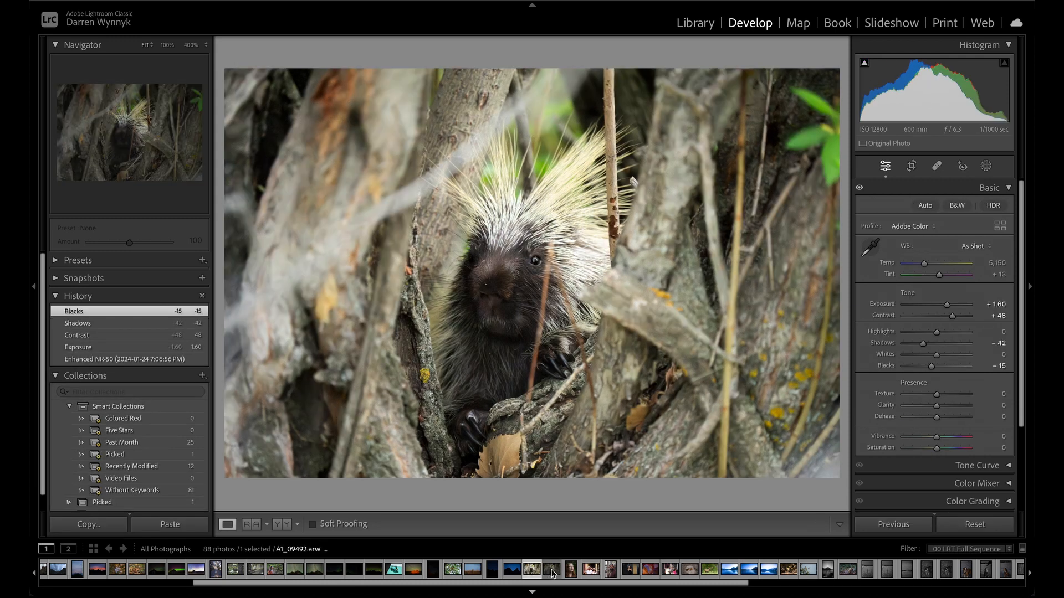
Step: Select the unedited original A1_09492.arw together with the edited porcupine photo, keeping the edited one as the active photo
{"action": "left_click", "coordinate": [552, 570], "text": "ctrl"}
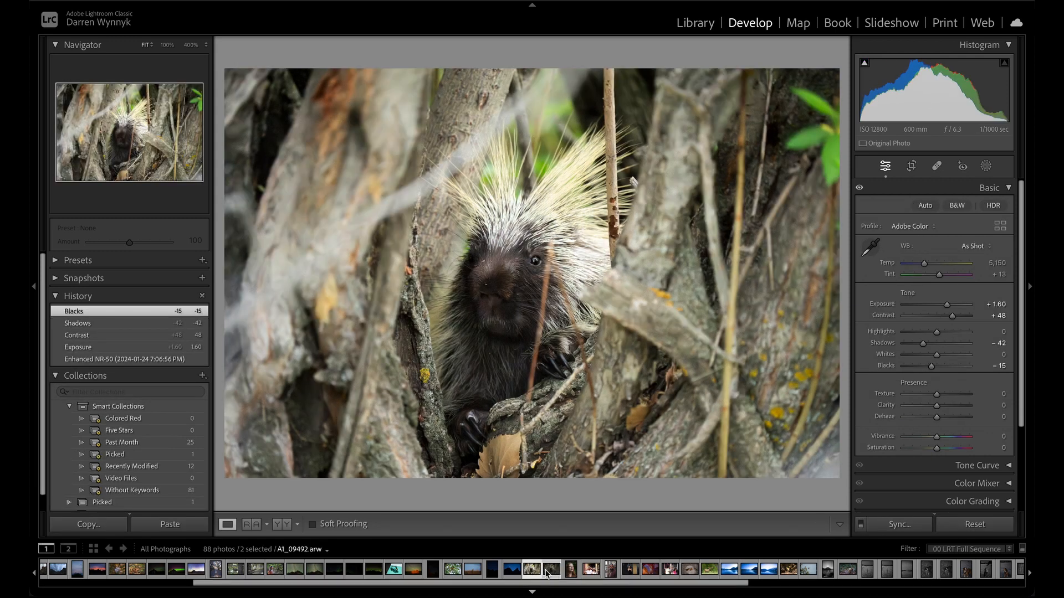
{"action": "left_click", "coordinate": [605, 547]}
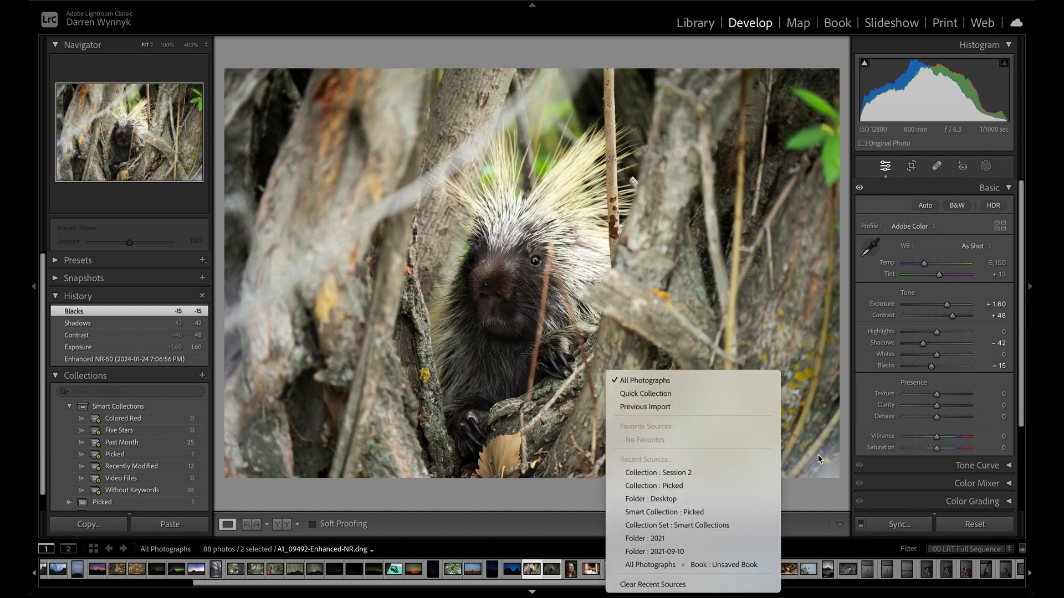
{"action": "left_click", "coordinate": [530, 546]}
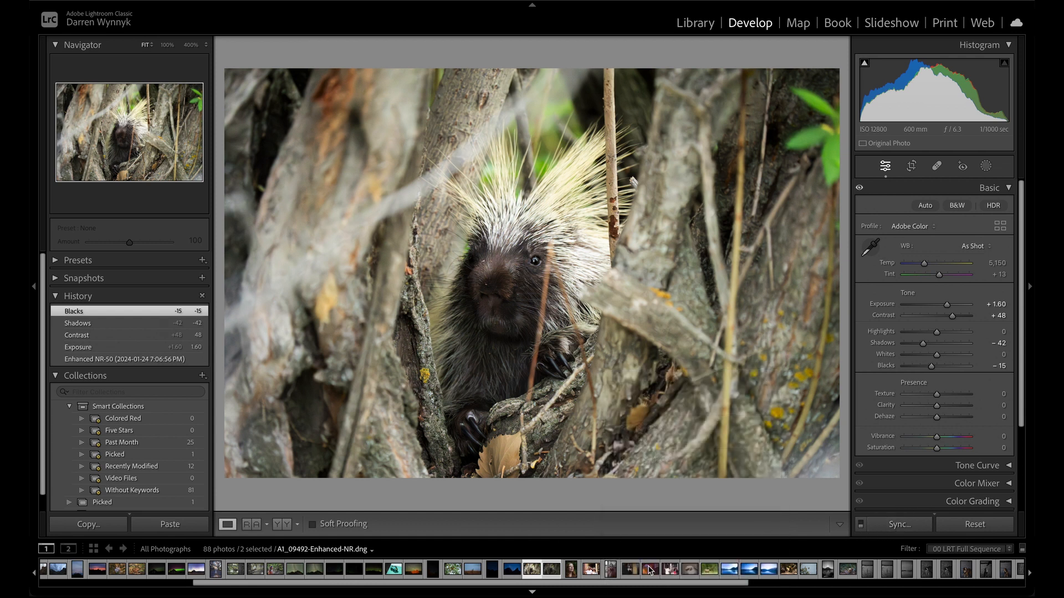
{"action": "left_click", "coordinate": [512, 570]}
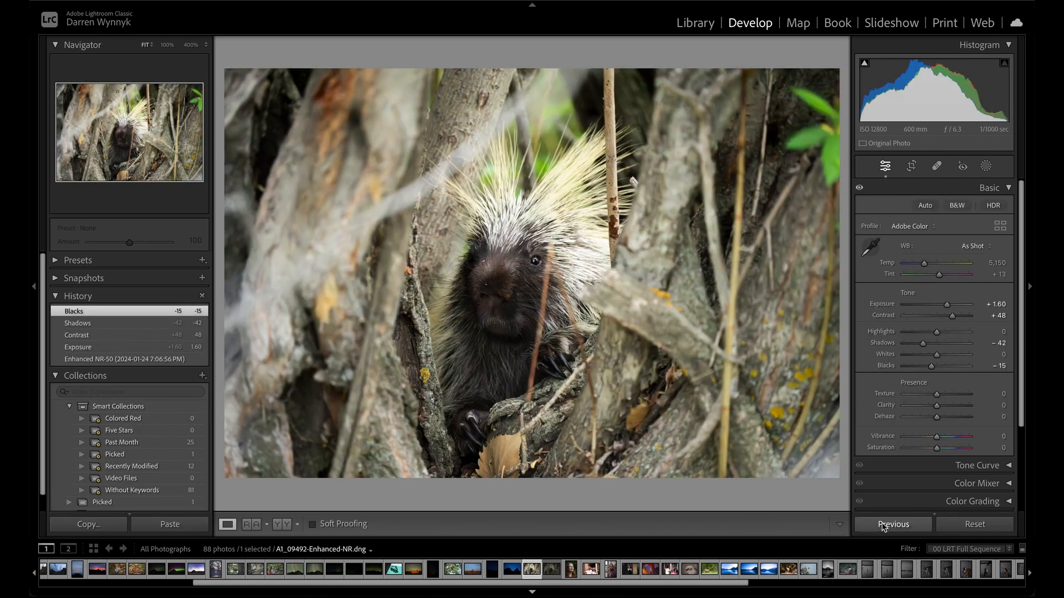
{"action": "left_click", "coordinate": [552, 569], "text": "ctrl"}
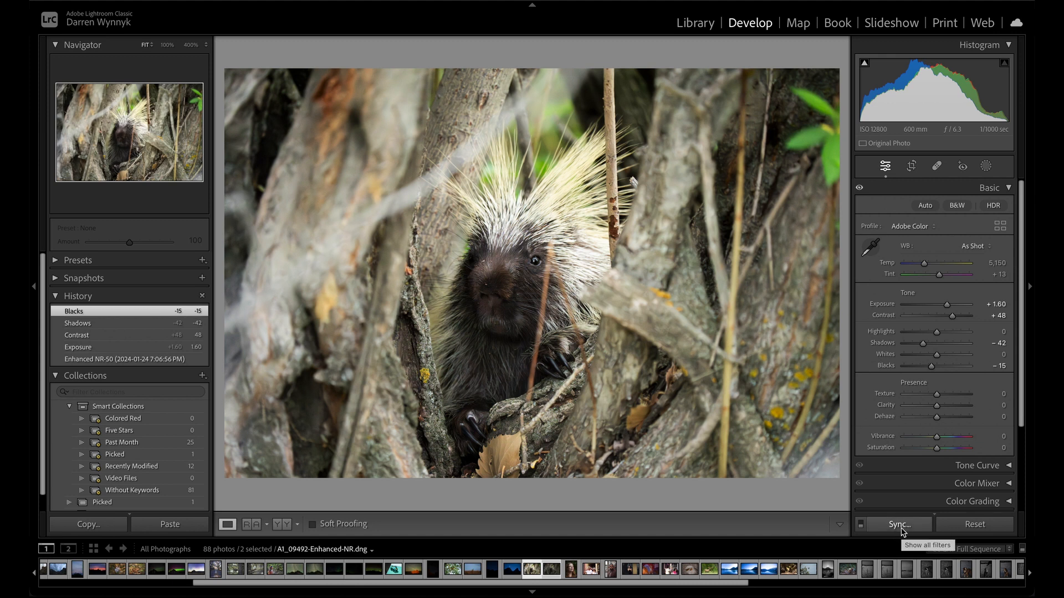
Step: Synchronize the edited porcupine photo's settings to the selected original, also including Effects with Post-Crop Vignetting and Grain
{"action": "left_click", "coordinate": [902, 530]}
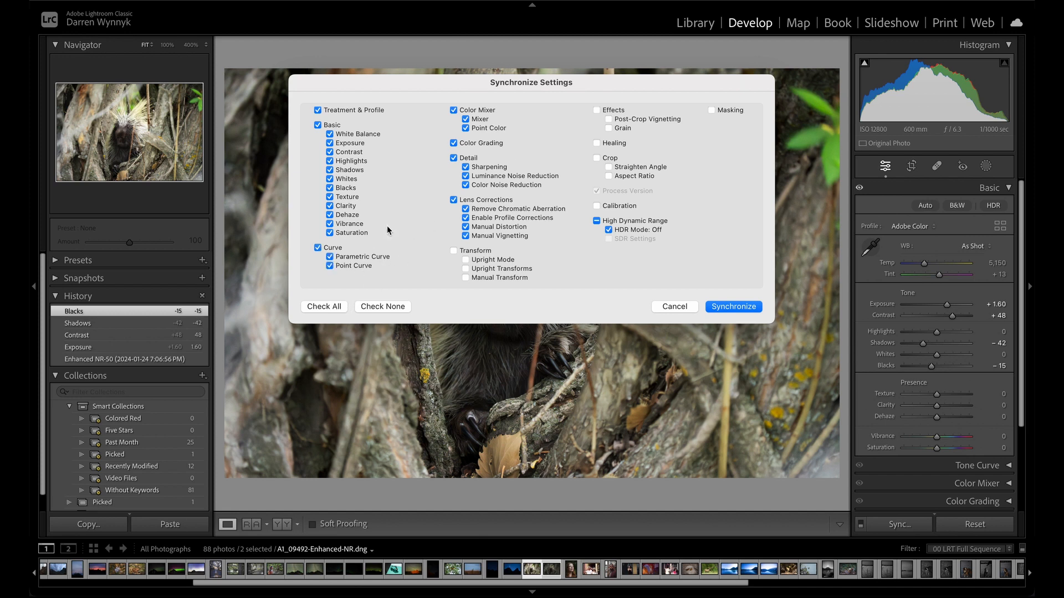
{"action": "left_click", "coordinate": [606, 112]}
{"action": "left_click_drag", "start_coordinate": [540, 86], "coordinate": [564, 239]}
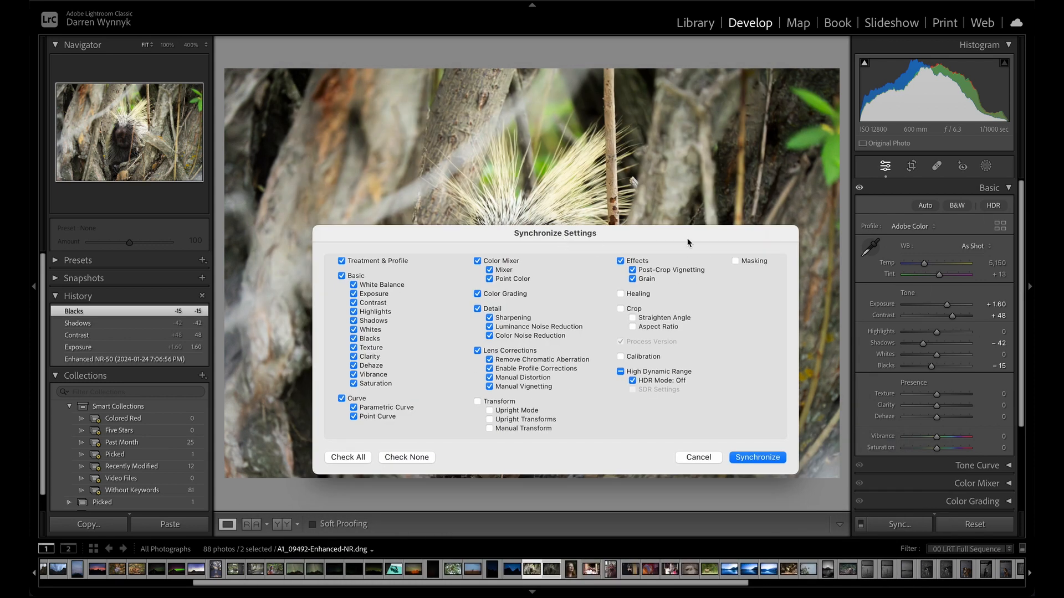
{"action": "left_click_drag", "start_coordinate": [689, 237], "coordinate": [699, 55]}
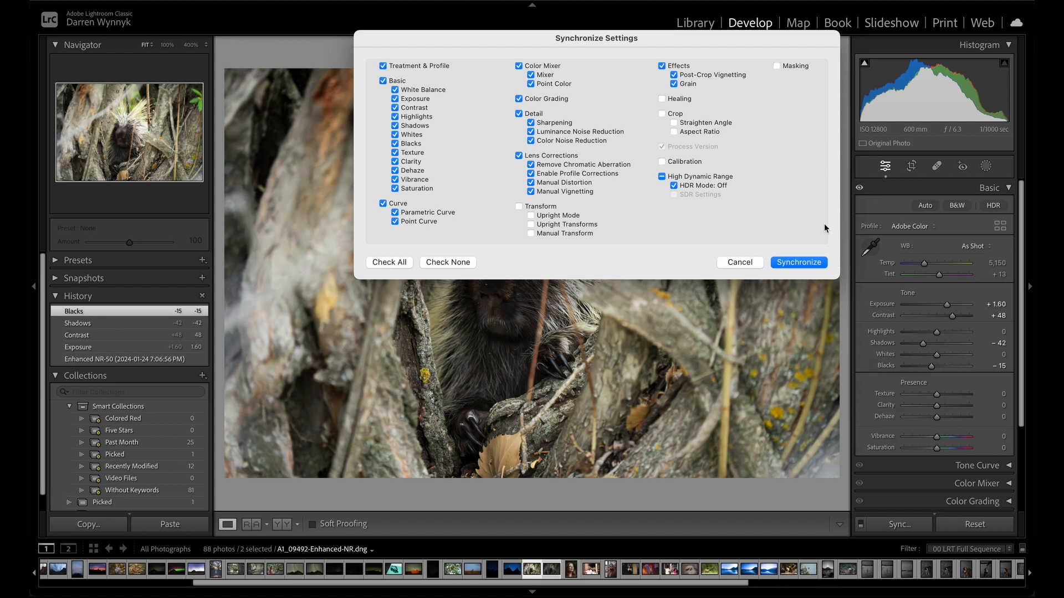
{"action": "left_click", "coordinate": [789, 261]}
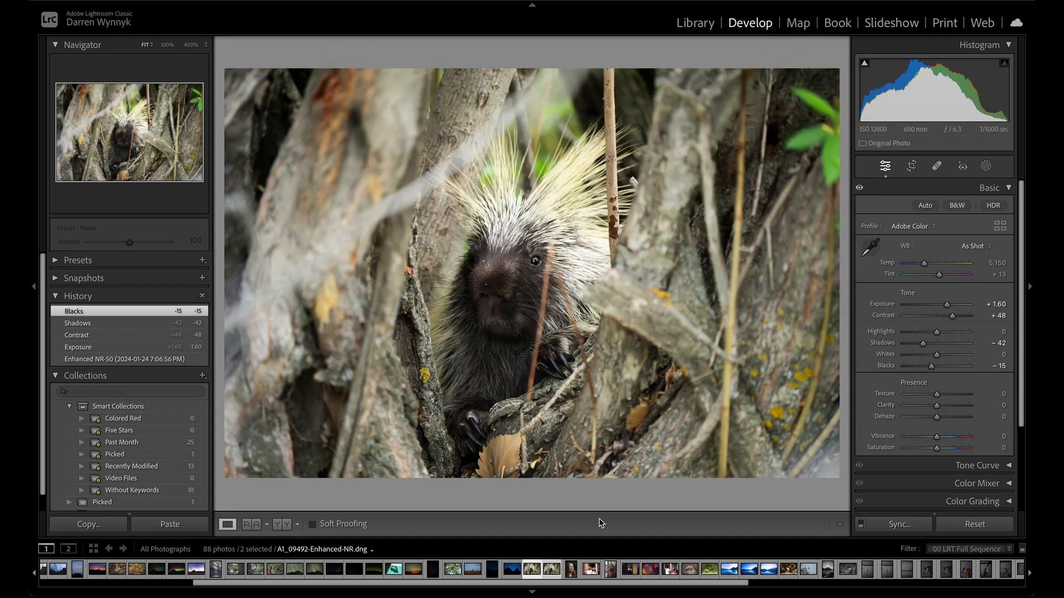
Step: Compare the edited porcupine photo with the synchronized original A1_09492.arw
{"action": "left_click", "coordinate": [520, 573]}
{"action": "left_click", "coordinate": [526, 574]}
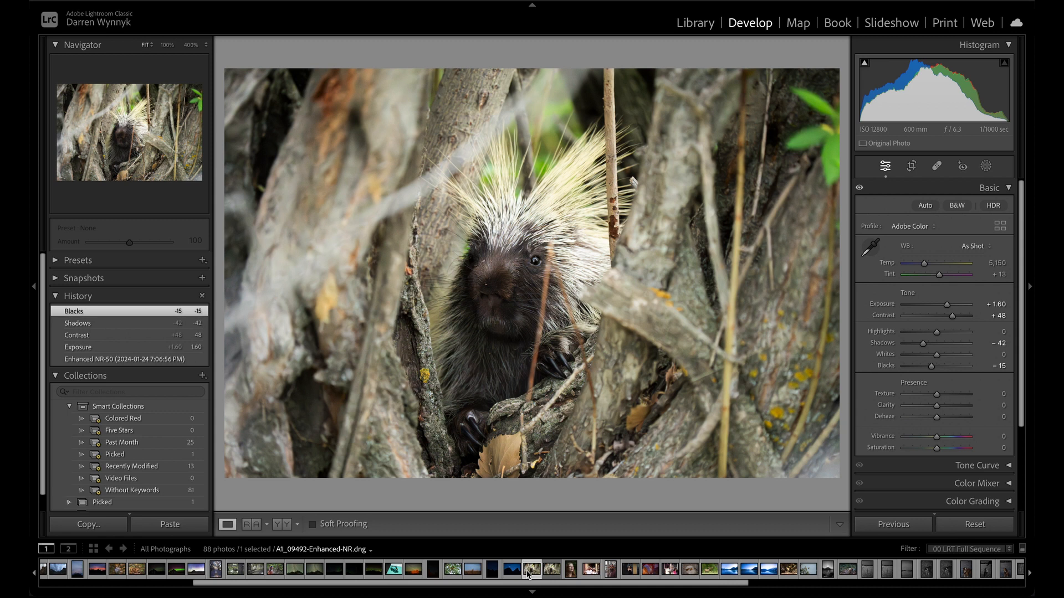
{"action": "key", "text": "Right"}
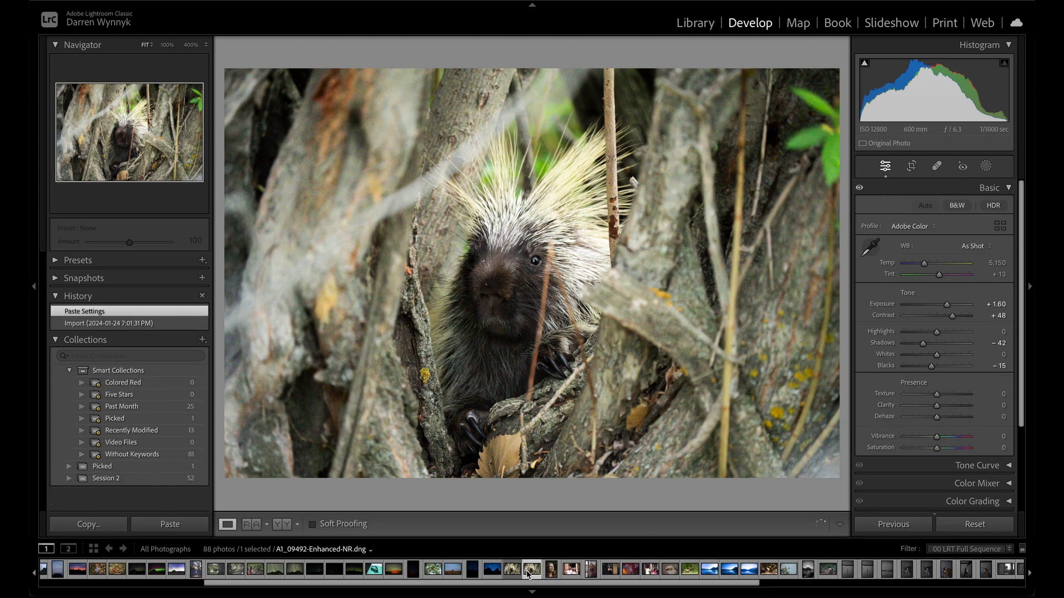
{"action": "key", "text": "Left"}
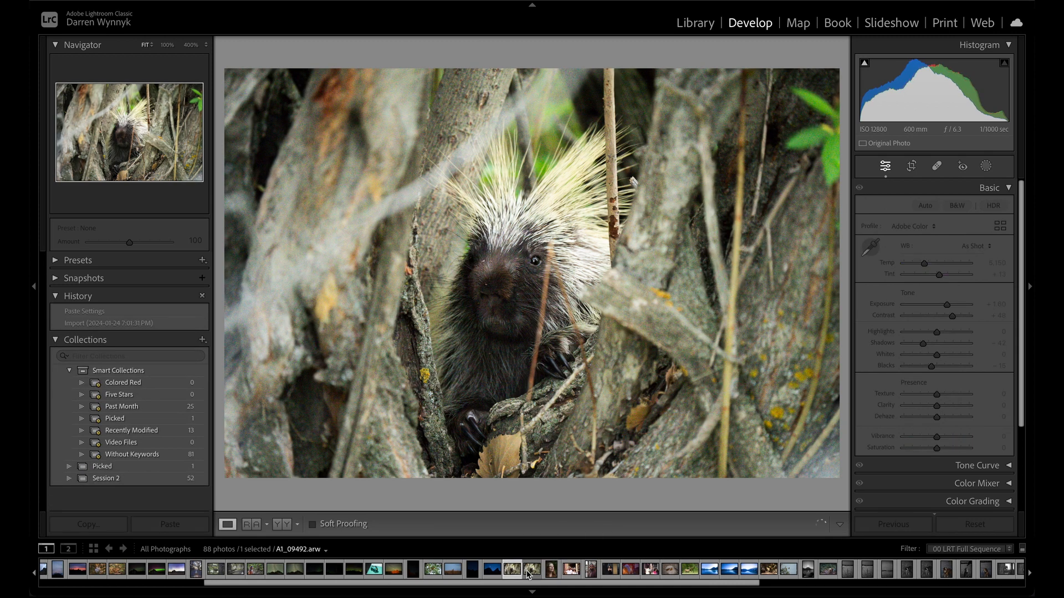
{"action": "key", "text": "Right"}
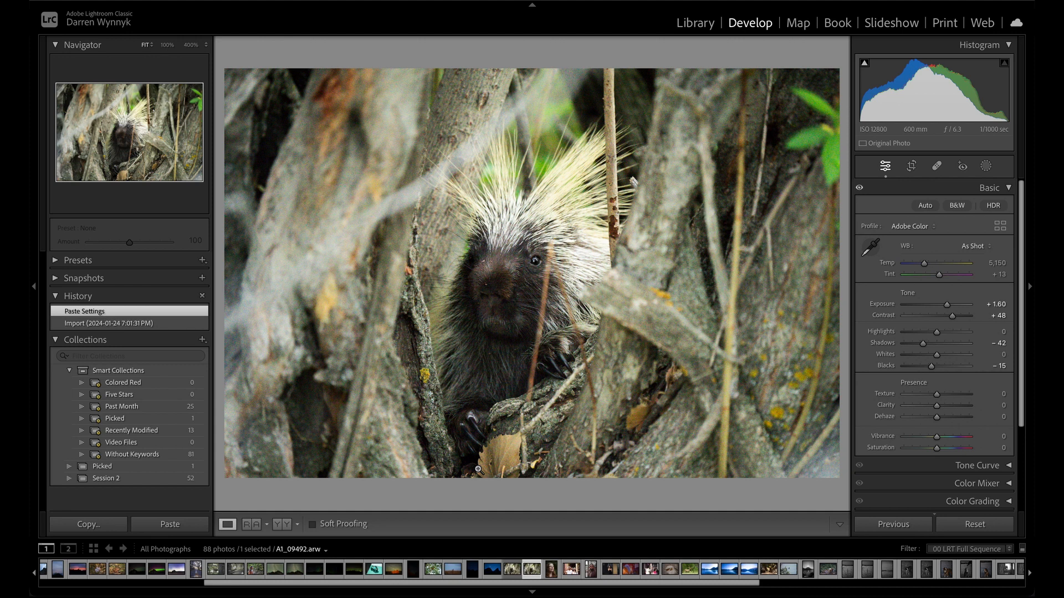
Step: View the dark night photo 7R500044.arw in Library and Develop, and return to the edited porcupine photo in Develop
{"action": "left_click", "coordinate": [695, 23]}
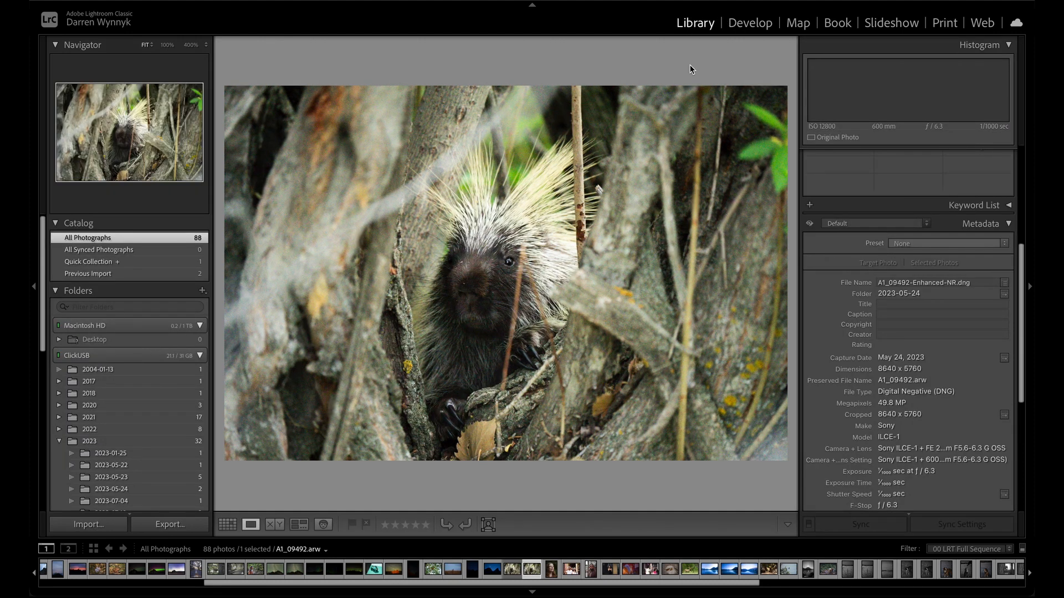
{"action": "key", "text": "g"}
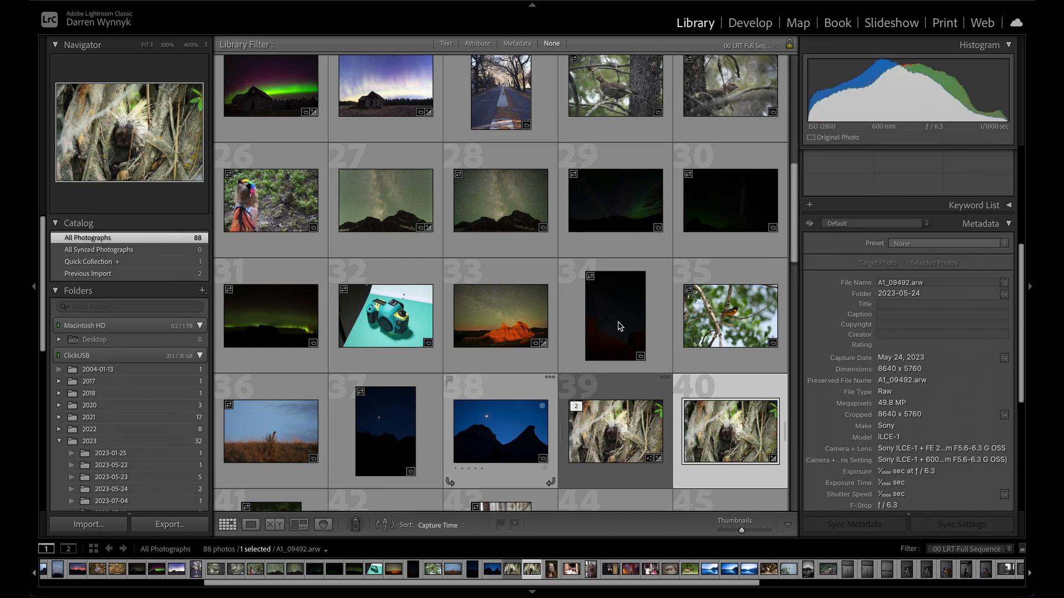
{"action": "double_click", "coordinate": [617, 327]}
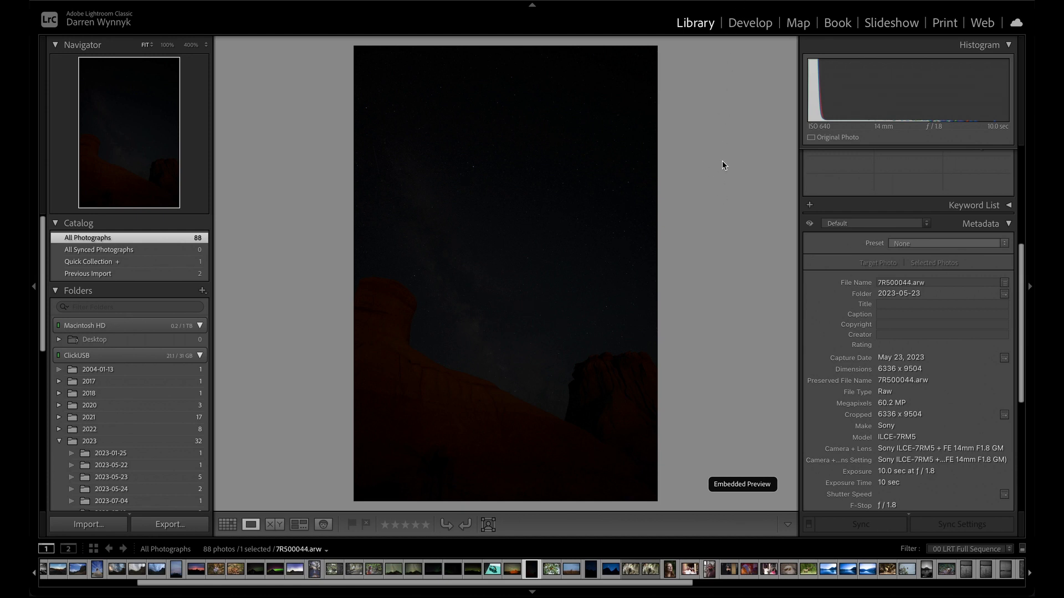
{"action": "key", "text": "d"}
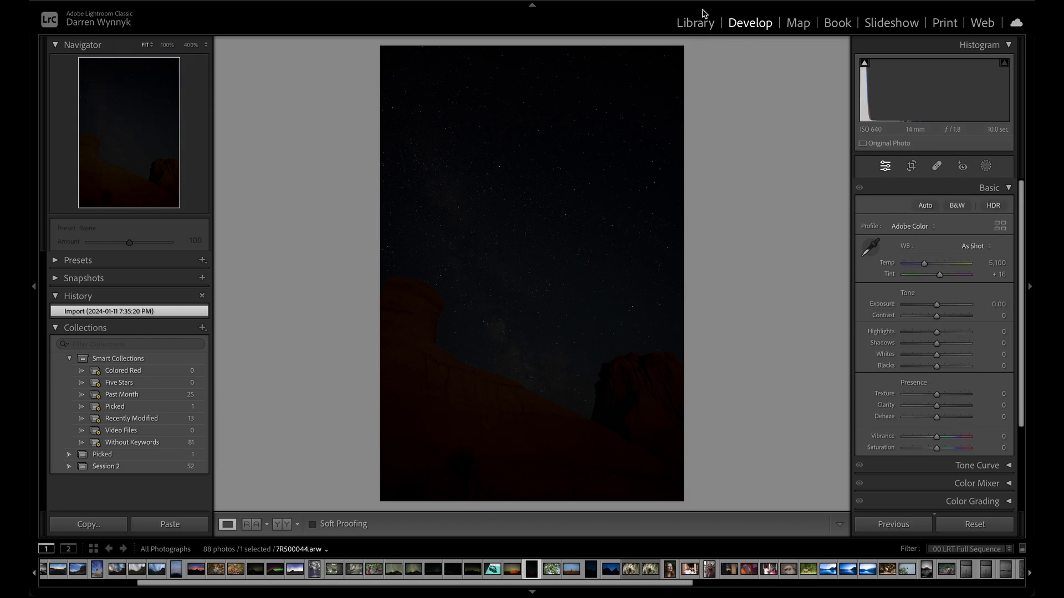
{"action": "left_click", "coordinate": [696, 25]}
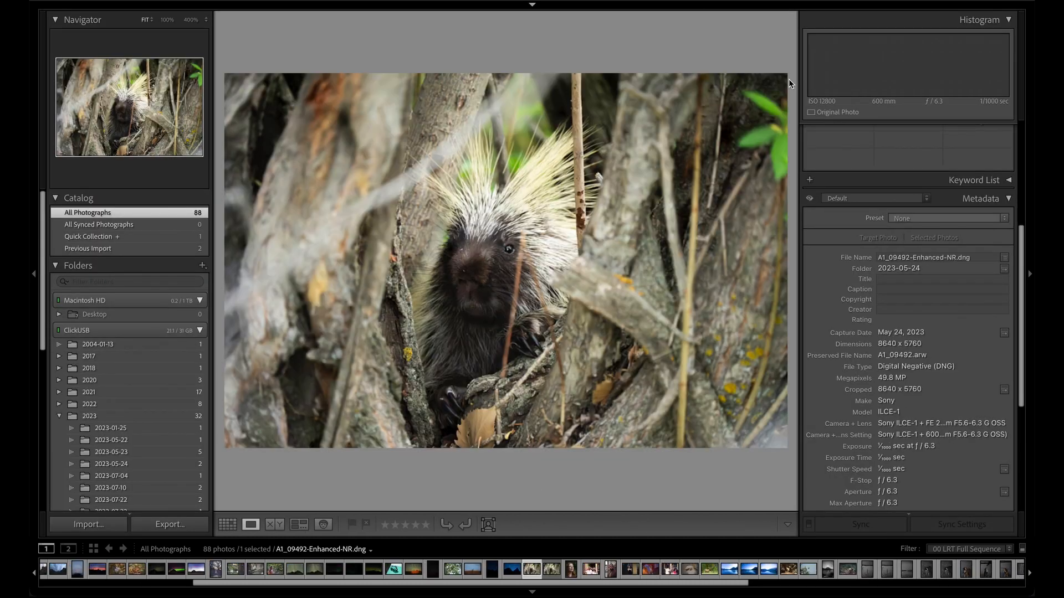
{"action": "key", "text": "d"}
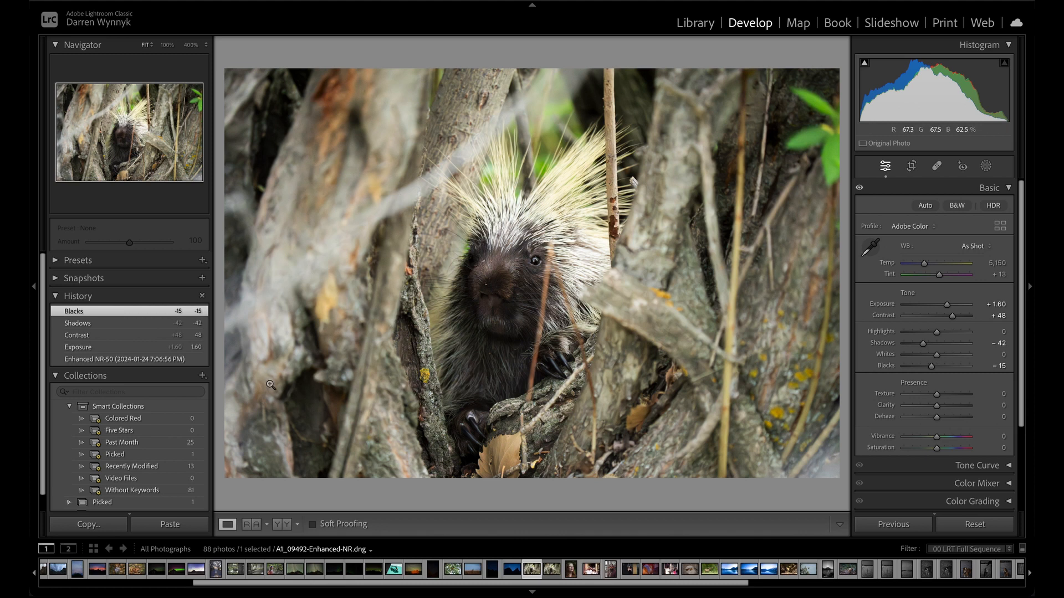
Step: Create a develop preset named Porcupine in the User Presets group from the edited photo's settings, leaving Transform and Calibration excluded
{"action": "left_click", "coordinate": [61, 262]}
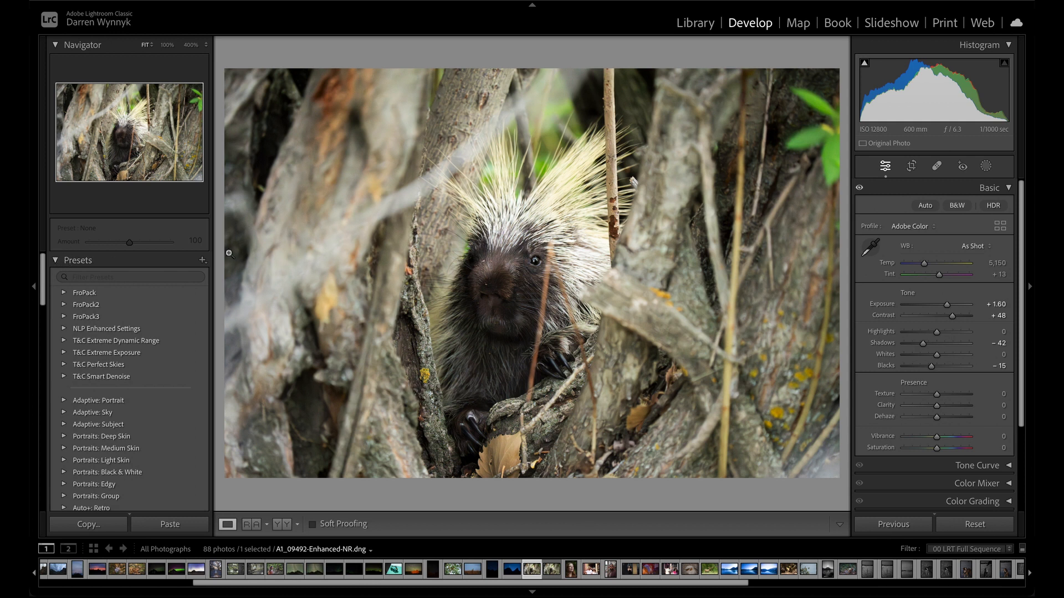
{"action": "left_click", "coordinate": [202, 261]}
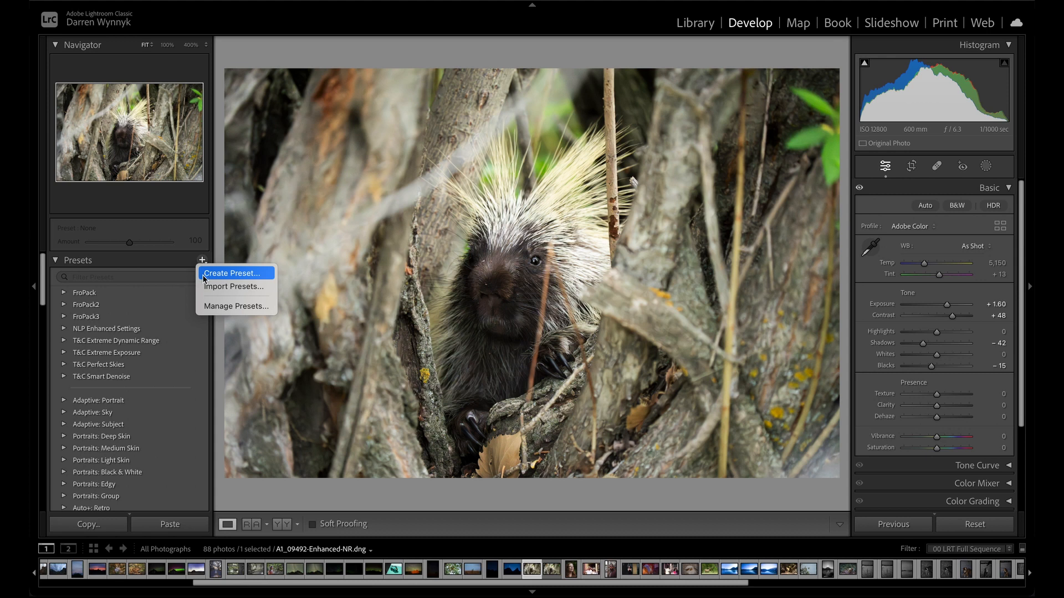
{"action": "left_click", "coordinate": [231, 273]}
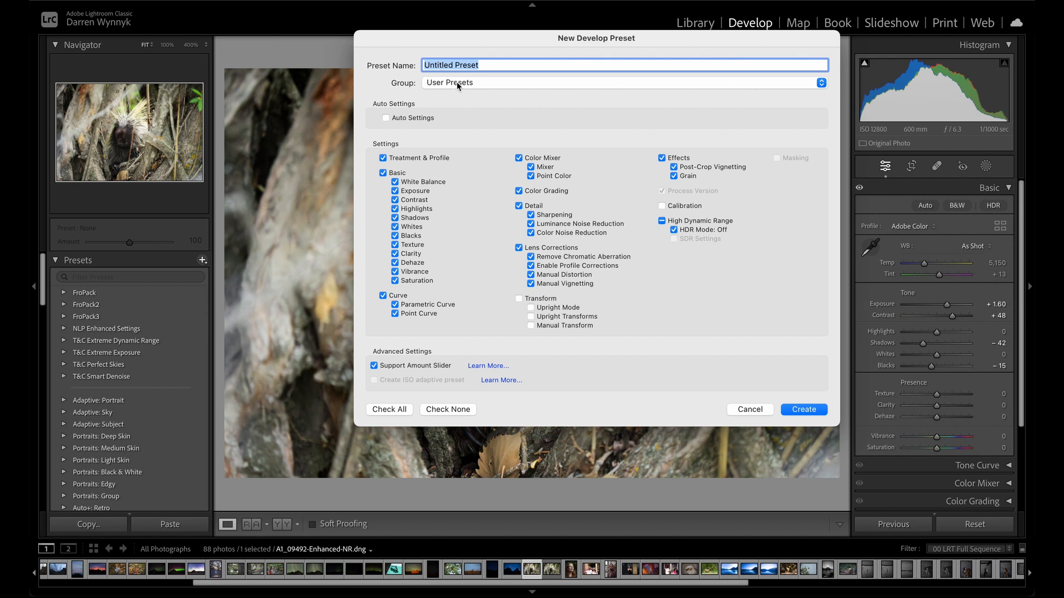
{"action": "type", "text": "Porcupine"}
{"action": "left_click", "coordinate": [456, 83]}
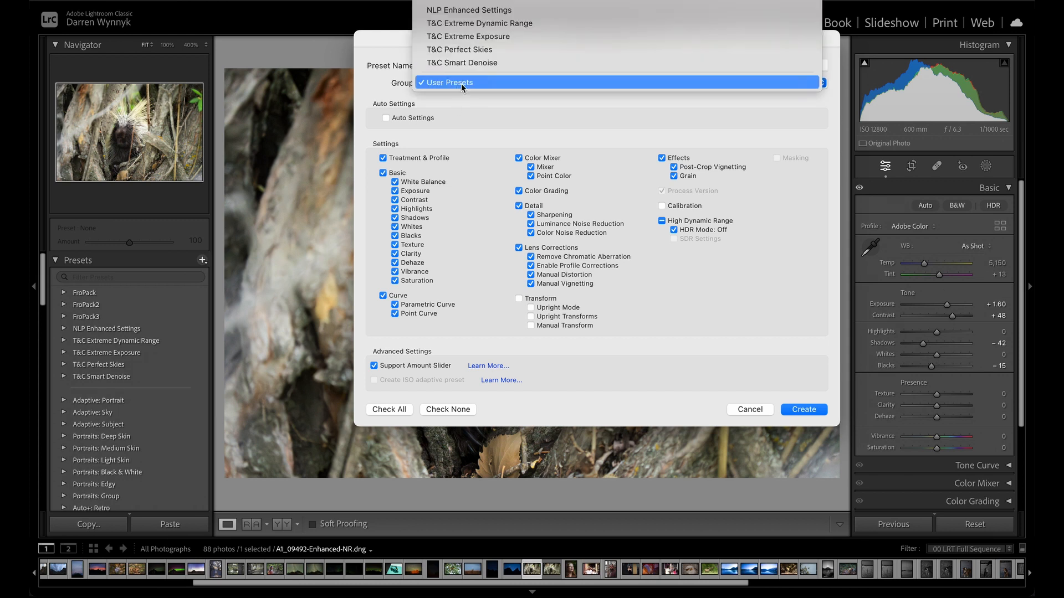
{"action": "scroll", "coordinate": [461, 83], "scroll_direction": "up", "scroll_amount": 3}
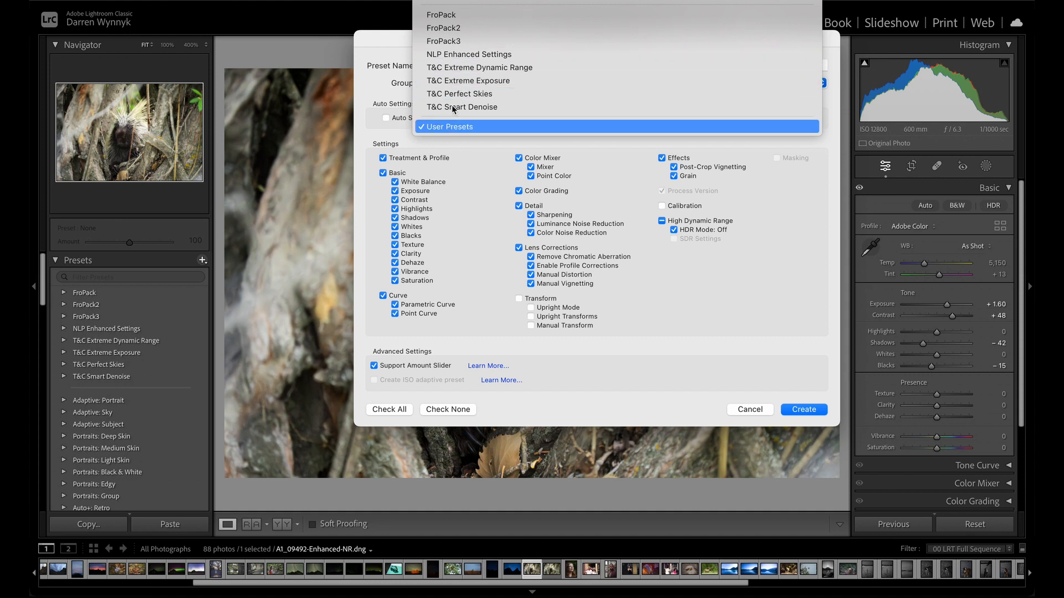
{"action": "left_click", "coordinate": [446, 127]}
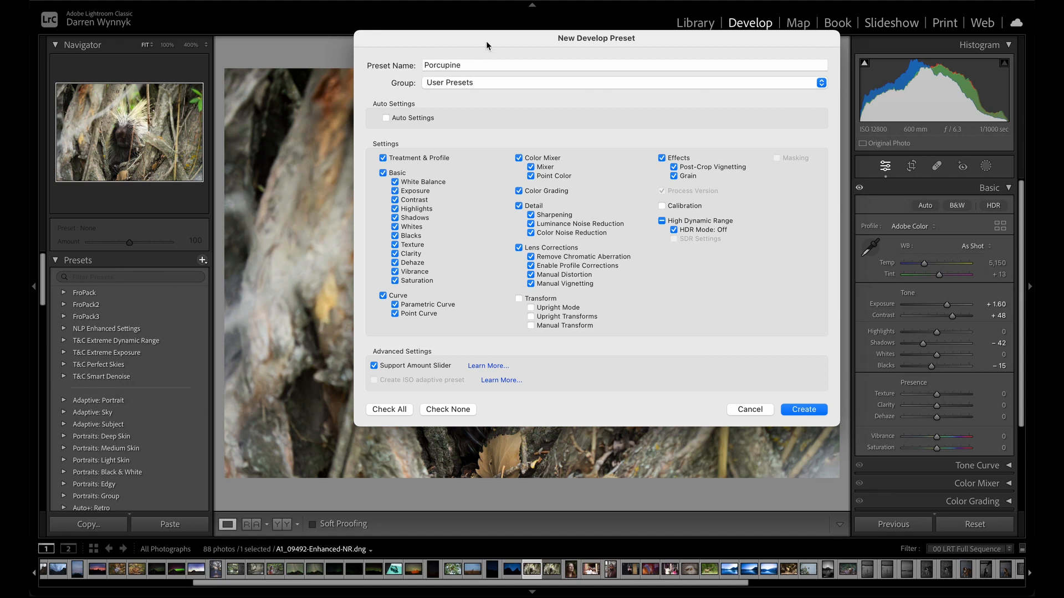
{"action": "left_click", "coordinate": [797, 408]}
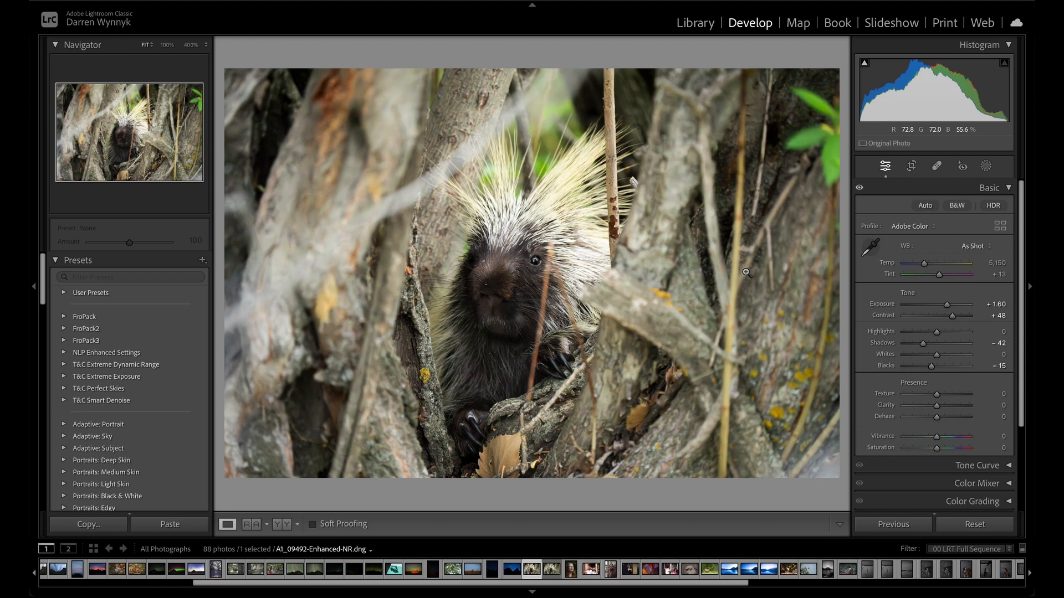
Step: Apply the Porcupine user preset to the original porcupine photo A1_09492.arw
{"action": "left_click", "coordinate": [64, 294]}
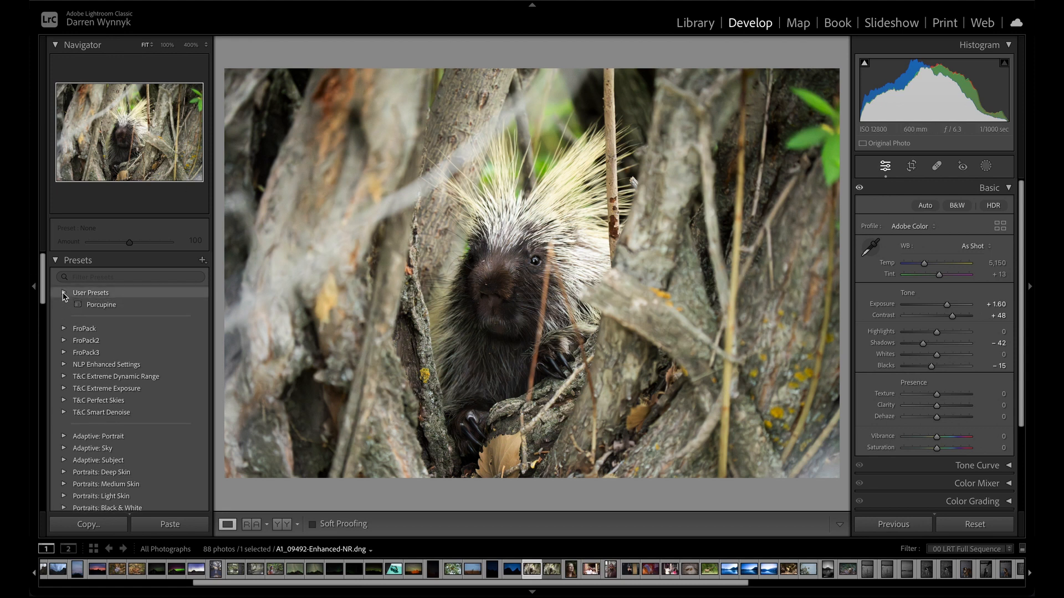
{"action": "left_click", "coordinate": [554, 562]}
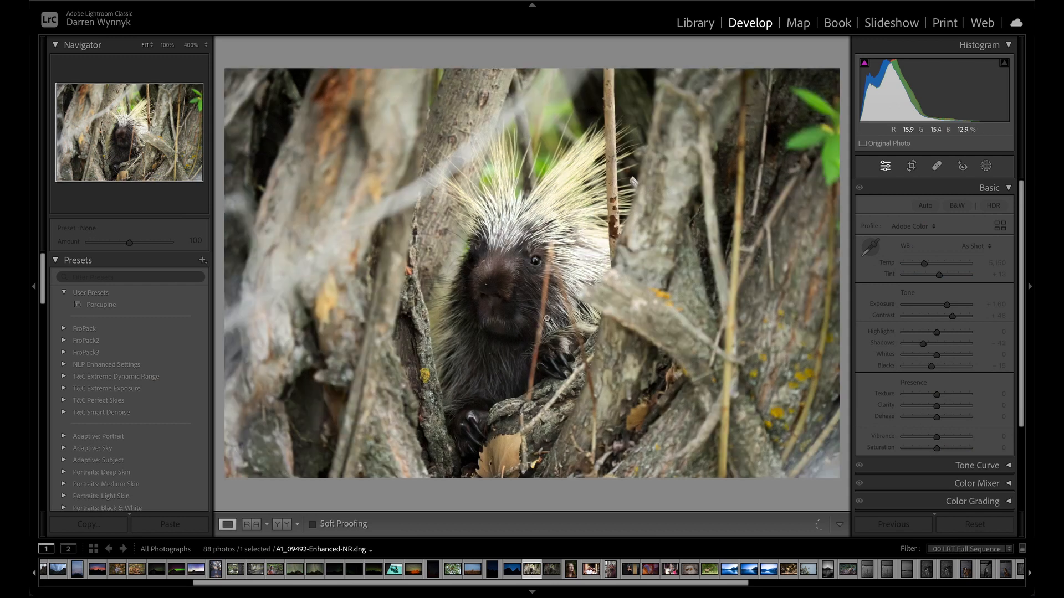
{"action": "left_click", "coordinate": [548, 570]}
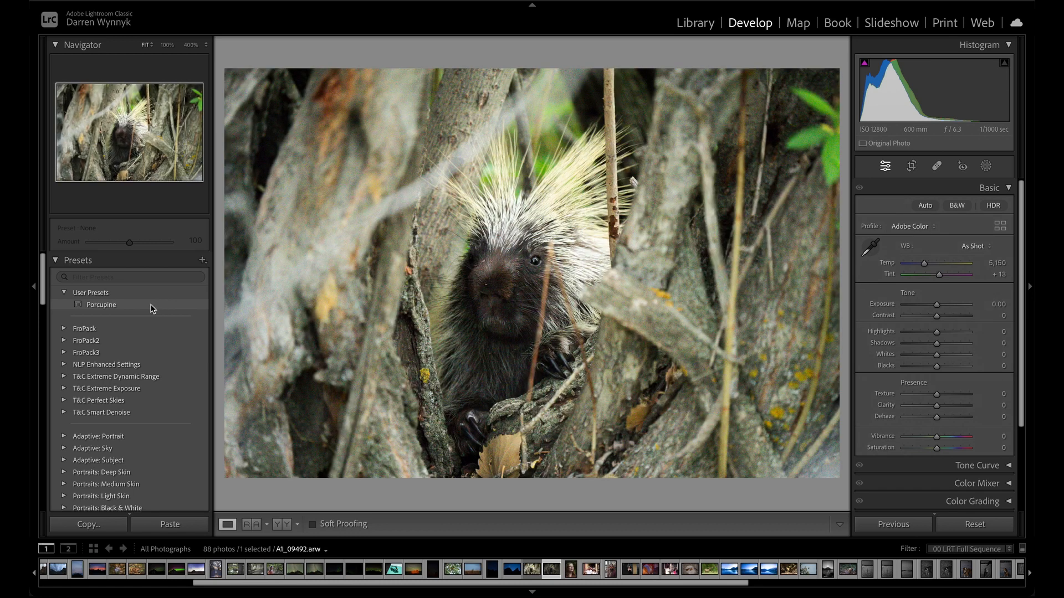
{"action": "left_click", "coordinate": [153, 305]}
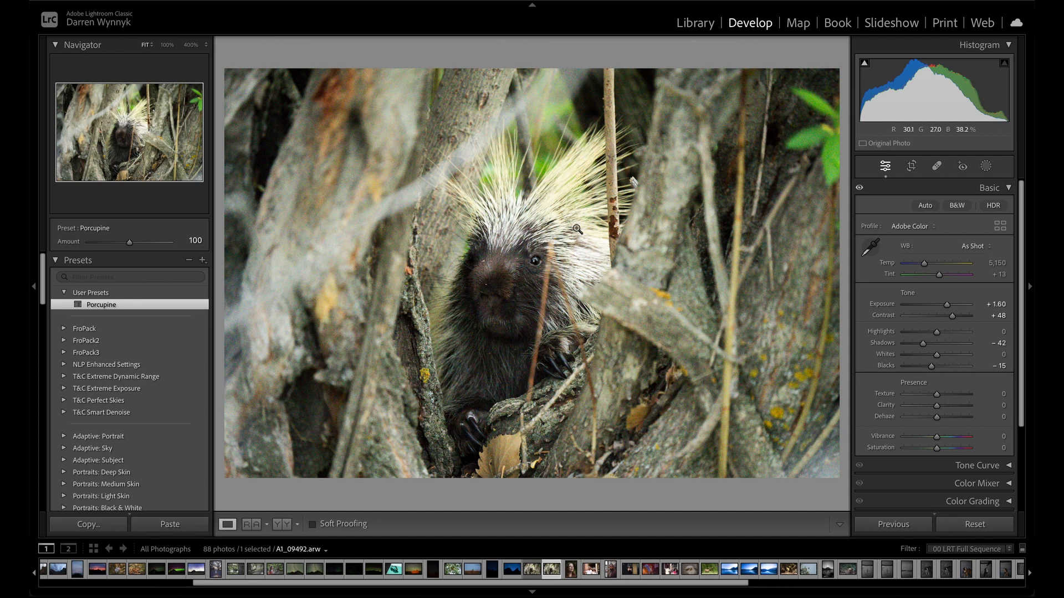
Step: Start exporting the edited photo A1_09492-Enhanced-NR.dng from Library and look through the export settings
{"action": "left_click", "coordinate": [692, 22]}
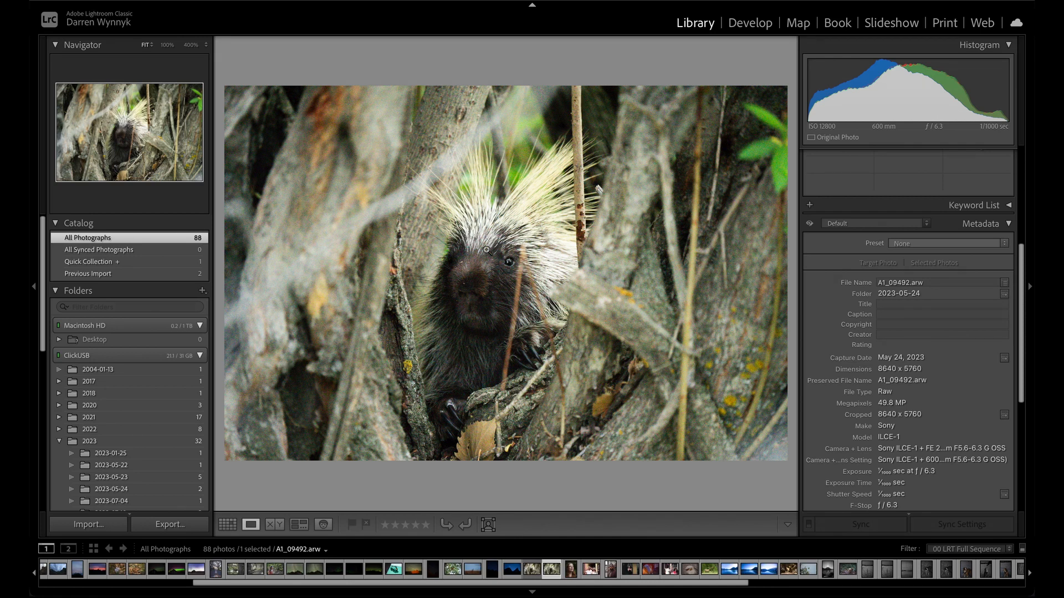
{"action": "left_click", "coordinate": [531, 570]}
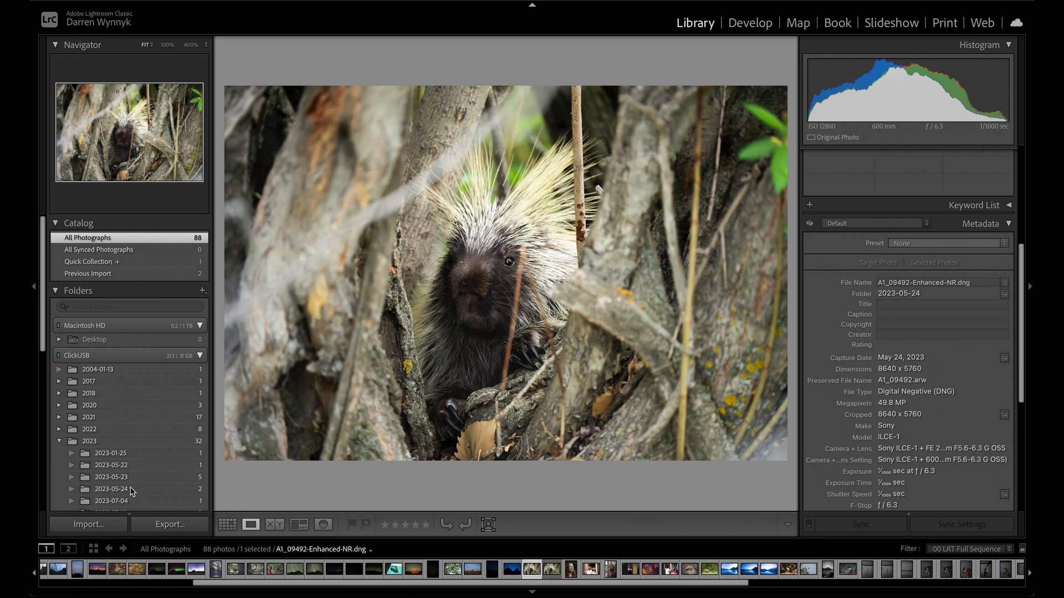
{"action": "left_click", "coordinate": [168, 525]}
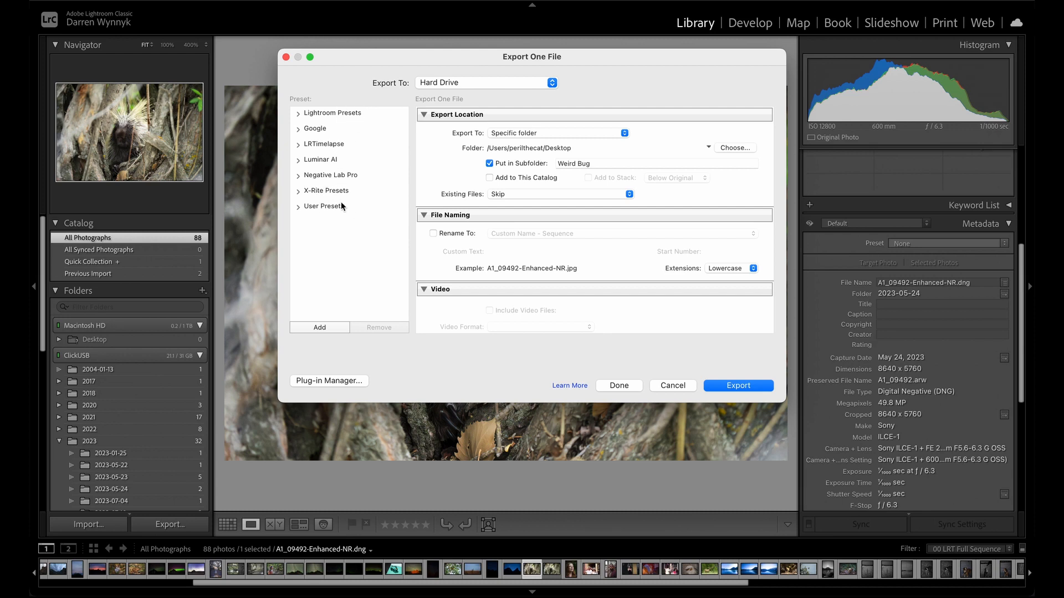
{"action": "scroll", "coordinate": [541, 125], "scroll_direction": "down", "scroll_amount": 5}
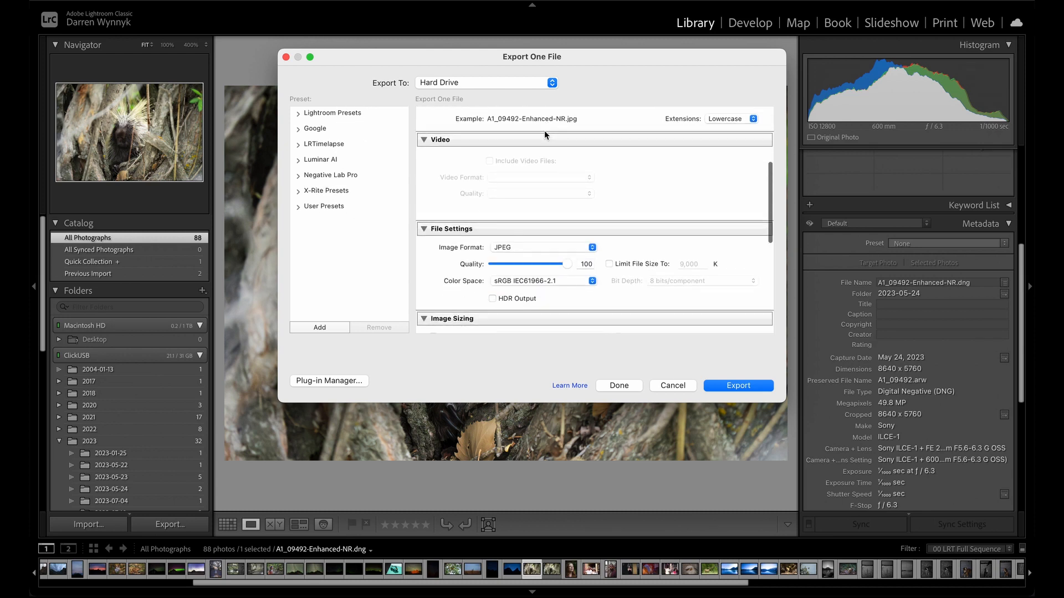
{"action": "scroll", "coordinate": [544, 136], "scroll_direction": "down", "scroll_amount": 10}
{"action": "scroll", "coordinate": [543, 141], "scroll_direction": "up", "scroll_amount": 15}
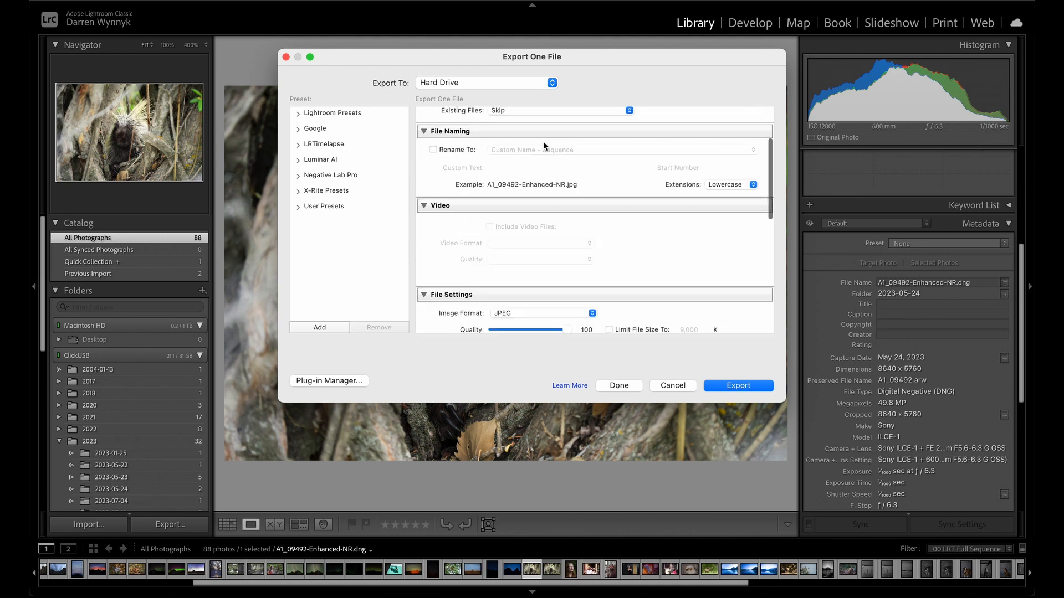
{"action": "scroll", "coordinate": [543, 141], "scroll_direction": "up", "scroll_amount": 5}
Step: Review the export destinations available besides Hard Drive
{"action": "left_click", "coordinate": [557, 82]}
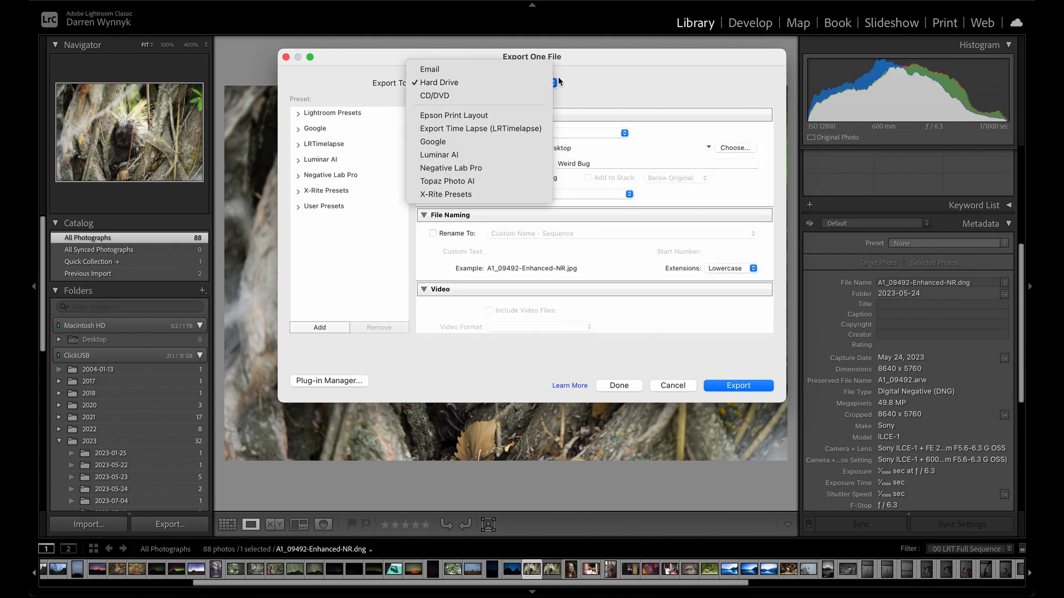
{"action": "left_click", "coordinate": [558, 81]}
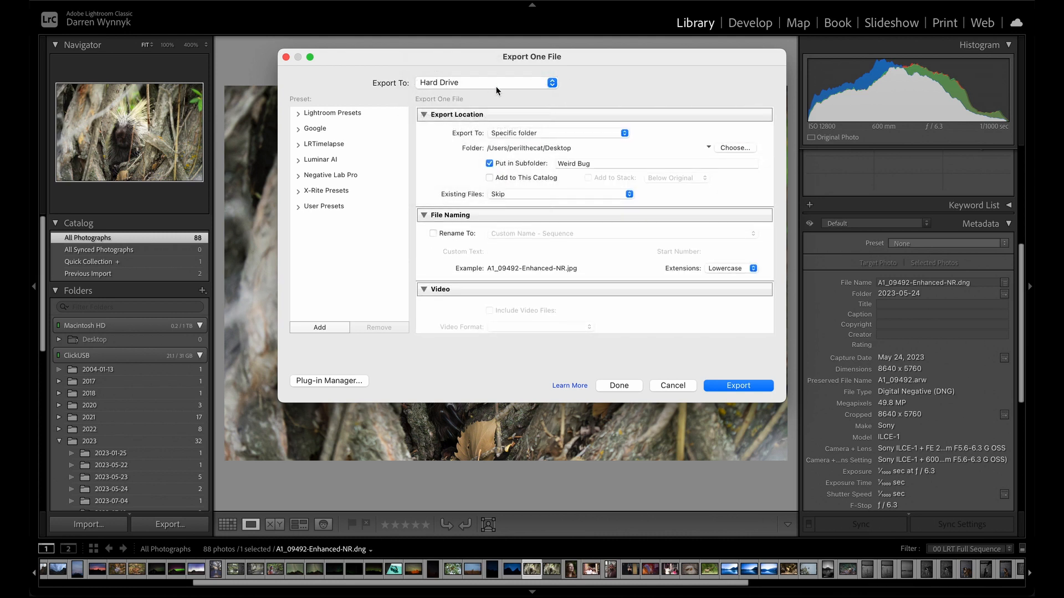
{"action": "left_click", "coordinate": [544, 83]}
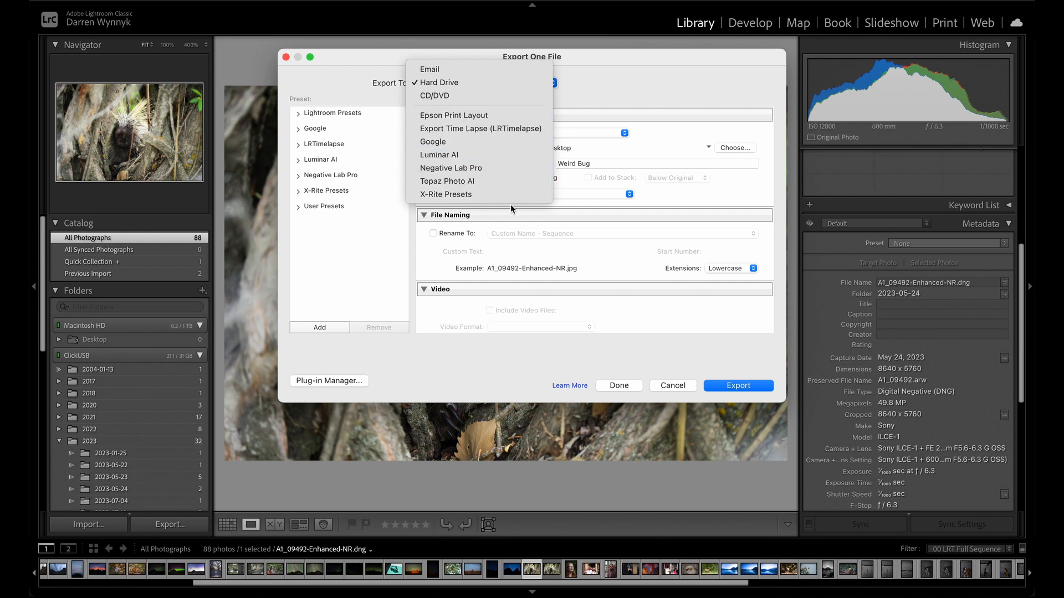
{"action": "left_click", "coordinate": [588, 89]}
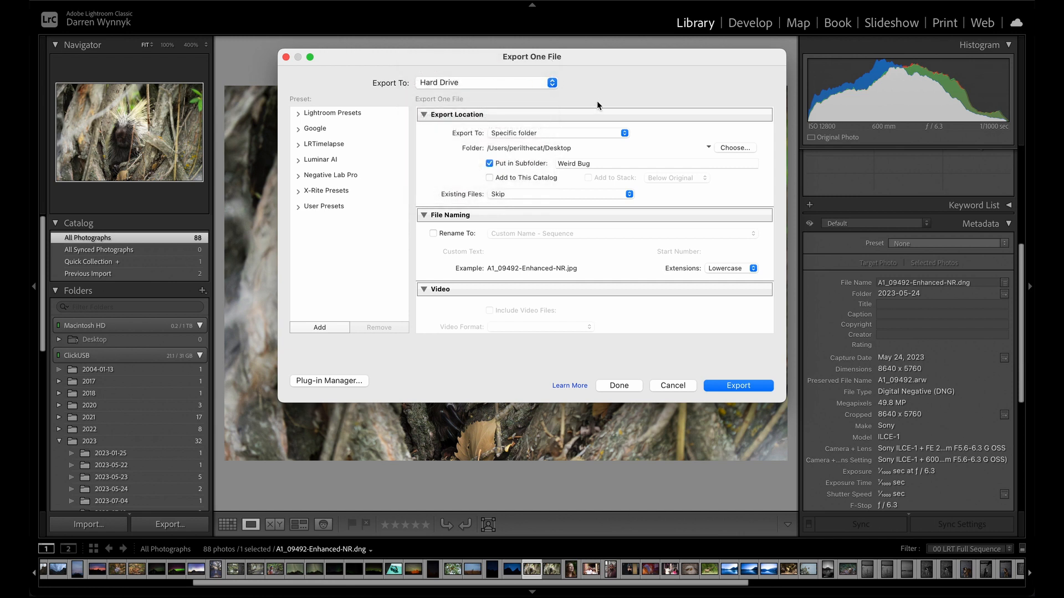
{"action": "left_click", "coordinate": [554, 83]}
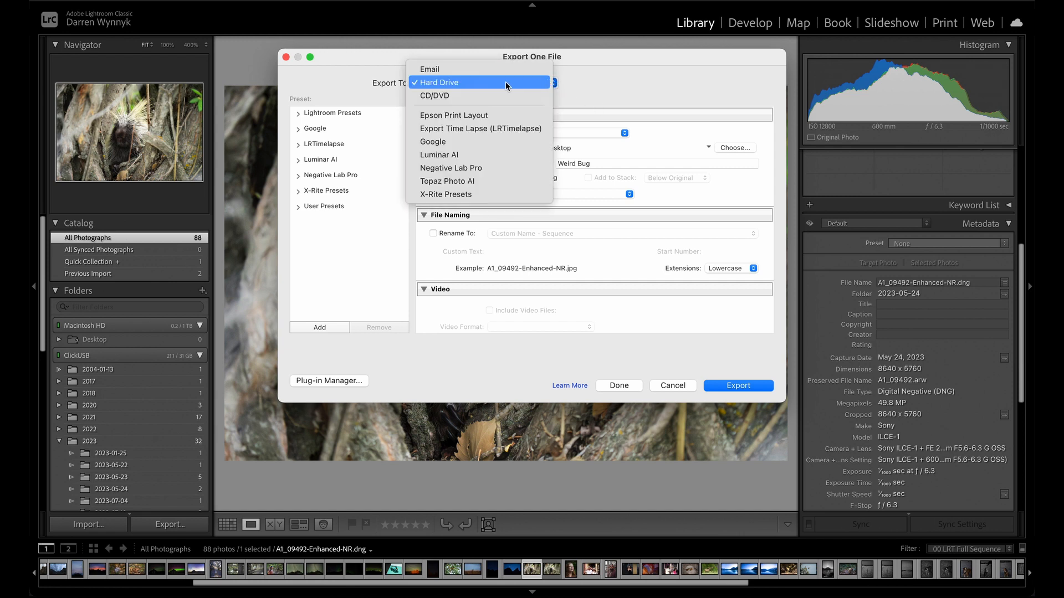
{"action": "left_click", "coordinate": [584, 90]}
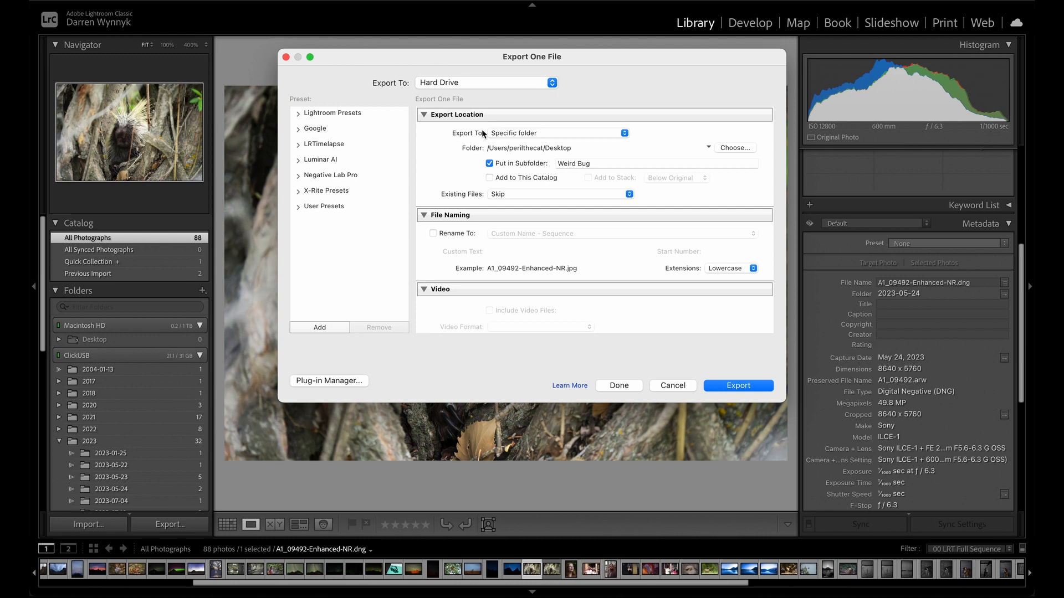
Step: Review the export location choices, the recent folders and the folder chooser, leaving the chooser without picking a folder
{"action": "left_click", "coordinate": [506, 135]}
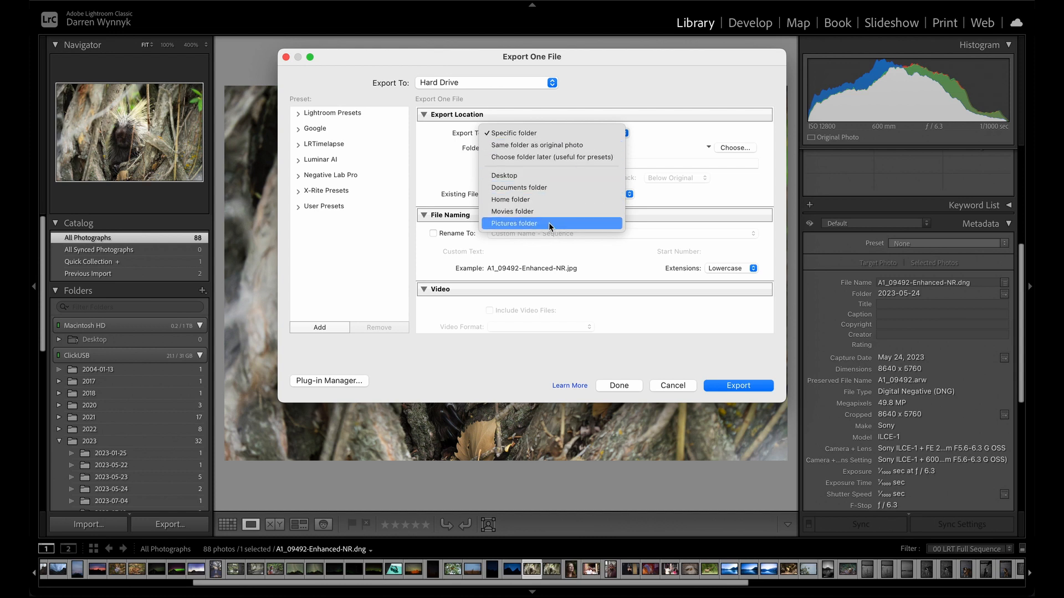
{"action": "left_click", "coordinate": [543, 132]}
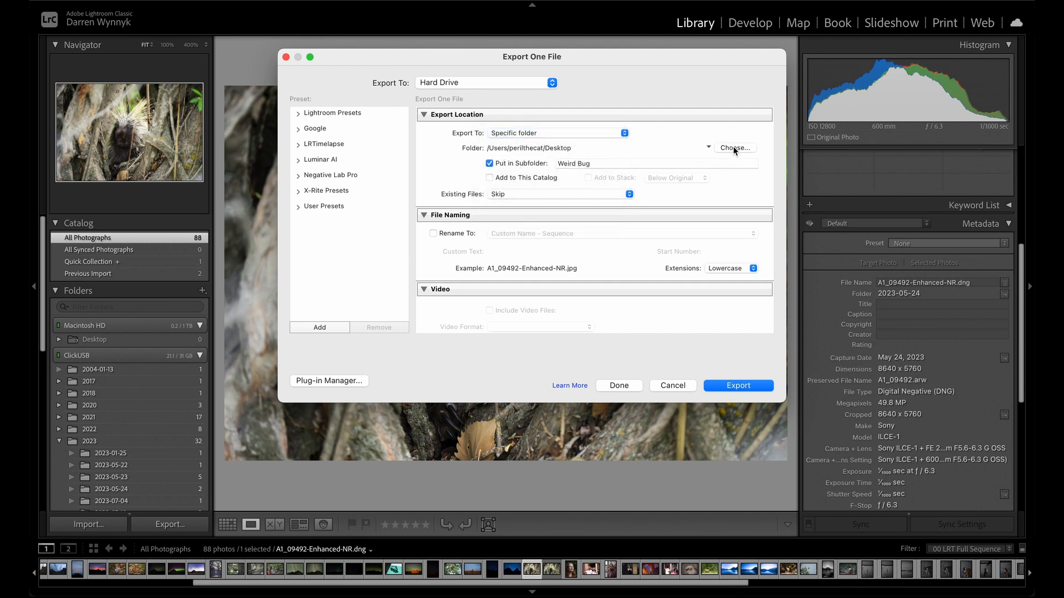
{"action": "left_click", "coordinate": [708, 148]}
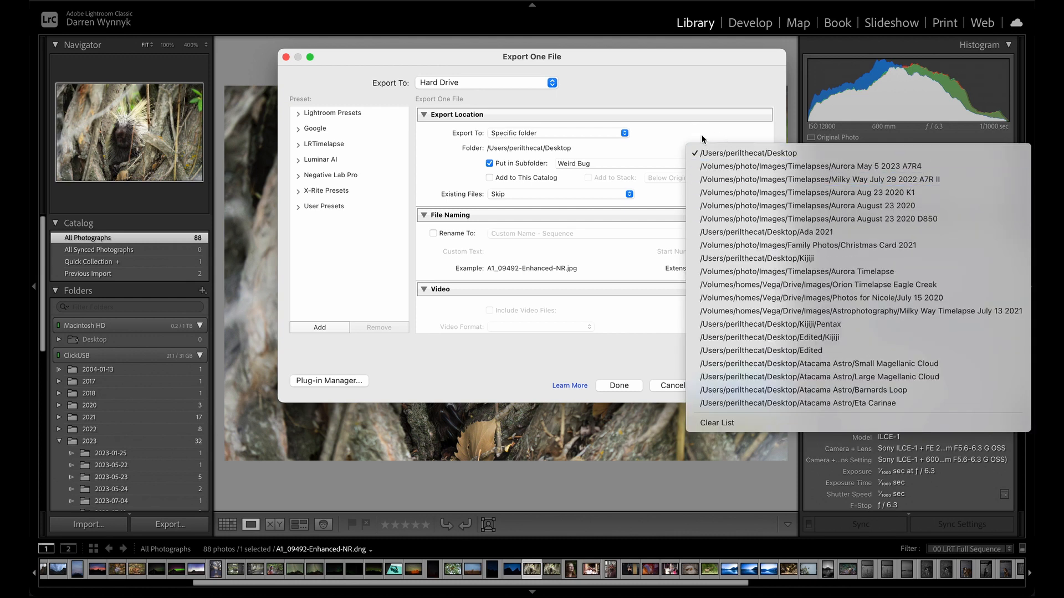
{"action": "left_click", "coordinate": [690, 132]}
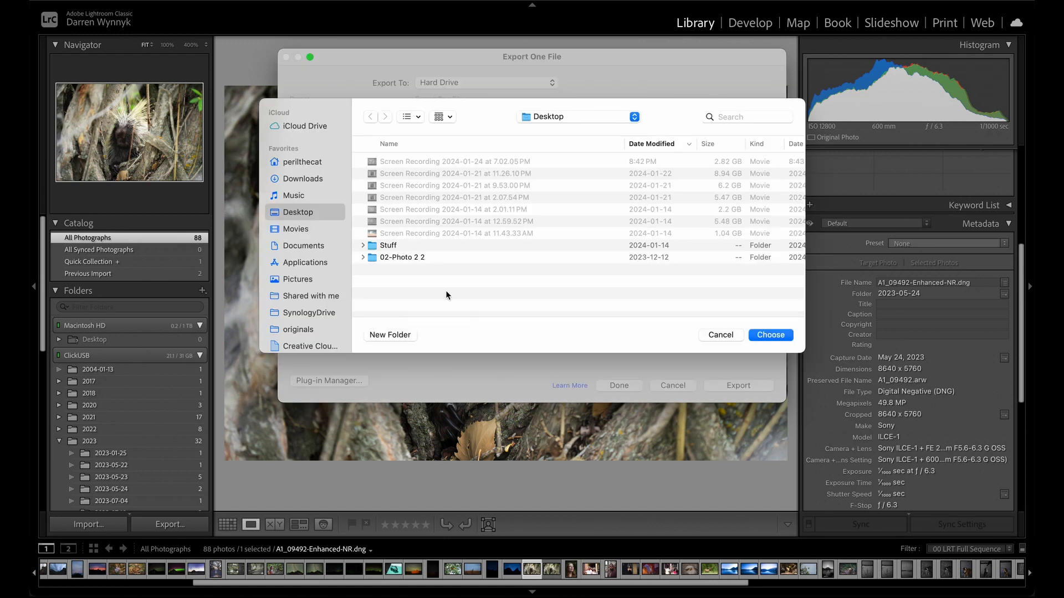
{"action": "left_click", "coordinate": [721, 335]}
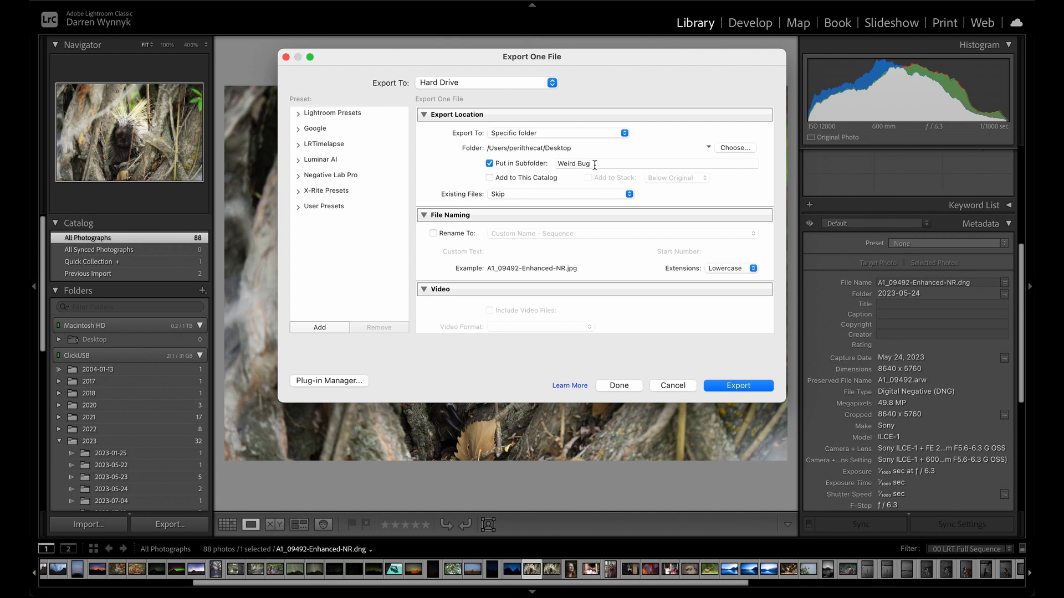
Step: Check the Weird Bug subfolder name and switch the subfolder option off and back on
{"action": "left_click", "coordinate": [570, 165]}
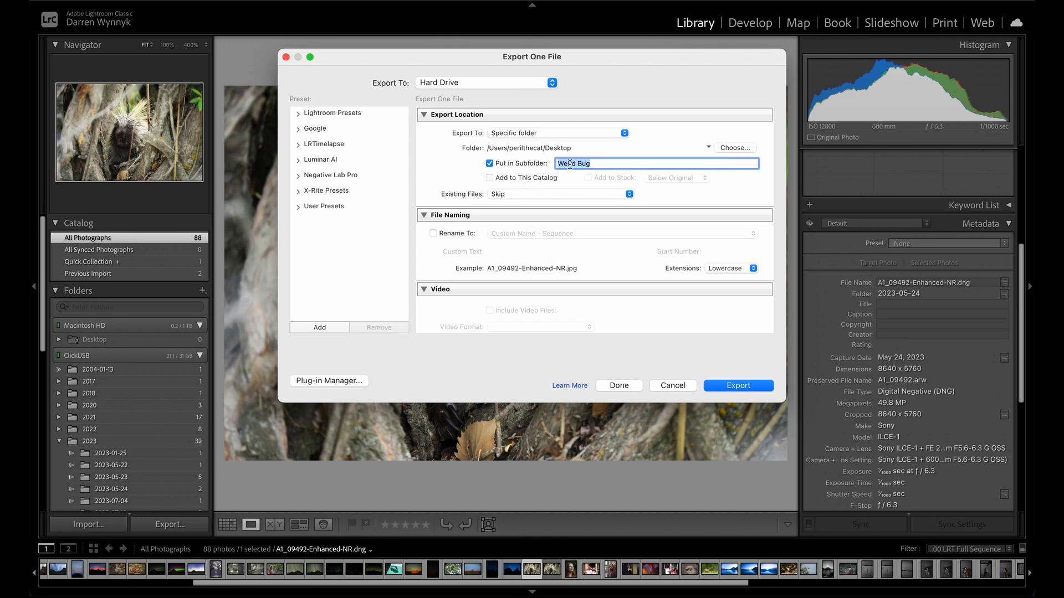
{"action": "left_click", "coordinate": [604, 163]}
{"action": "left_click", "coordinate": [489, 163]}
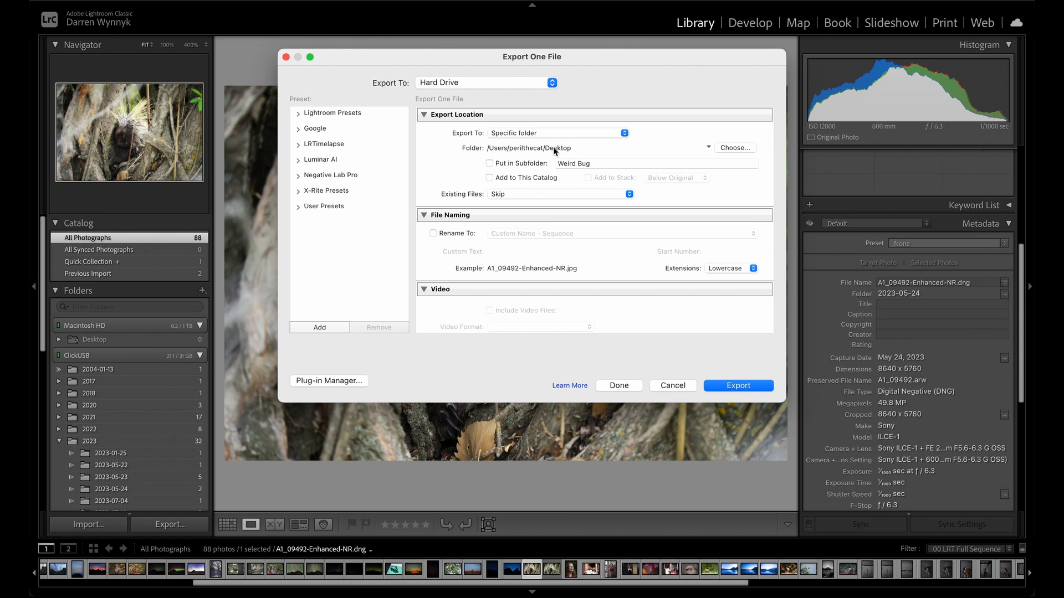
{"action": "left_click", "coordinate": [490, 163]}
Step: Enable renaming of the exported file and review the naming templates with Custom Name - Sequence in use
{"action": "left_click", "coordinate": [453, 234]}
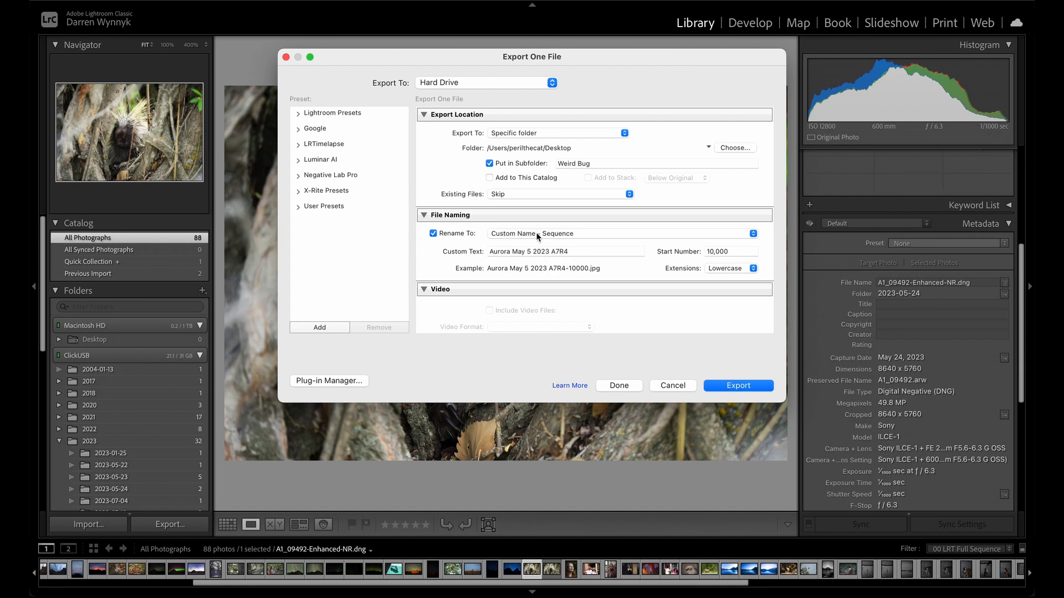
{"action": "left_click", "coordinate": [516, 235]}
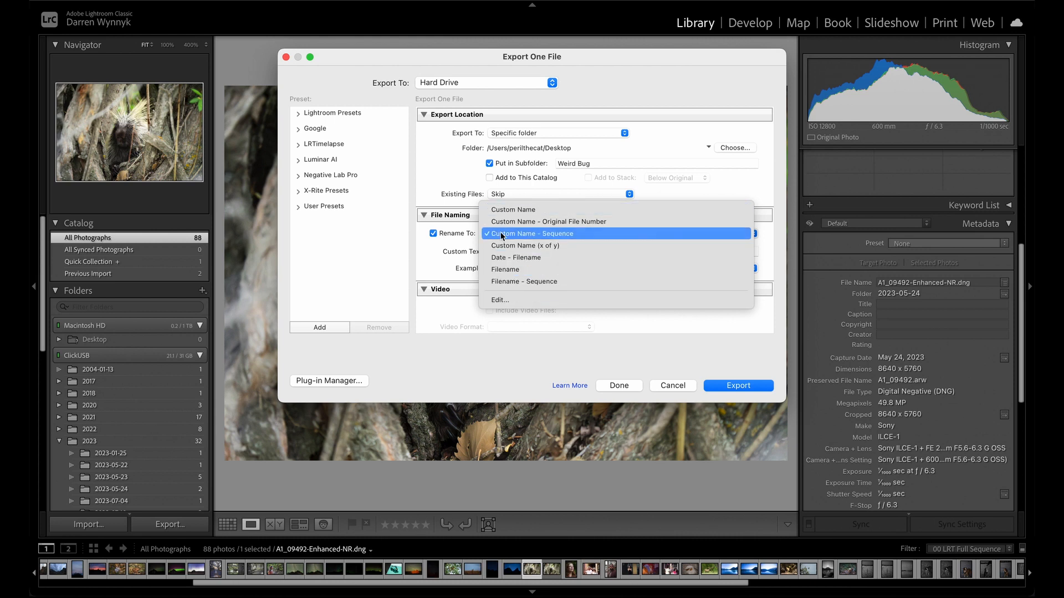
{"action": "left_click", "coordinate": [428, 200]}
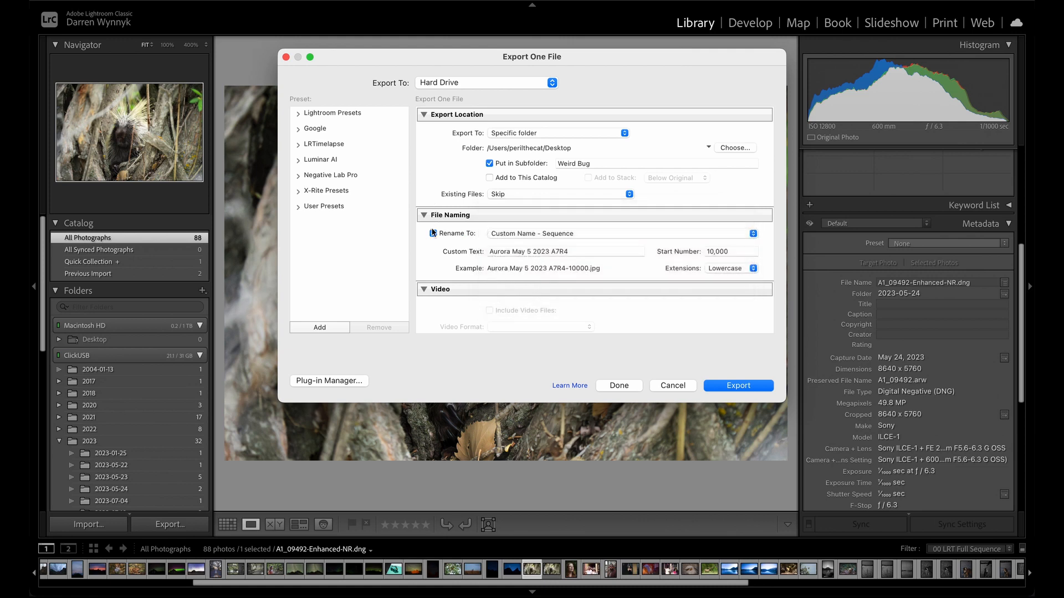
Step: Examine the custom text, start number and example file name used for the renamed export
{"action": "left_click", "coordinate": [492, 253]}
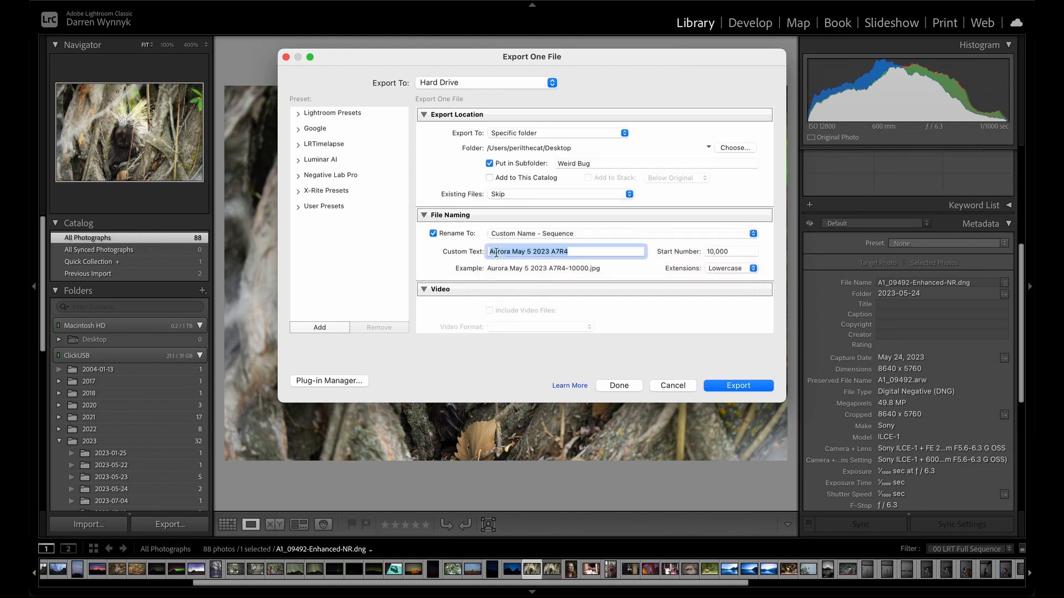
{"action": "left_click", "coordinate": [499, 253]}
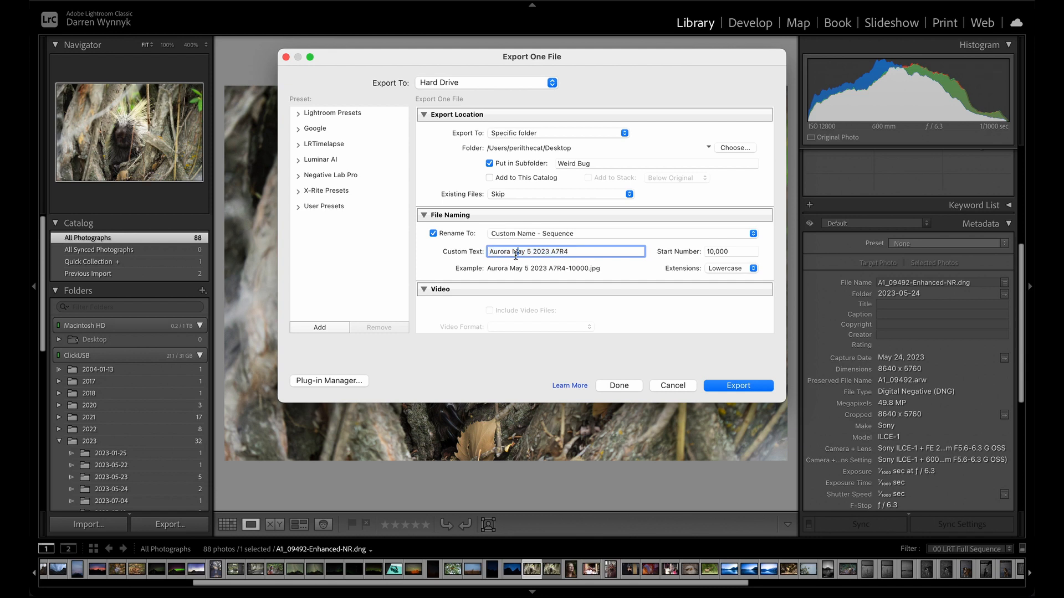
{"action": "left_click", "coordinate": [538, 252]}
{"action": "left_click", "coordinate": [737, 250]}
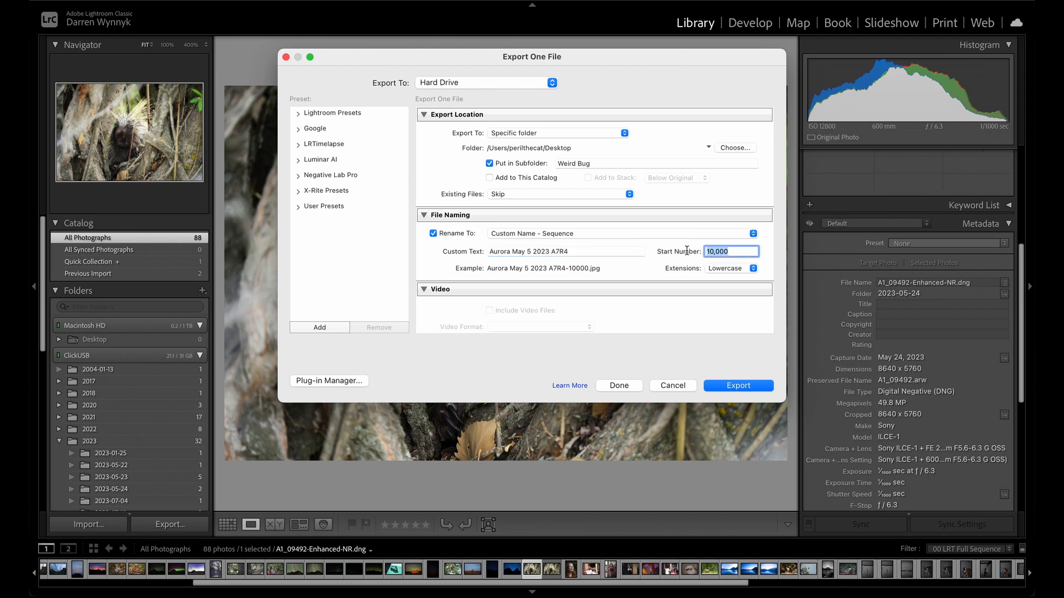
{"action": "left_click", "coordinate": [715, 251]}
{"action": "left_click_drag", "start_coordinate": [733, 251], "coordinate": [694, 252]}
{"action": "left_click", "coordinate": [568, 269]}
Step: Review the image formats offered in the export's file settings
{"action": "scroll", "coordinate": [590, 274], "scroll_direction": "down", "scroll_amount": 3}
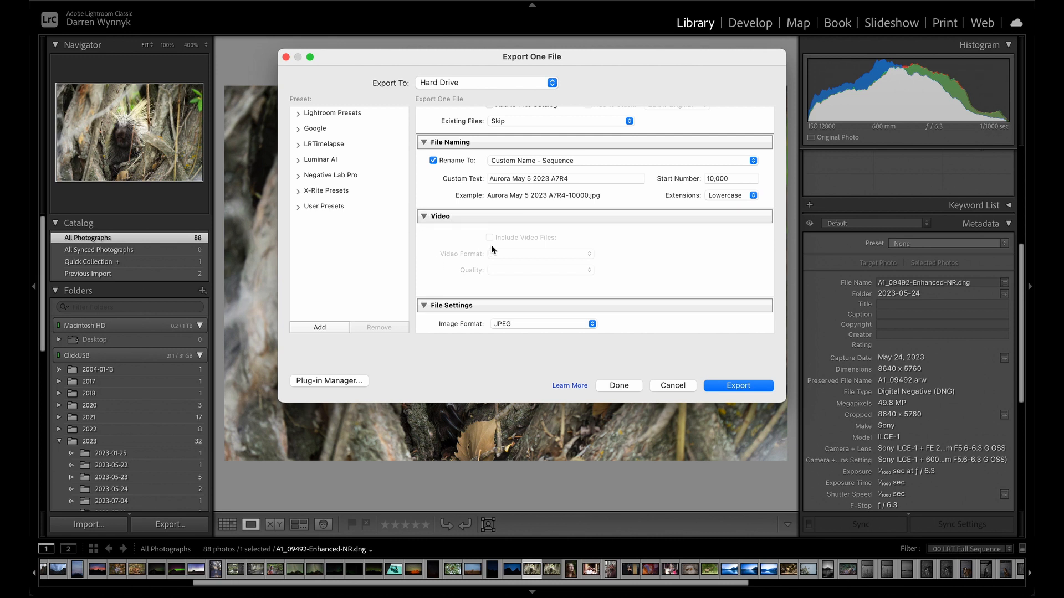
{"action": "scroll", "coordinate": [492, 250], "scroll_direction": "down", "scroll_amount": 2}
{"action": "scroll", "coordinate": [492, 252], "scroll_direction": "down", "scroll_amount": 3}
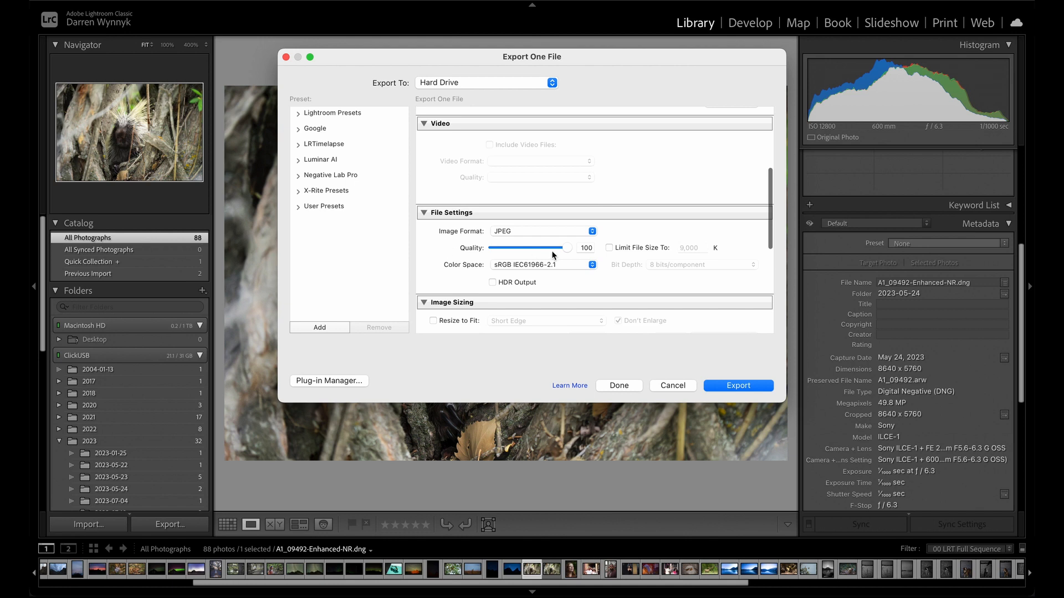
{"action": "left_click", "coordinate": [541, 237]}
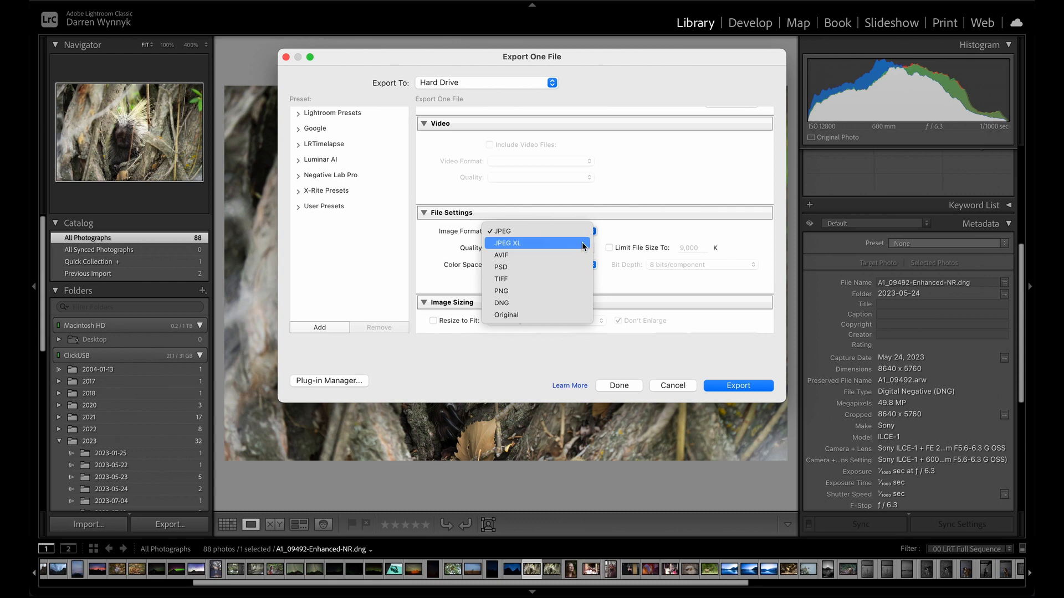
{"action": "left_click", "coordinate": [627, 234]}
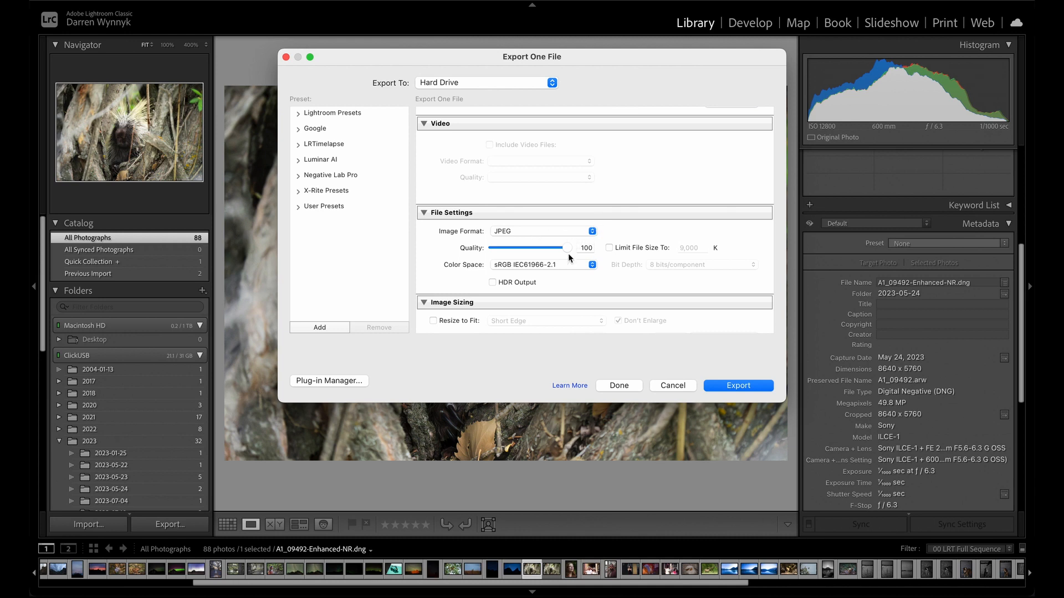
Step: Switch the export's file size limit on and off, and review the color spaces with sRGB IEC61966-2.1 selected
{"action": "left_click", "coordinate": [609, 248]}
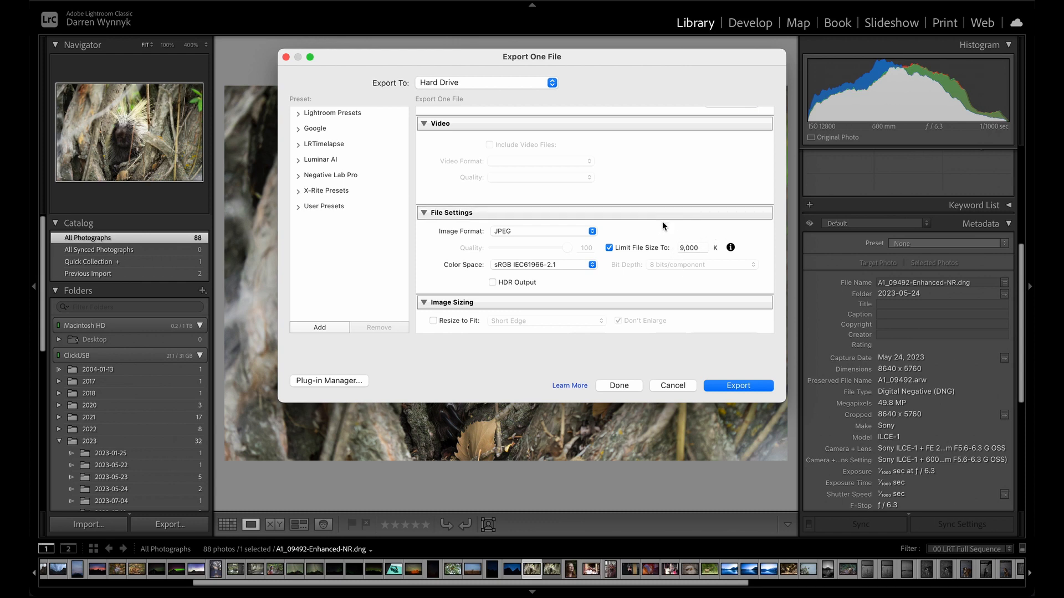
{"action": "left_click", "coordinate": [609, 247]}
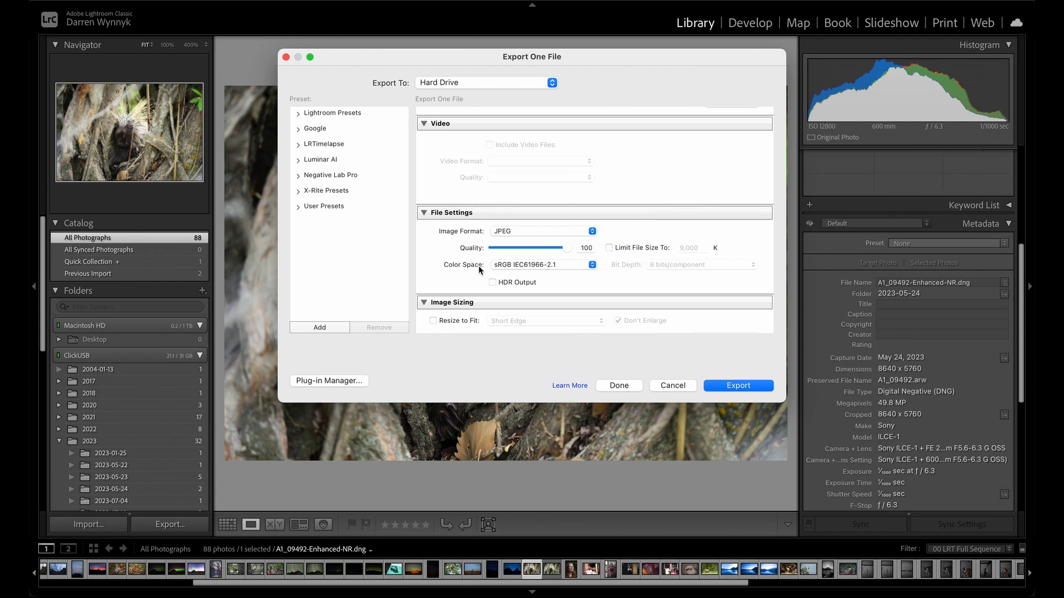
{"action": "left_click", "coordinate": [592, 265]}
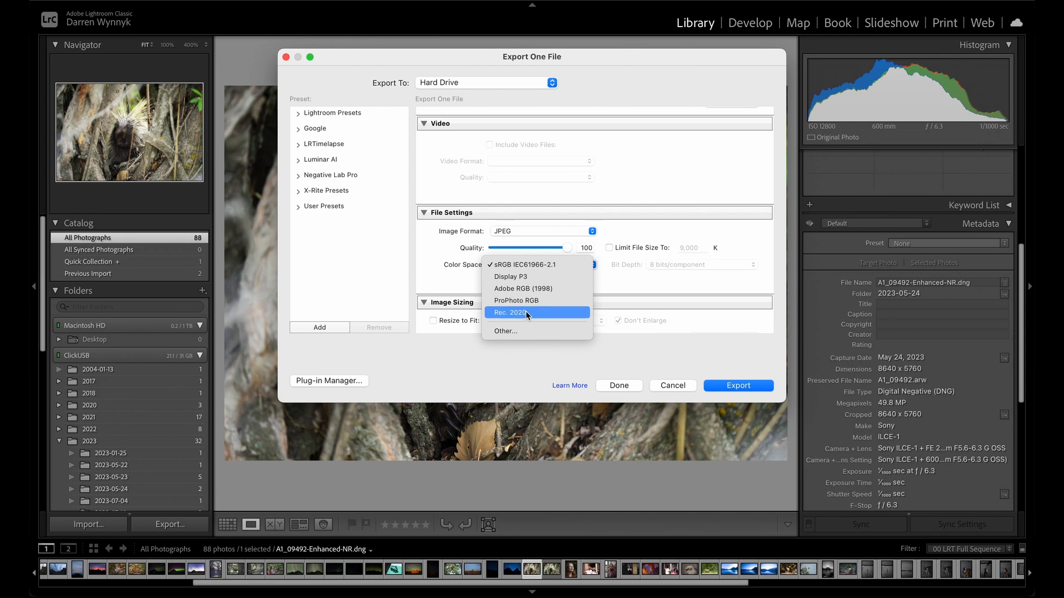
{"action": "left_click", "coordinate": [534, 264]}
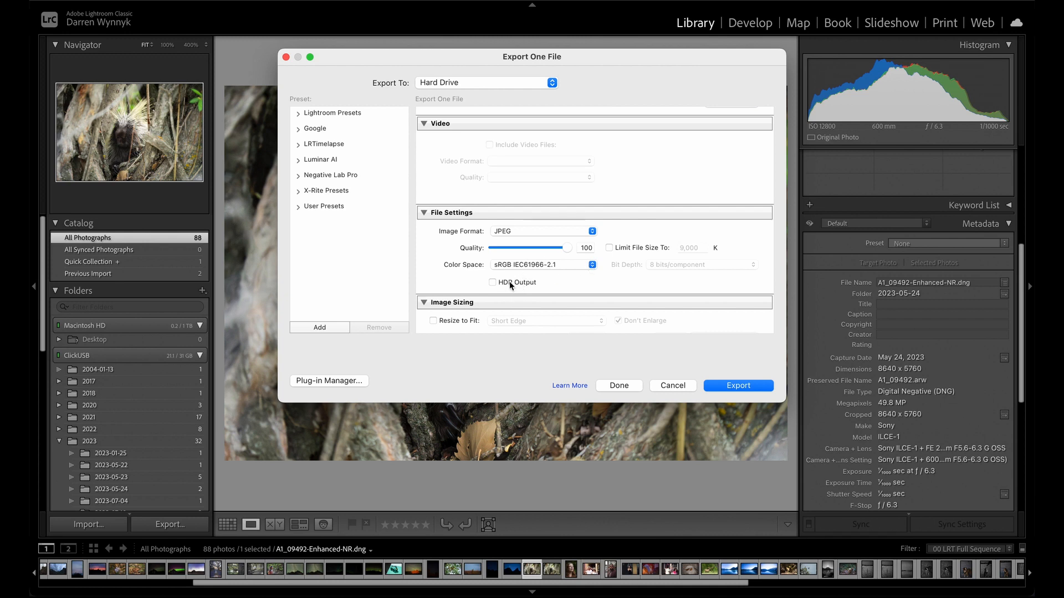
Step: Enable Resize to Fit for the exported image and review the resolution units with pixels per inch in use
{"action": "scroll", "coordinate": [534, 259], "scroll_direction": "down", "scroll_amount": 3}
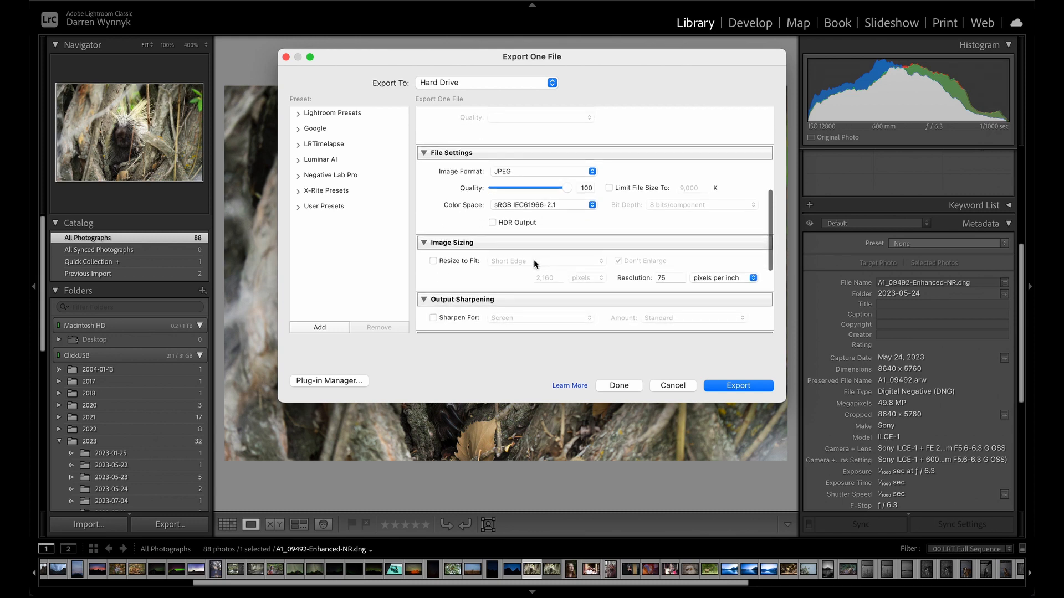
{"action": "scroll", "coordinate": [534, 259], "scroll_direction": "up", "scroll_amount": 1}
{"action": "scroll", "coordinate": [526, 247], "scroll_direction": "down", "scroll_amount": 1}
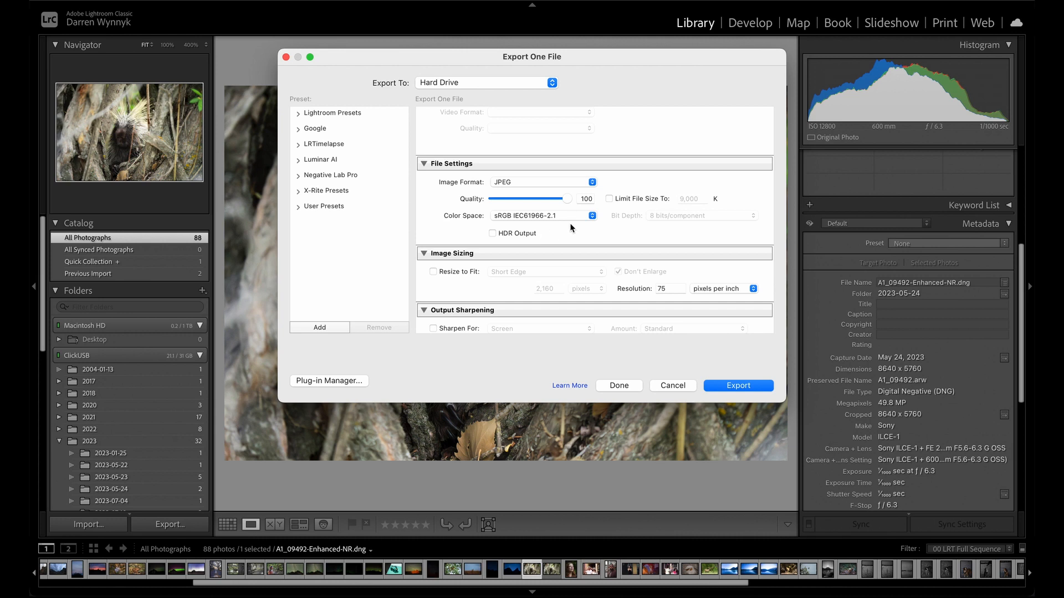
{"action": "scroll", "coordinate": [569, 223], "scroll_direction": "down", "scroll_amount": 3}
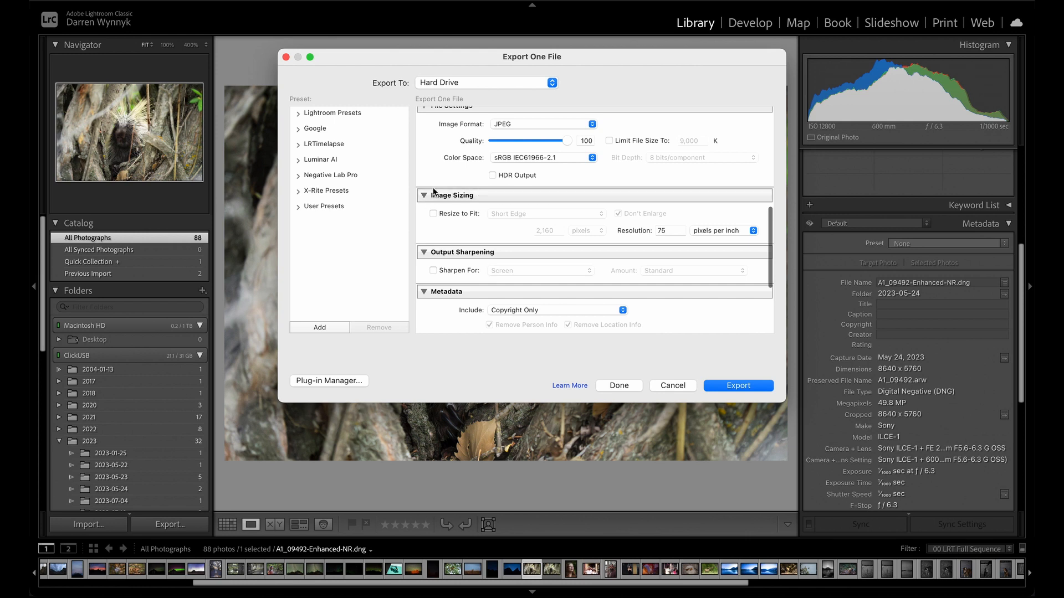
{"action": "left_click", "coordinate": [458, 213]}
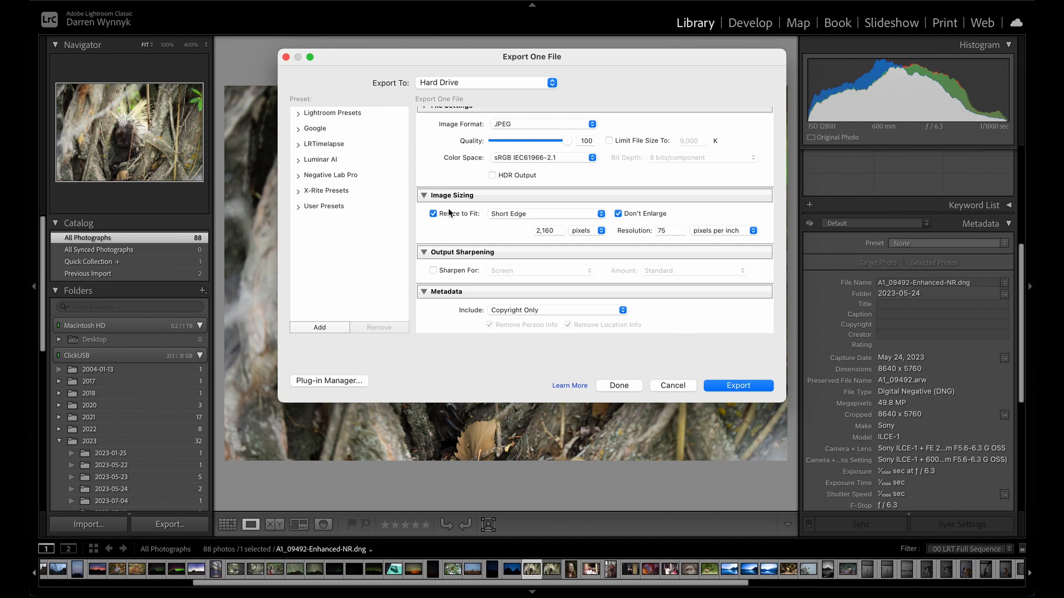
{"action": "left_click", "coordinate": [713, 230]}
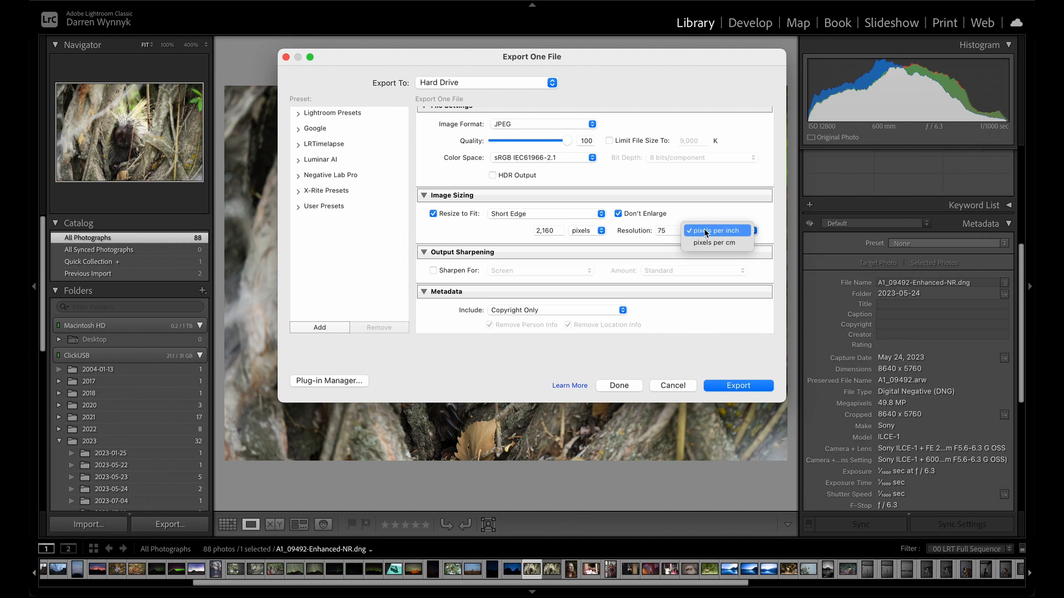
{"action": "left_click", "coordinate": [707, 218]}
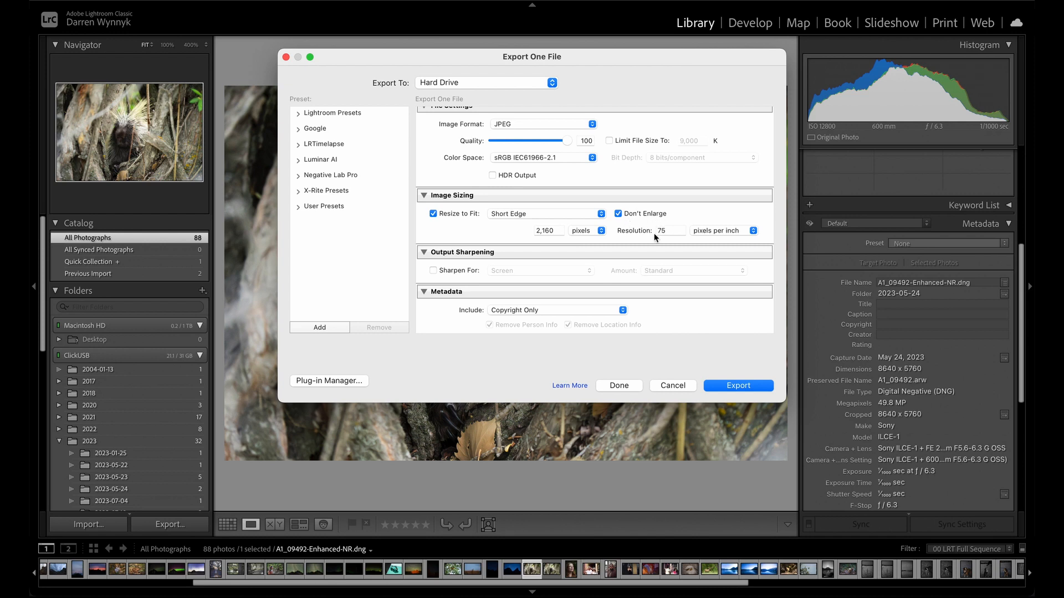
Step: Look back over the export's file naming, file settings and image sizing sections
{"action": "scroll", "coordinate": [656, 233], "scroll_direction": "up", "scroll_amount": 5}
{"action": "scroll", "coordinate": [654, 237], "scroll_direction": "down", "scroll_amount": 5}
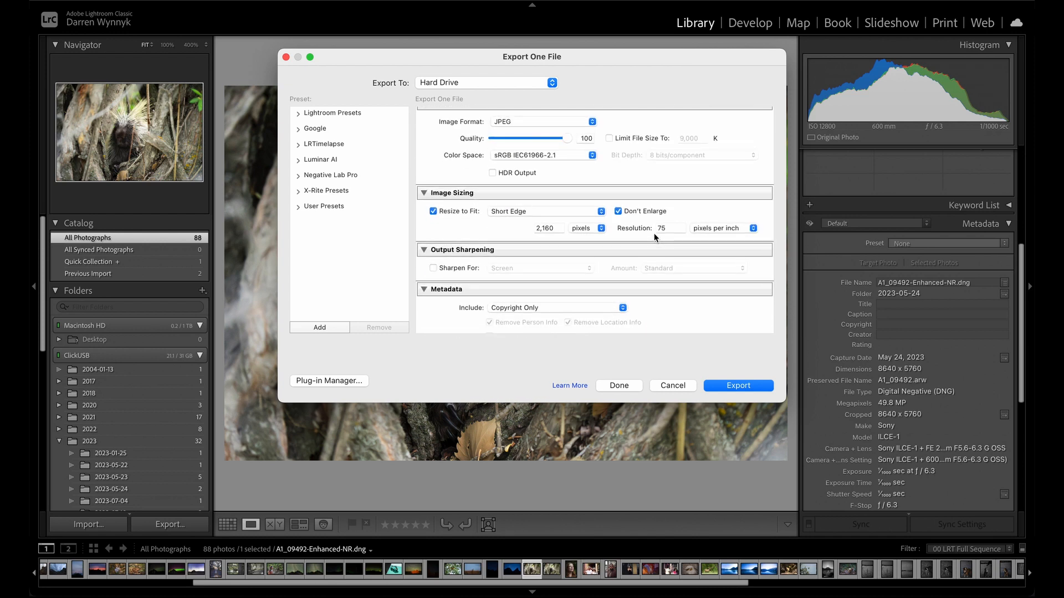
{"action": "scroll", "coordinate": [660, 246], "scroll_direction": "up", "scroll_amount": 9}
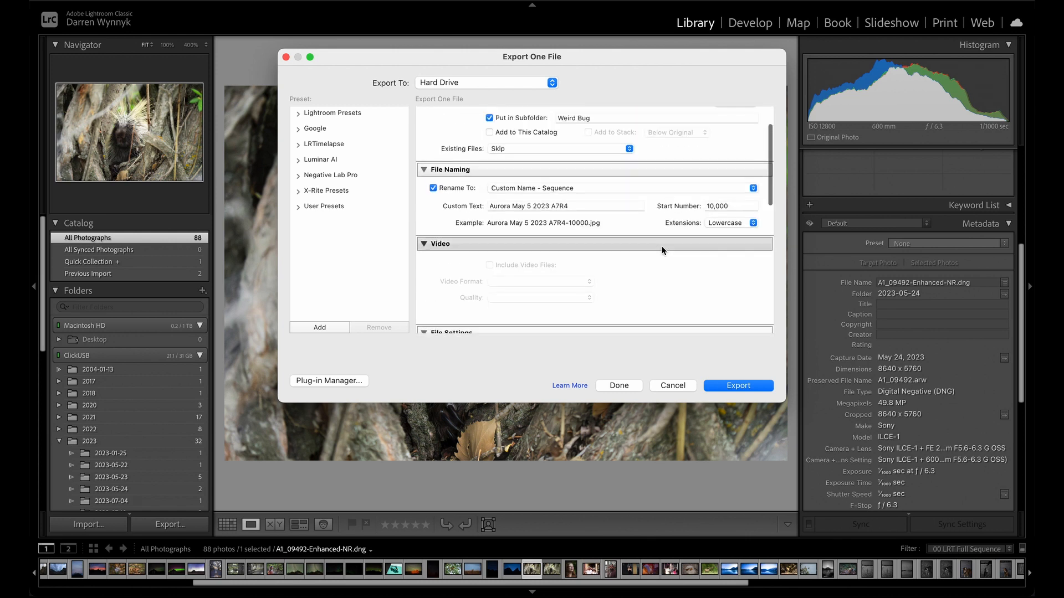
{"action": "scroll", "coordinate": [662, 247], "scroll_direction": "up", "scroll_amount": 2}
{"action": "scroll", "coordinate": [661, 248], "scroll_direction": "down", "scroll_amount": 10}
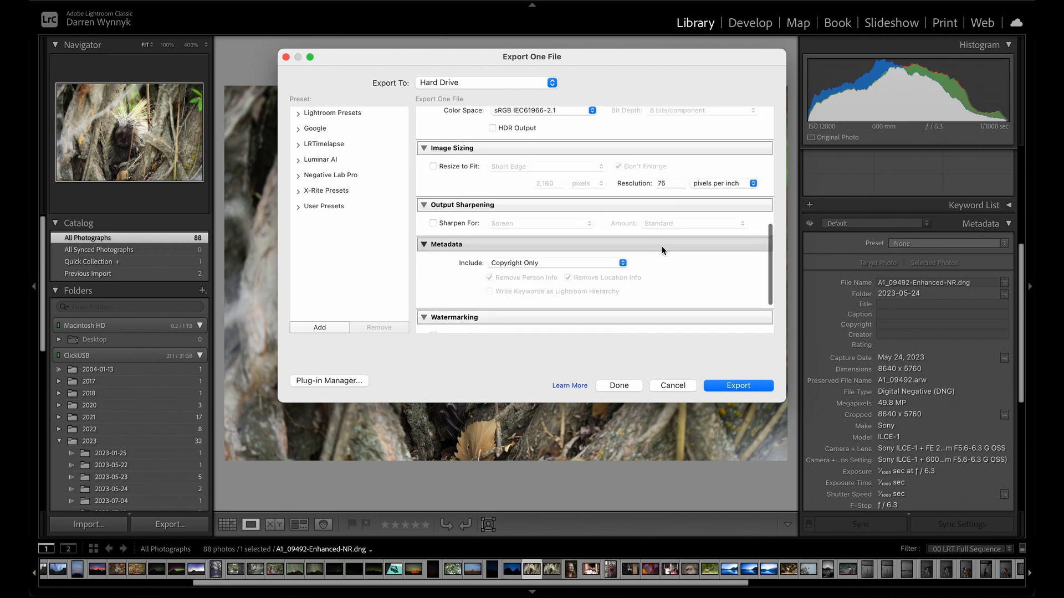
{"action": "scroll", "coordinate": [661, 246], "scroll_direction": "up", "scroll_amount": 5}
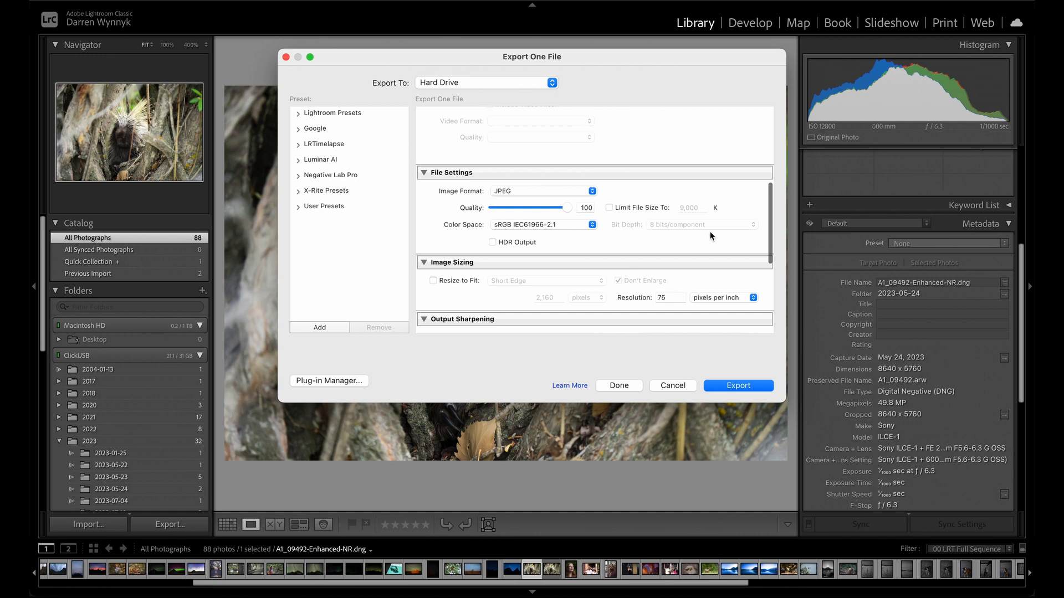
{"action": "scroll", "coordinate": [711, 236], "scroll_direction": "down", "scroll_amount": 2}
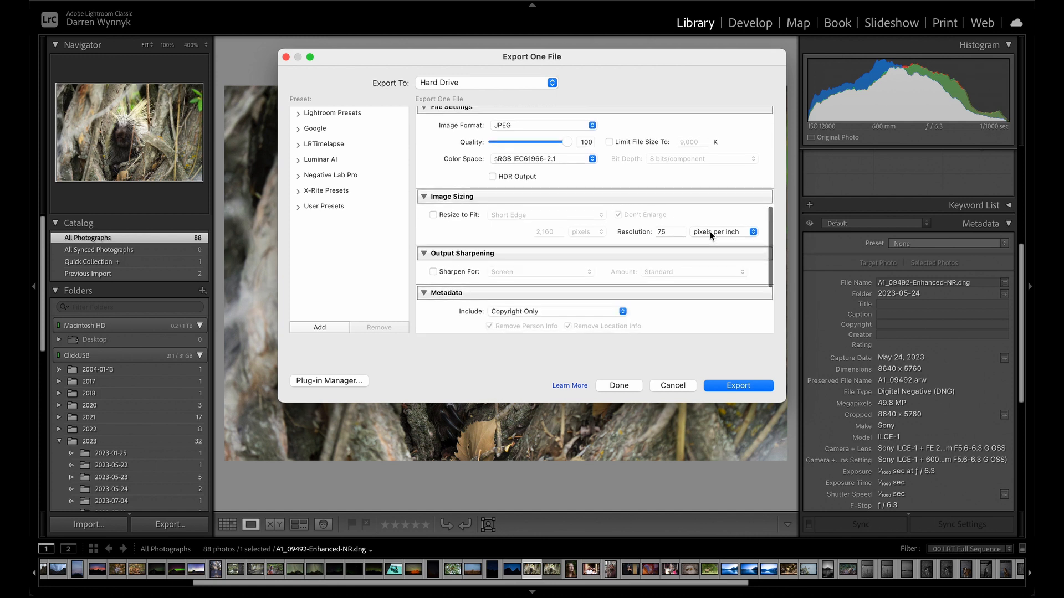
Step: Enable output sharpening, review its target media and amount choices, and switch the sharpening back off
{"action": "scroll", "coordinate": [605, 242], "scroll_direction": "down", "scroll_amount": 5}
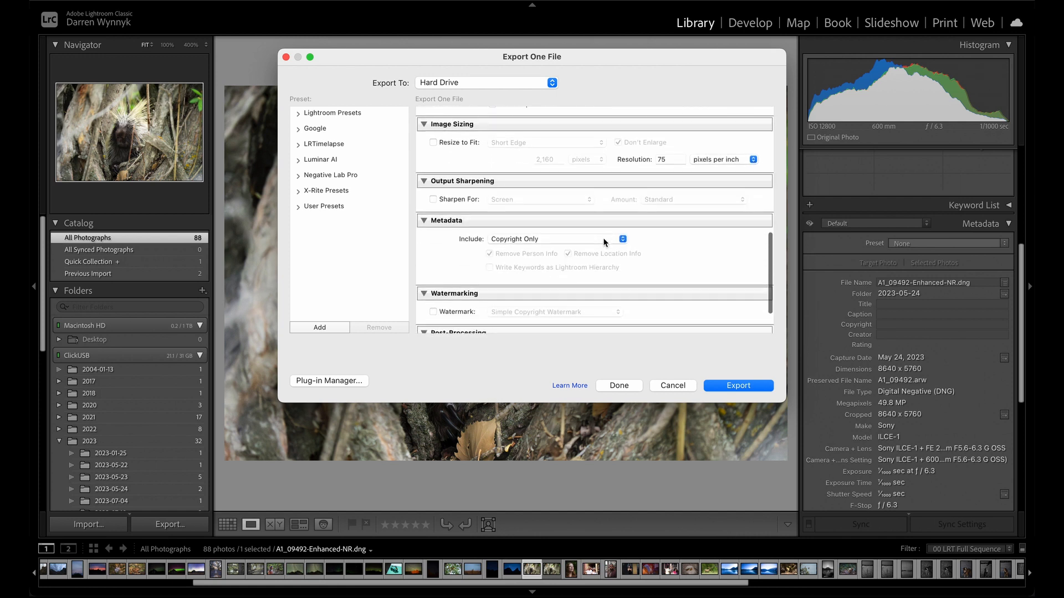
{"action": "left_click", "coordinate": [444, 198]}
{"action": "left_click", "coordinate": [539, 200]}
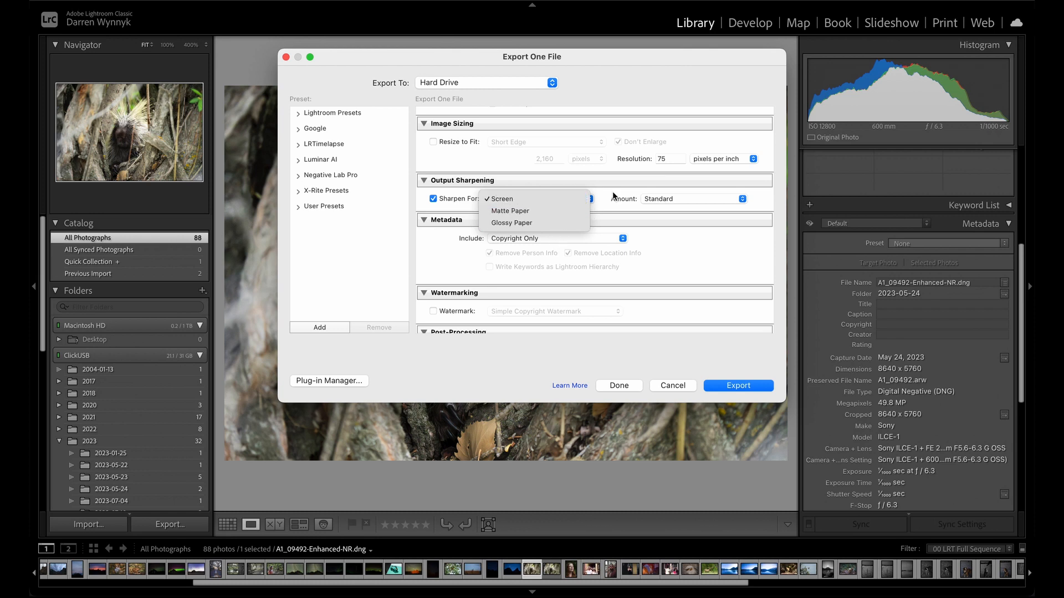
{"action": "left_click", "coordinate": [637, 185]}
{"action": "left_click", "coordinate": [657, 199]}
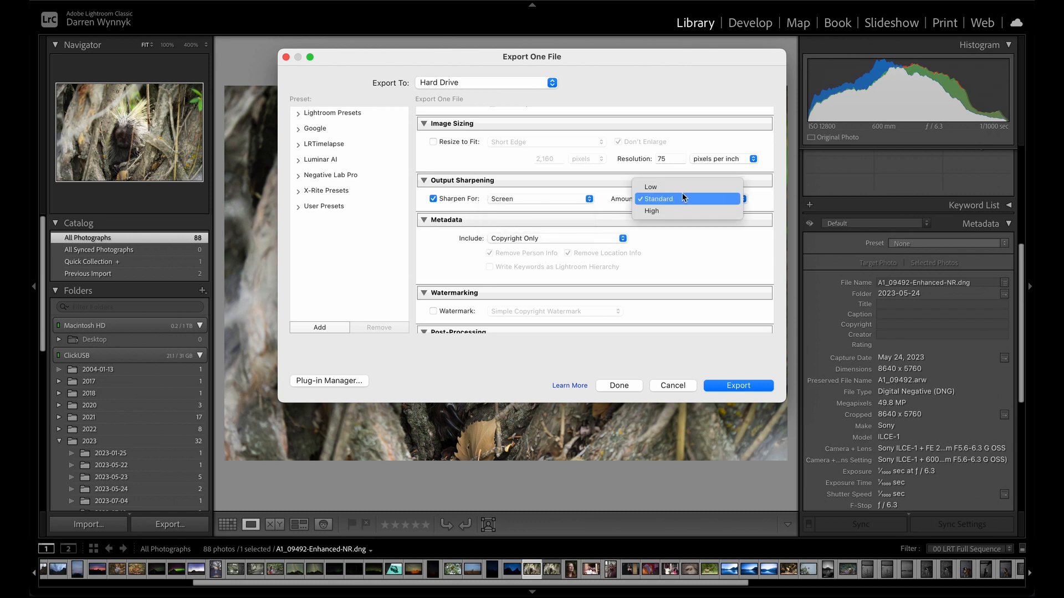
{"action": "left_click", "coordinate": [614, 198]}
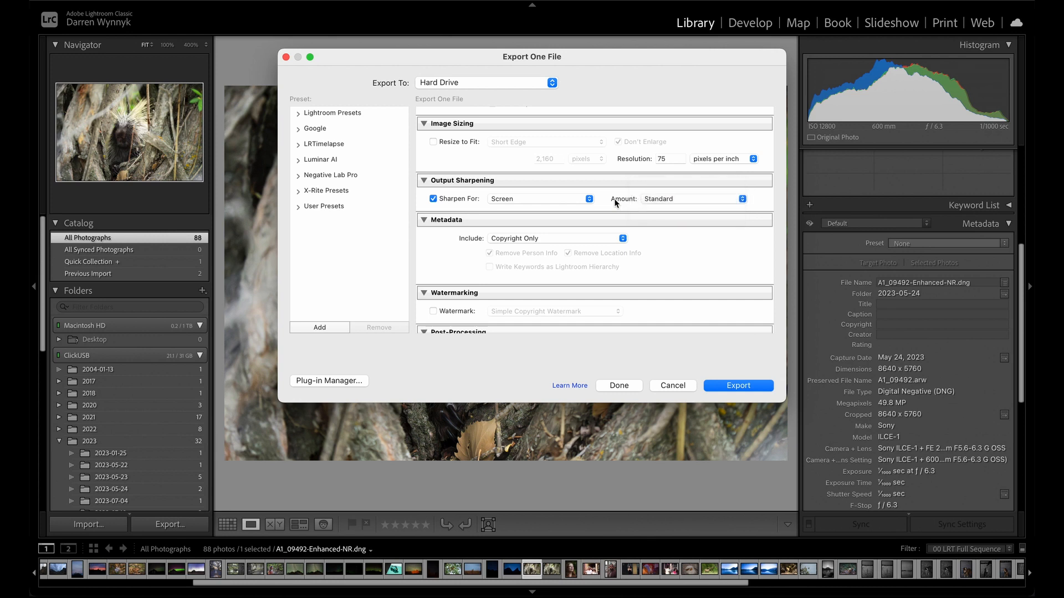
{"action": "left_click", "coordinate": [590, 198]}
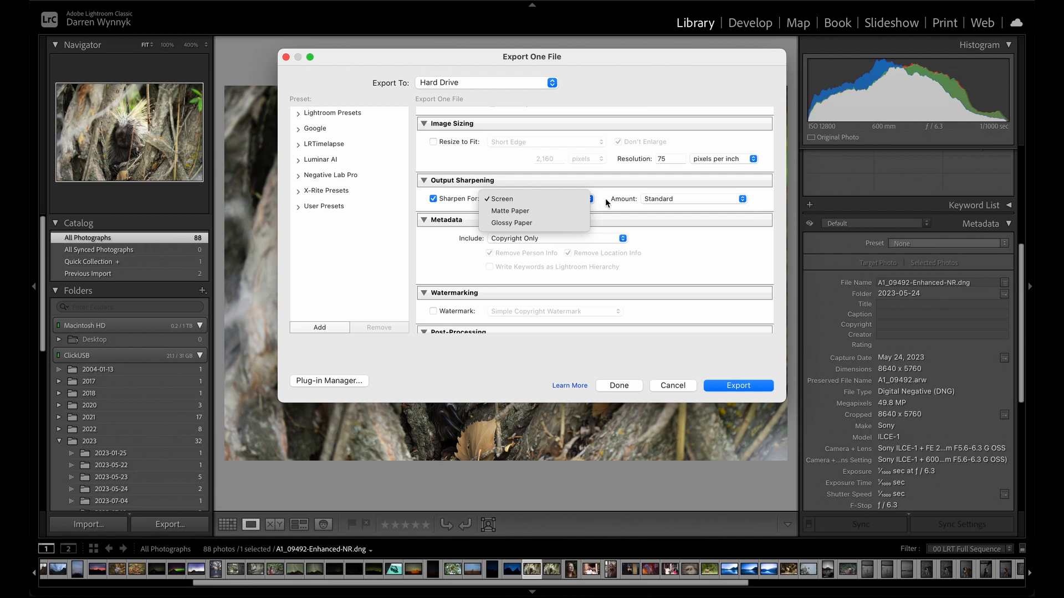
{"action": "left_click", "coordinate": [607, 198]}
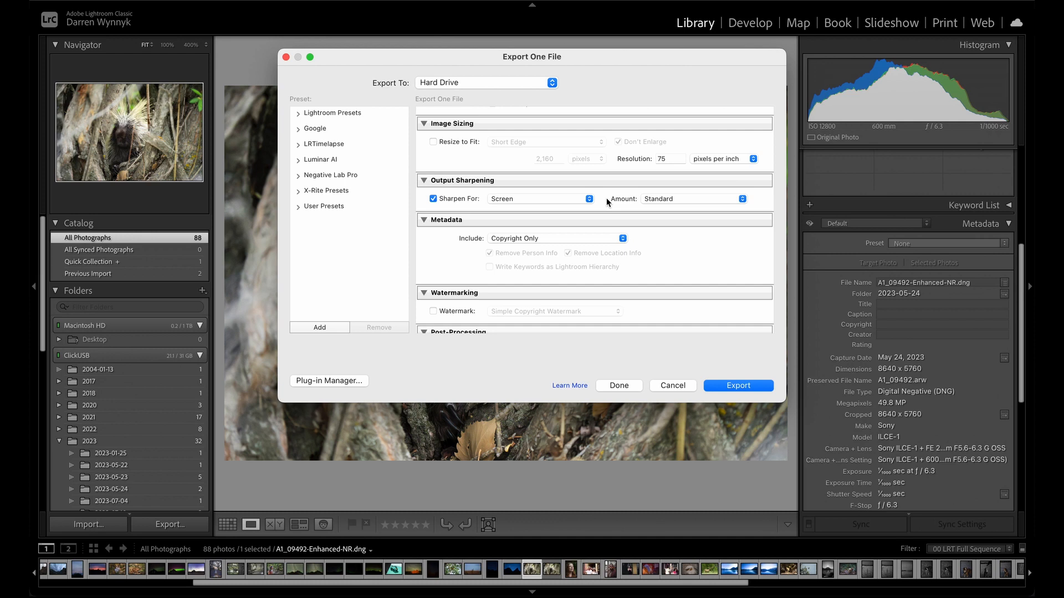
{"action": "left_click", "coordinate": [432, 198]}
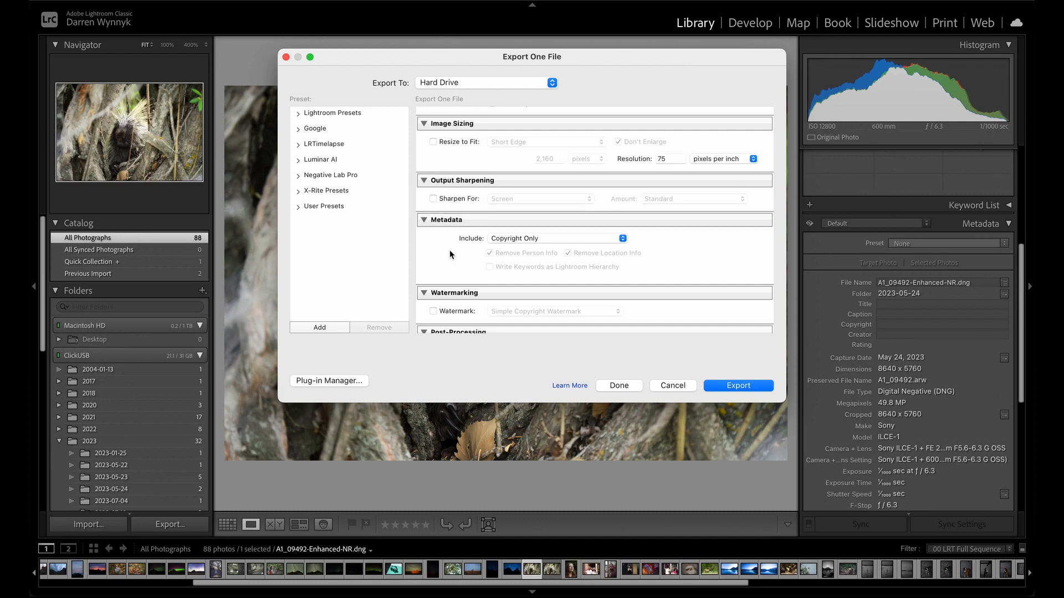
Step: Set the exported metadata to All Metadata, return it to Copyright Only and review the other metadata choices
{"action": "left_click", "coordinate": [542, 244]}
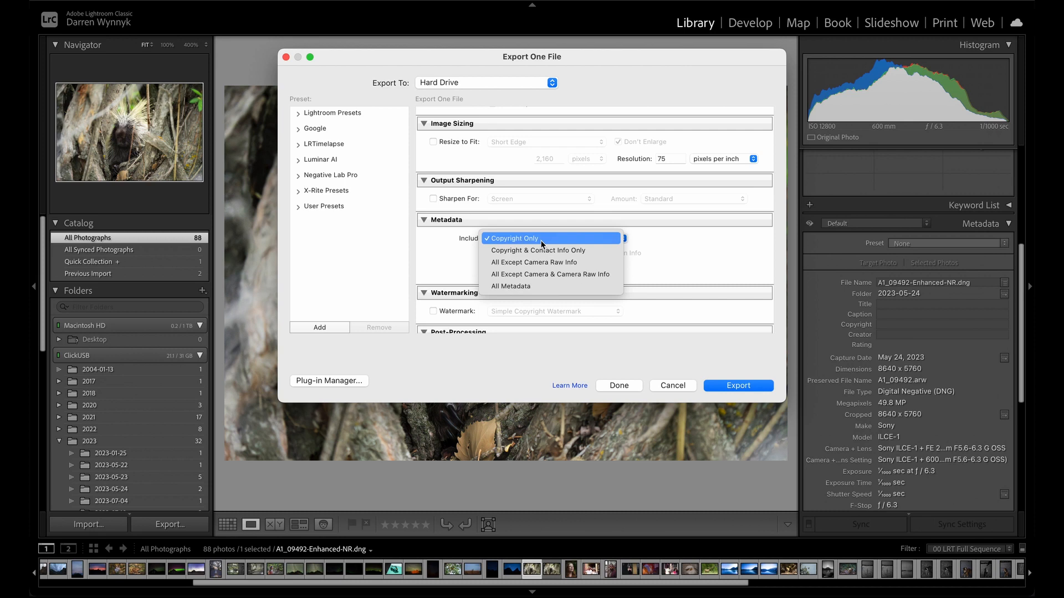
{"action": "left_click", "coordinate": [528, 287]}
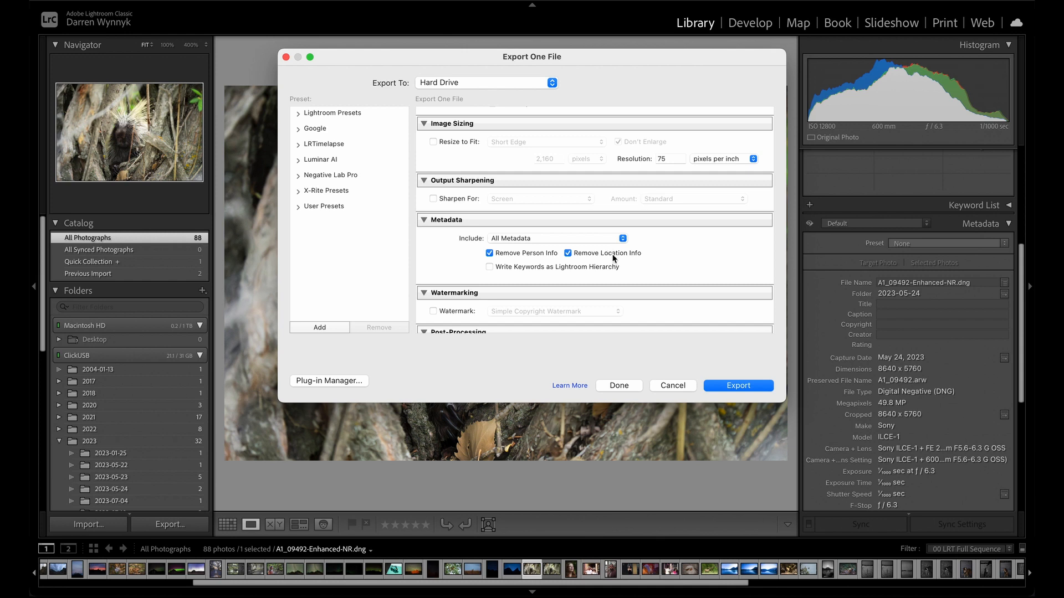
{"action": "left_click", "coordinate": [587, 238]}
{"action": "left_click", "coordinate": [532, 190]}
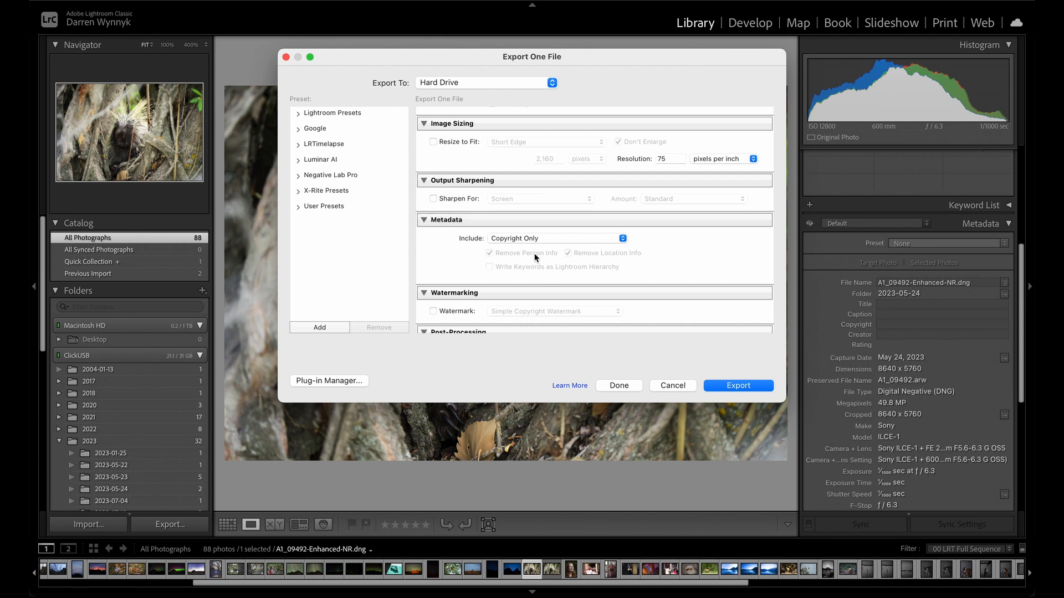
{"action": "scroll", "coordinate": [542, 215], "scroll_direction": "down", "scroll_amount": 3}
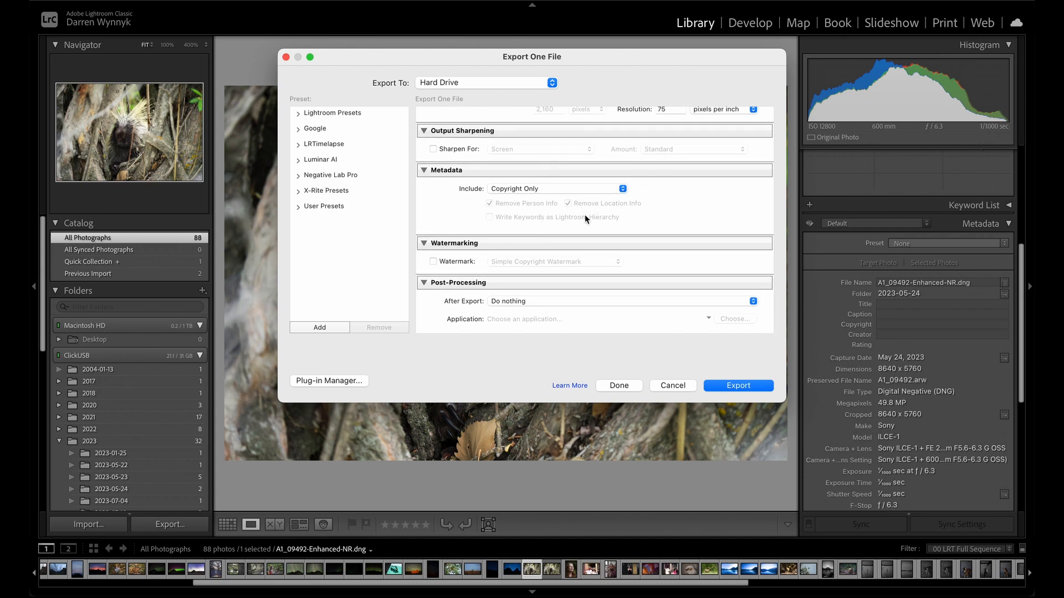
{"action": "left_click", "coordinate": [583, 188]}
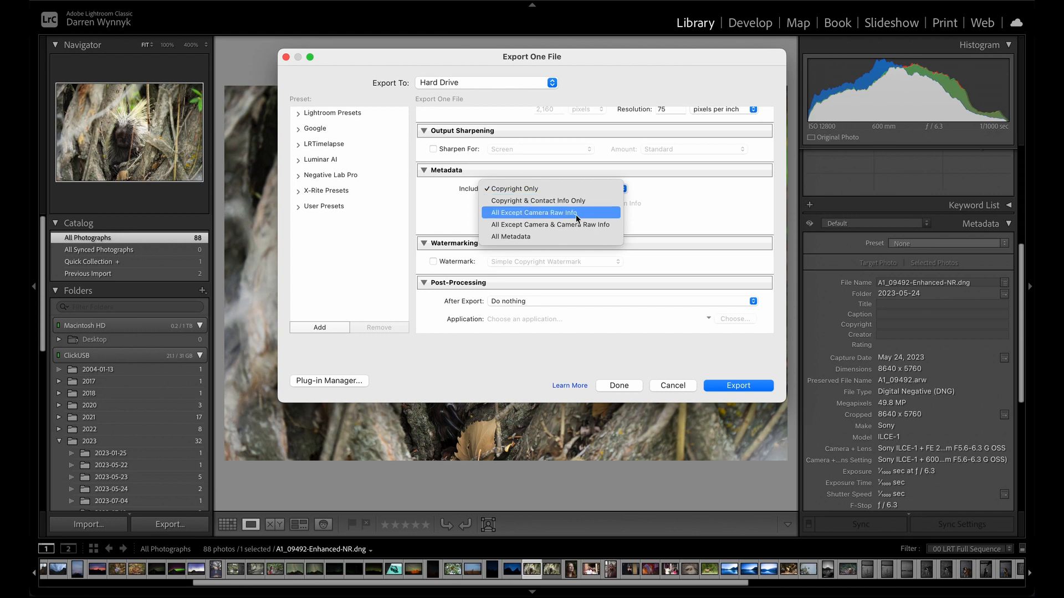
{"action": "left_click", "coordinate": [643, 174]}
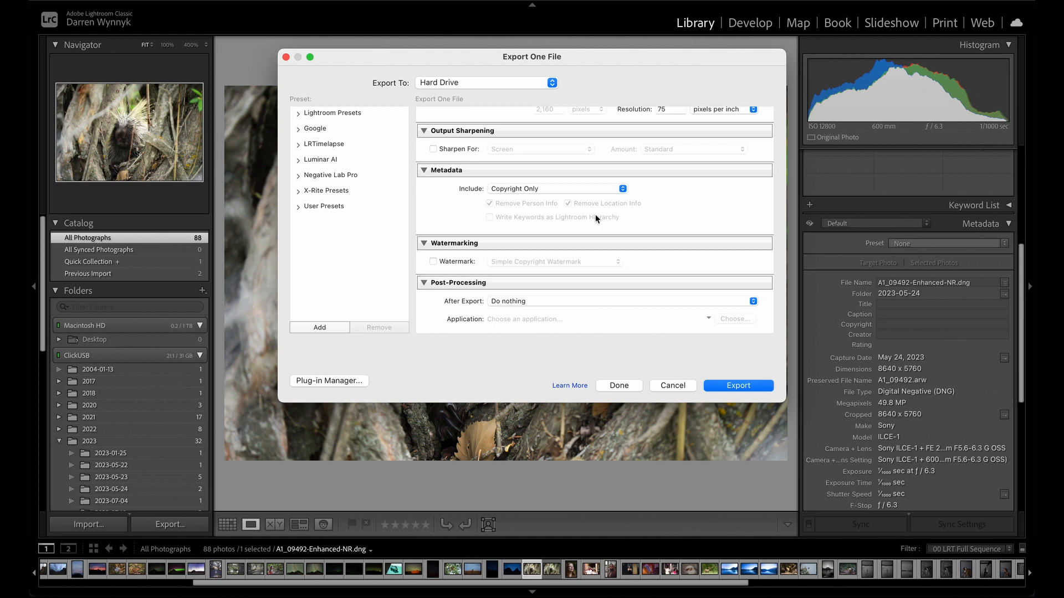
Step: Enable watermarking, review the Simple Copyright Watermark and Edit Watermarks choices, and switch the watermark back off
{"action": "left_click", "coordinate": [441, 266]}
{"action": "left_click", "coordinate": [560, 267]}
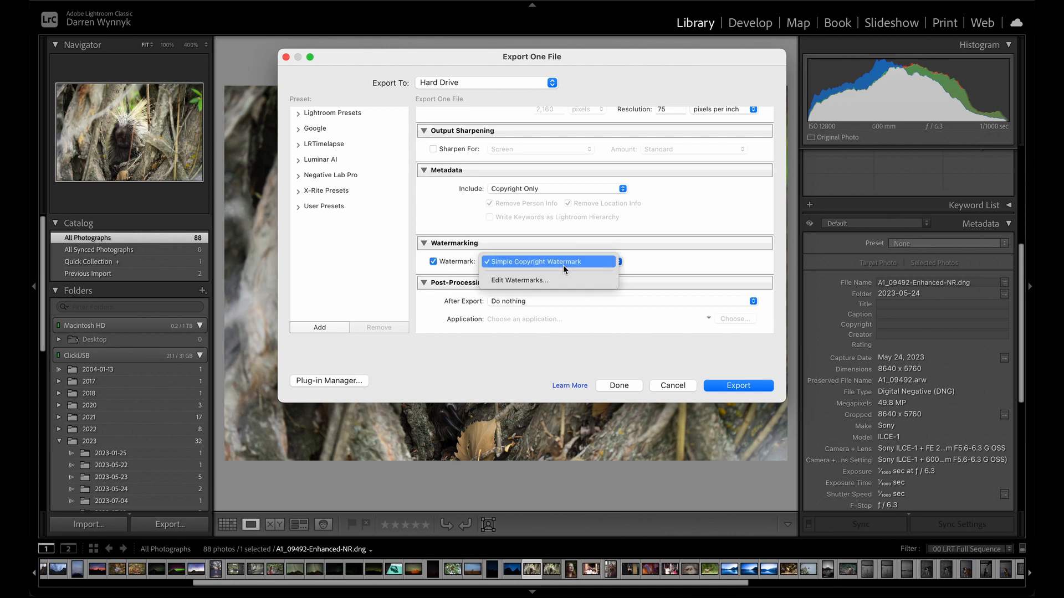
{"action": "left_click", "coordinate": [643, 258]}
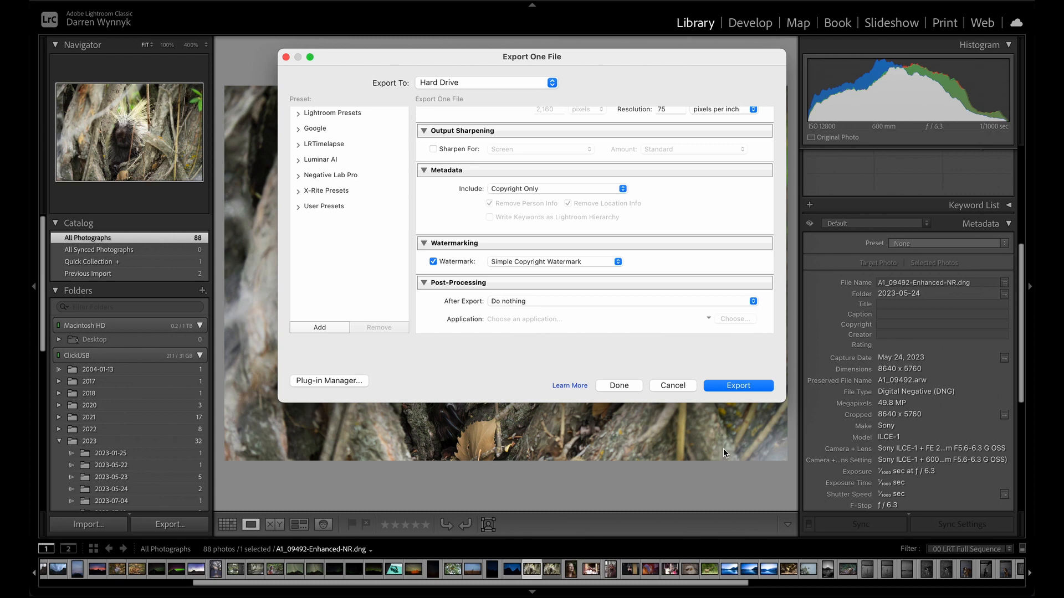
{"action": "left_click", "coordinate": [434, 262]}
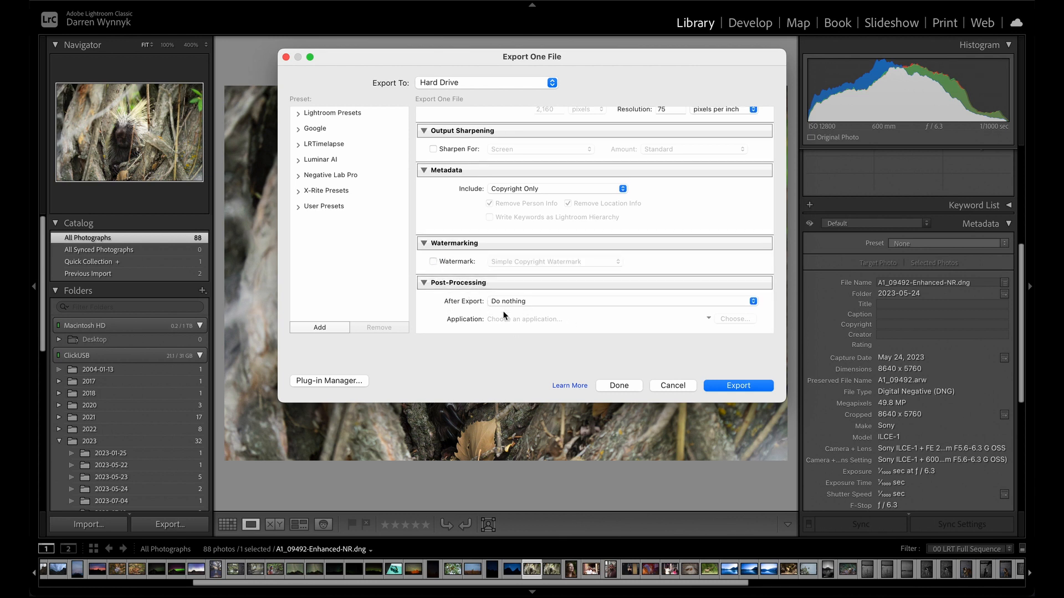
Step: Review the After Export actions in the post-processing settings with Do nothing selected
{"action": "left_click", "coordinate": [531, 297]}
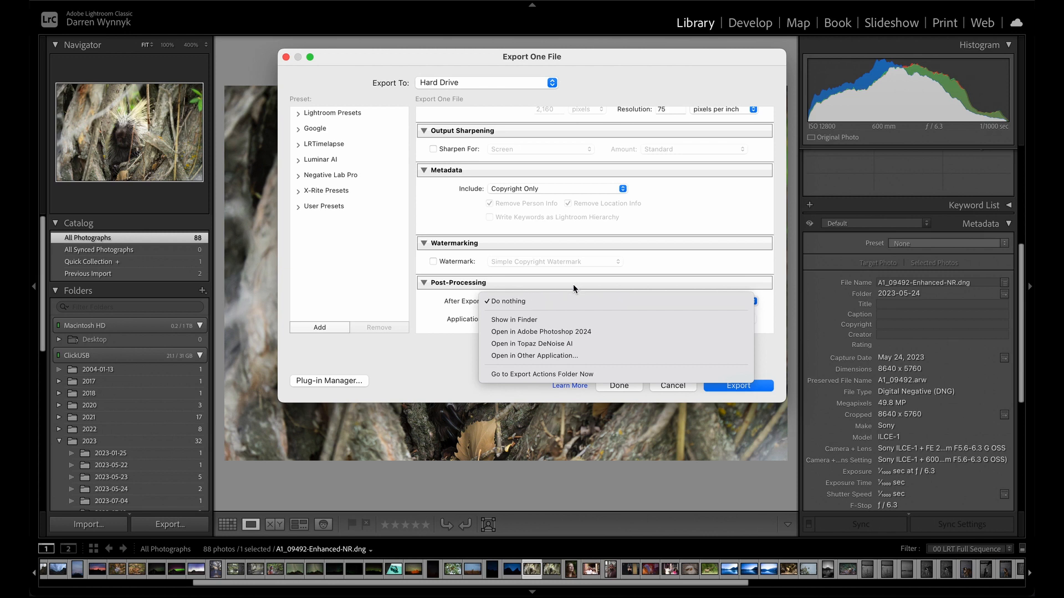
{"action": "left_click", "coordinate": [550, 300]}
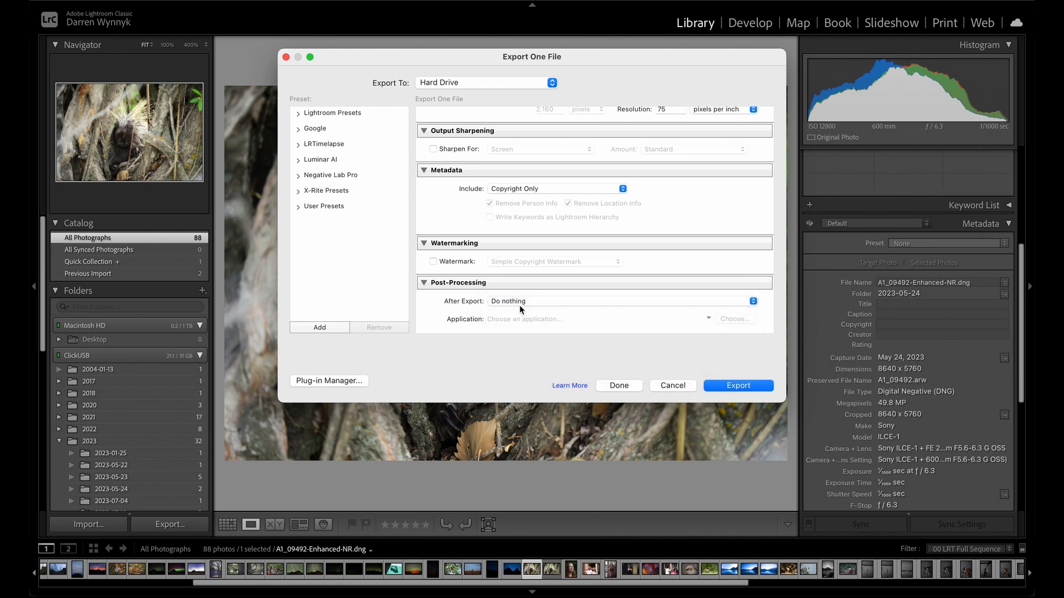
{"action": "left_click", "coordinate": [558, 301]}
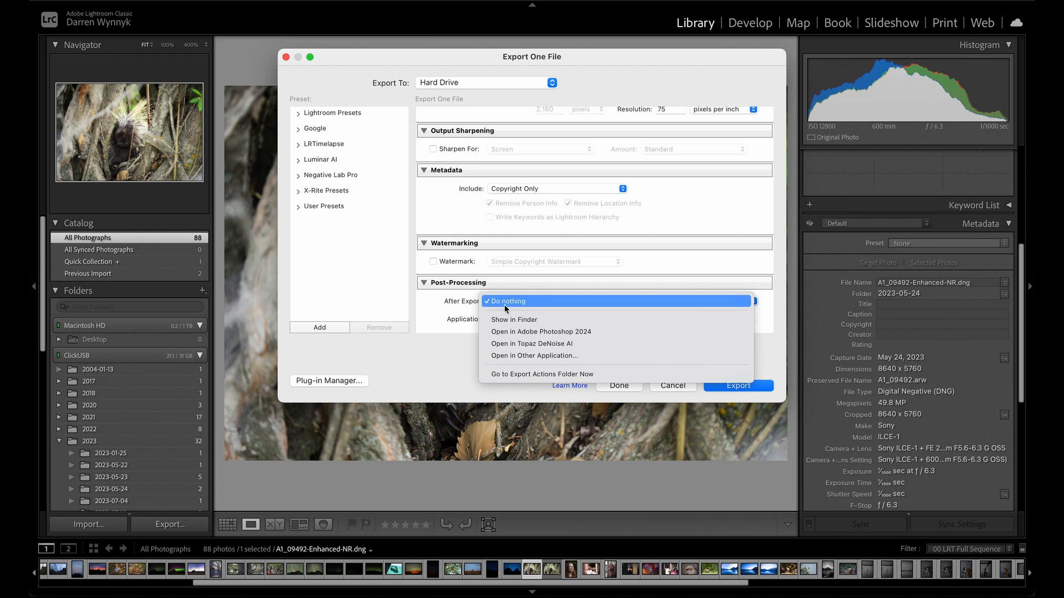
{"action": "left_click", "coordinate": [457, 303]}
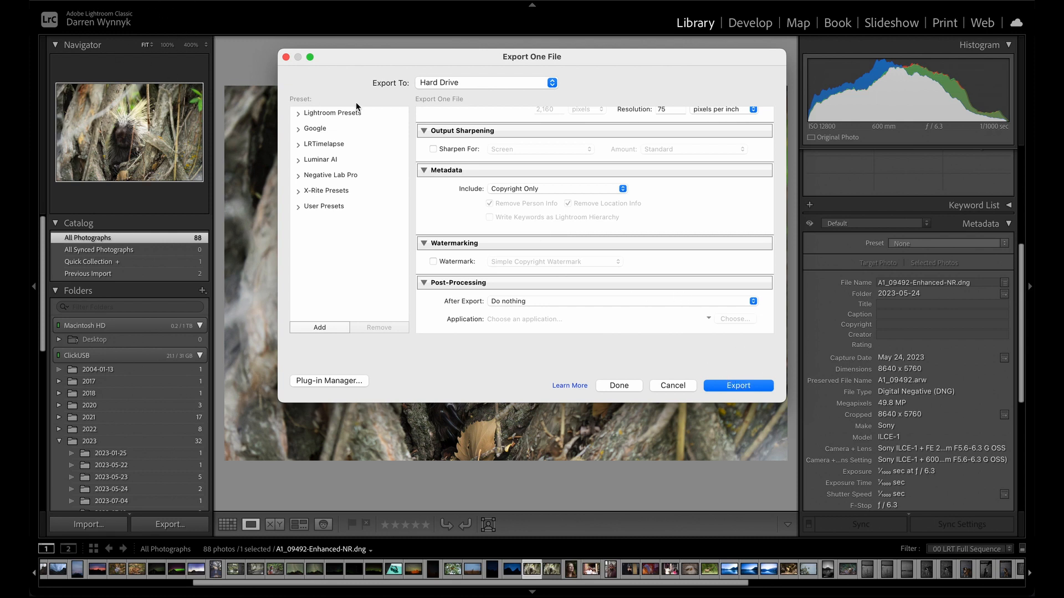
Step: Return to the export file settings and set the image format to DNG, followed by Original
{"action": "scroll", "coordinate": [549, 309], "scroll_direction": "up", "scroll_amount": 10}
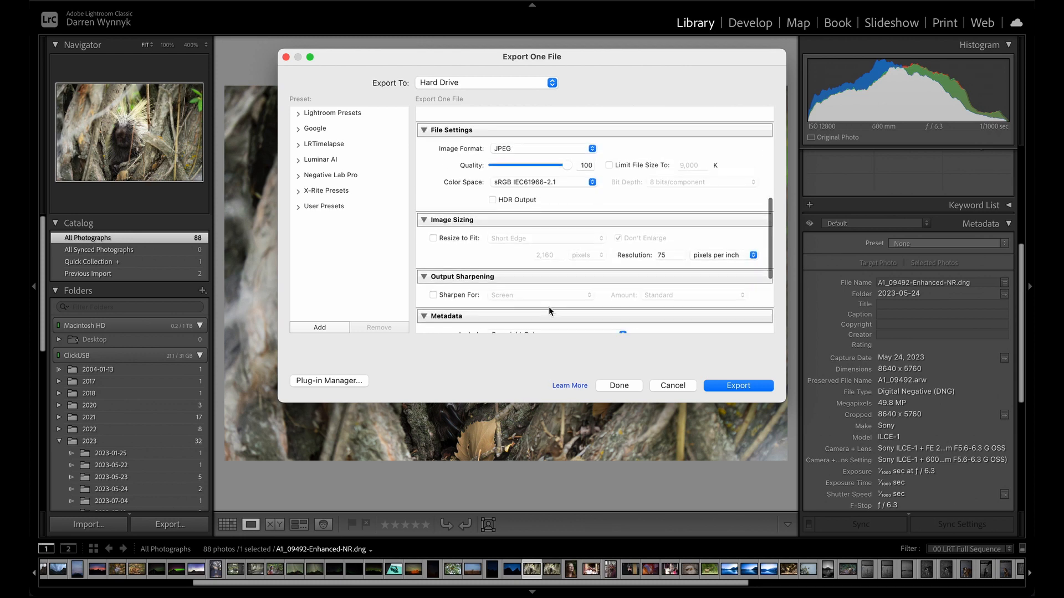
{"action": "scroll", "coordinate": [549, 307], "scroll_direction": "down", "scroll_amount": 10}
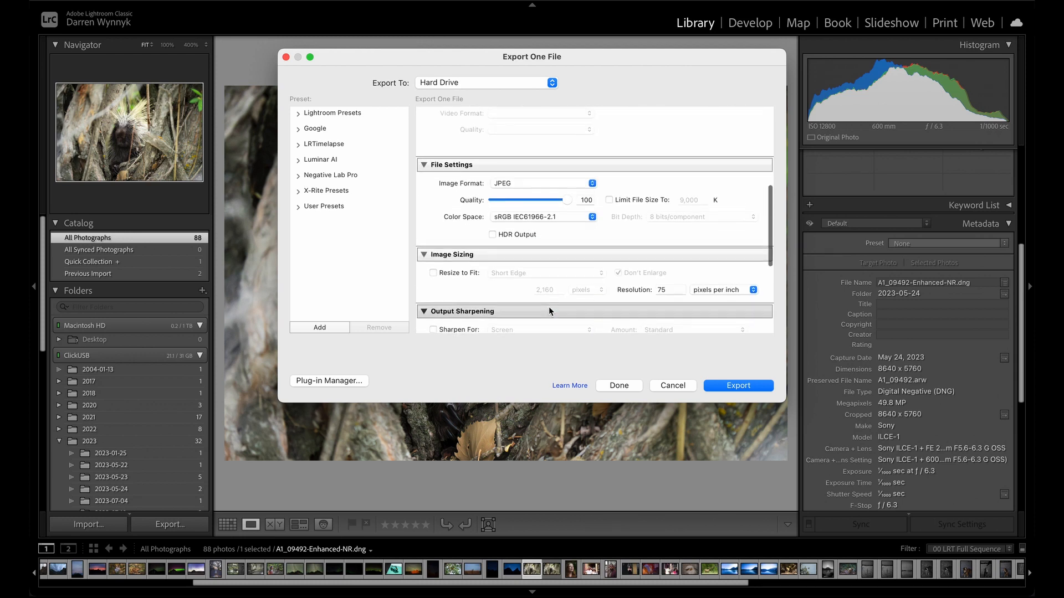
{"action": "scroll", "coordinate": [593, 249], "scroll_direction": "up", "scroll_amount": 6}
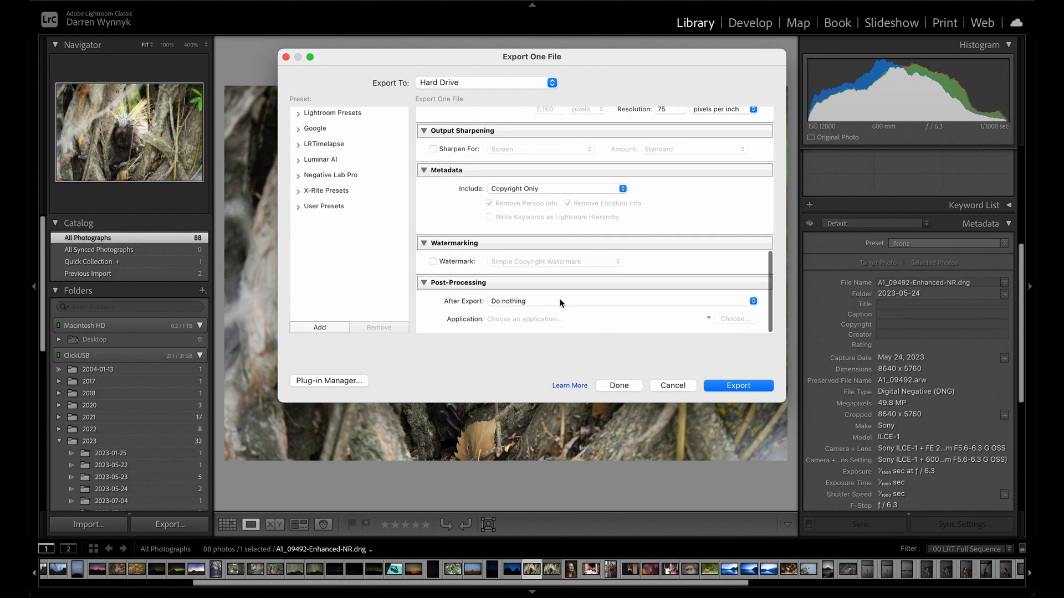
{"action": "left_click", "coordinate": [590, 183]}
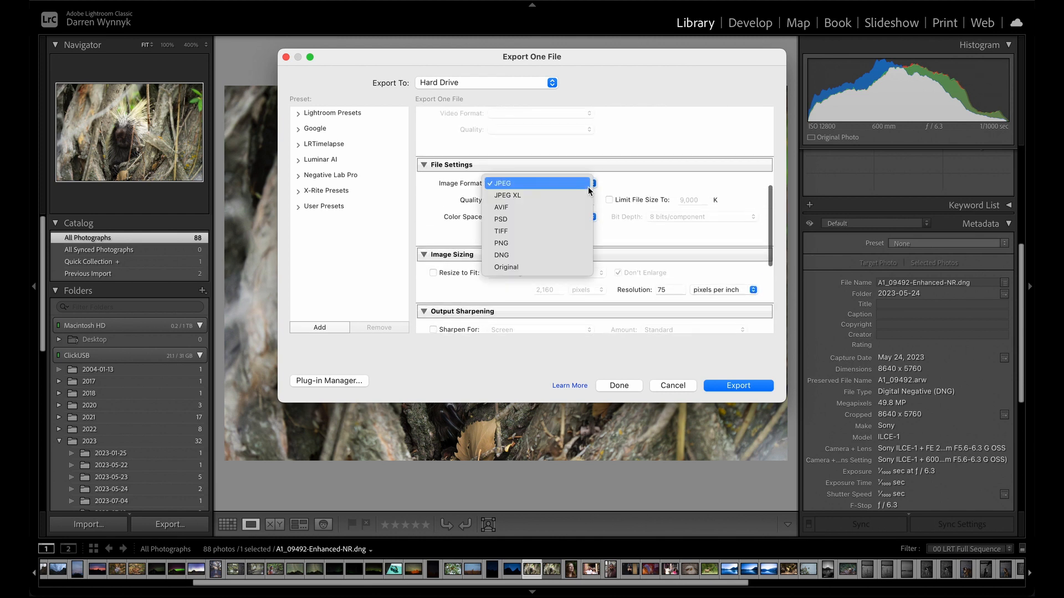
{"action": "left_click", "coordinate": [566, 258]}
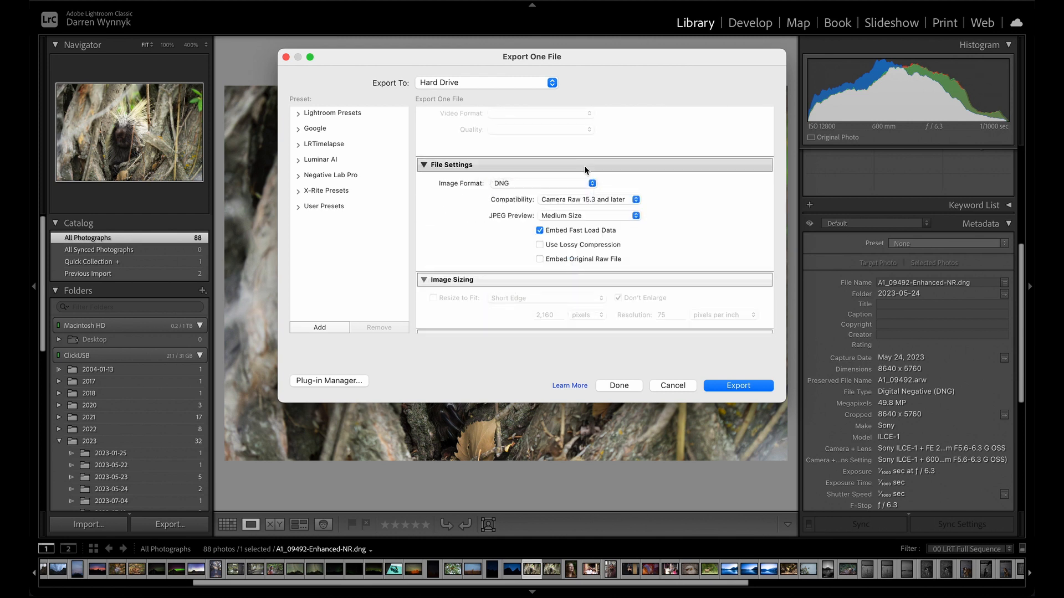
{"action": "left_click", "coordinate": [560, 183]}
{"action": "left_click", "coordinate": [566, 197]}
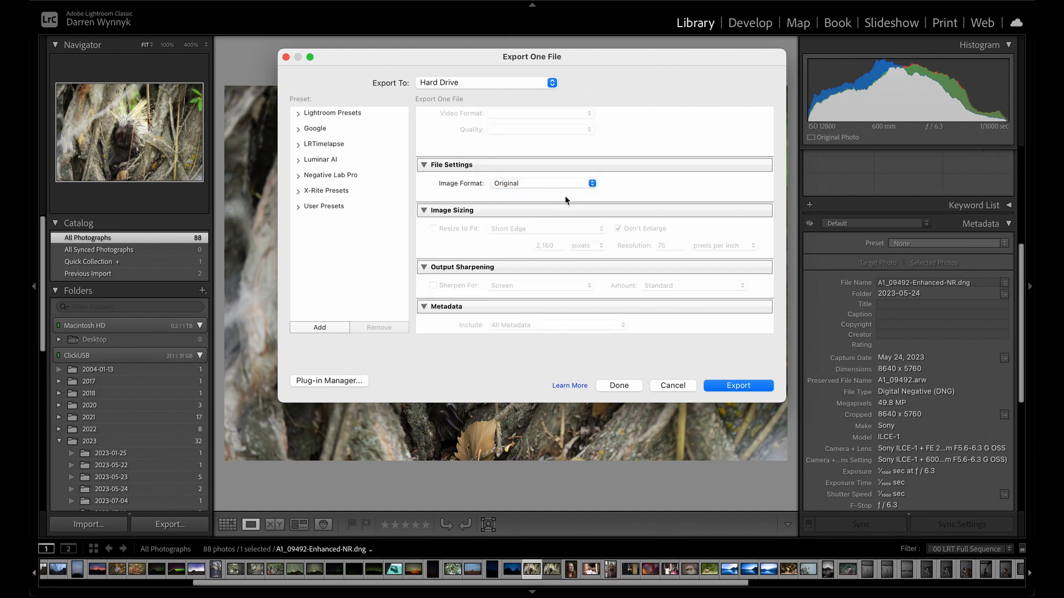
Step: Set the image format to DNG, review its lossy compression and original raw embedding options, and switch the format to Original
{"action": "left_click", "coordinate": [546, 185]}
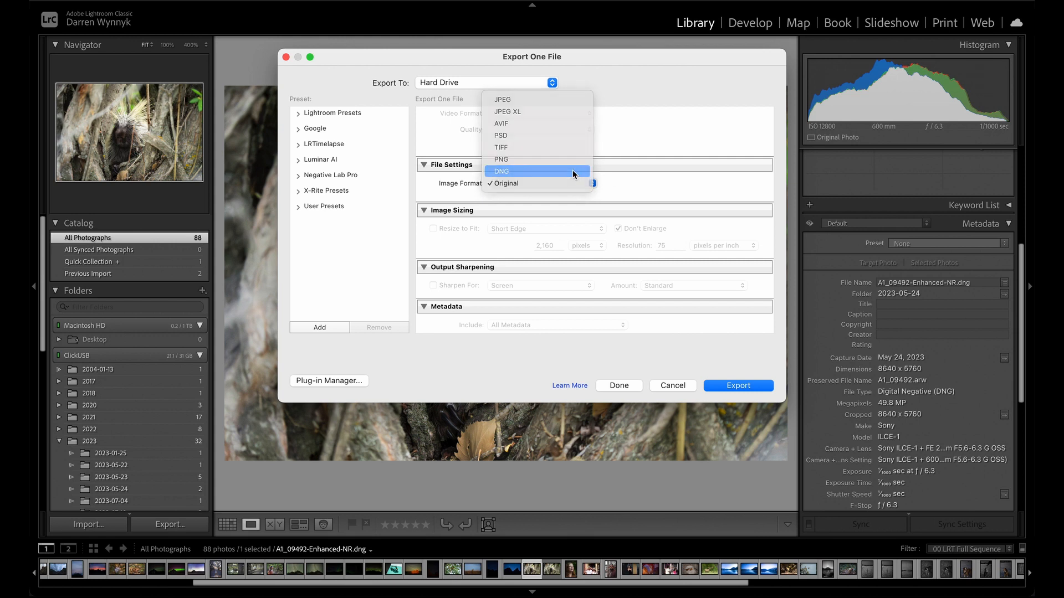
{"action": "left_click", "coordinate": [562, 171]}
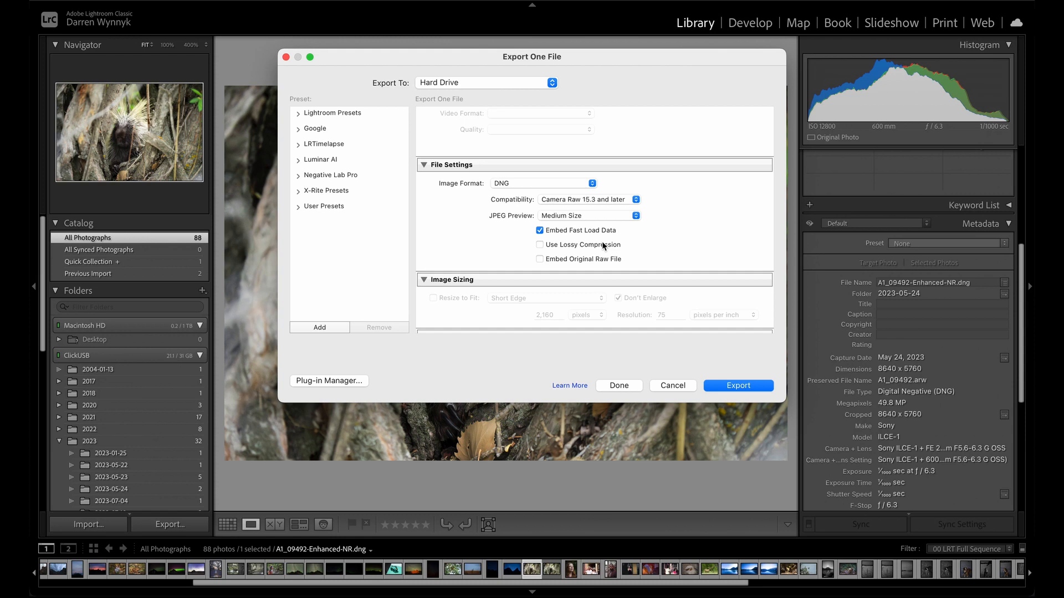
{"action": "mouse_move", "coordinate": [603, 246]}
{"action": "mouse_move", "coordinate": [569, 260]}
{"action": "left_click", "coordinate": [556, 183]}
{"action": "left_click", "coordinate": [526, 199]}
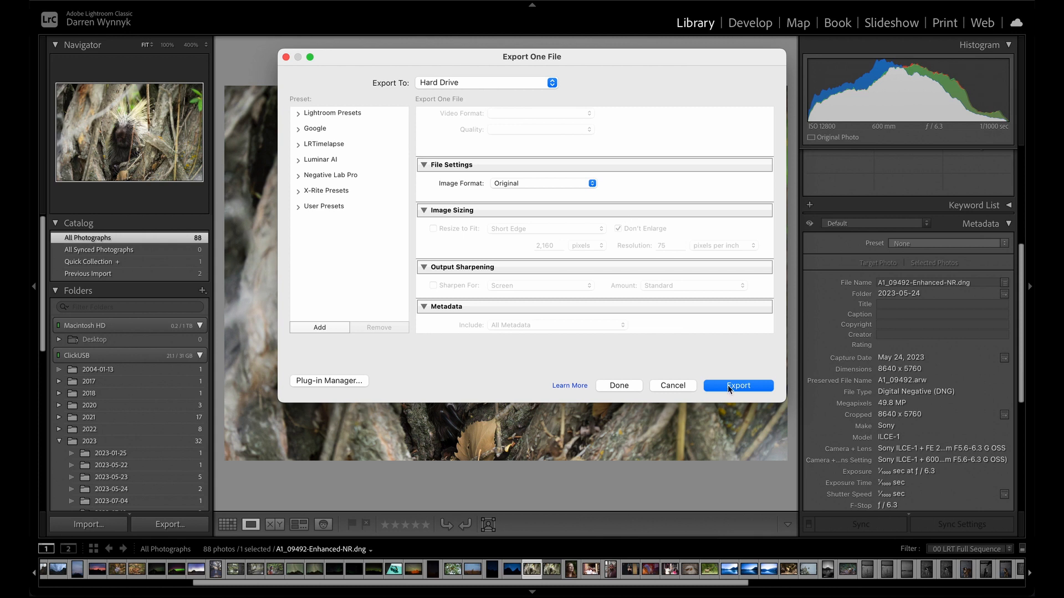
Step: Set the export image format back to JPEG and cancel the export
{"action": "left_click", "coordinate": [576, 182]}
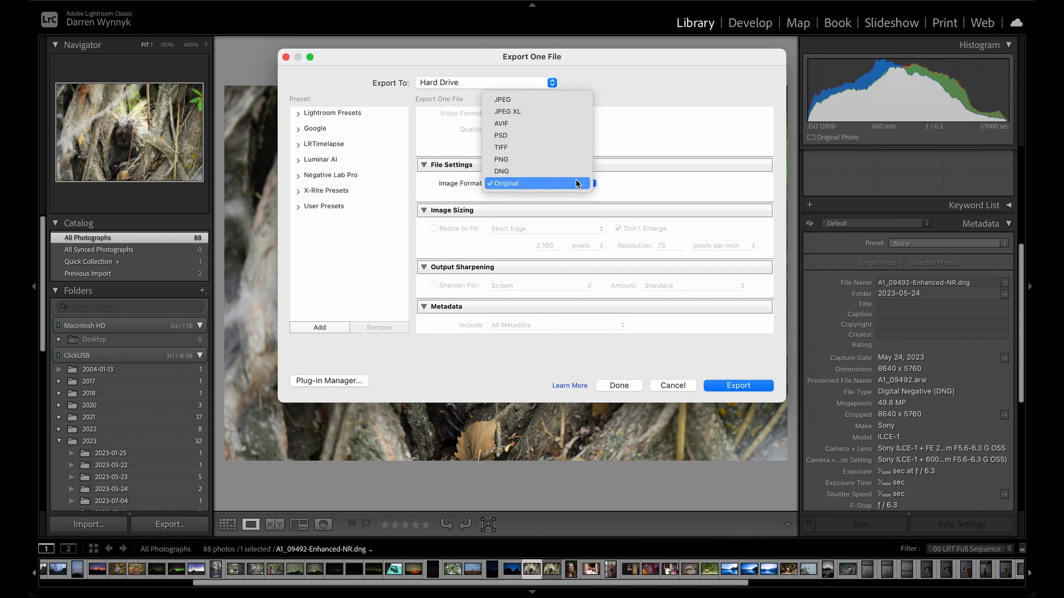
{"action": "left_click", "coordinate": [529, 99]}
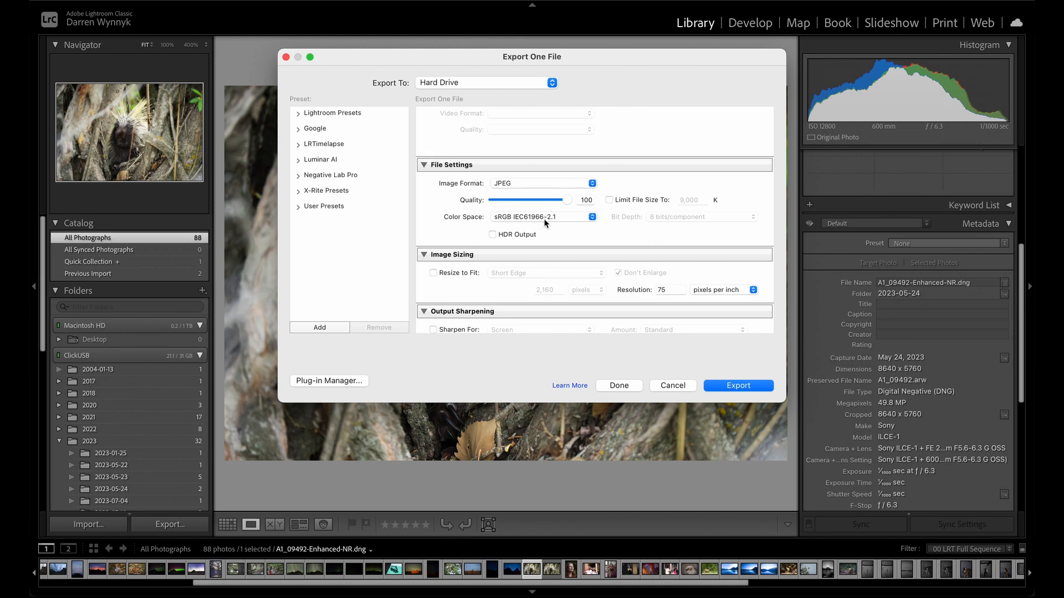
{"action": "left_click", "coordinate": [673, 388]}
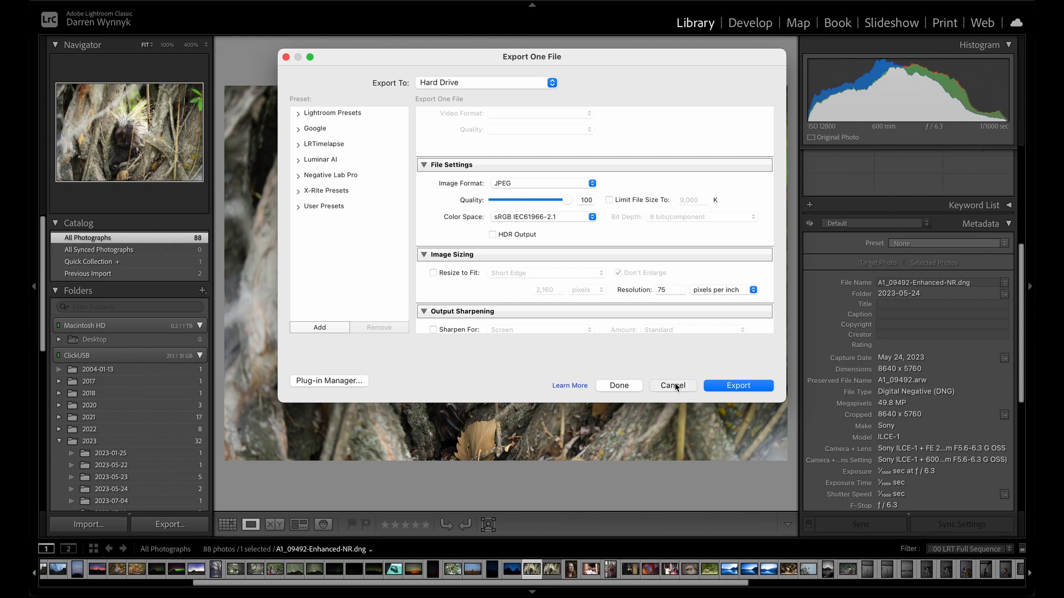